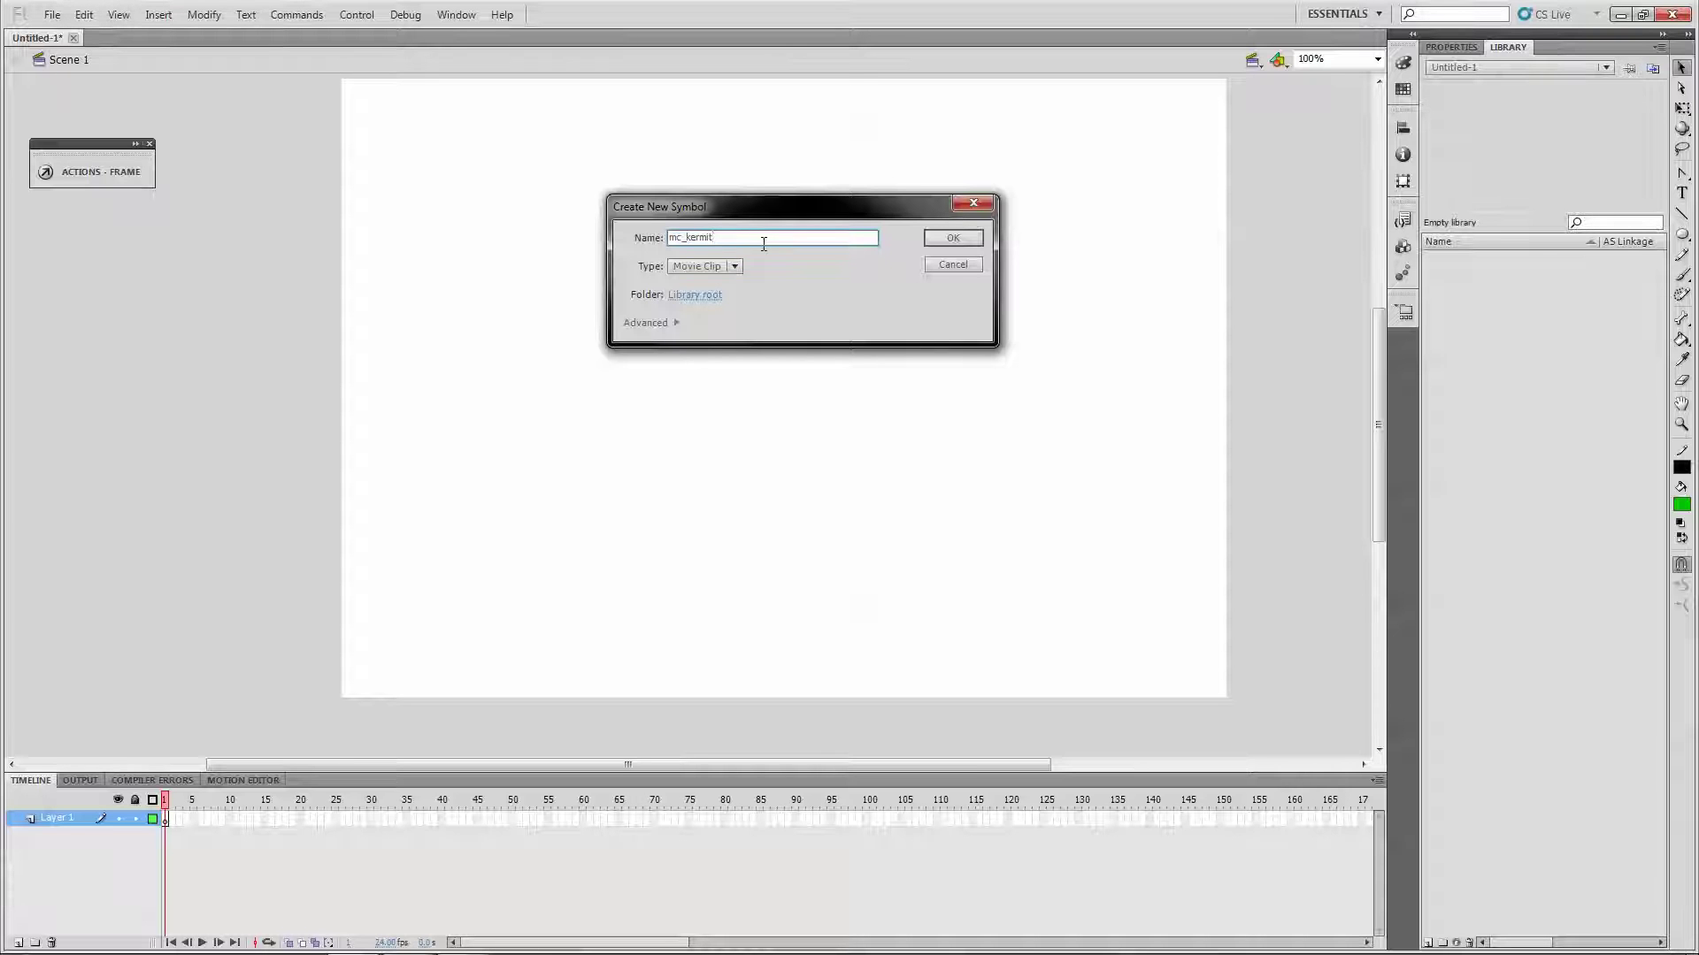
Create the movie clip symbol mc_kermit and check the Kermit reference photo in the browser before returning to the symbol.
click(951, 237)
mouse_move(409, 954)
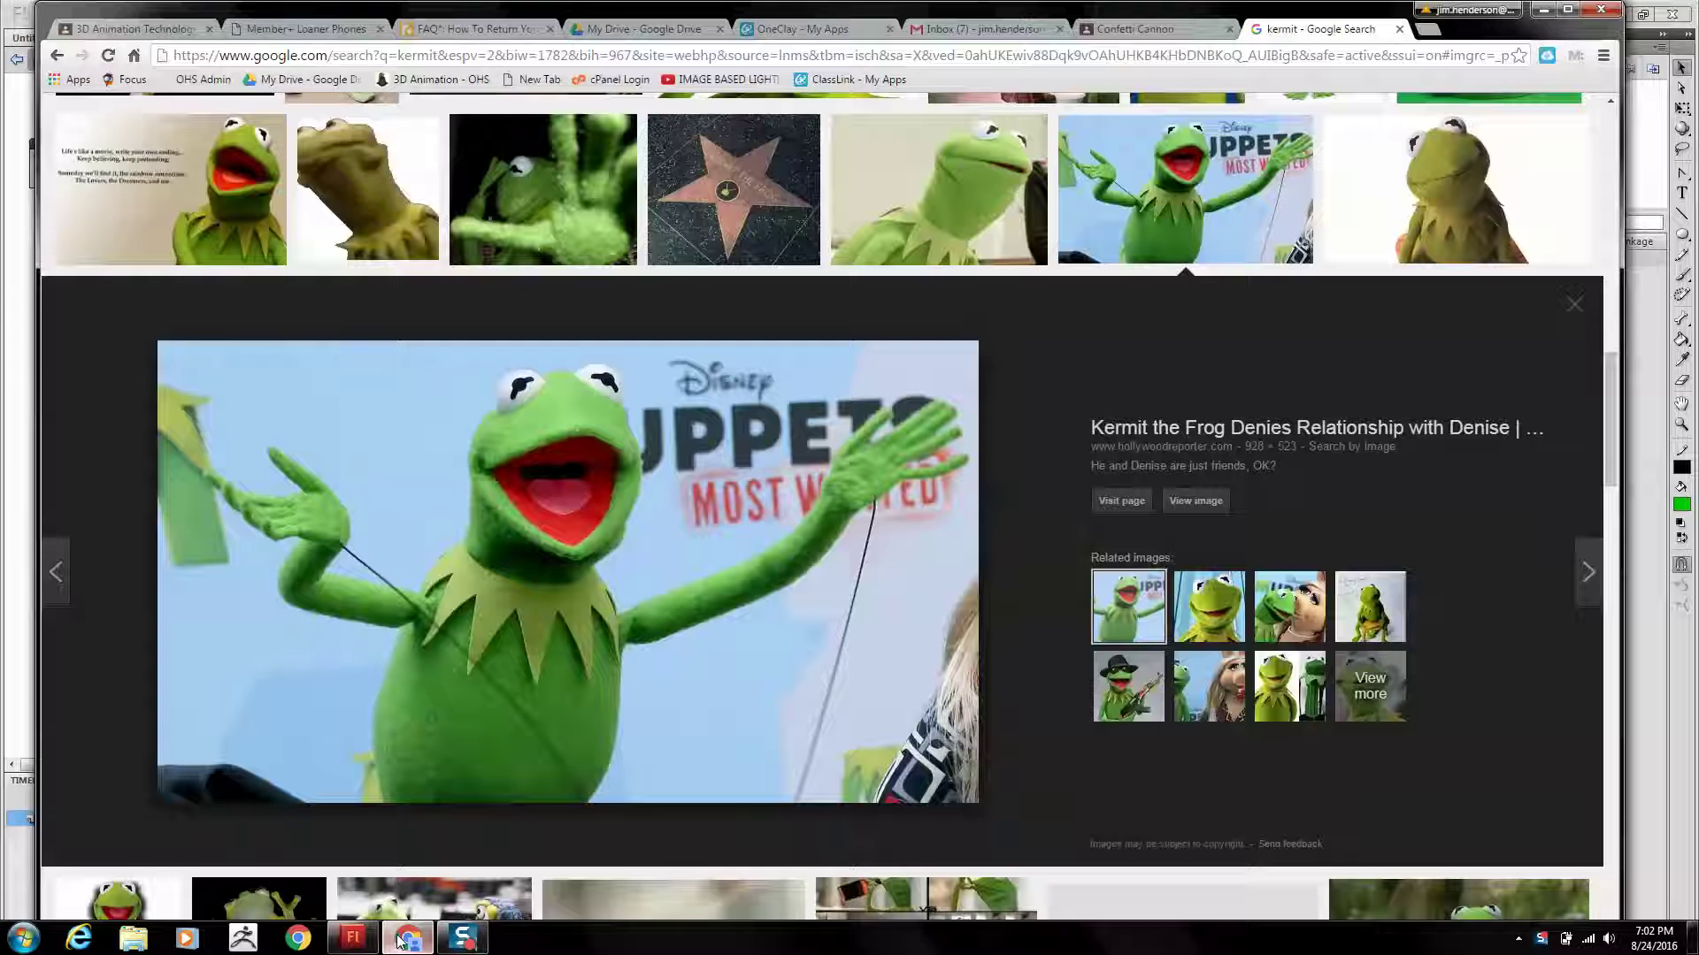
click(389, 943)
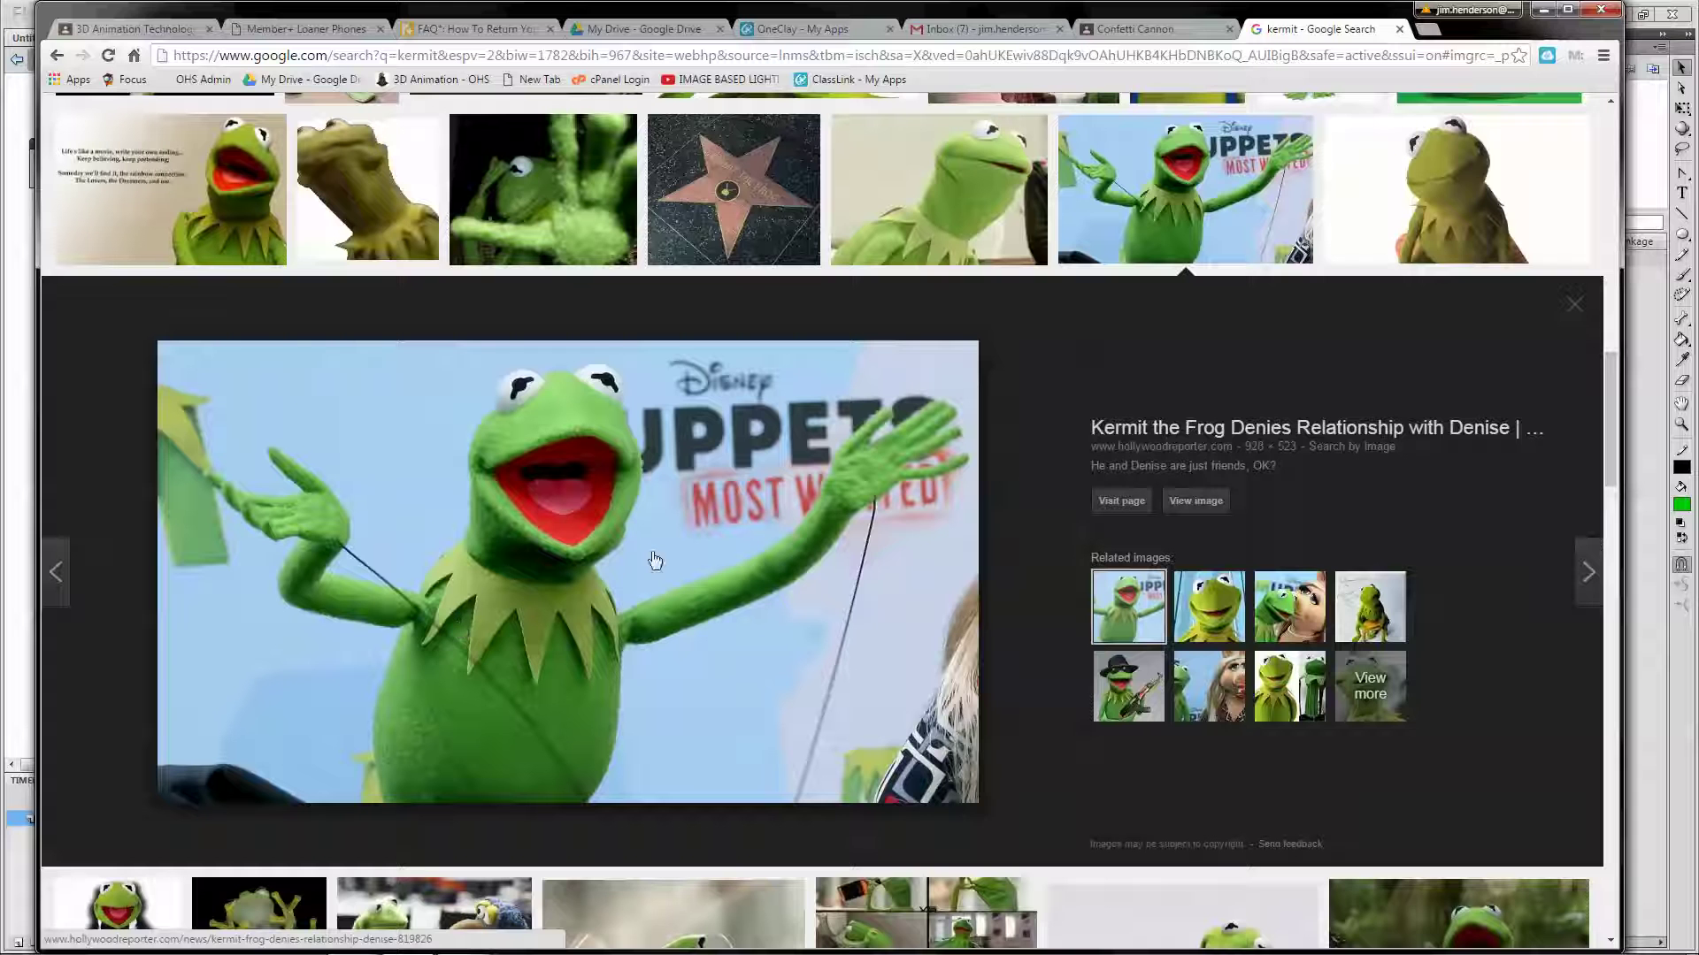
click(1543, 9)
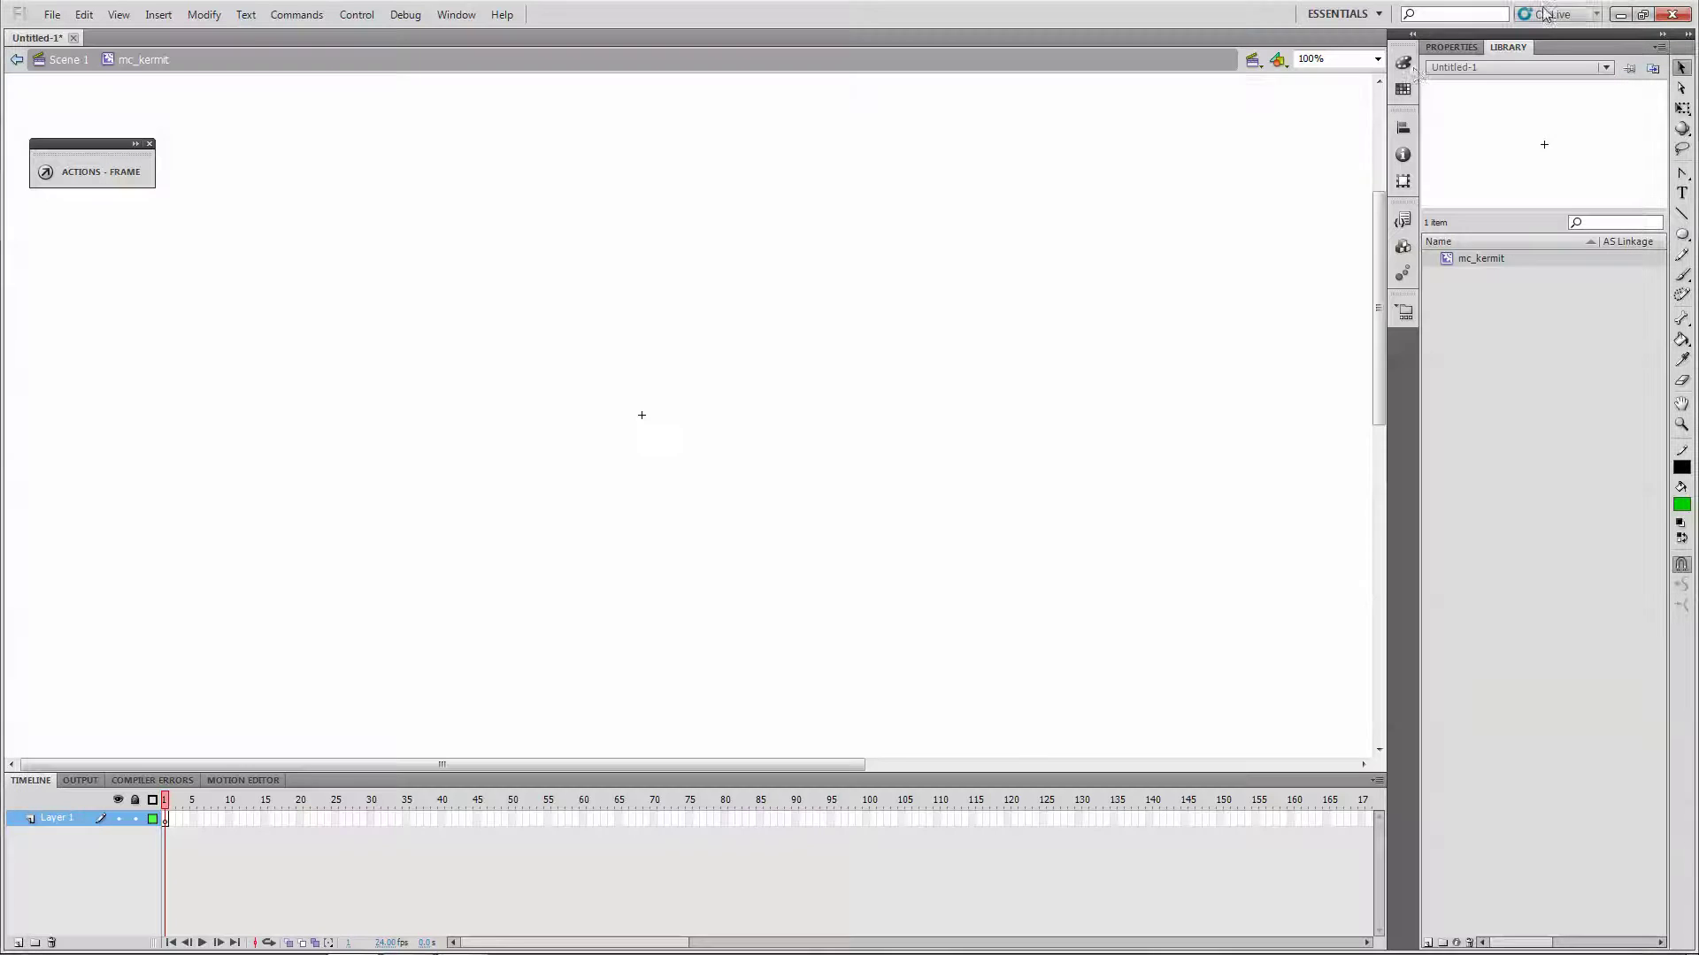
Rename Layer 1 of the mc_kermit symbol to "head".
double_click(51, 816)
text(head)
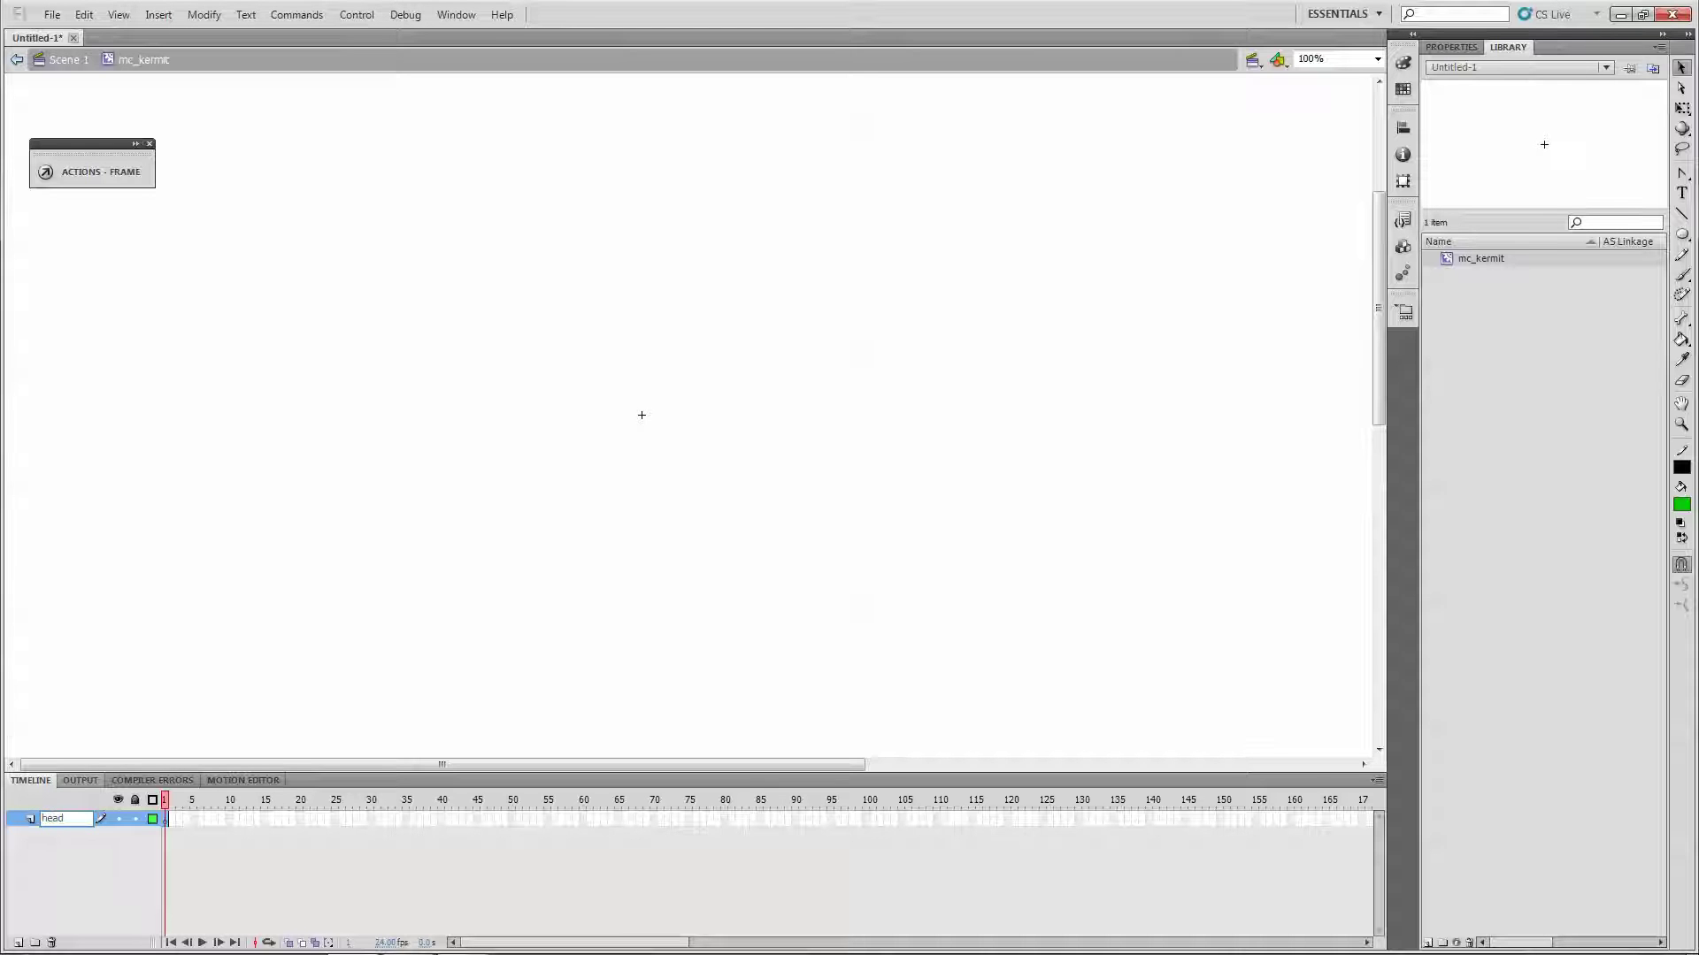
key(Return)
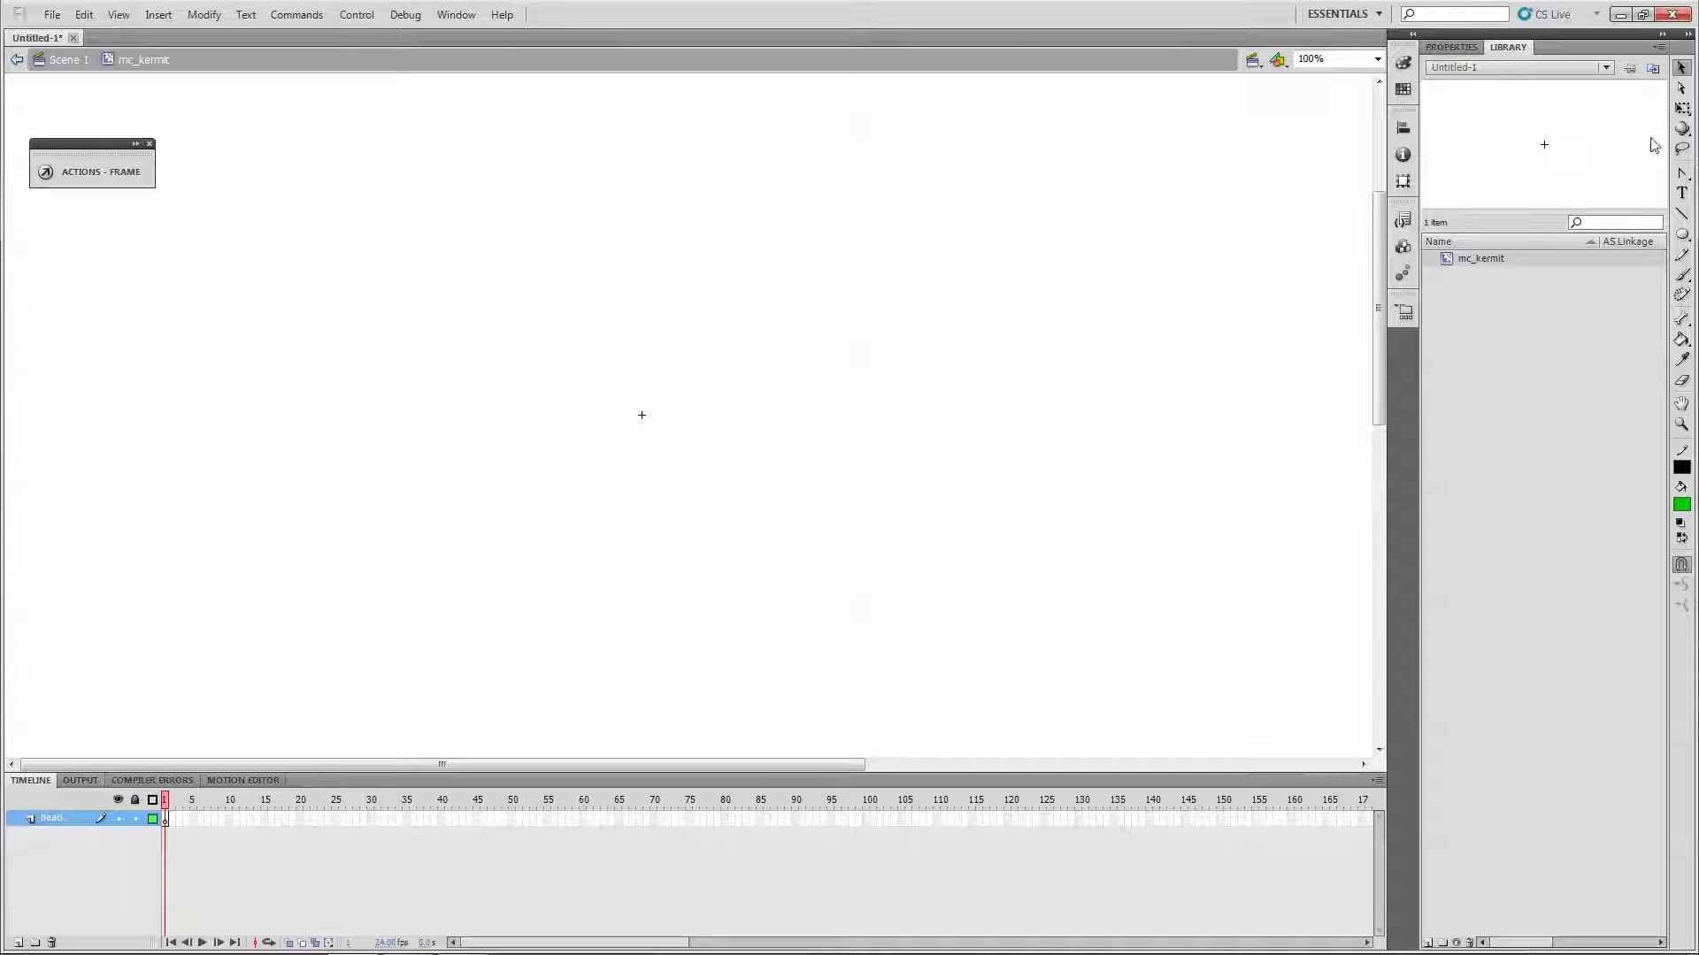
Draw a wide green oval with a black outline around and above the symbol's registration point using the Oval tool.
click(1685, 238)
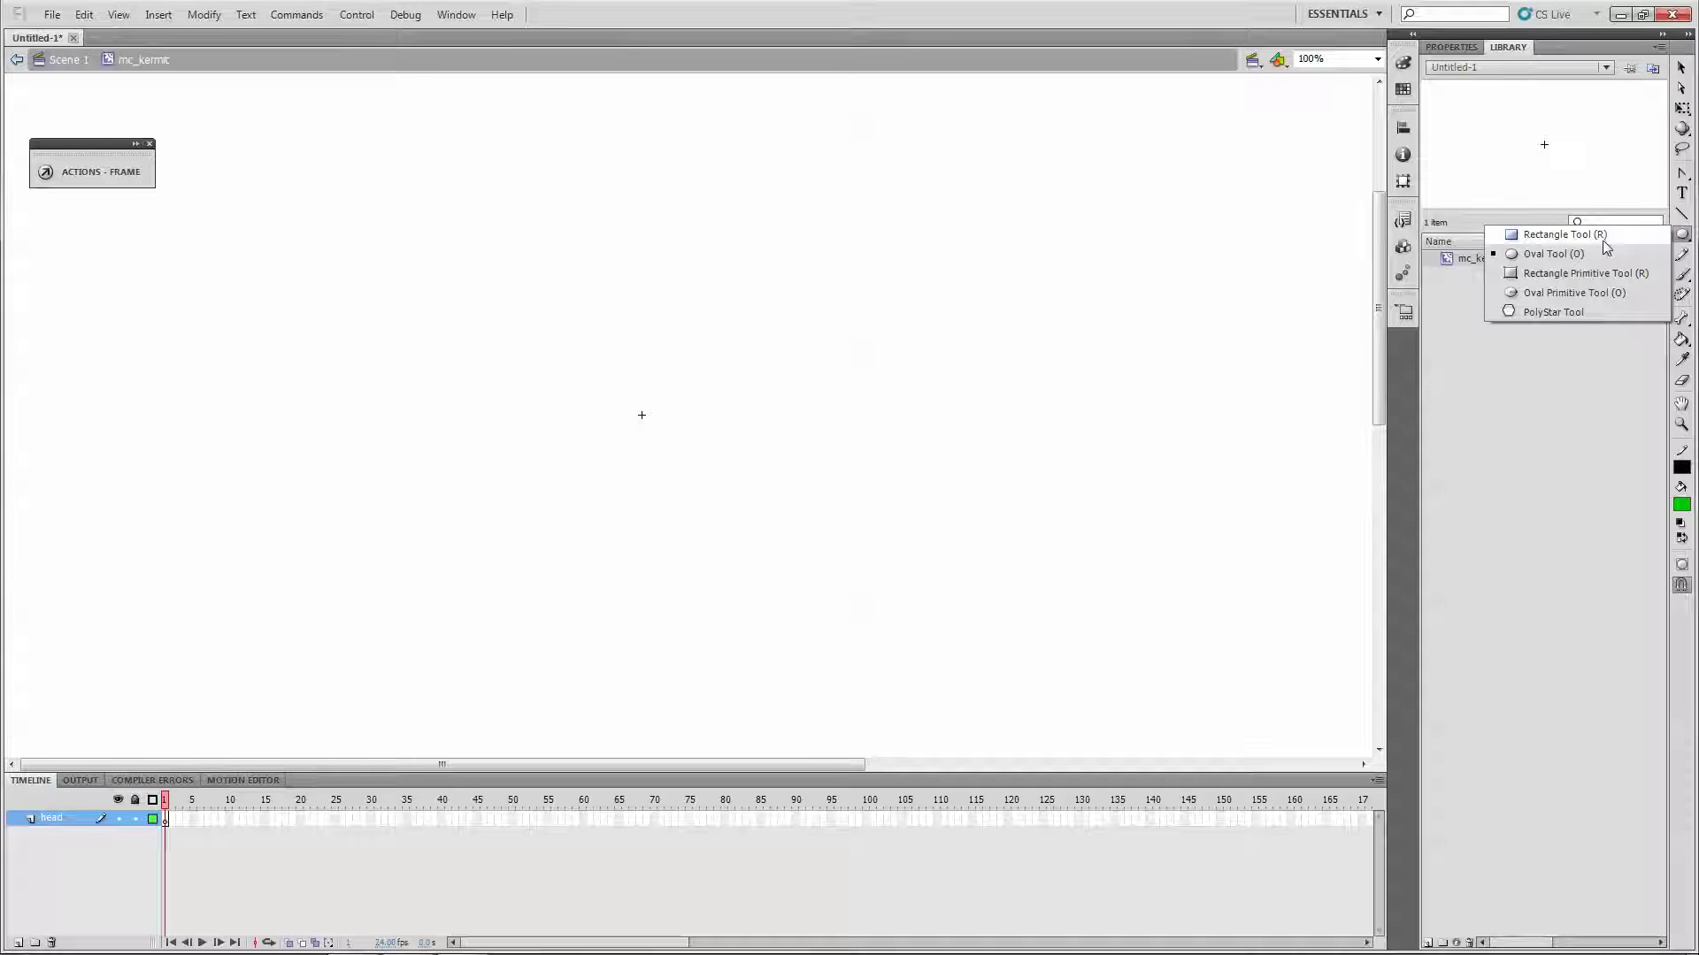
click(1632, 235)
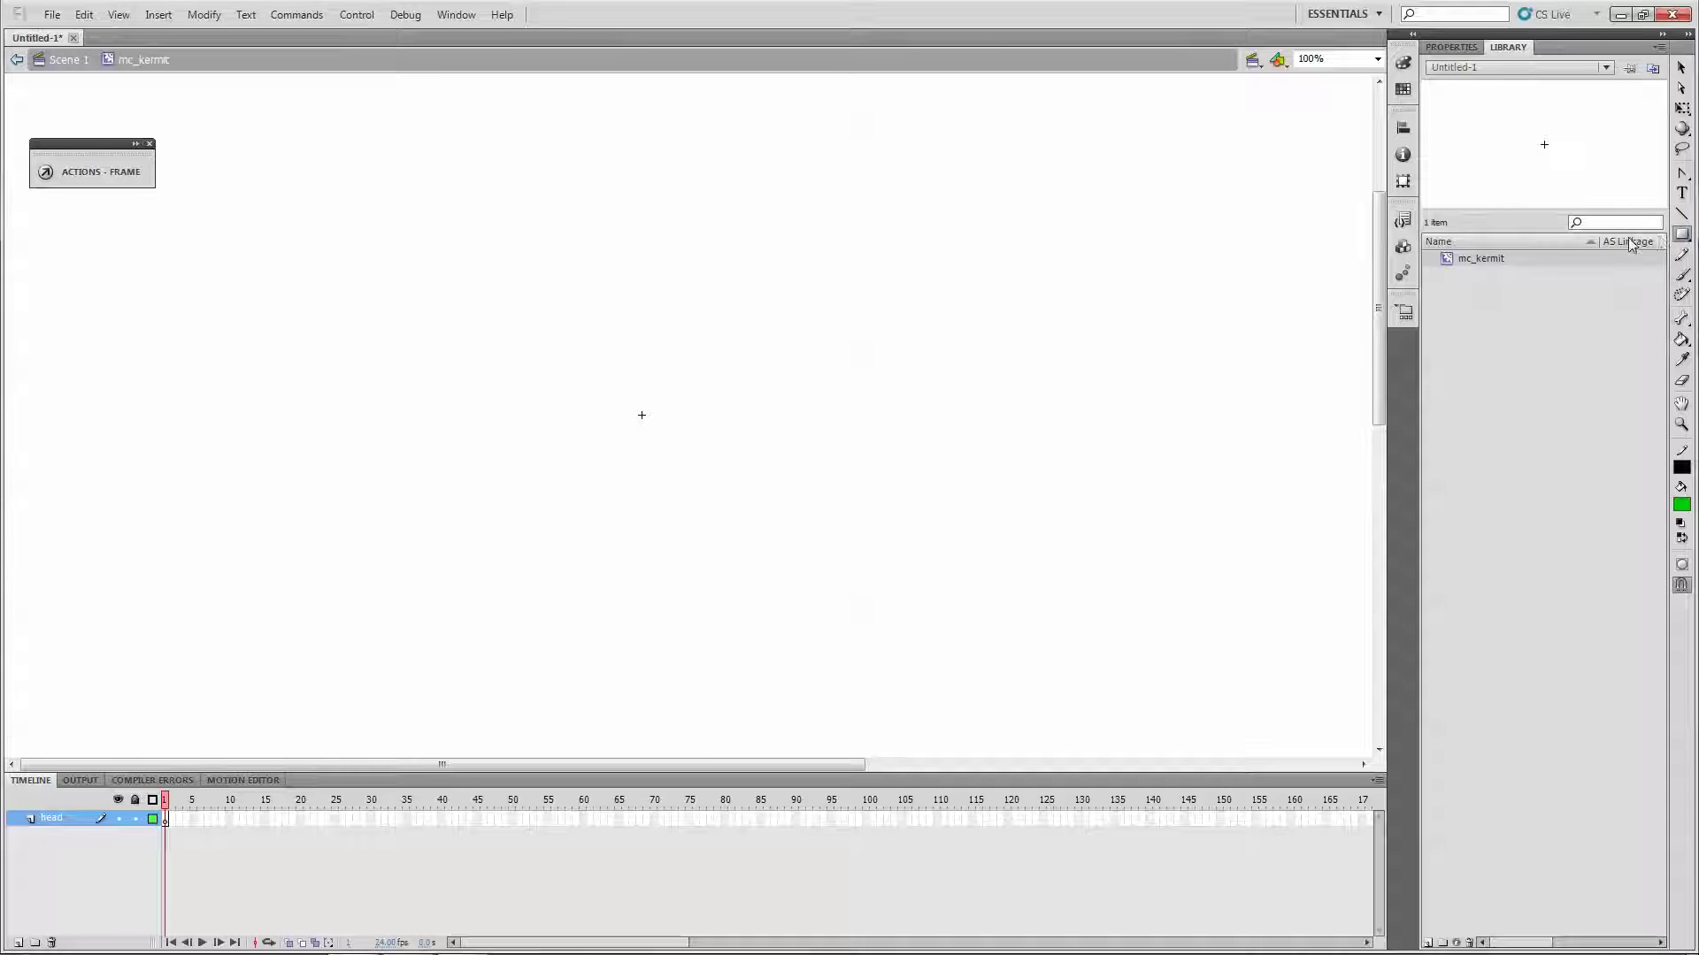
click(1684, 237)
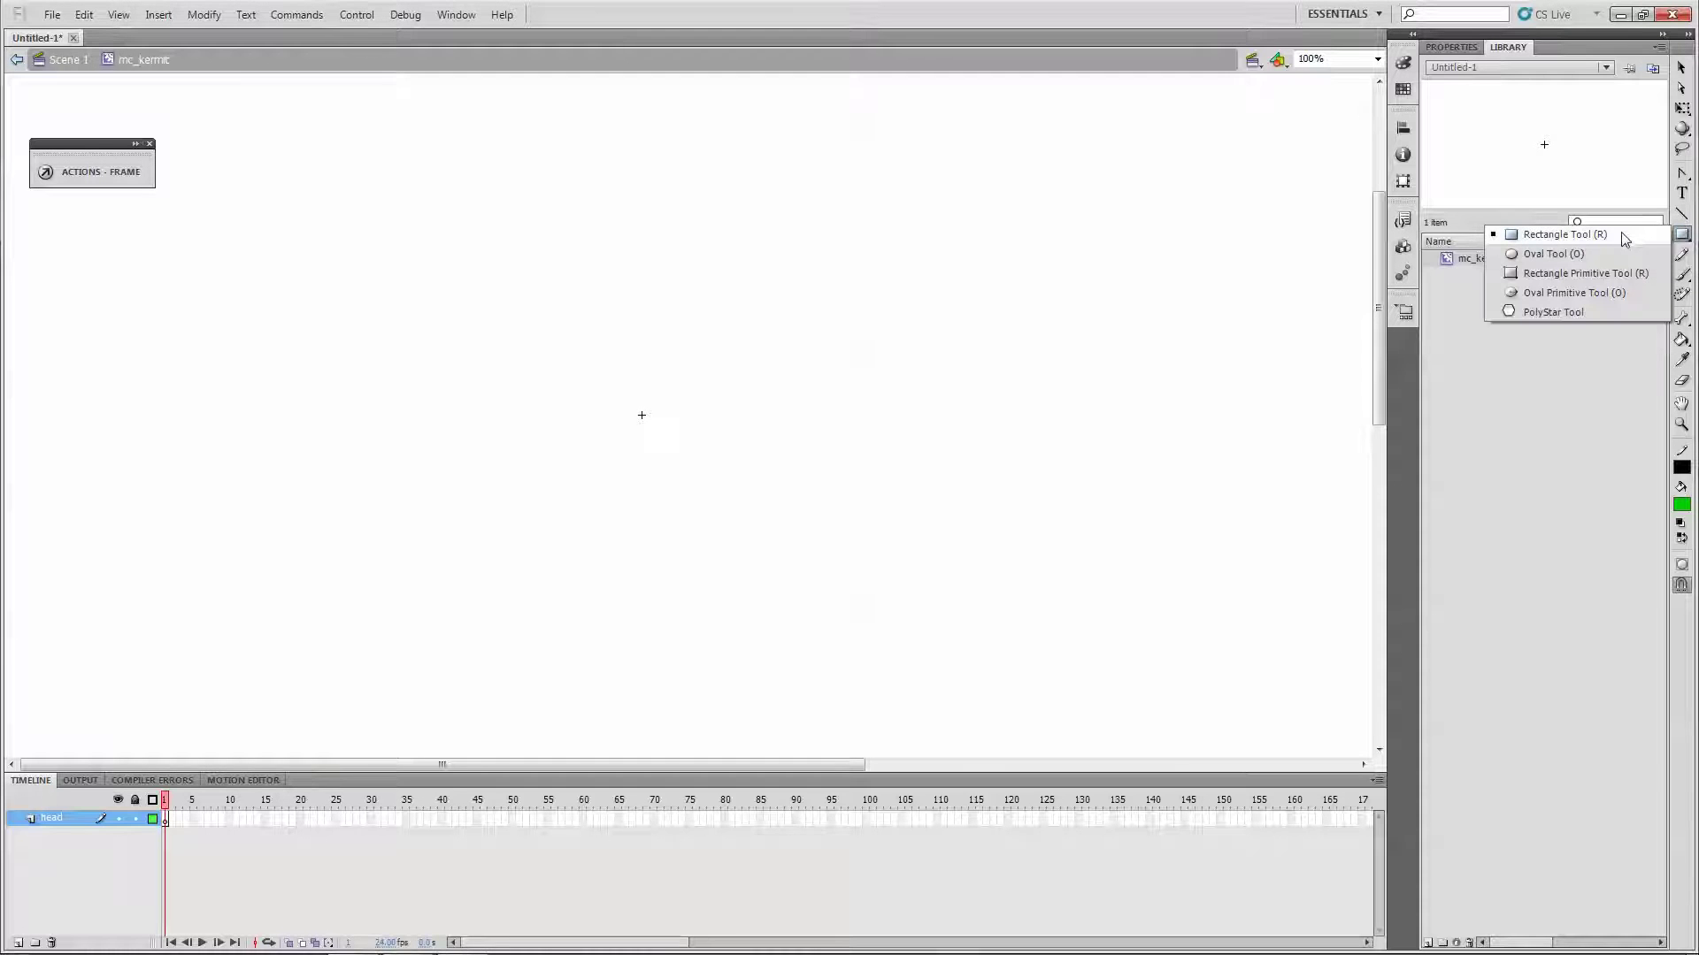
click(1599, 255)
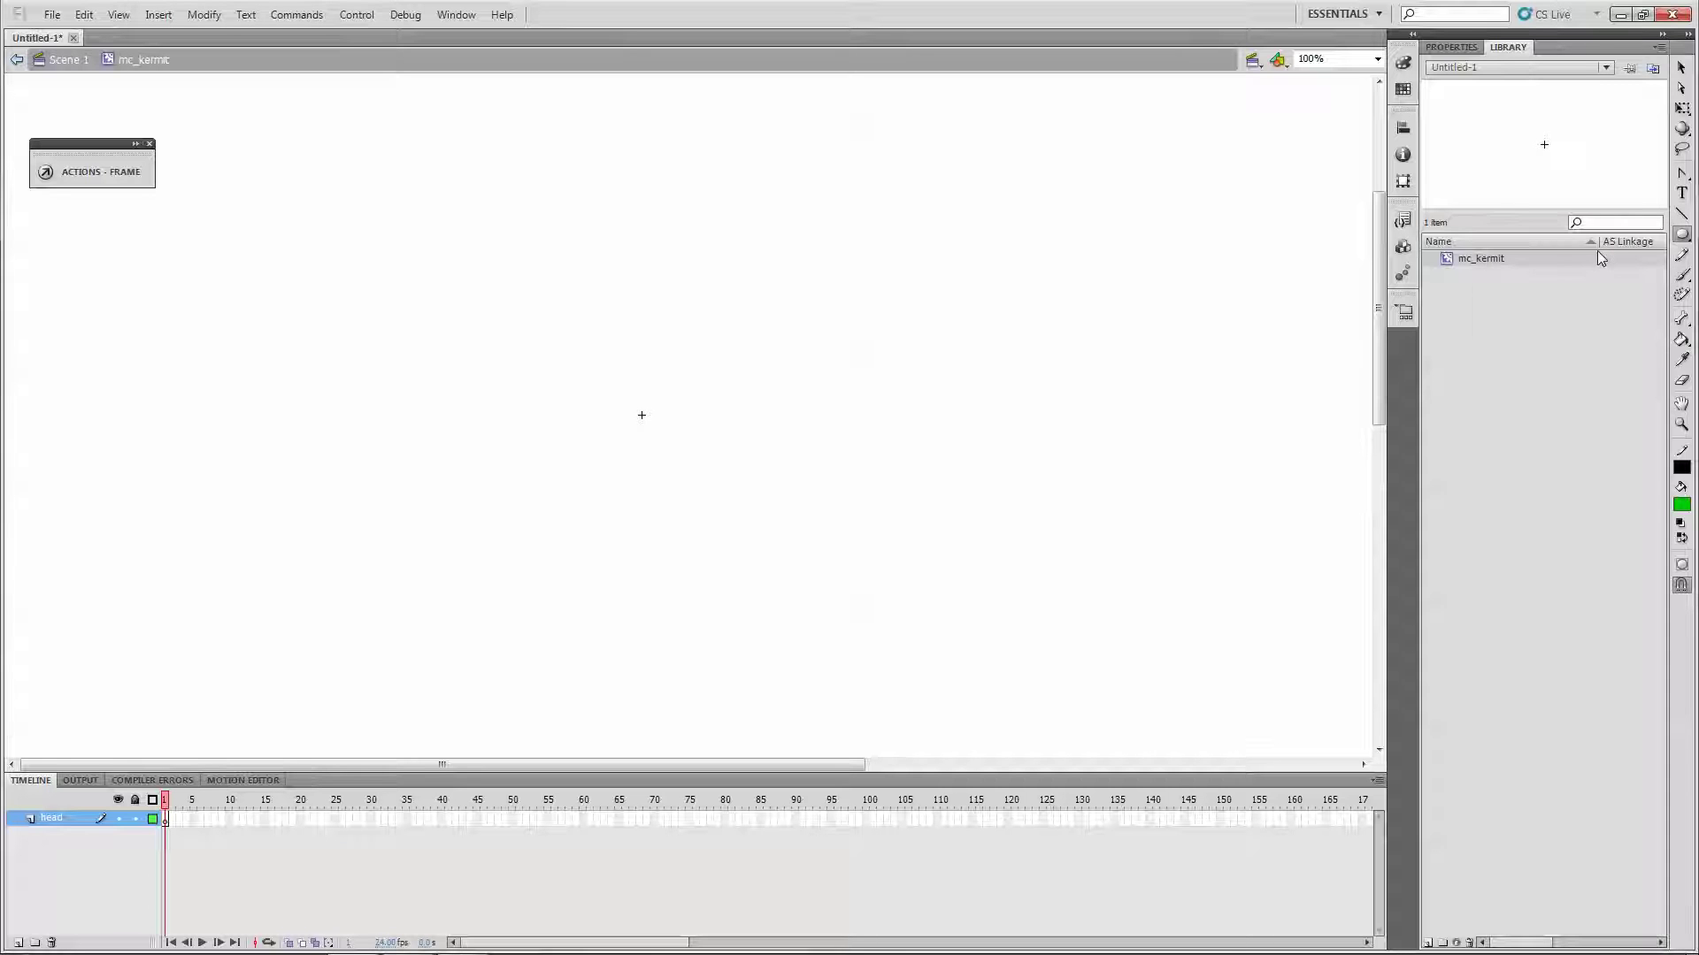
click(1682, 471)
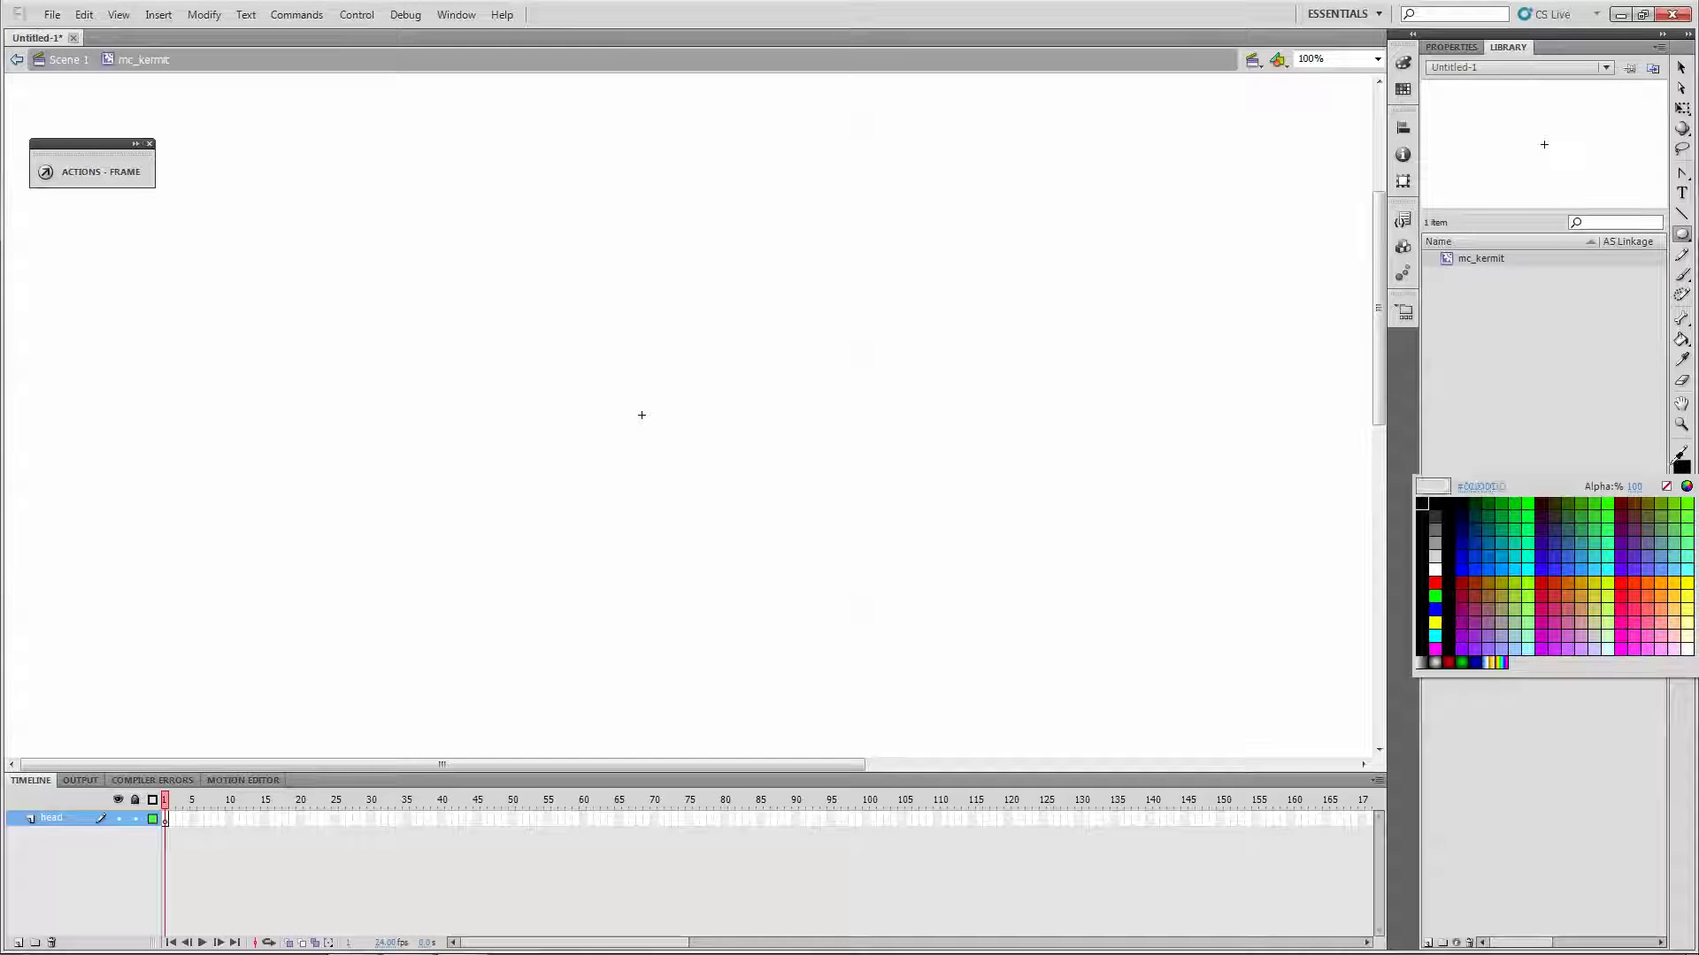
click(1682, 471)
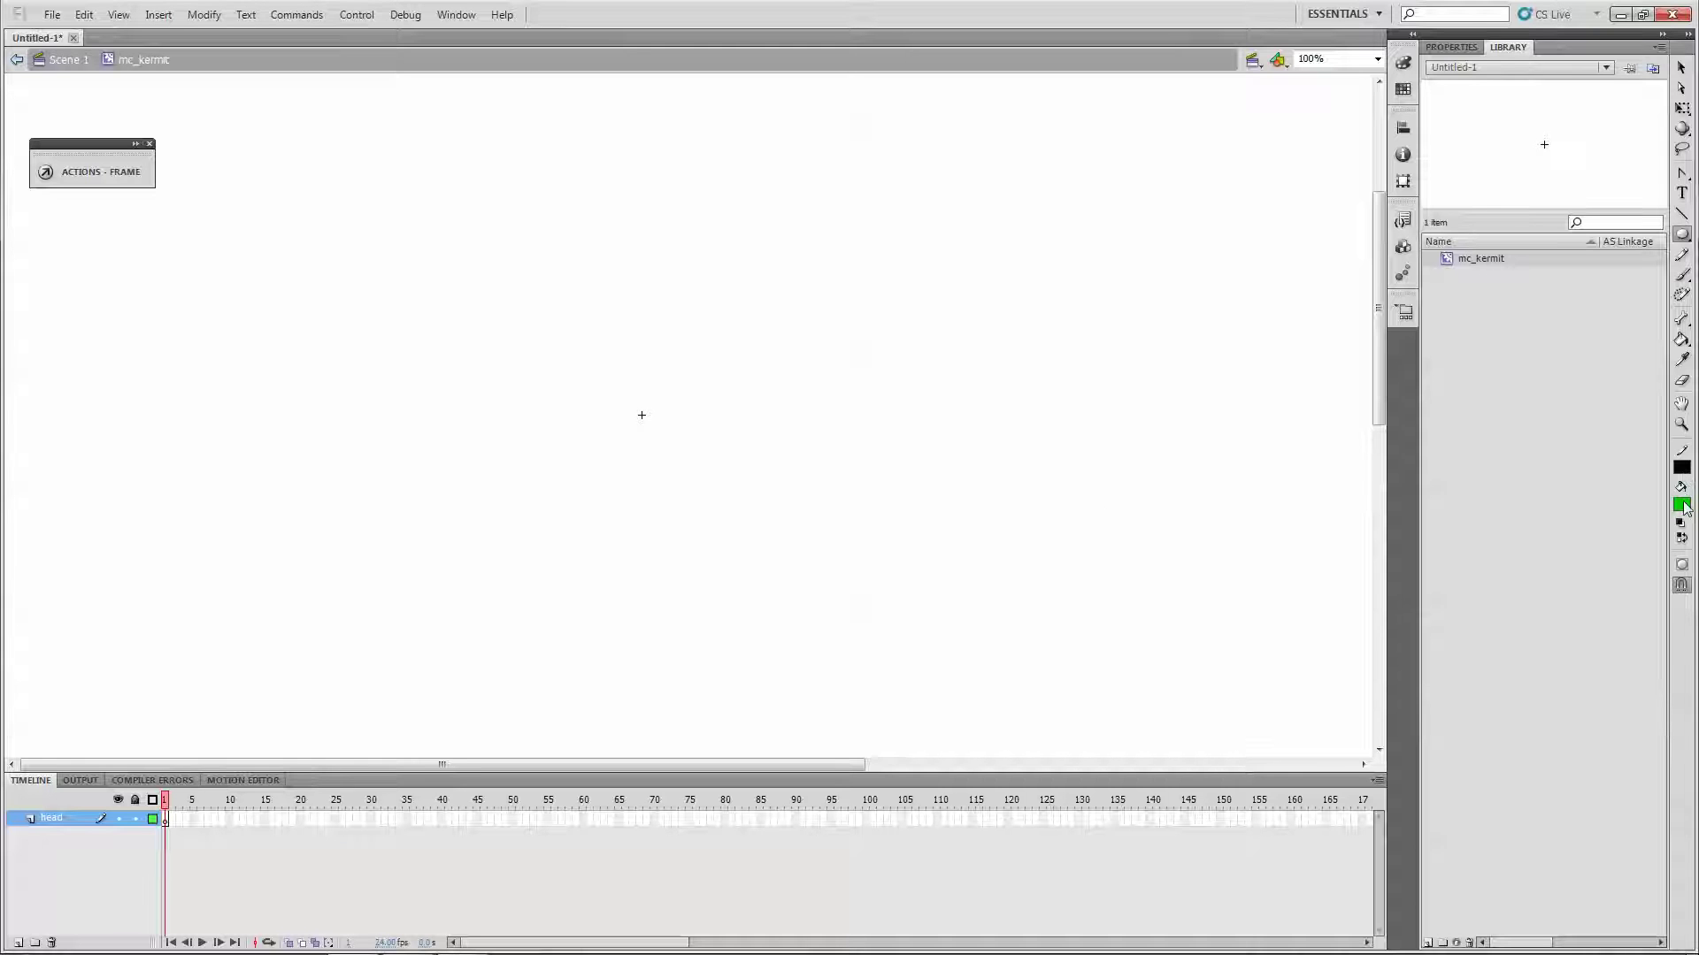
mouse_move(533, 423)
mouse_down()
mouse_move(766, 322)
mouse_move(792, 282)
mouse_up()
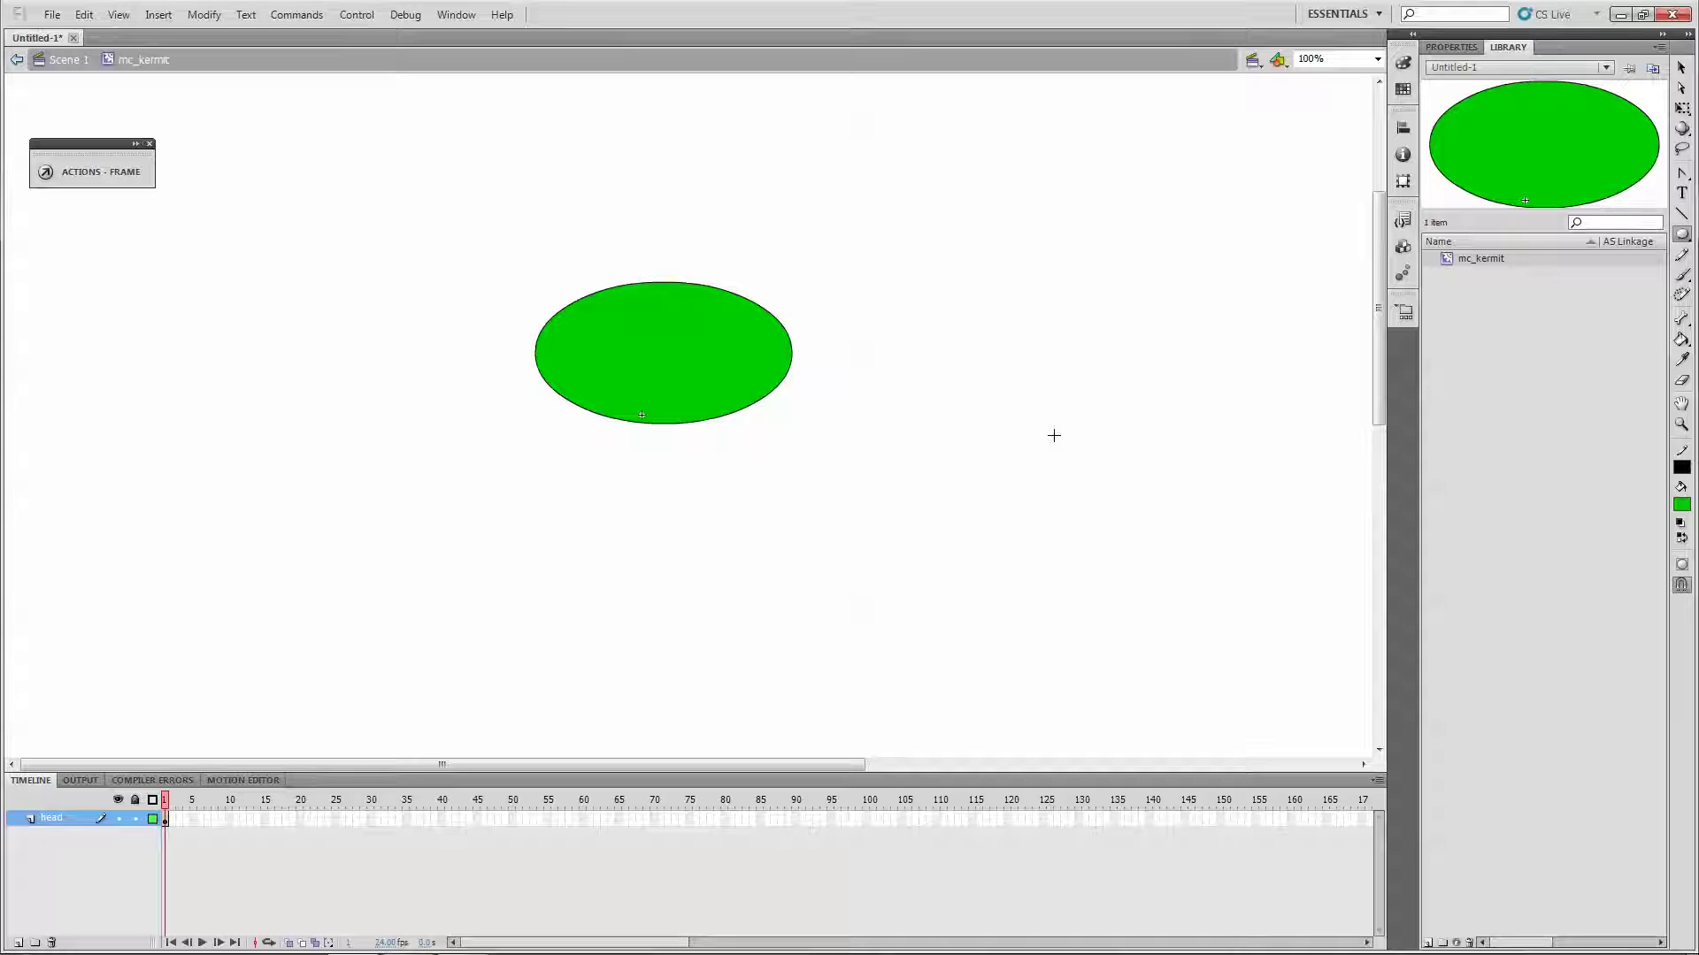
Delete the four diagonal anchor points of the head oval, keeping only its top, bottom, left and right points.
click(1682, 174)
click(1627, 173)
click(1681, 88)
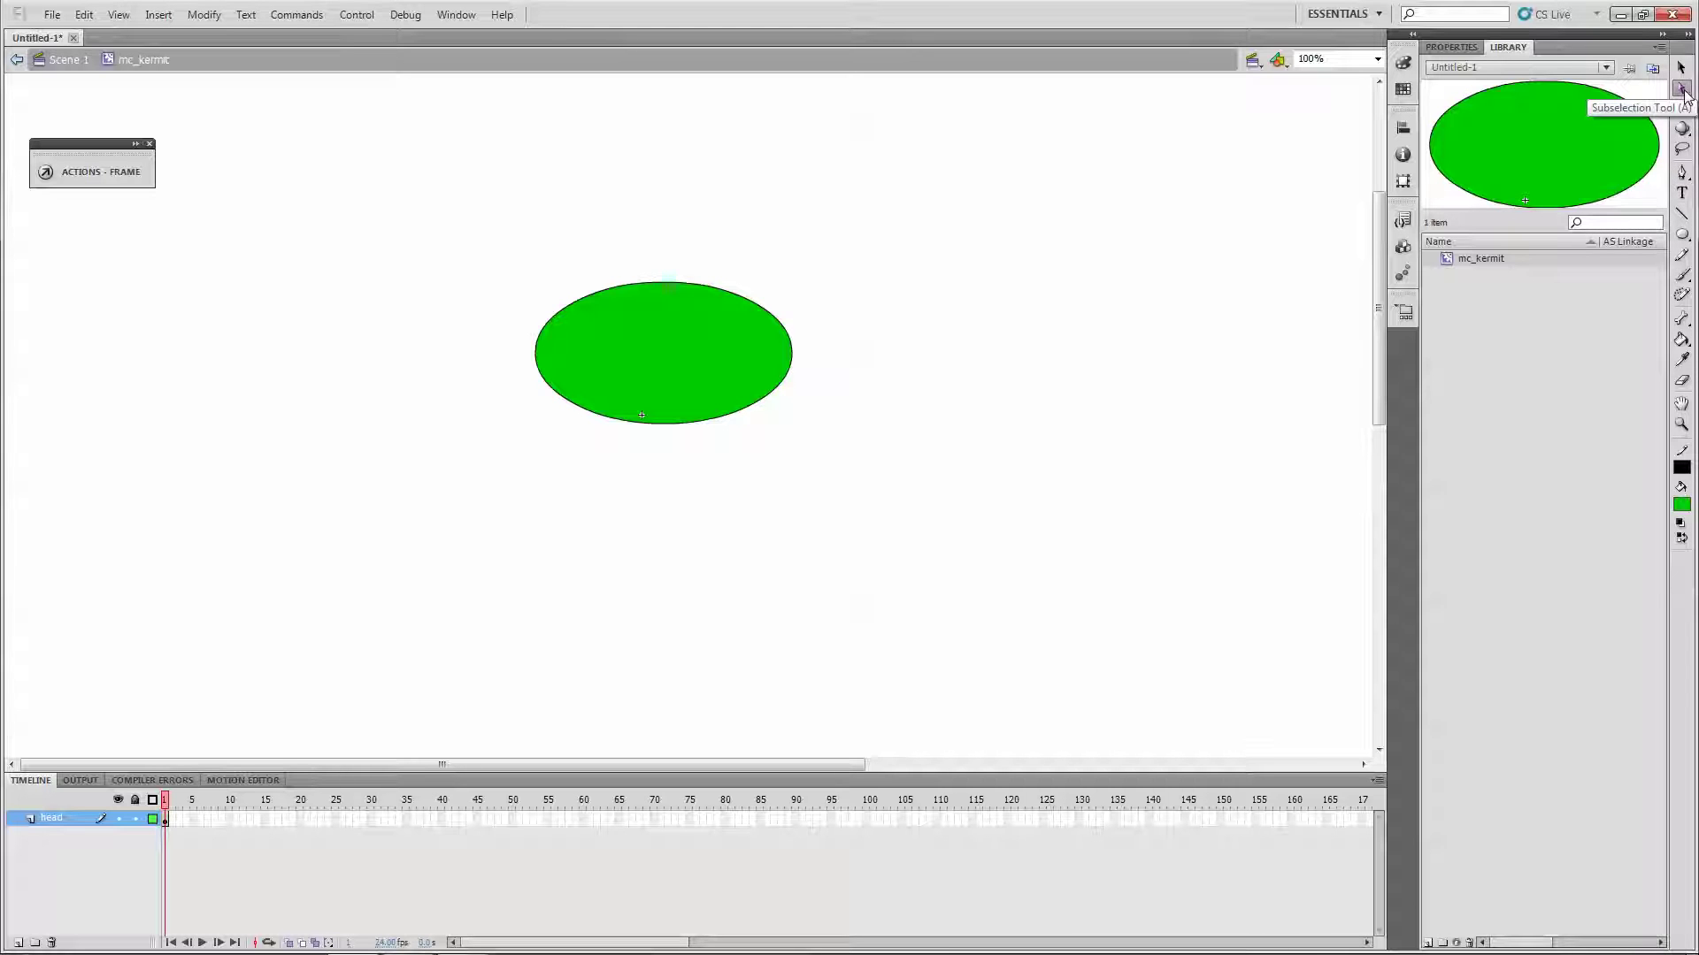
click(700, 289)
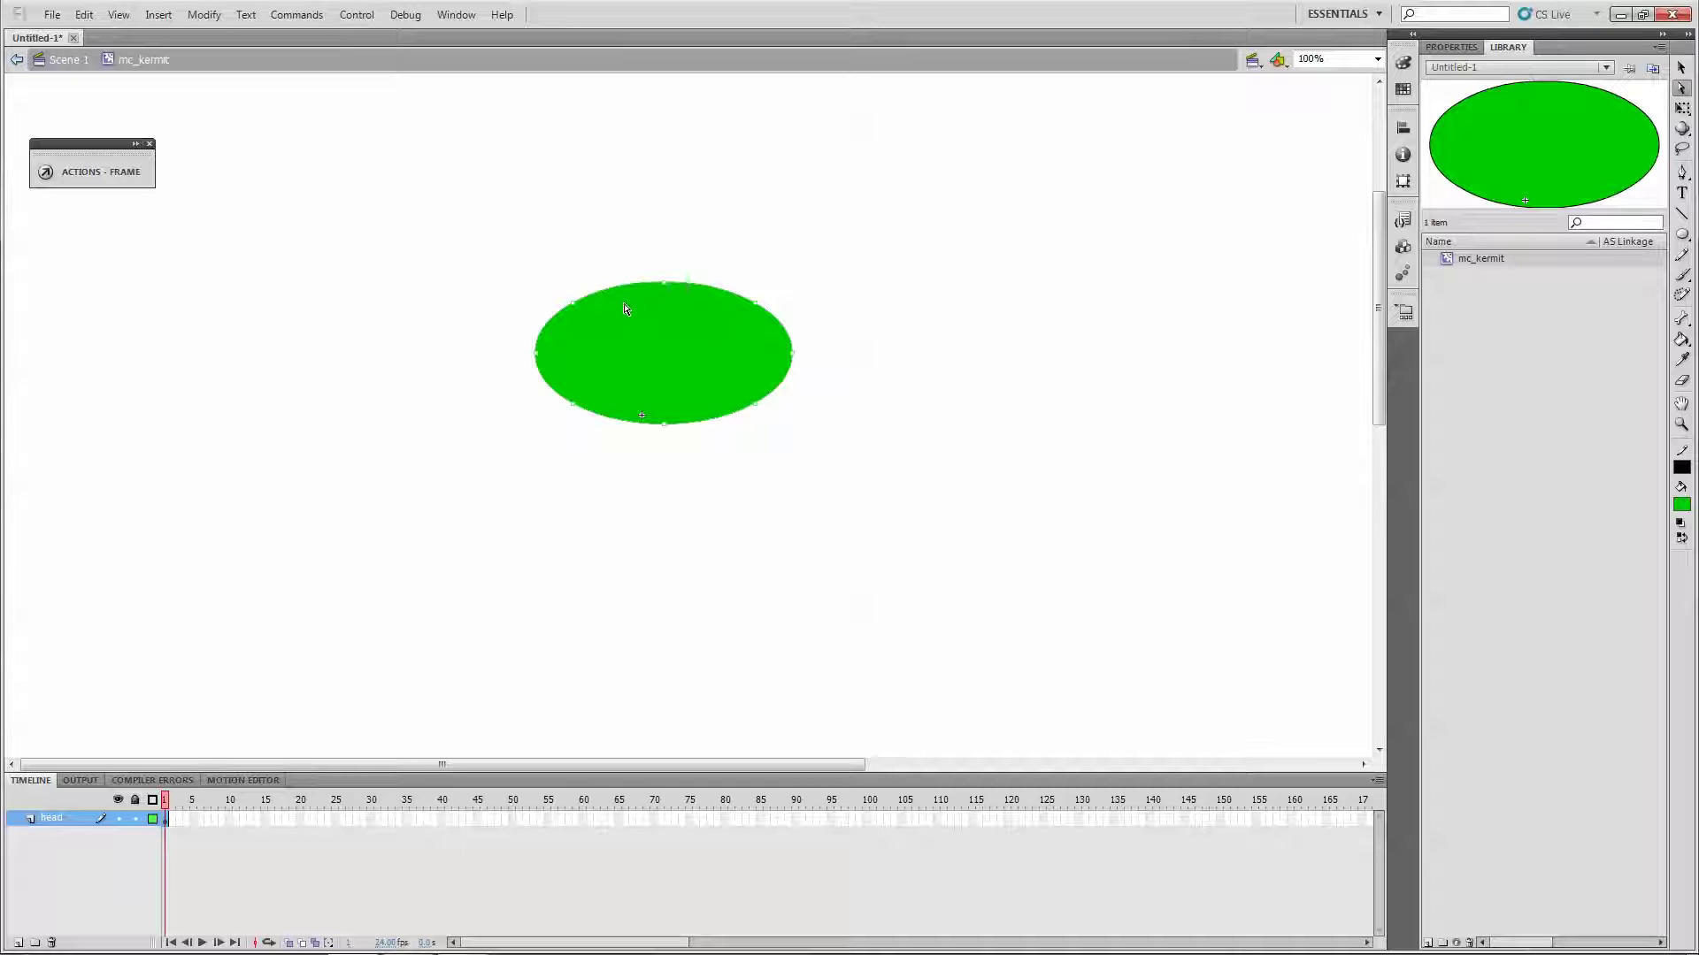
drag(551, 284, 582, 328)
key(Delete)
drag(554, 427, 600, 395)
key(Delete)
drag(738, 432, 772, 392)
key(Delete)
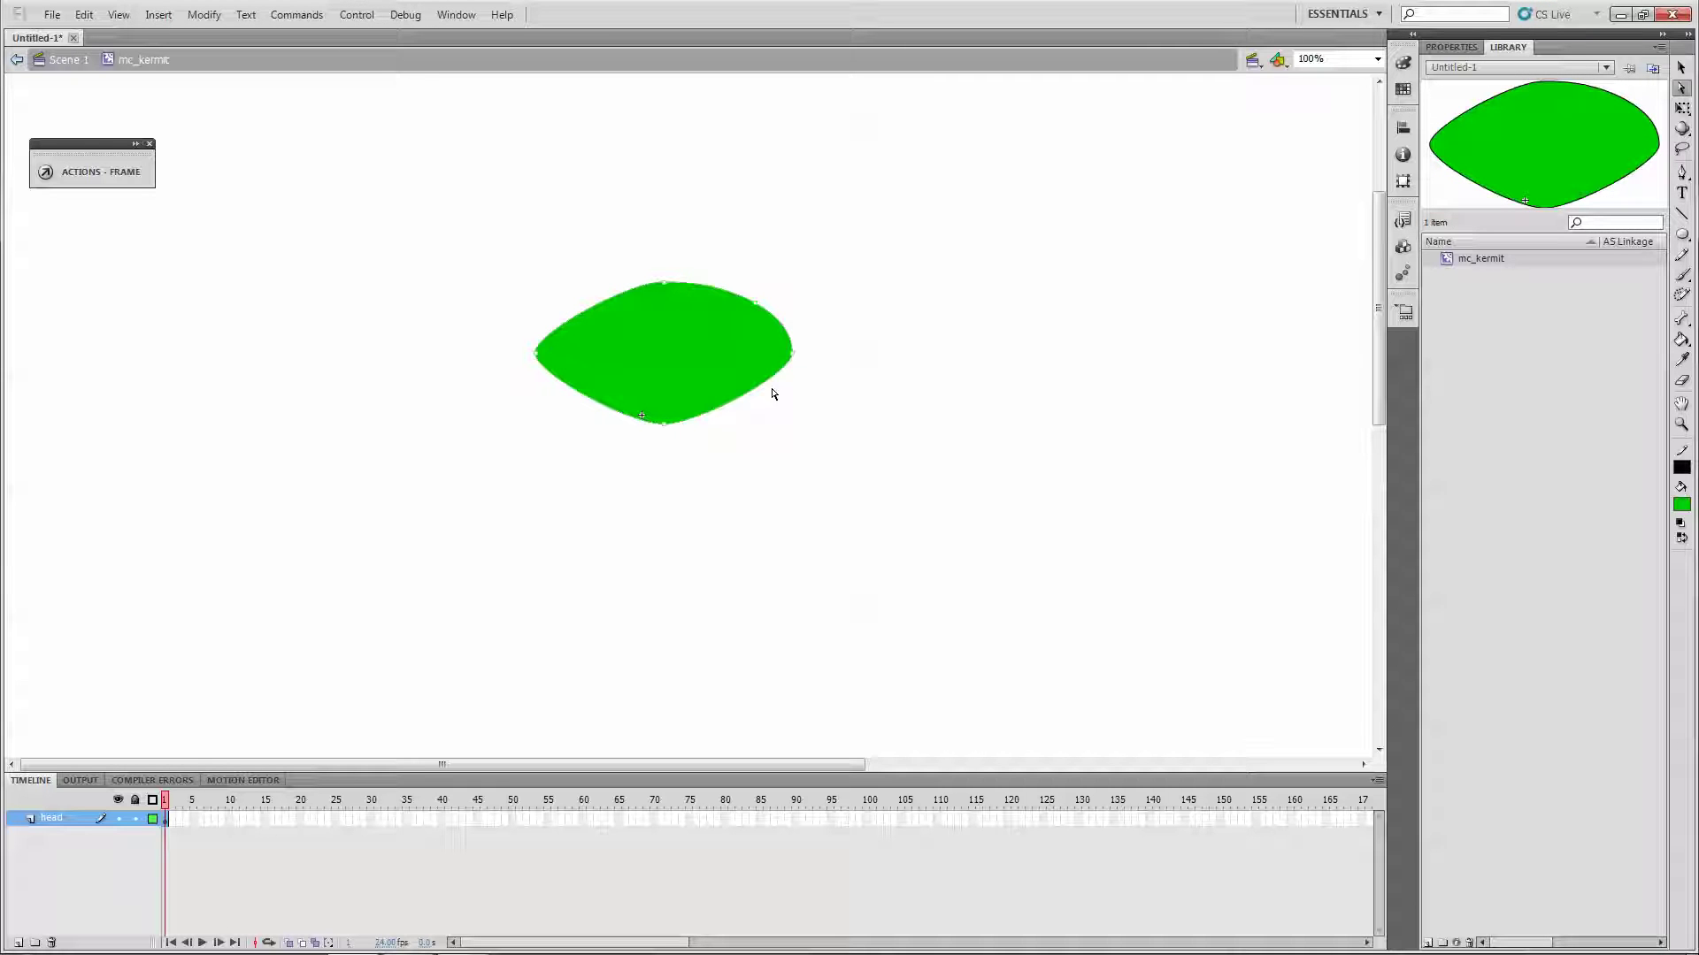
drag(747, 290, 792, 345)
key(Delete)
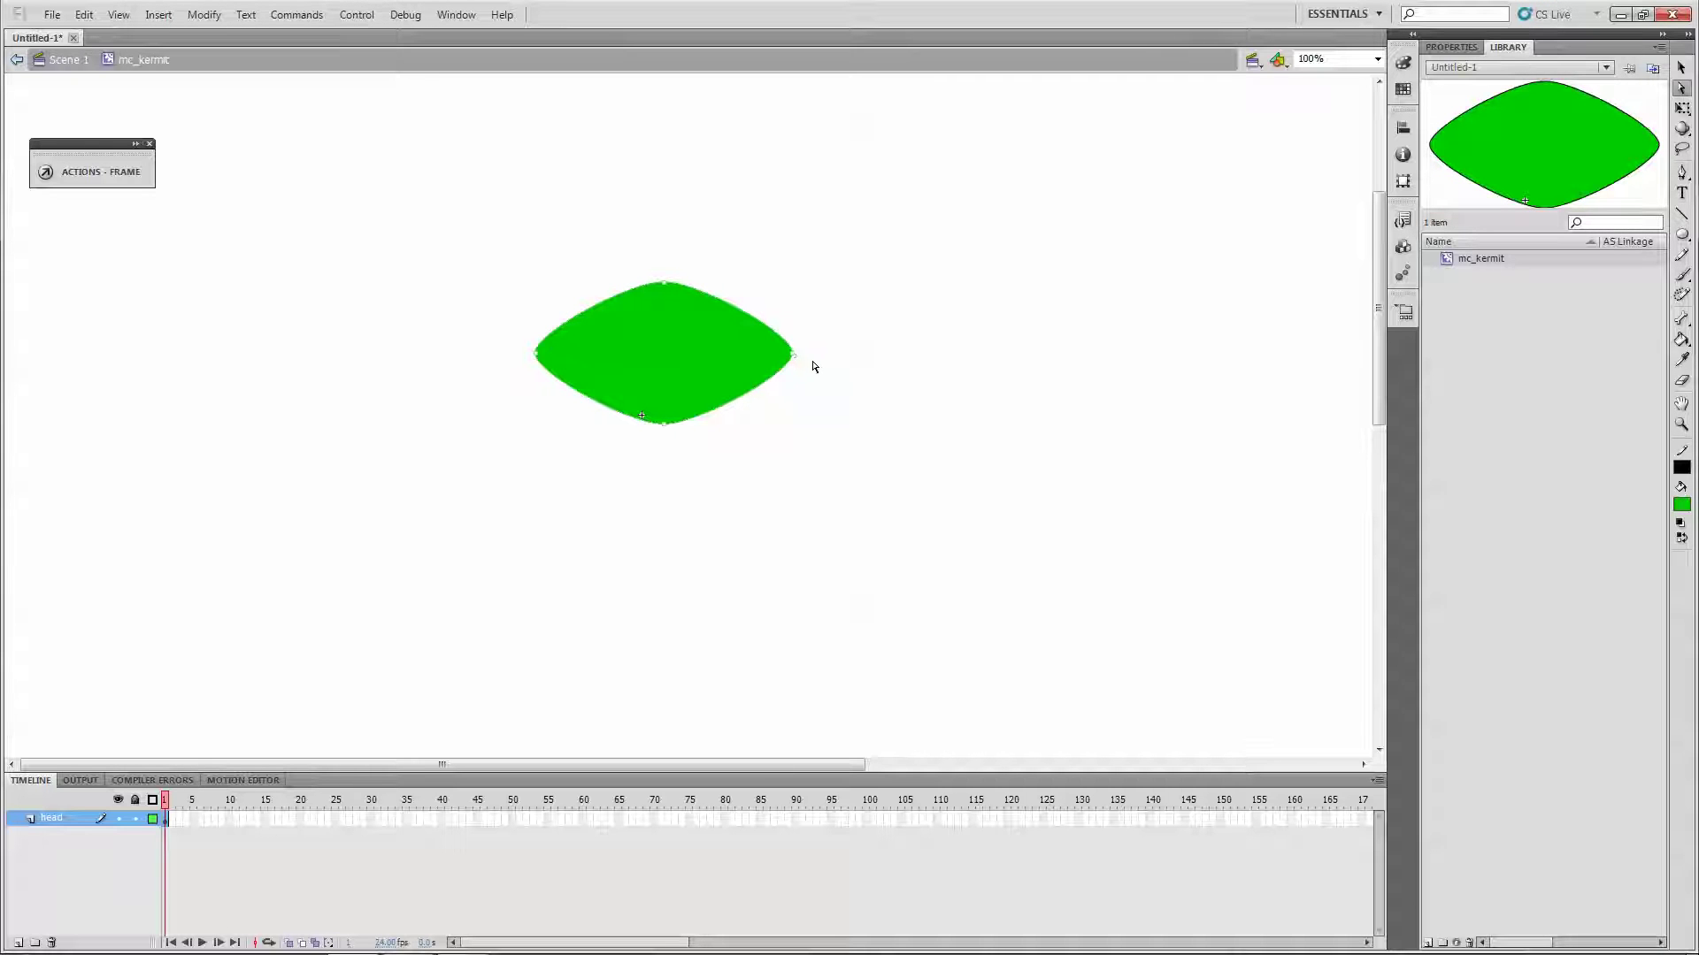
Pull out new horizontal curve handles at the head's top and bottom points with the Convert Anchor Point tool.
click(536, 354)
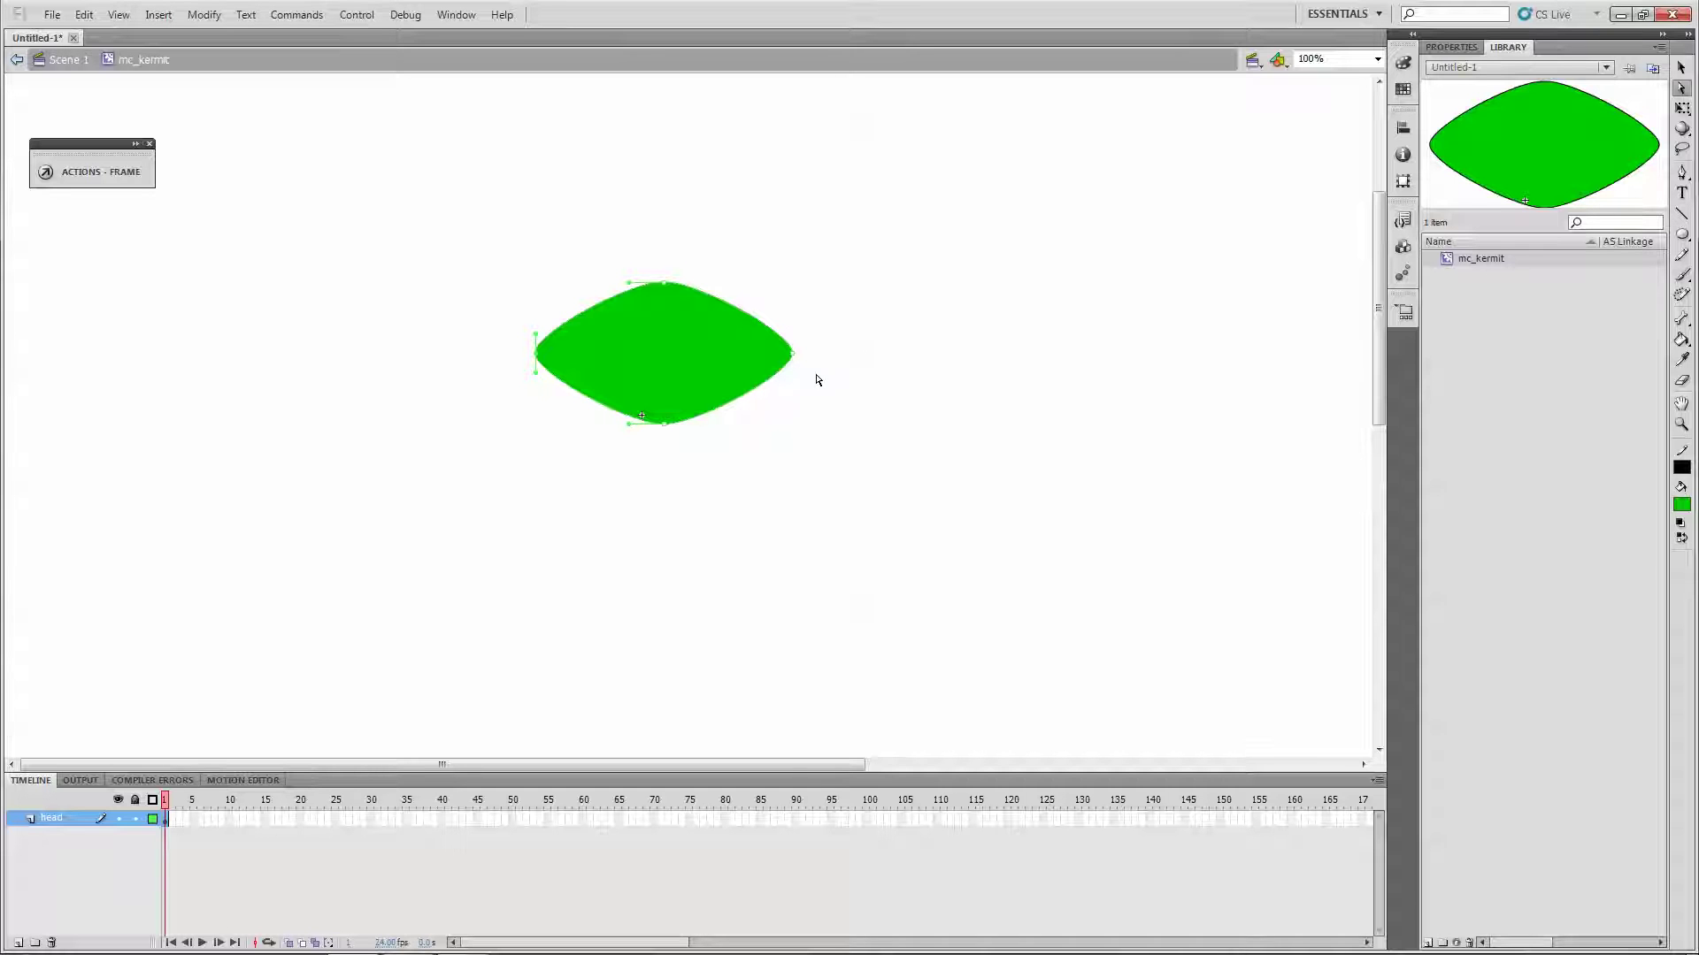
click(1682, 175)
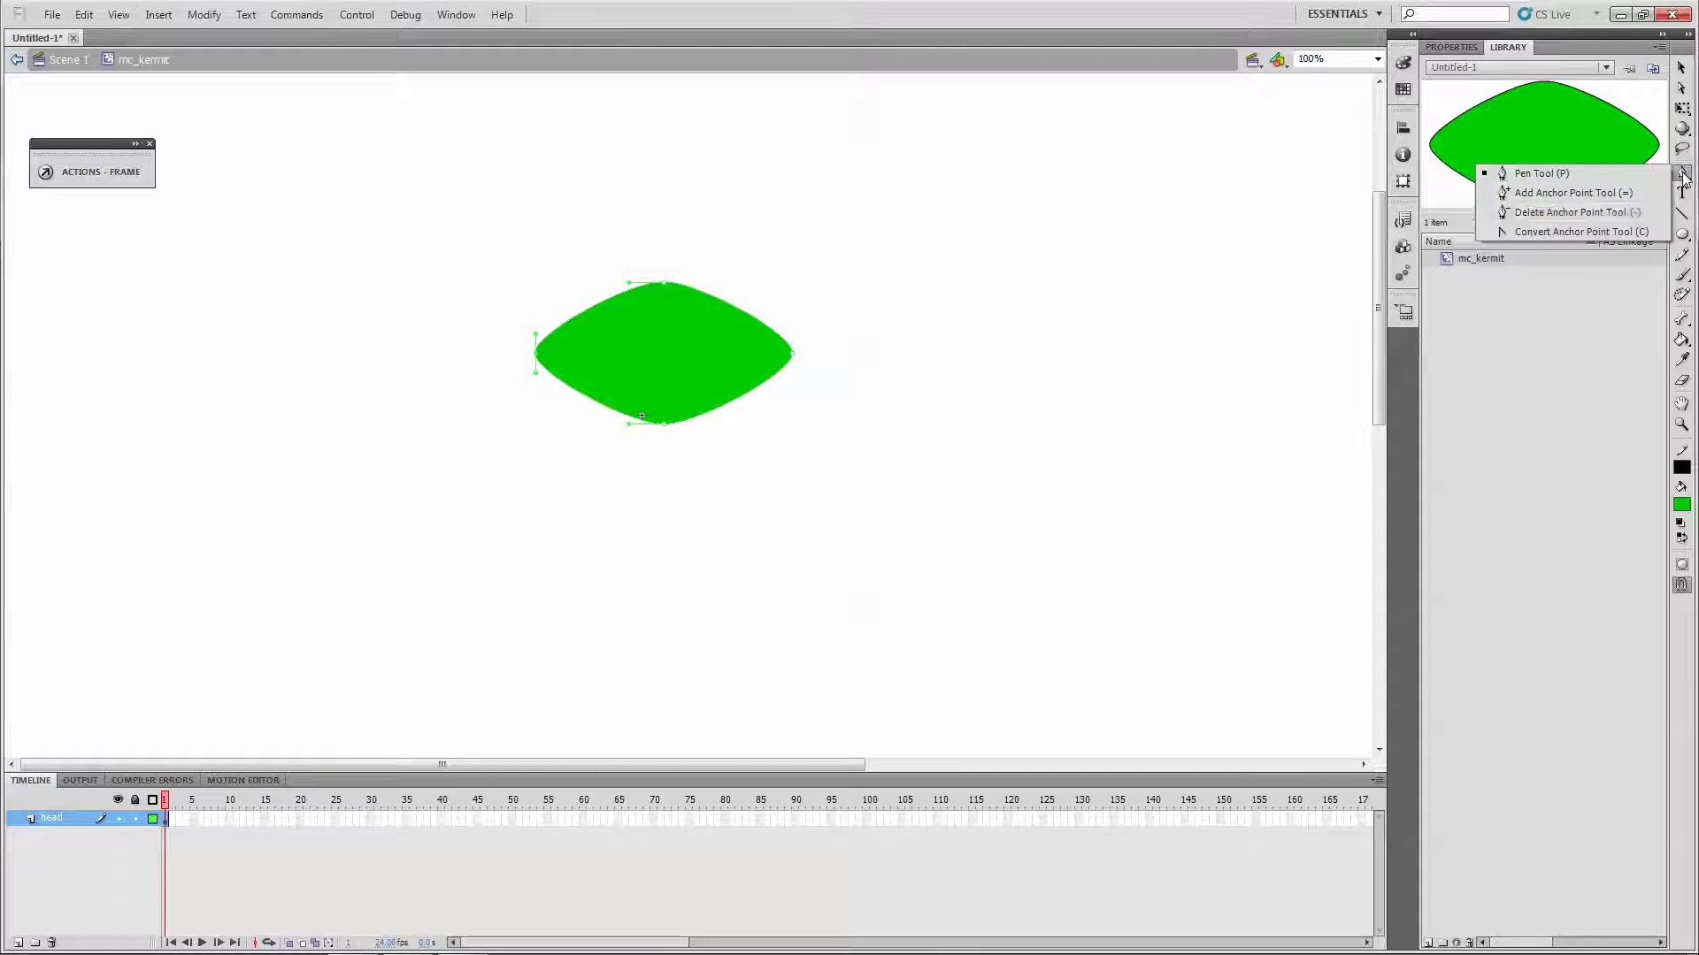
click(1580, 232)
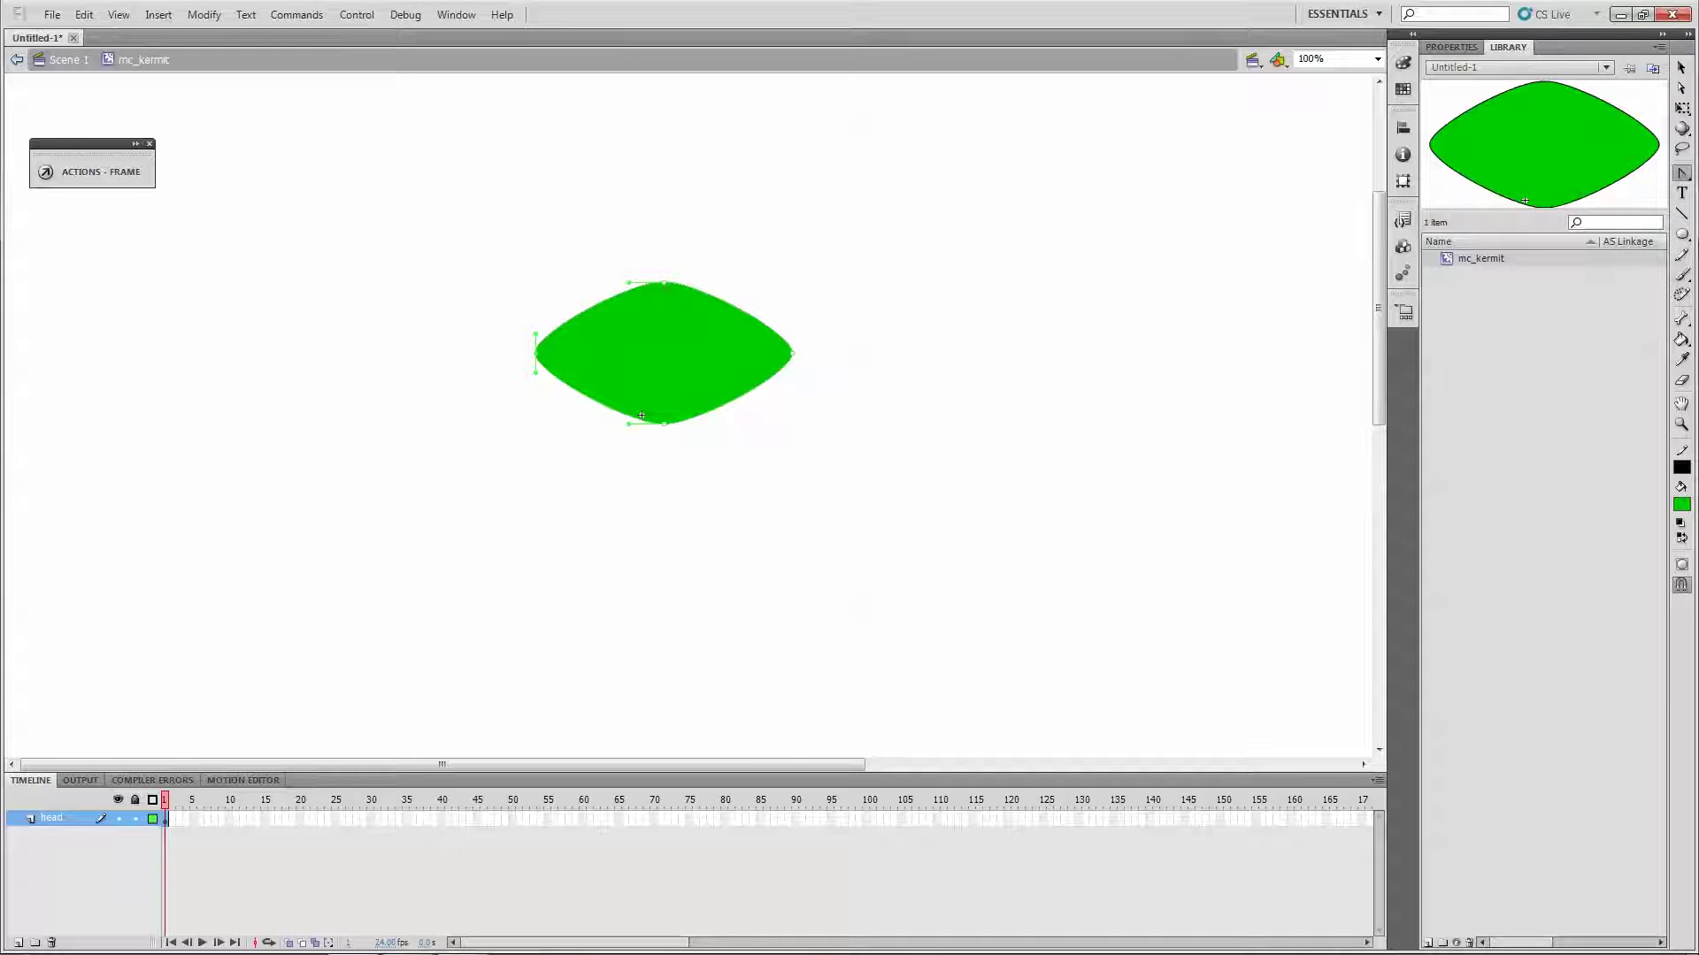
drag(663, 283, 610, 287)
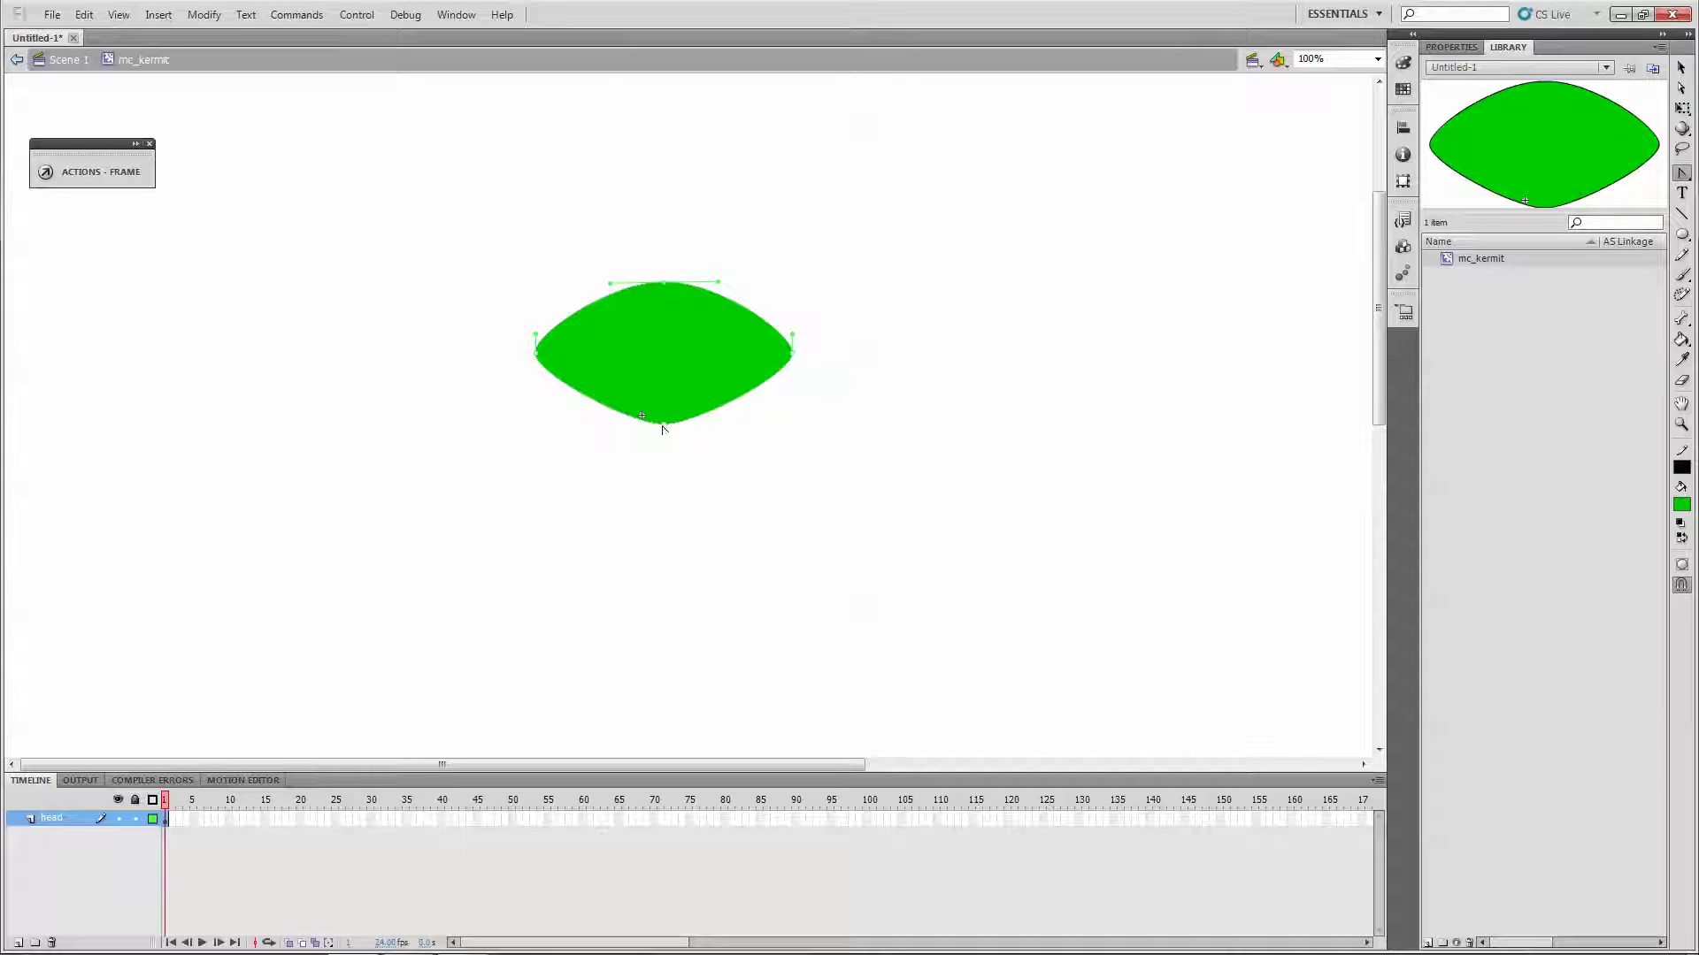
drag(664, 424, 618, 425)
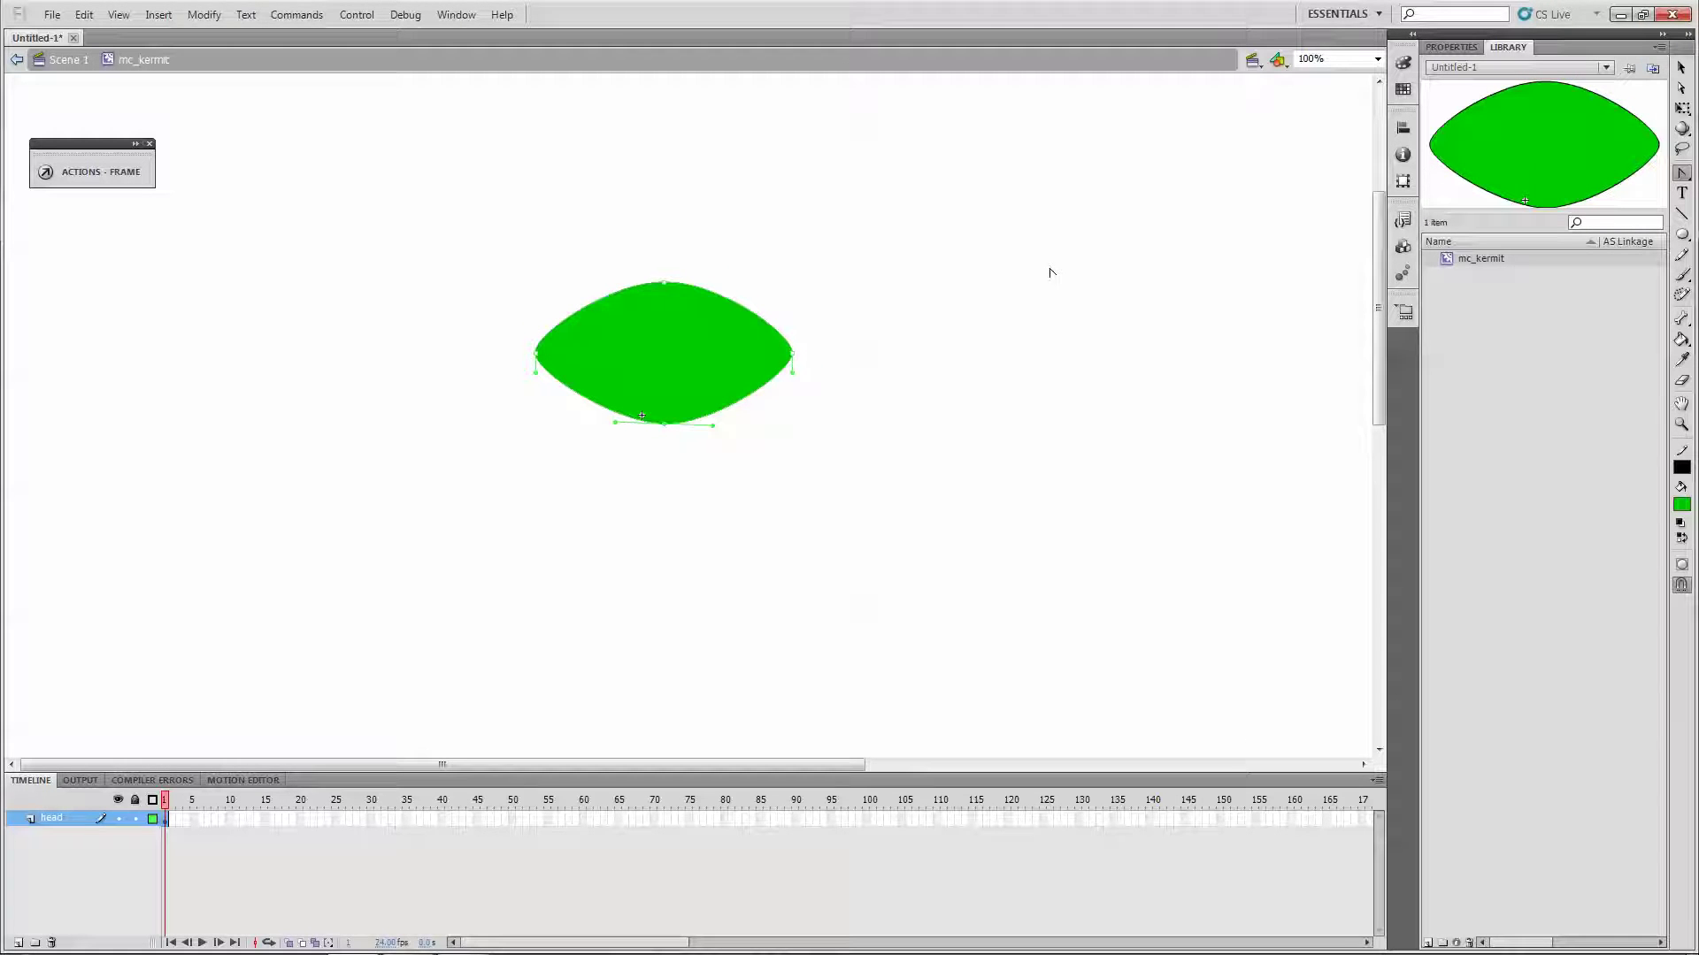
Refine the head outline by shortening the top point's handles, nudging that point up and lengthening the side points' upper handles.
click(1680, 89)
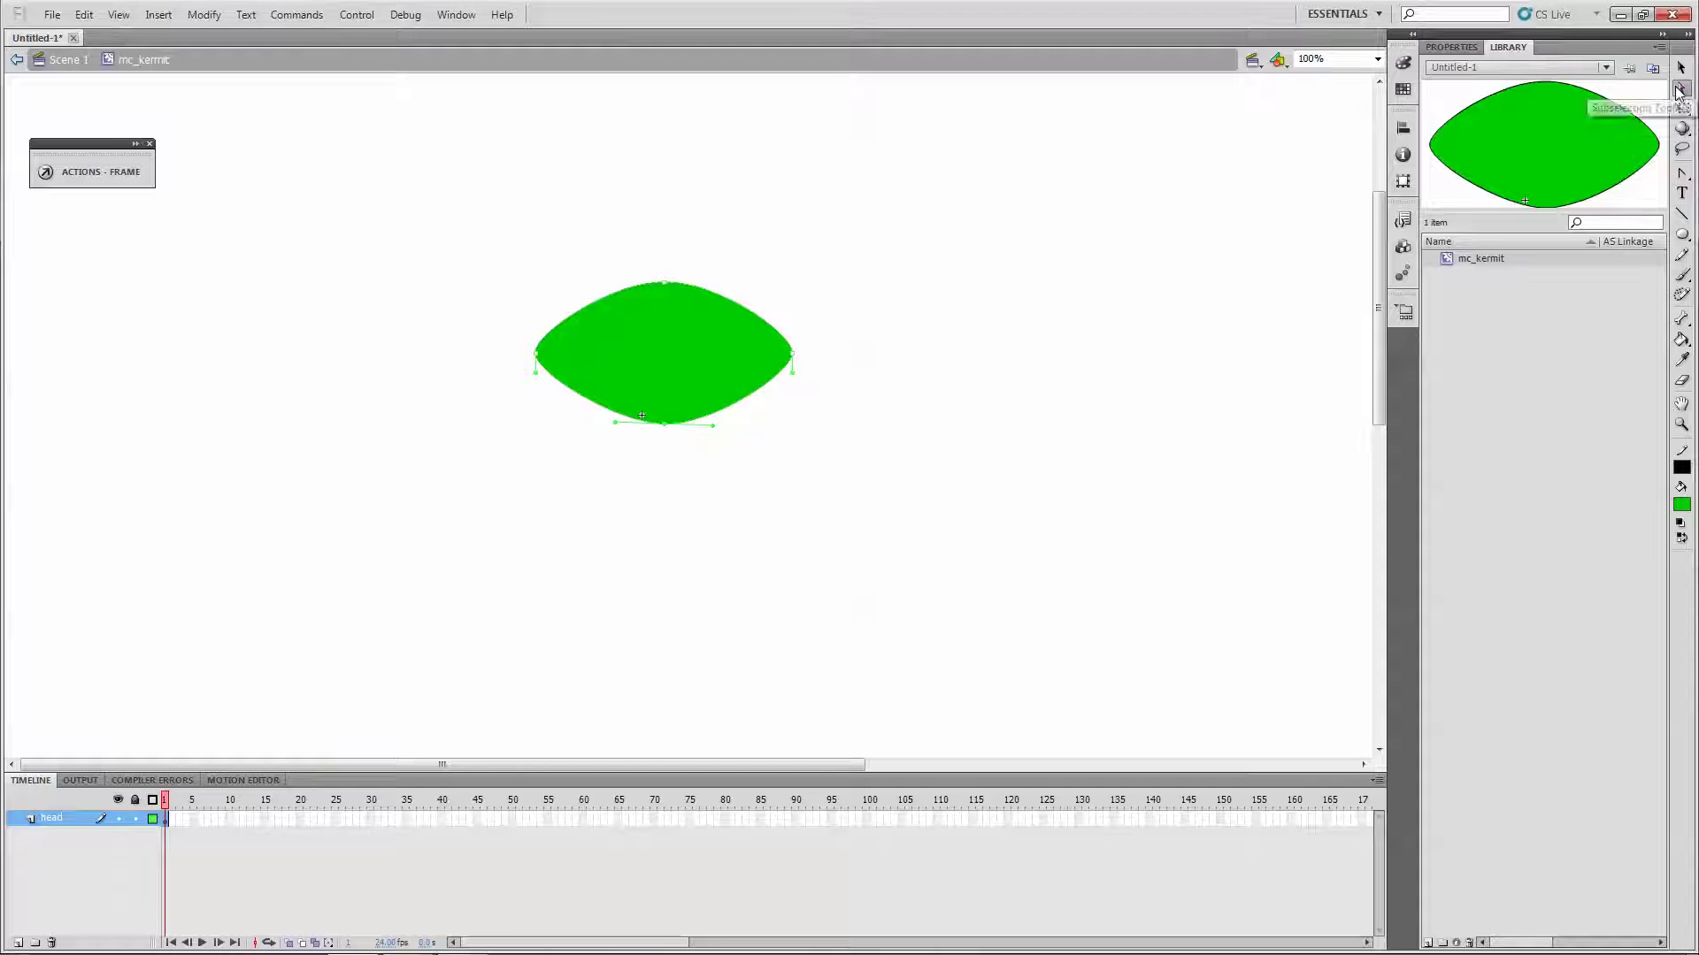
click(668, 288)
drag(611, 284, 705, 283)
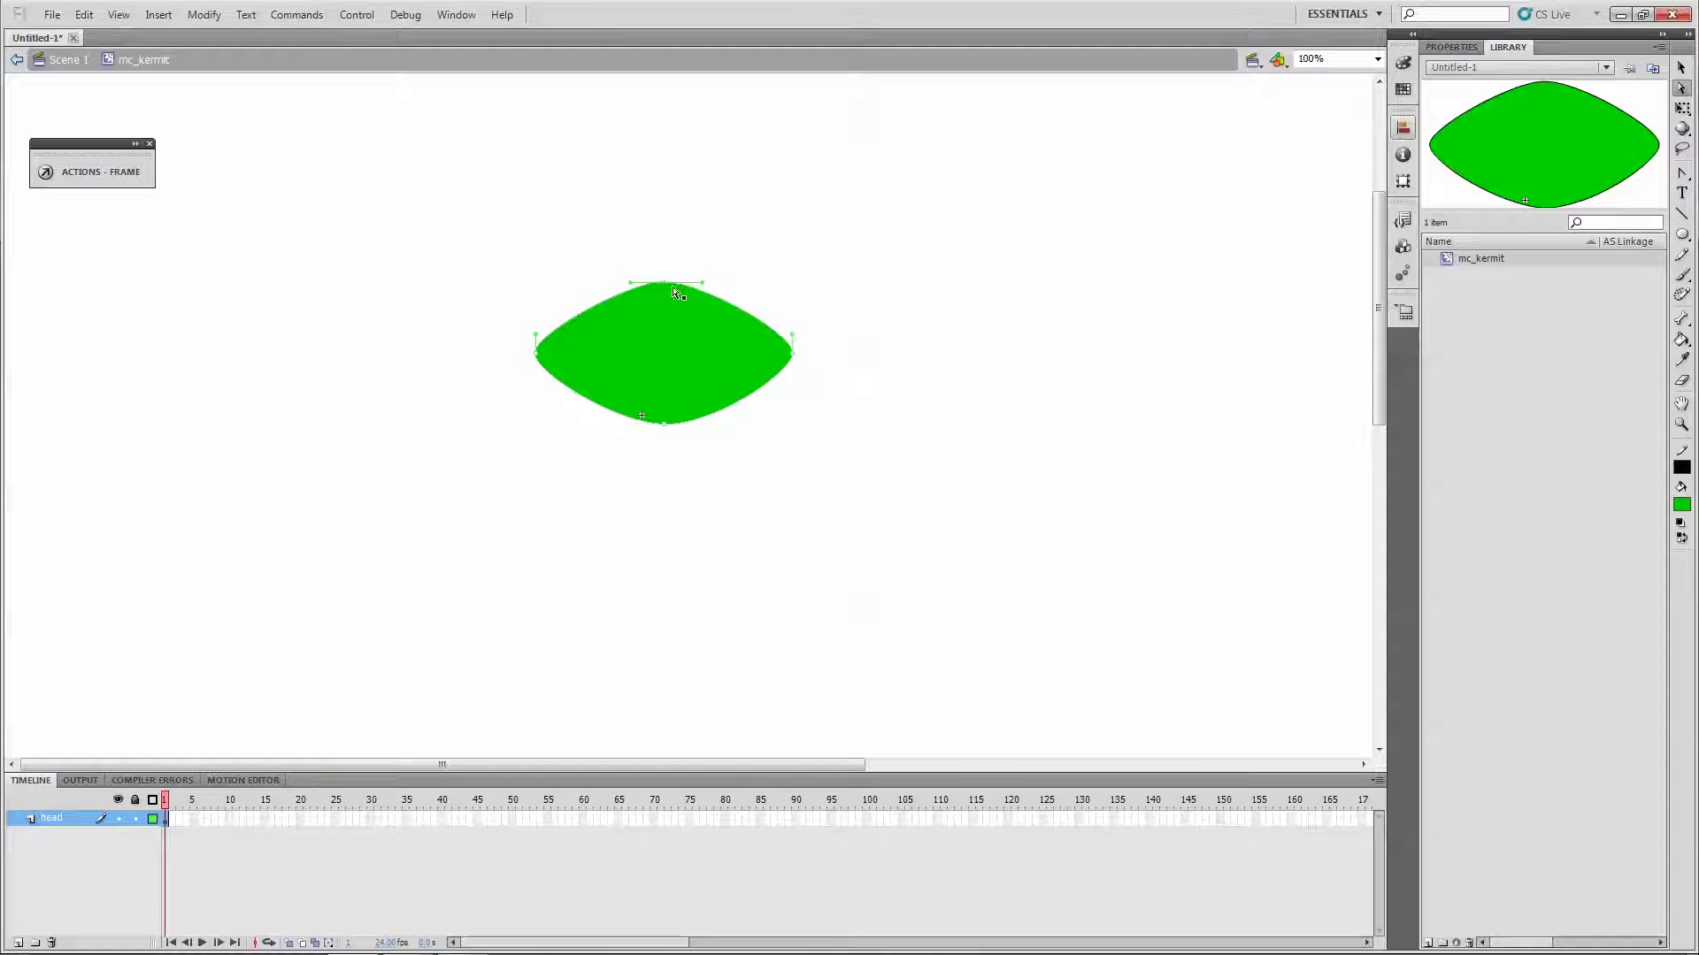
click(666, 283)
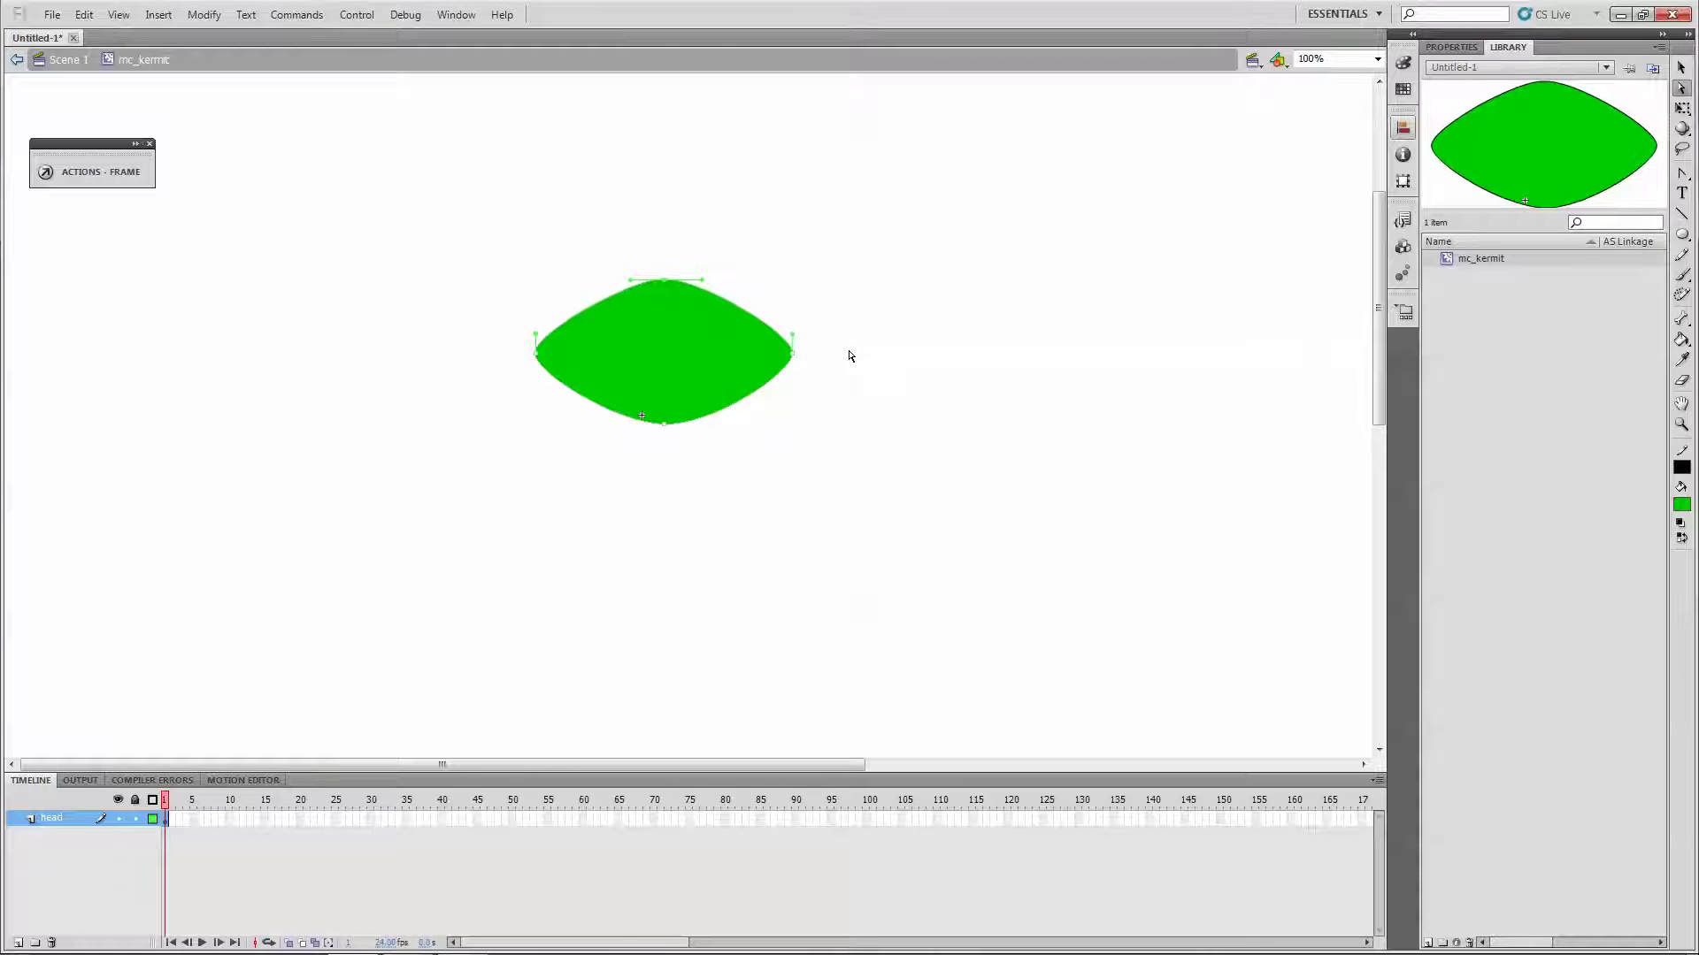
key(Up)
key(Up)
click(793, 336)
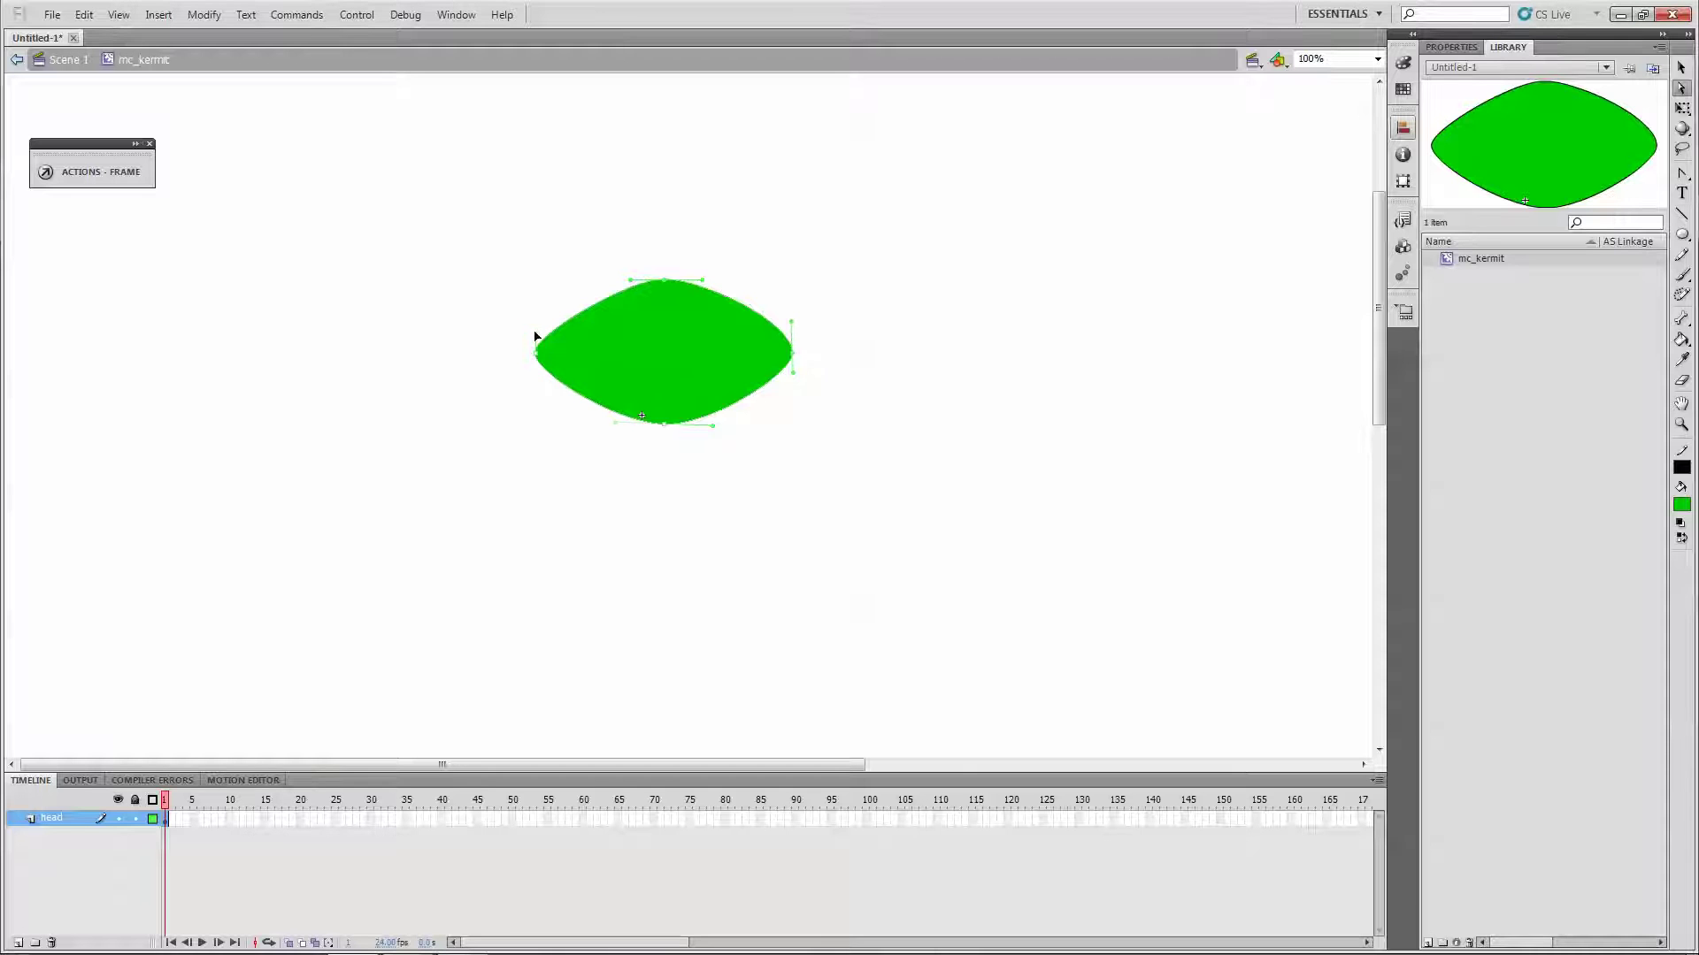
drag(537, 338, 535, 331)
click(544, 438)
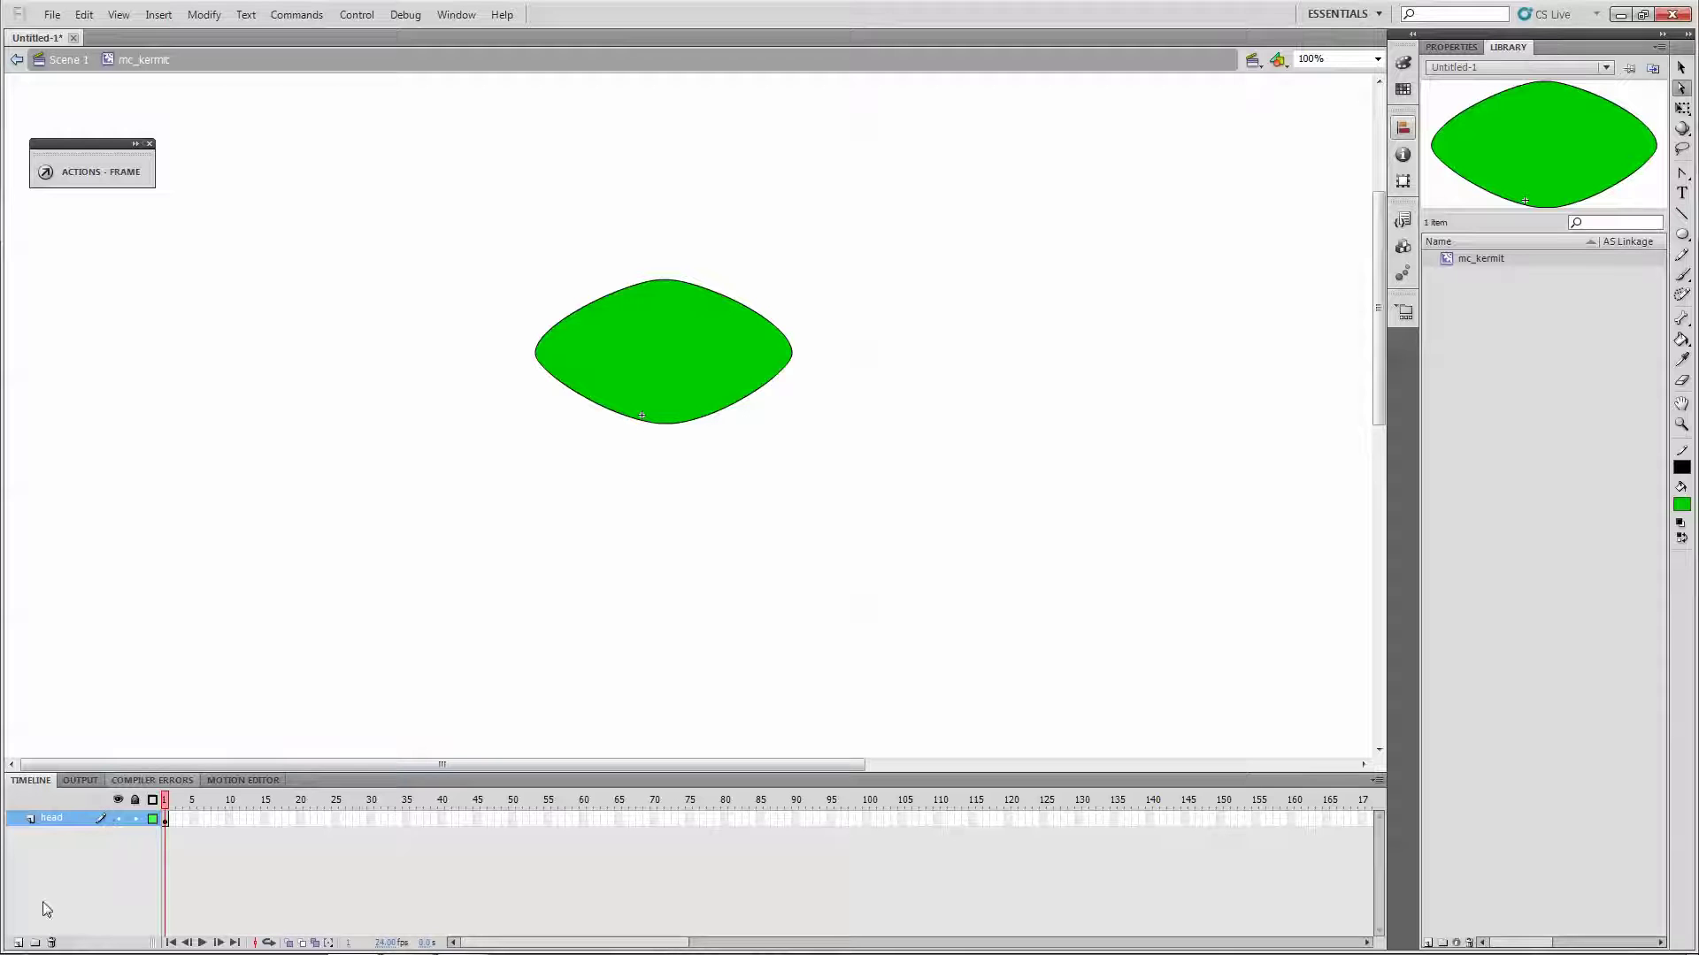
Lock the head layer and add a new layer named "mouth" above it.
click(135, 820)
click(18, 943)
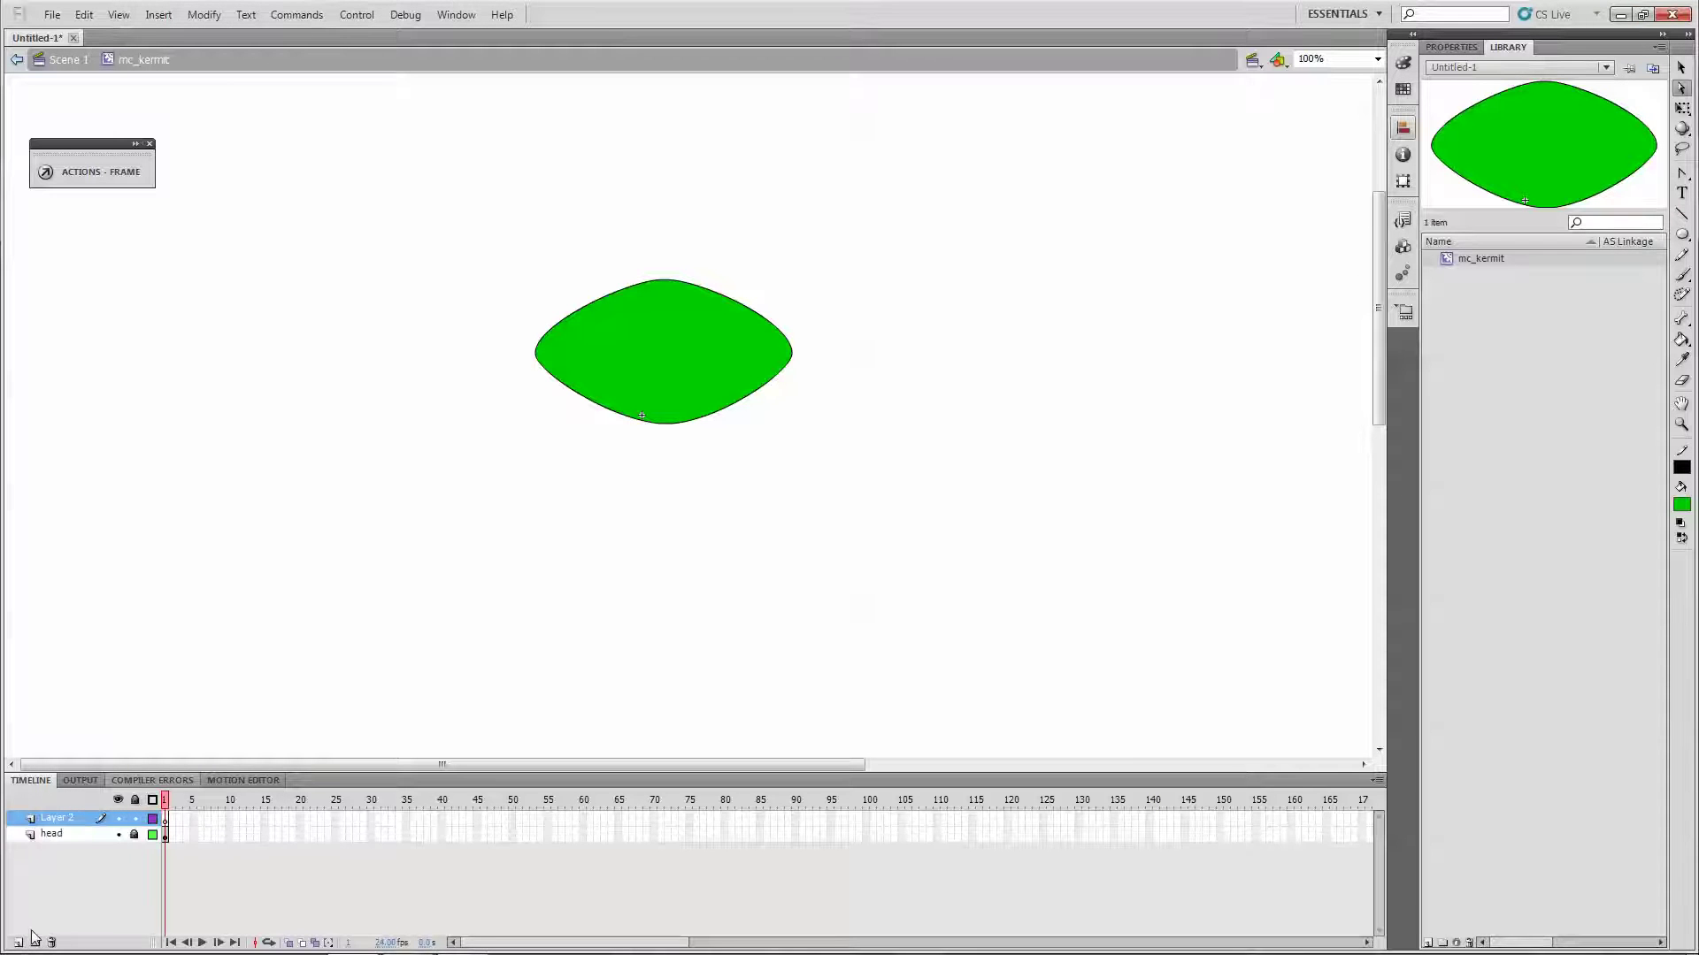
key(n)
key(h)
double_click(50, 819)
text(mouth)
key(Return)
Draw a closed mouth outline across the head with the Pen tool, with a curved lower edge and nearly straight upper edge.
click(1682, 175)
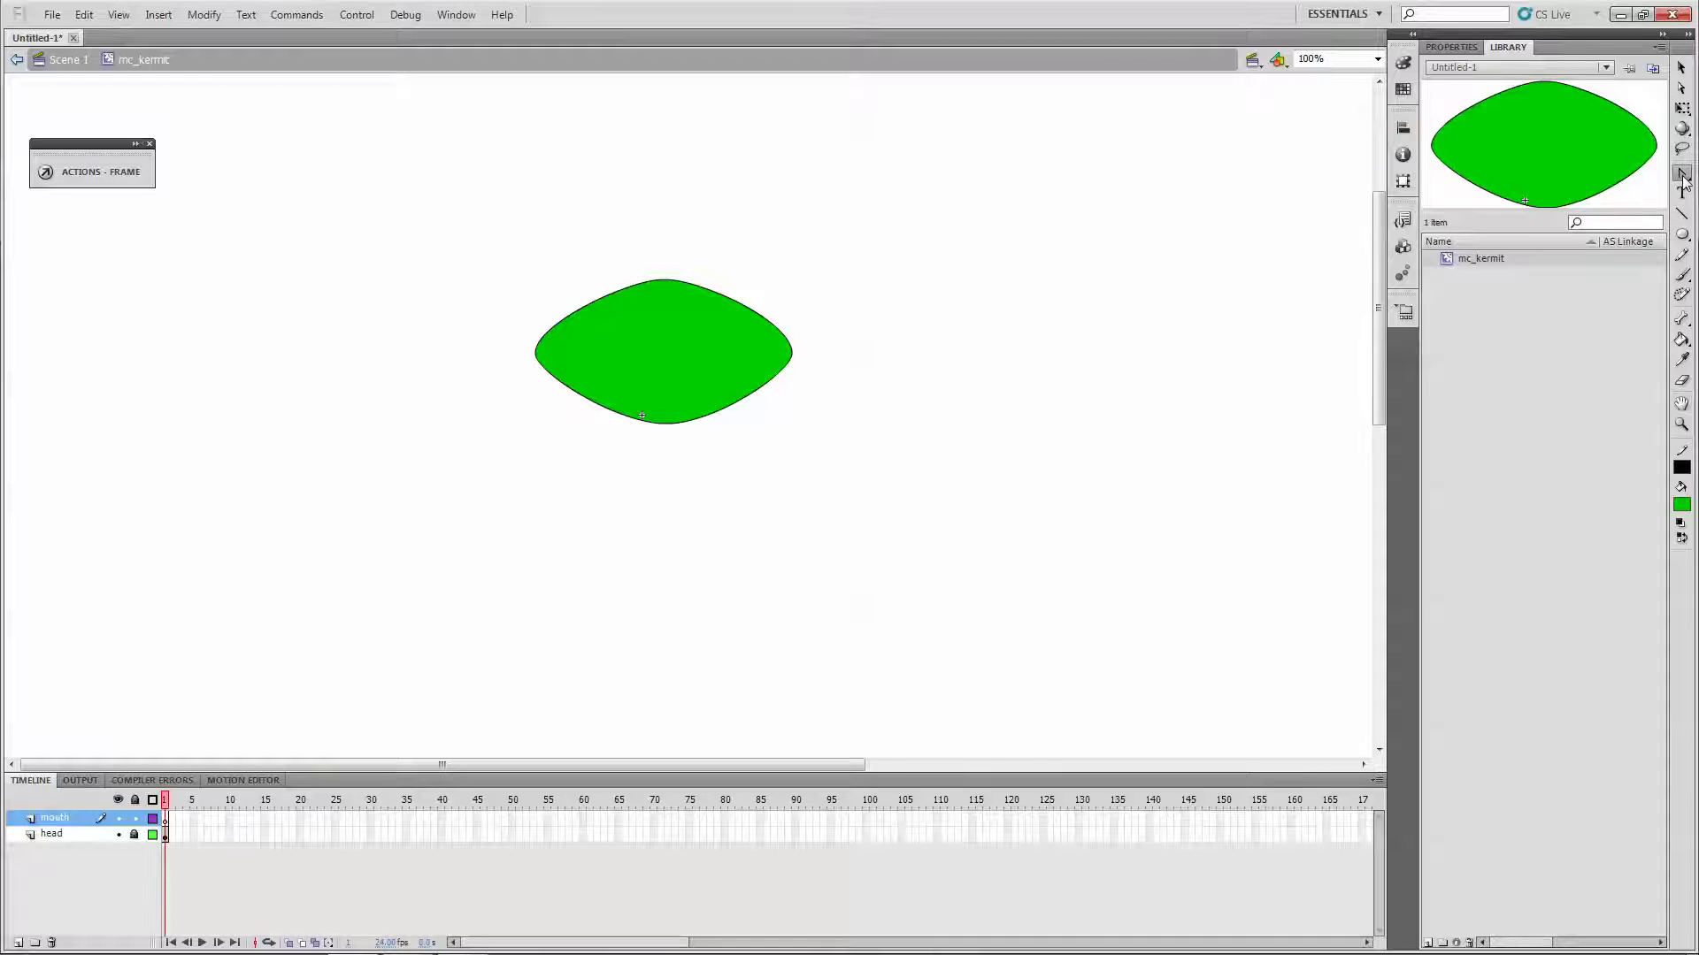
click(1683, 177)
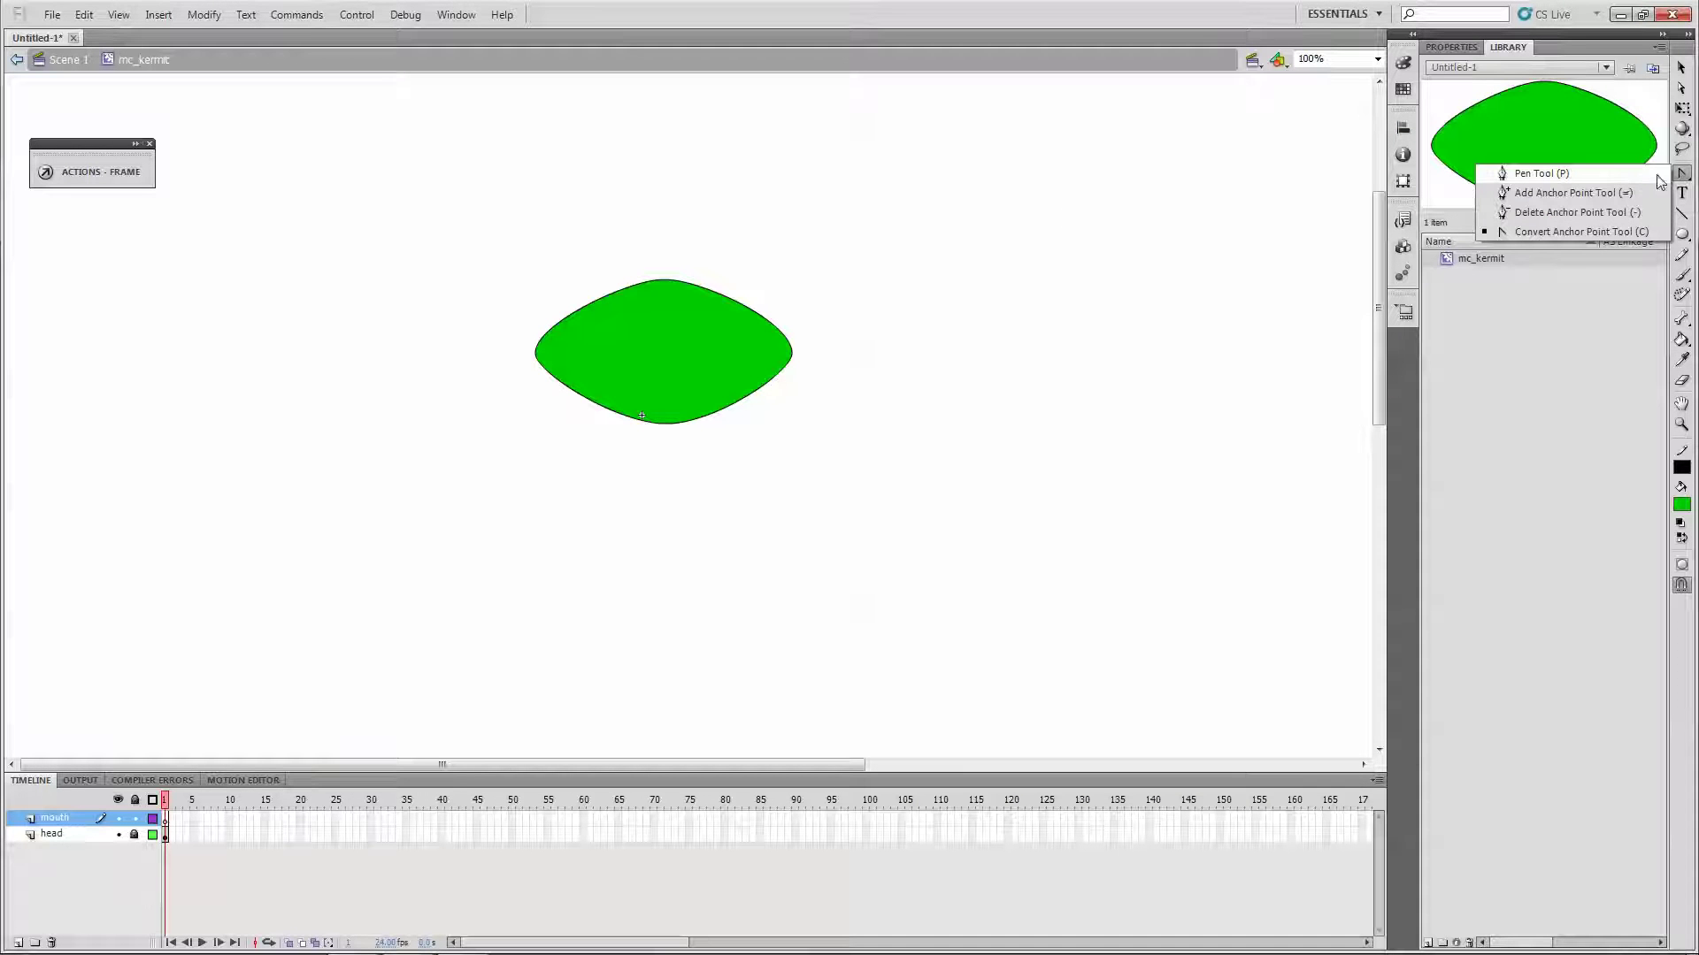
click(1623, 192)
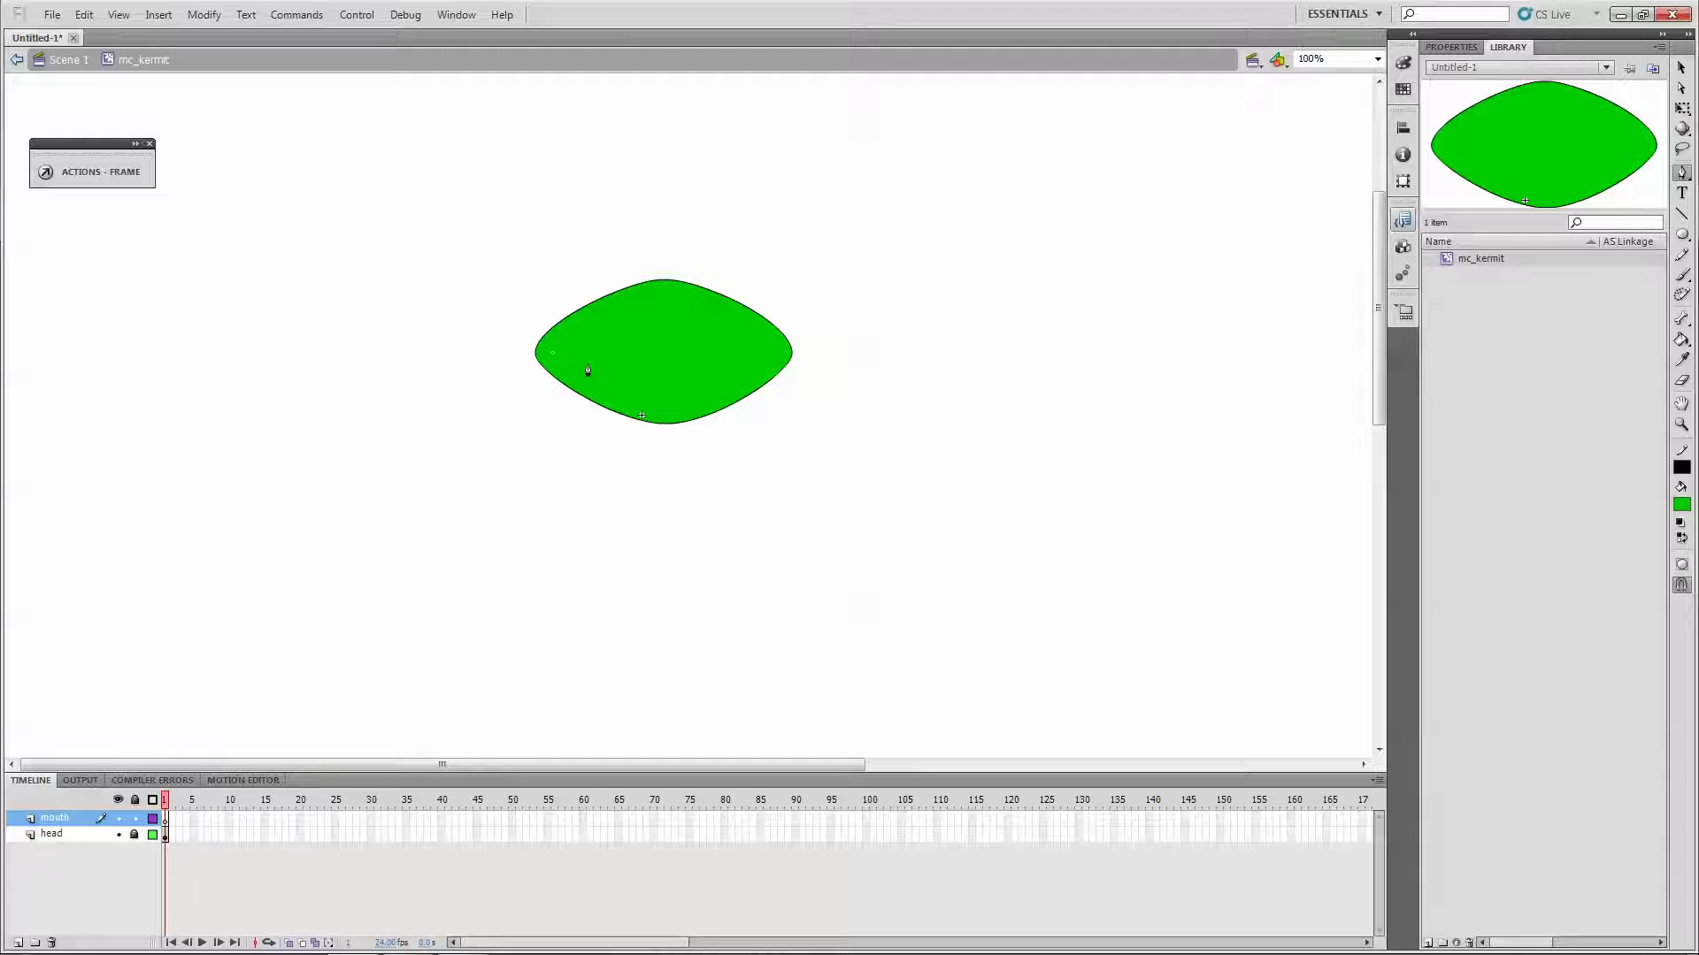
drag(659, 388, 689, 395)
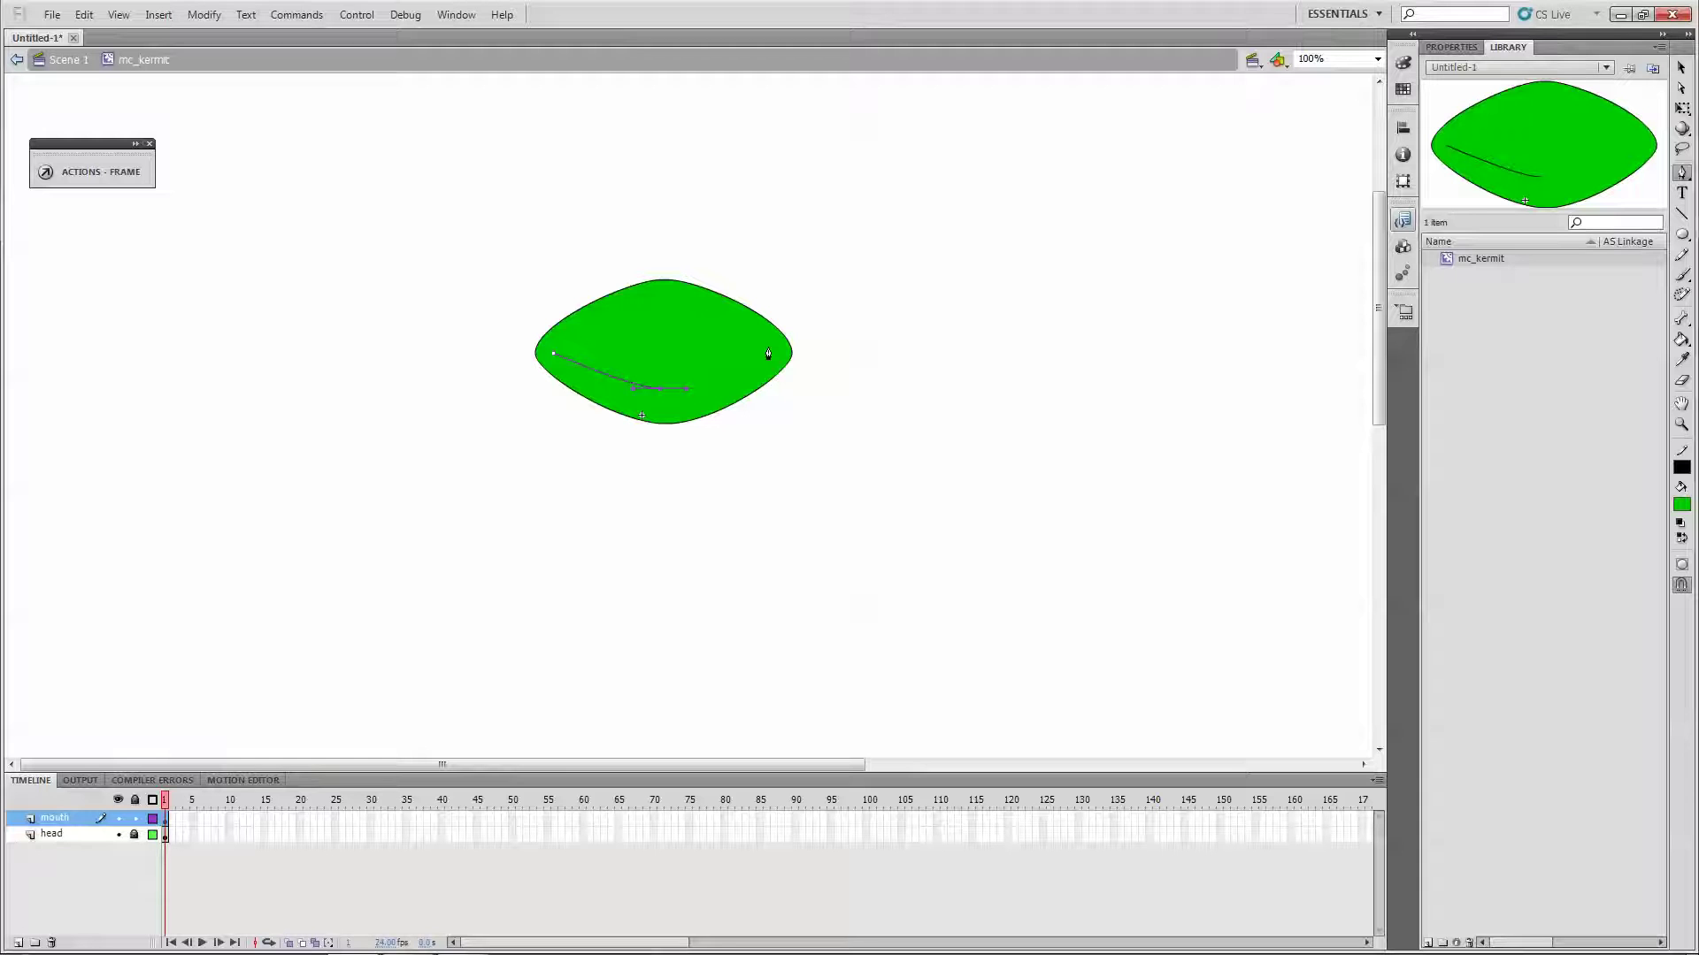
click(767, 349)
click(663, 353)
click(553, 357)
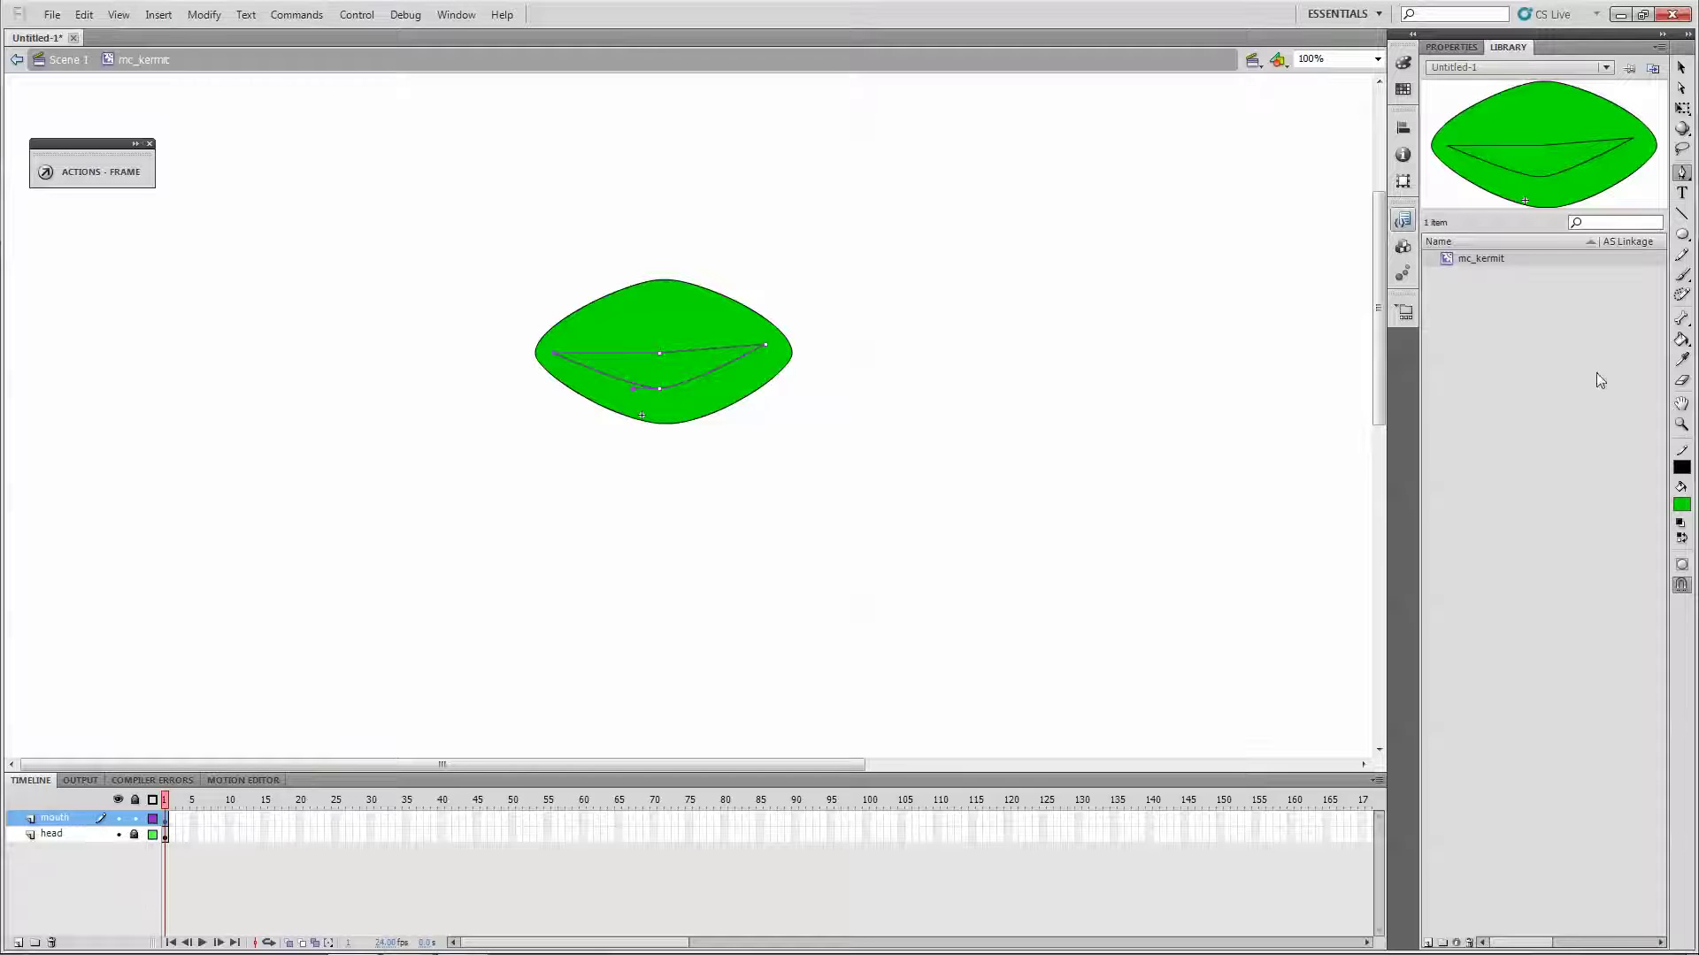
Fill the mouth outline with black using the Paint Bucket, then switch to the Selection tool.
click(1684, 506)
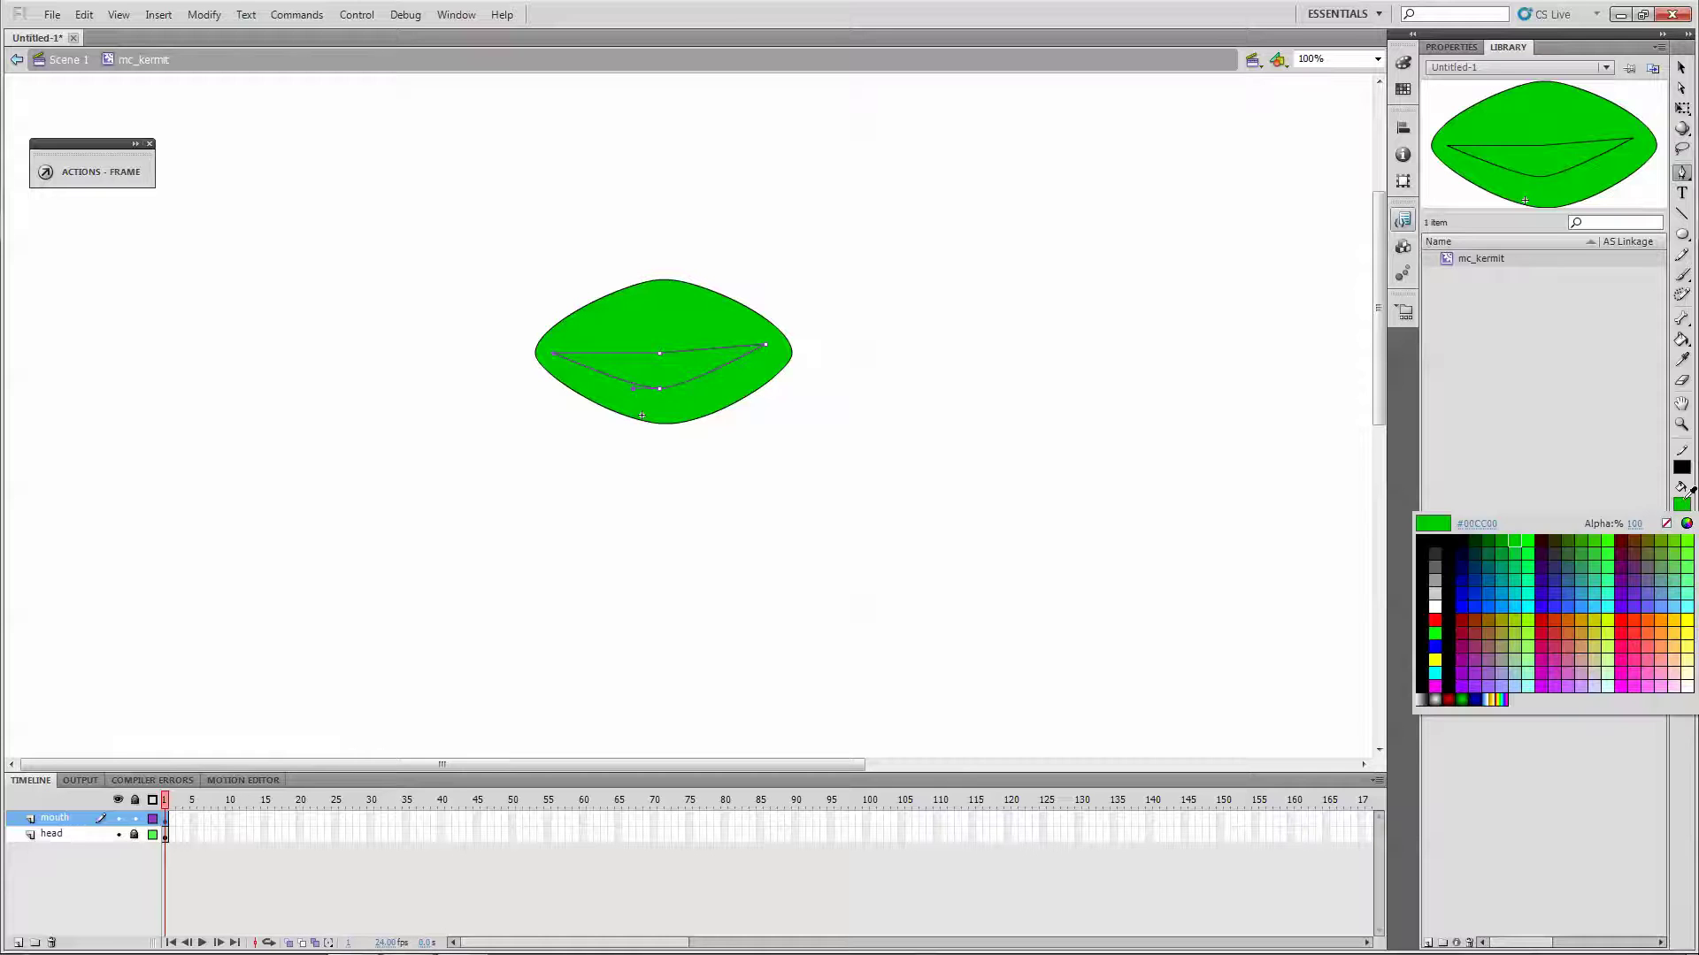
click(1424, 544)
click(1681, 339)
click(629, 359)
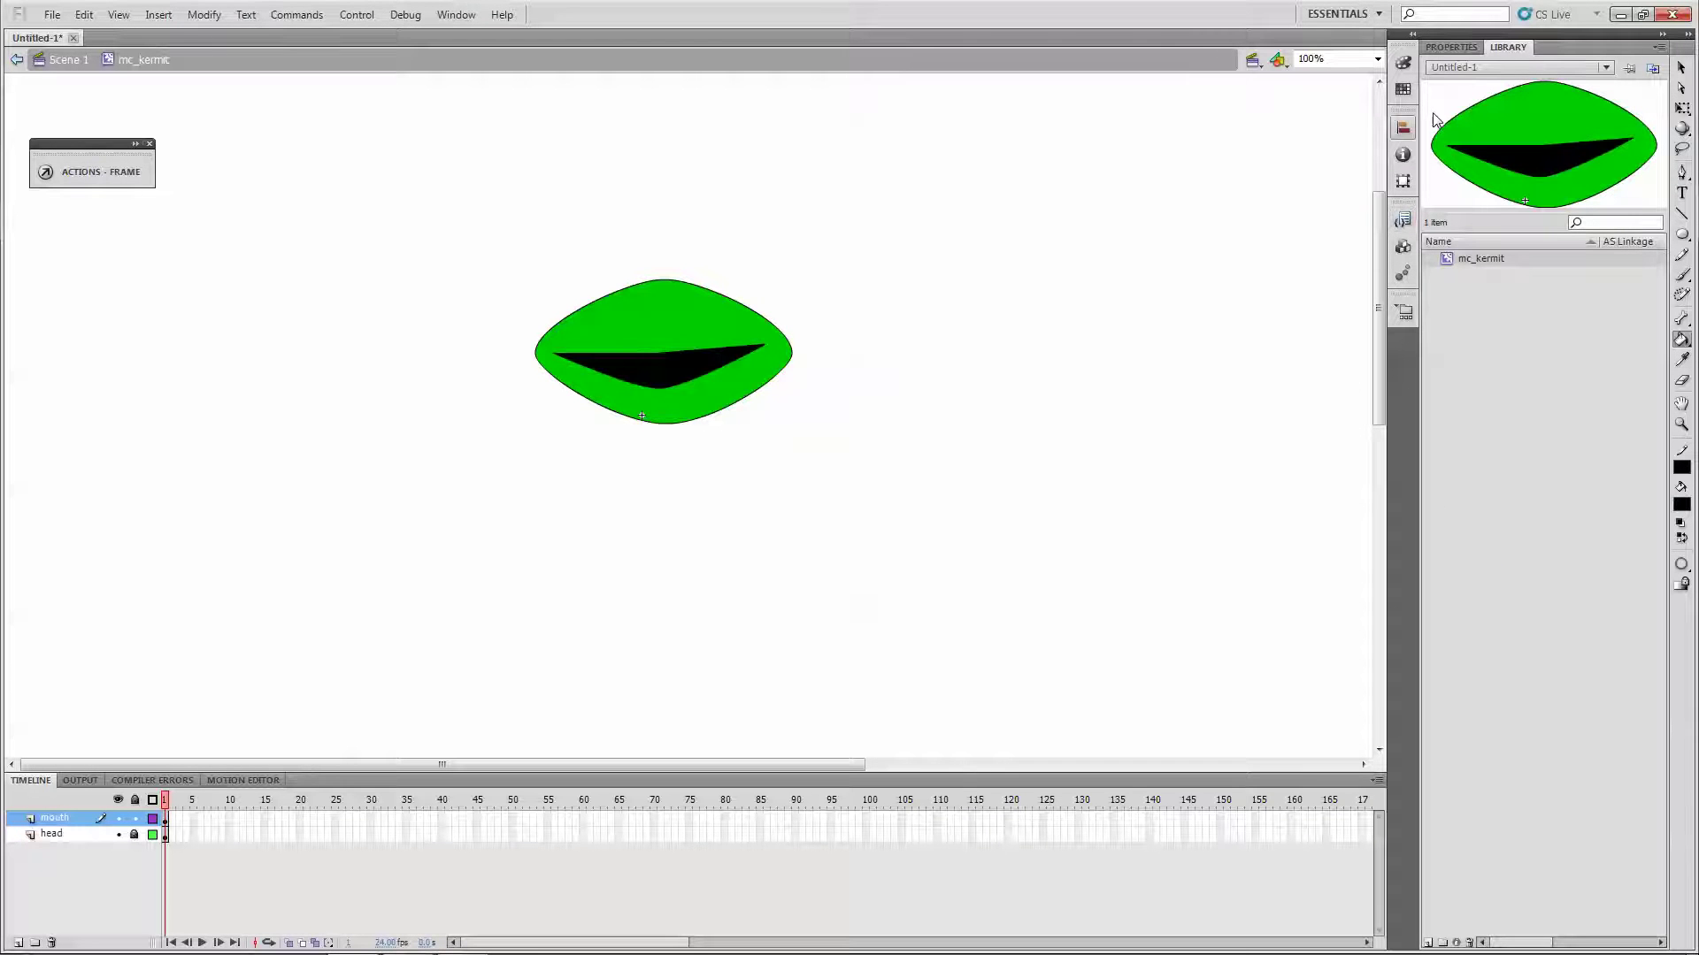
click(1678, 68)
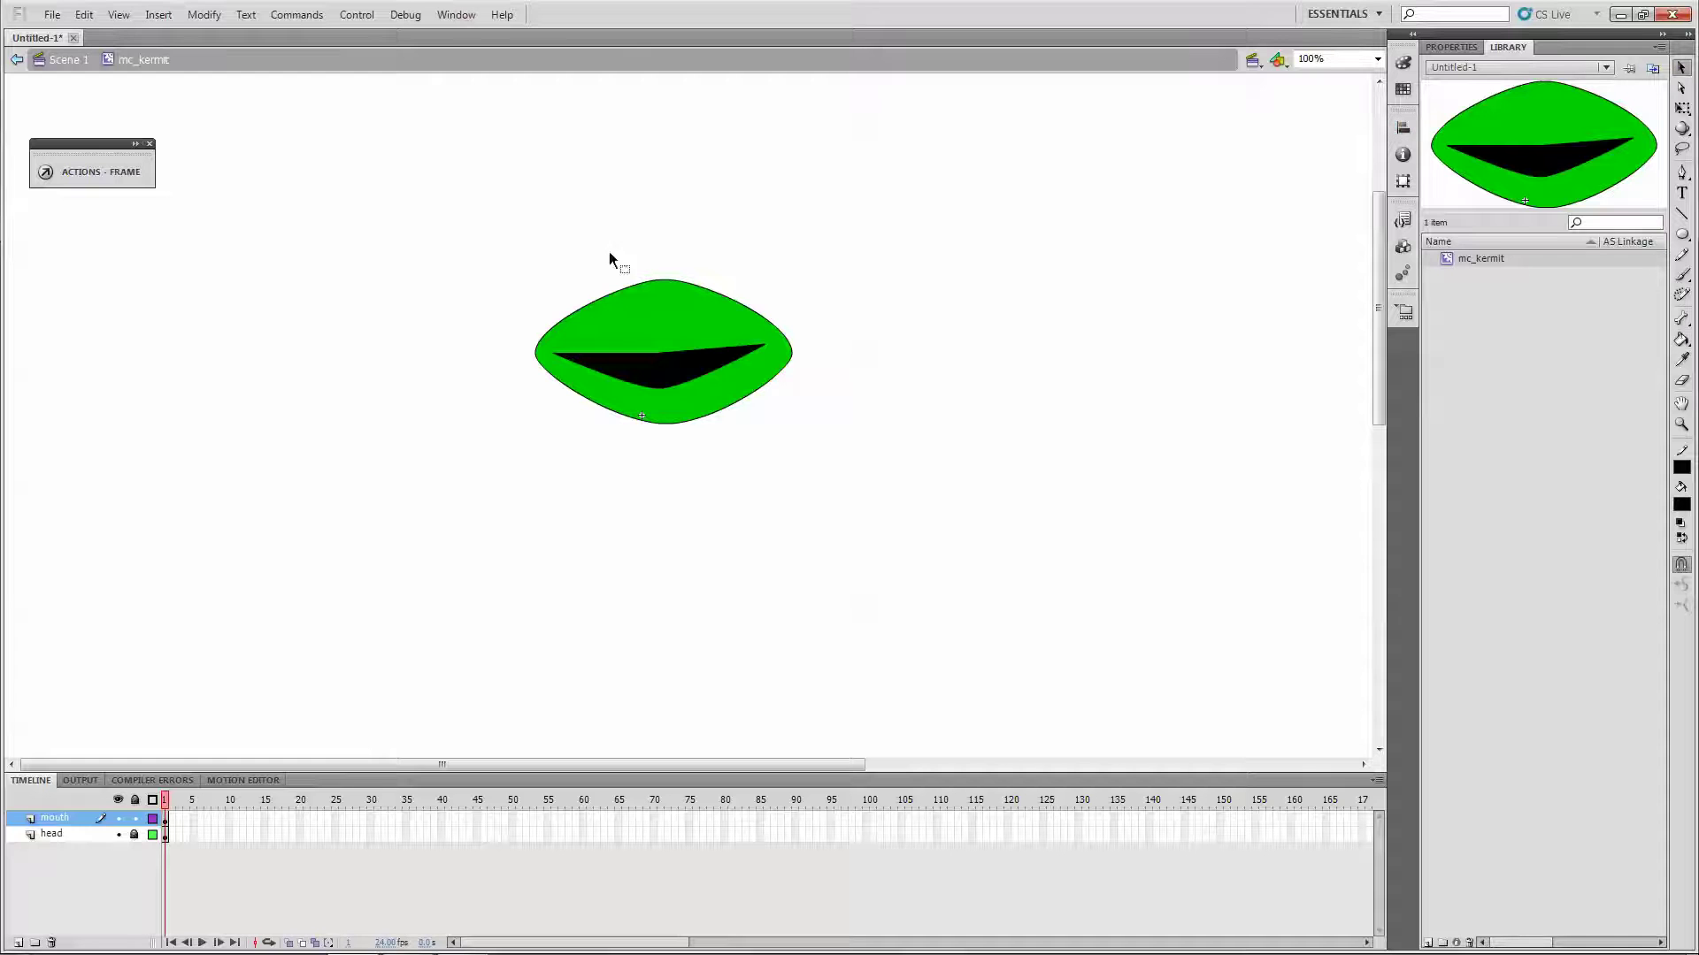
Lower the middle point of the mouth's upper edge and nudge the mouth's right corner down slightly with the Subselection tool.
click(660, 351)
click(1681, 88)
click(755, 451)
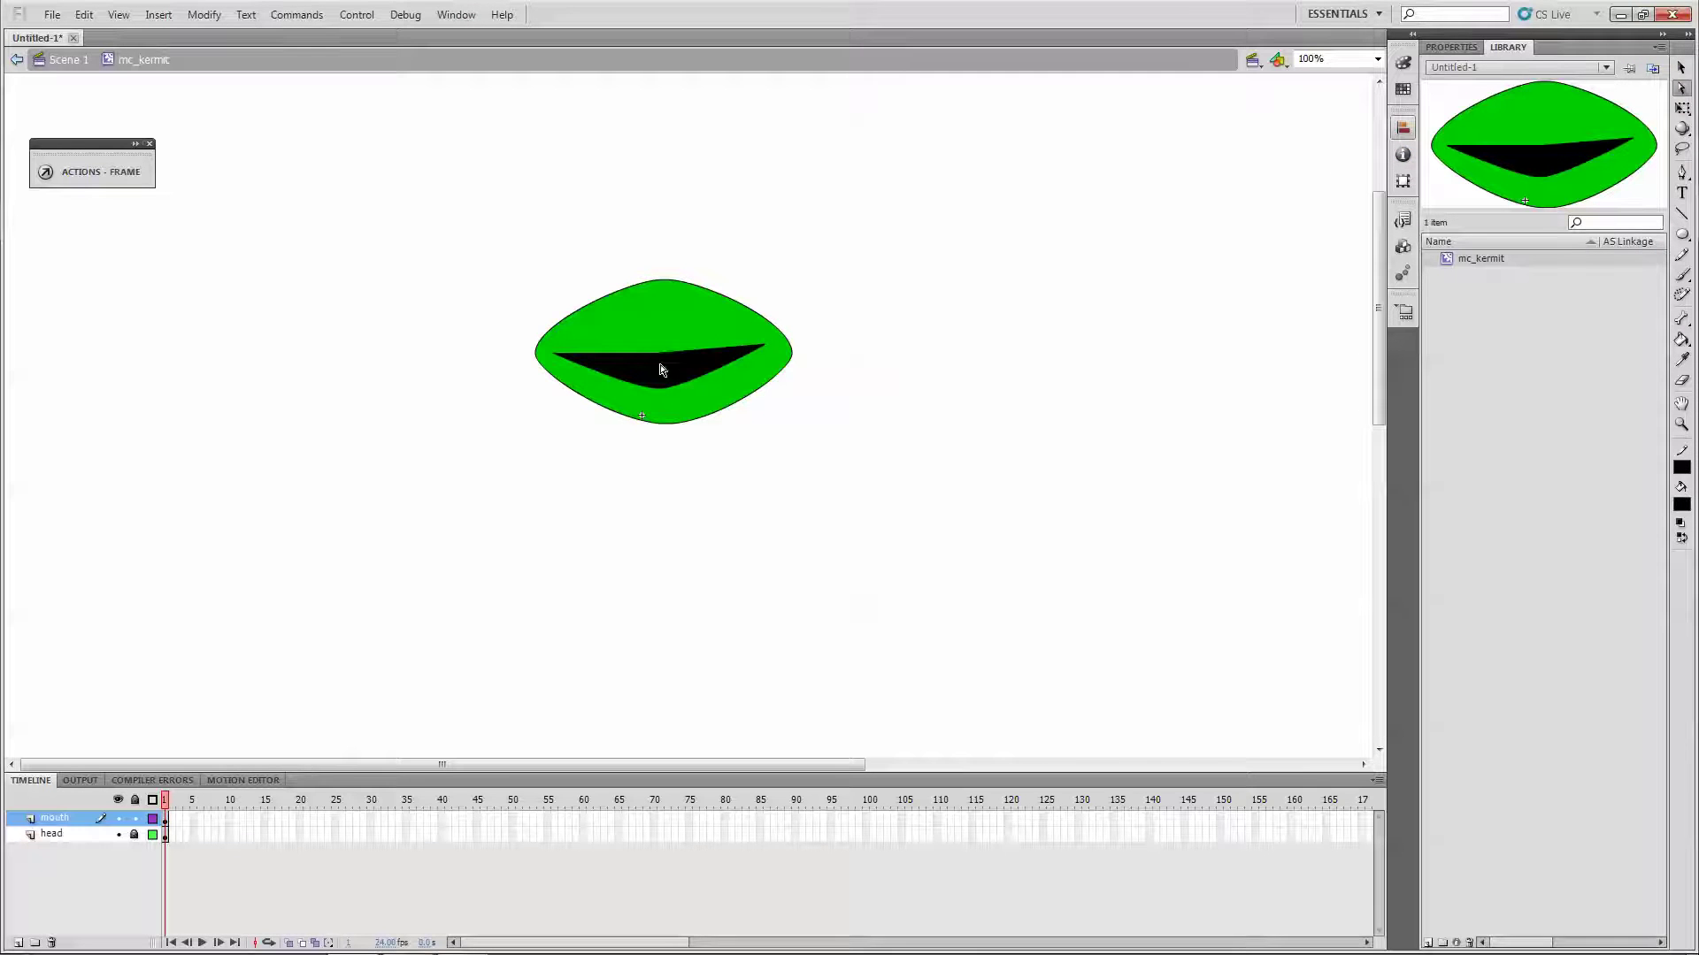
click(660, 370)
key(Down)
key(Down)
key(Down)
key(Down)
key(Down)
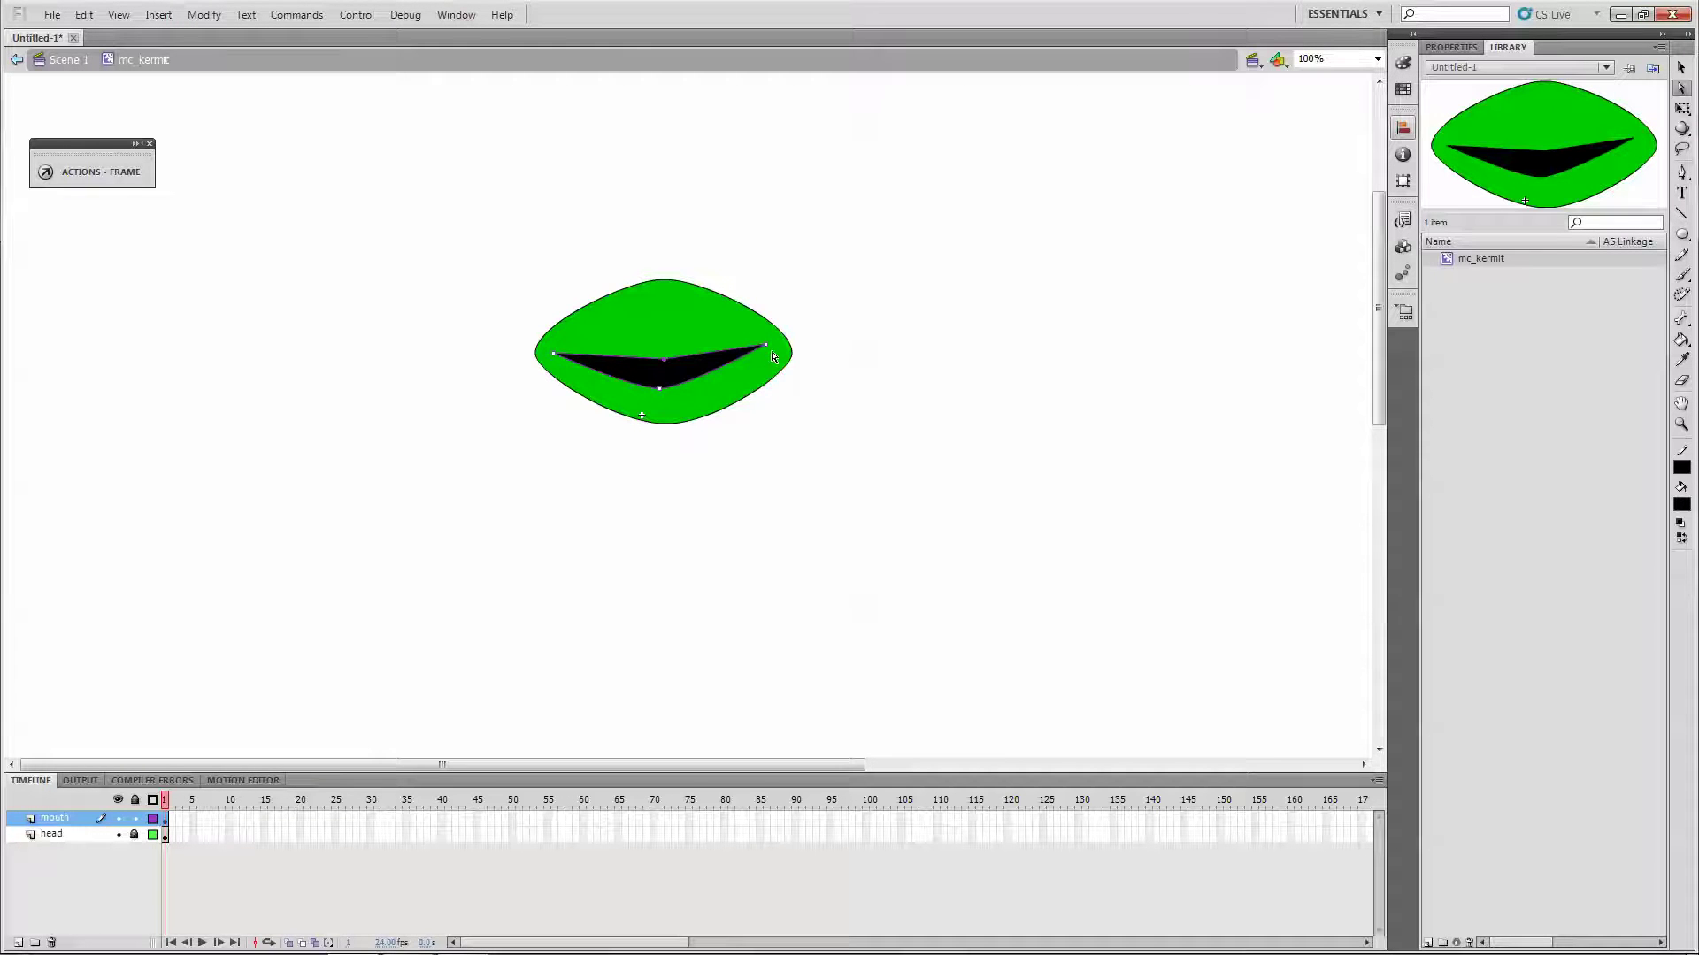
key(Down)
key(Down)
key(Down)
key(Down)
Move the mouth's lower middle point down to deepen the mouth, then switch to the Selection tool.
click(660, 388)
key(Down)
key(Down)
key(Down)
key(Down)
key(Down)
key(Down)
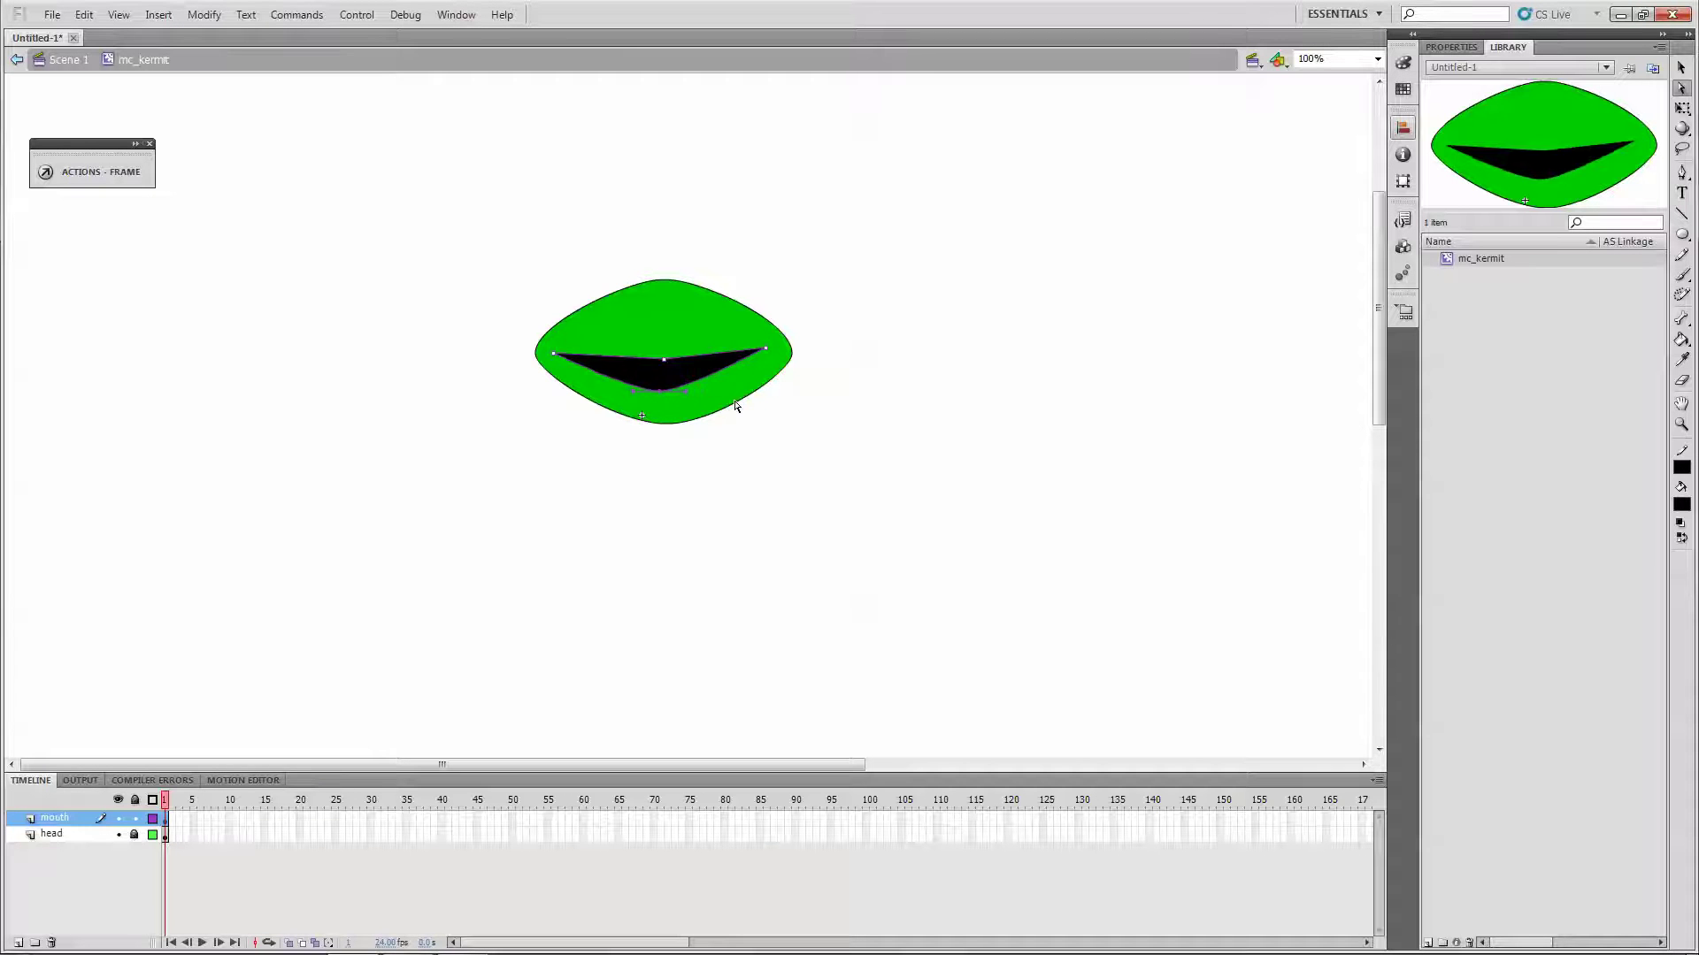
key(Down)
key(Down)
key(Down)
key(Down)
key(Down)
key(Down)
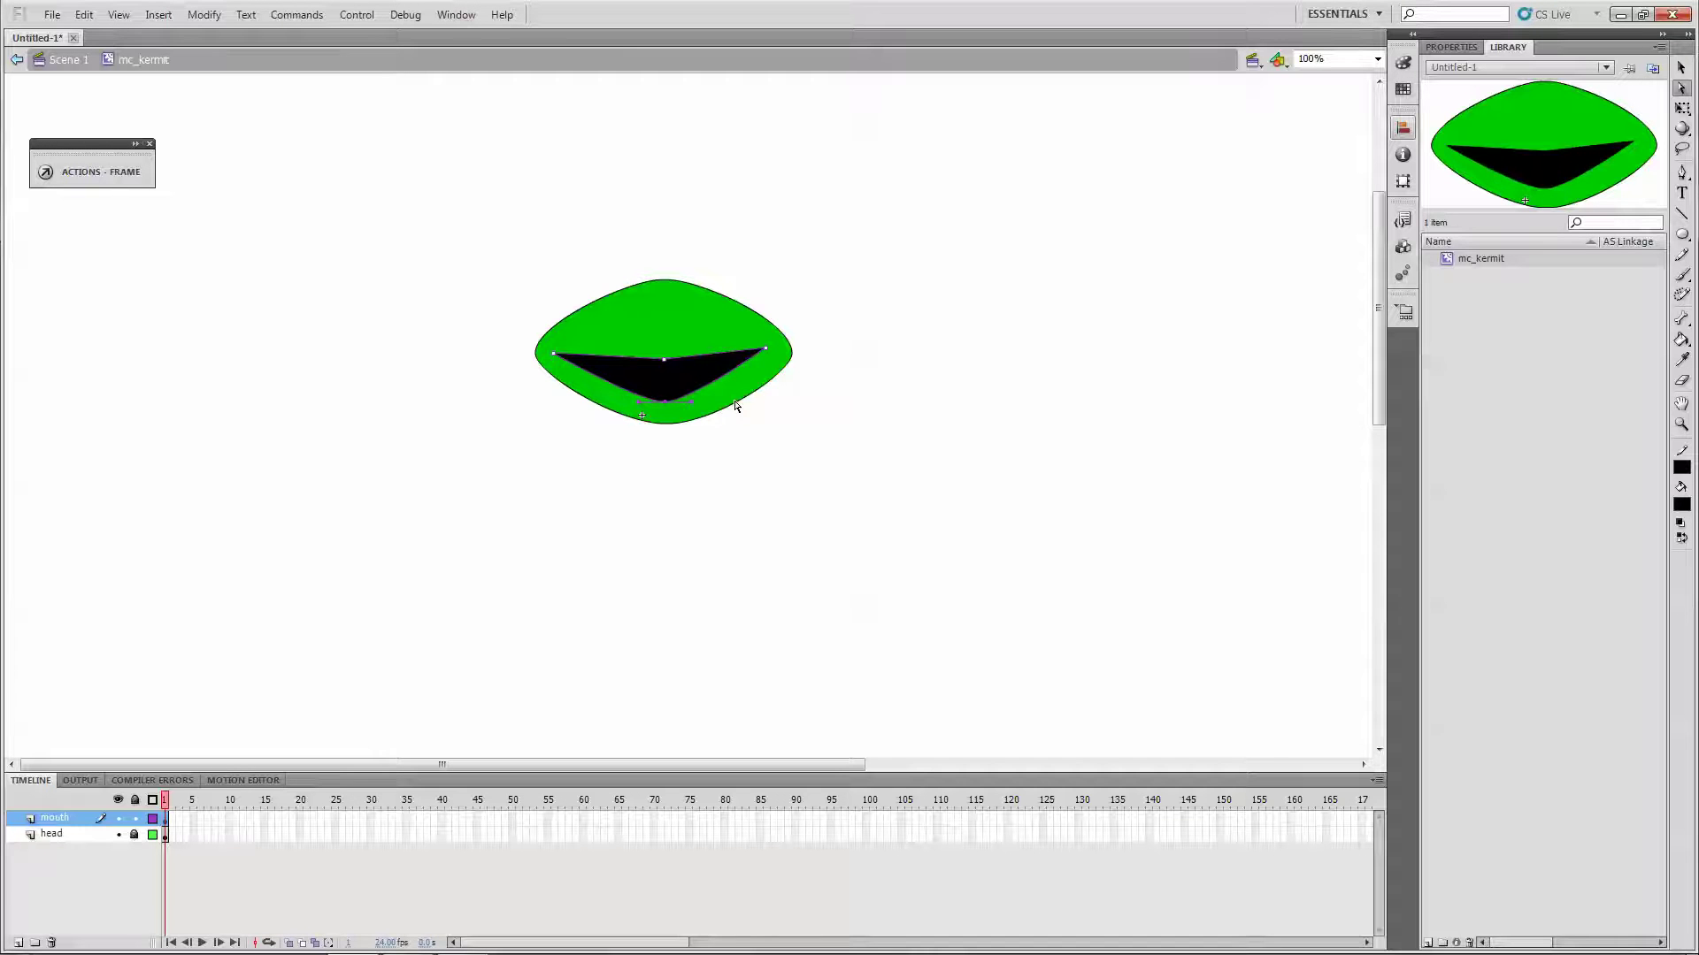
click(1681, 67)
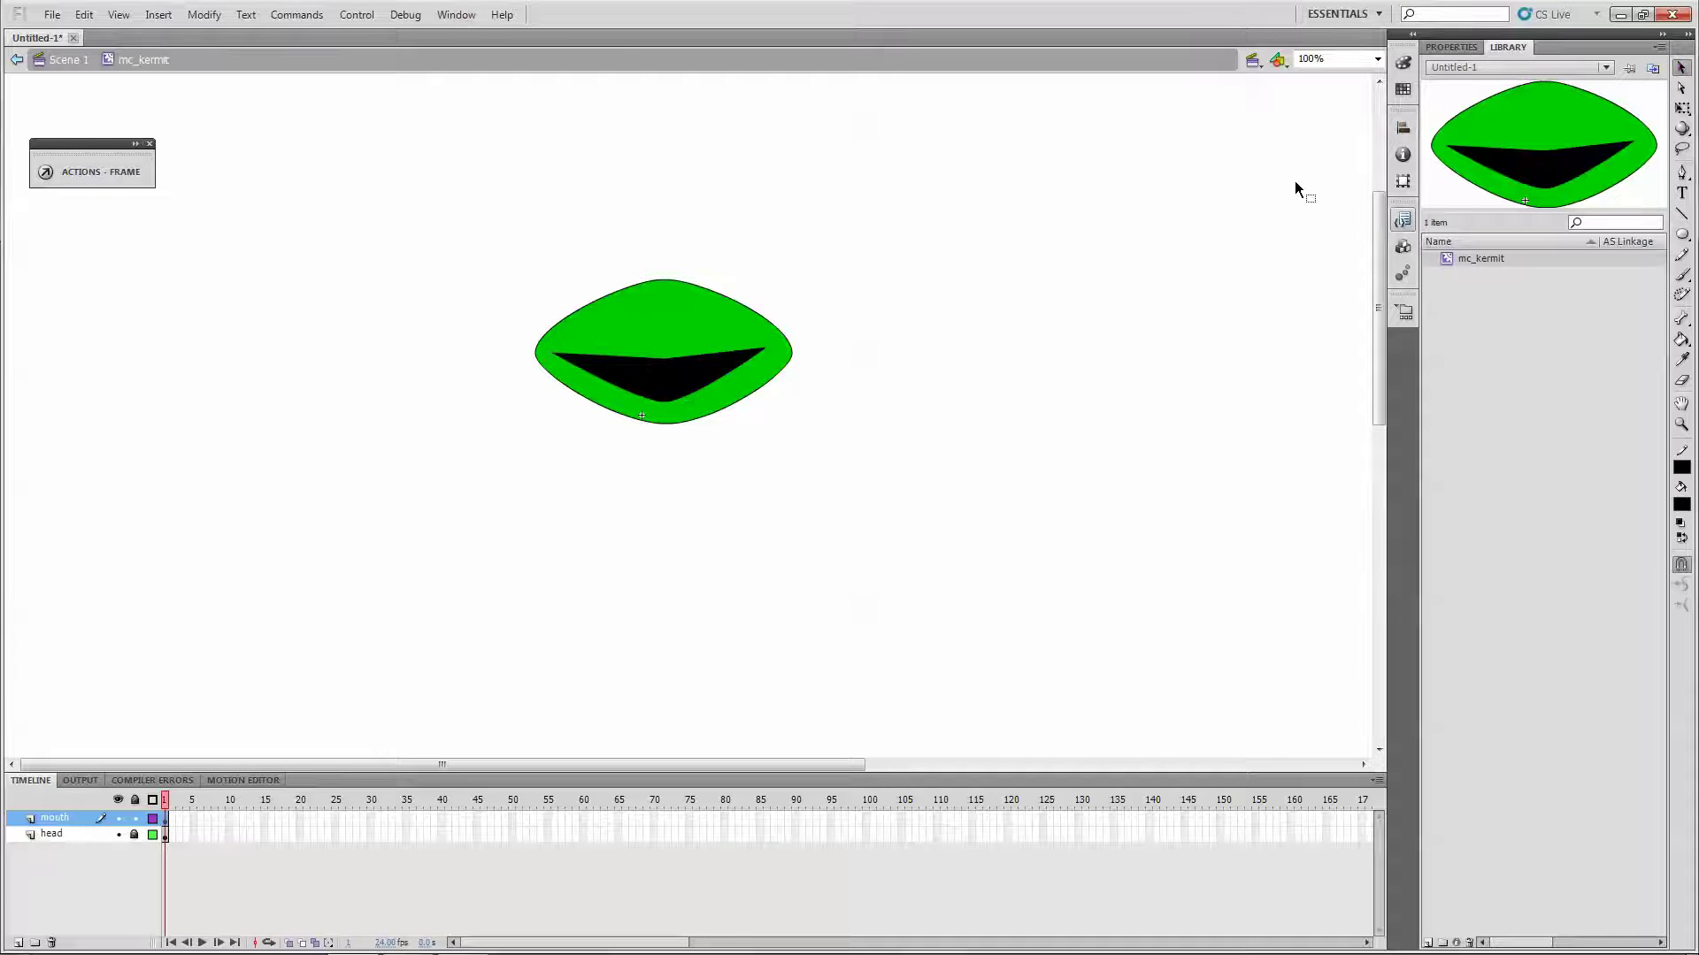
Lock the mouth layer and add a new layer named "eyes" above it.
click(135, 819)
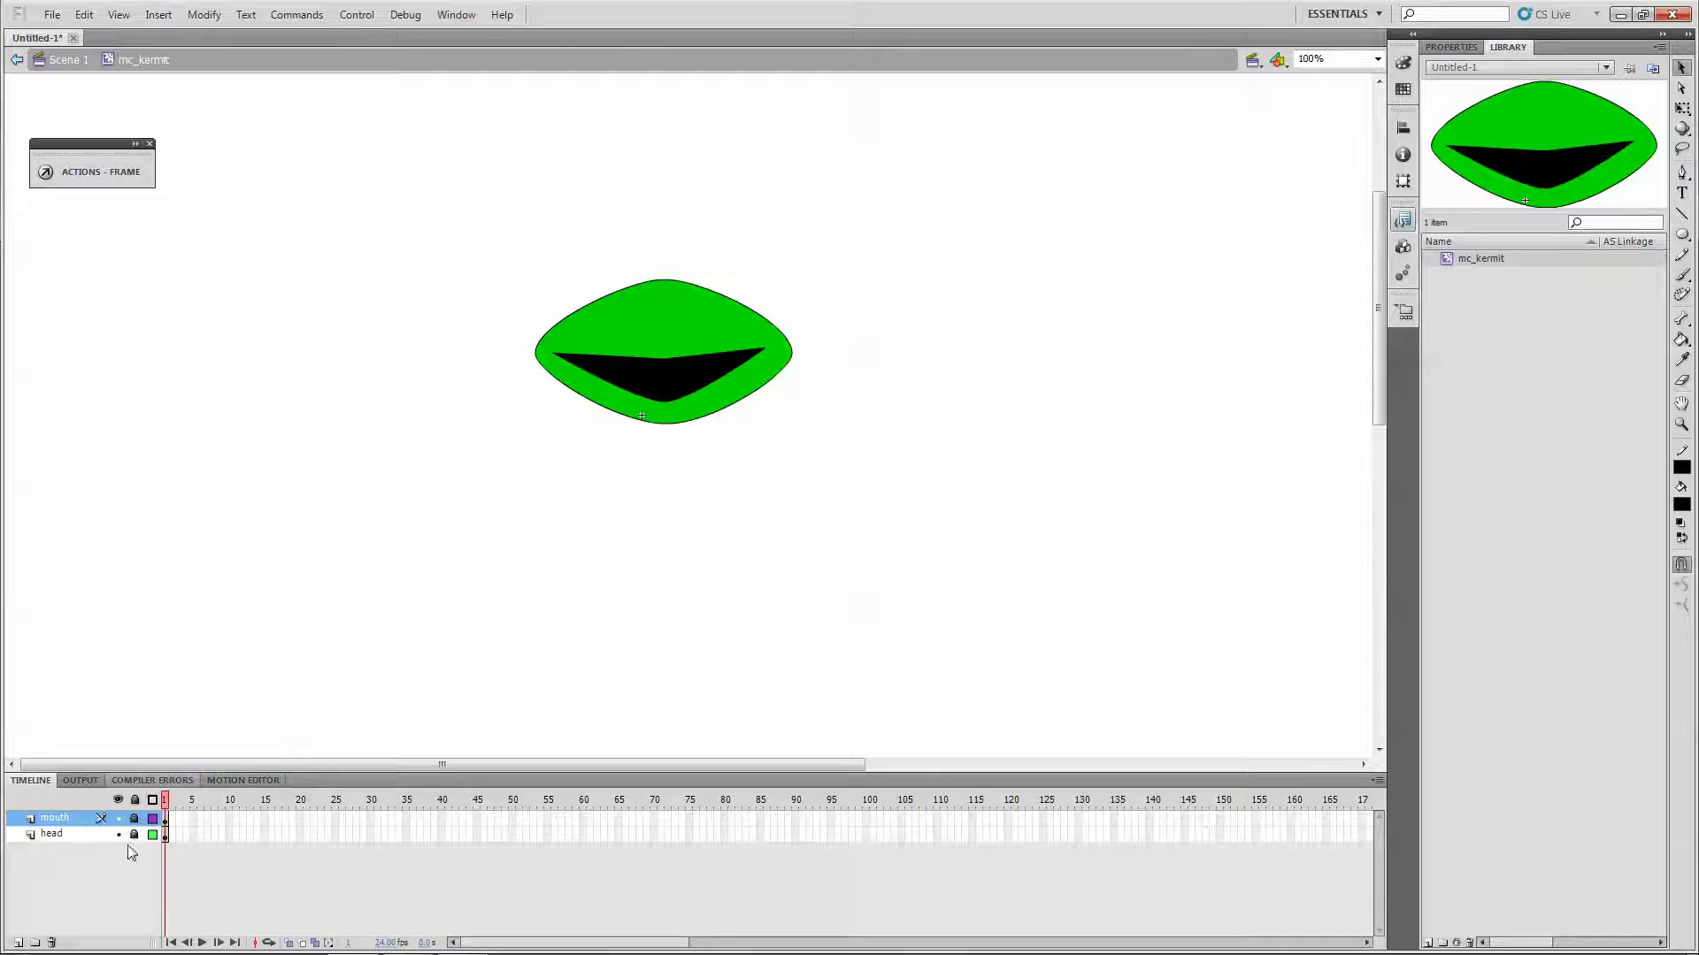
click(16, 942)
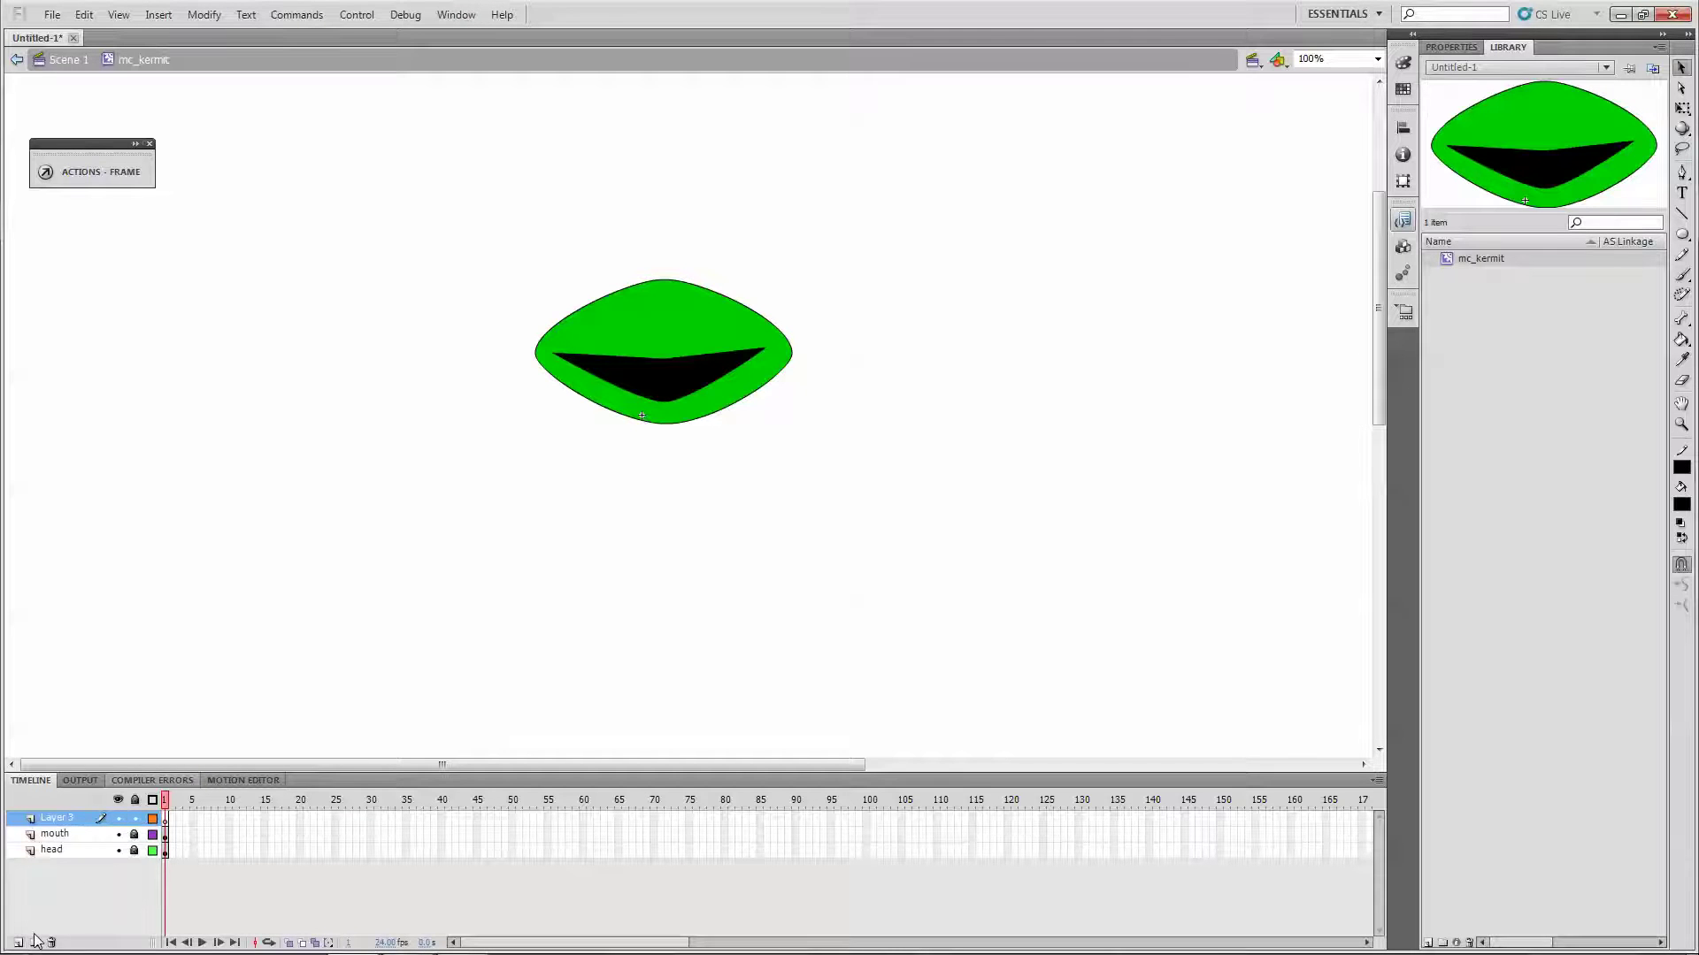
double_click(66, 821)
text(eyes)
key(Return)
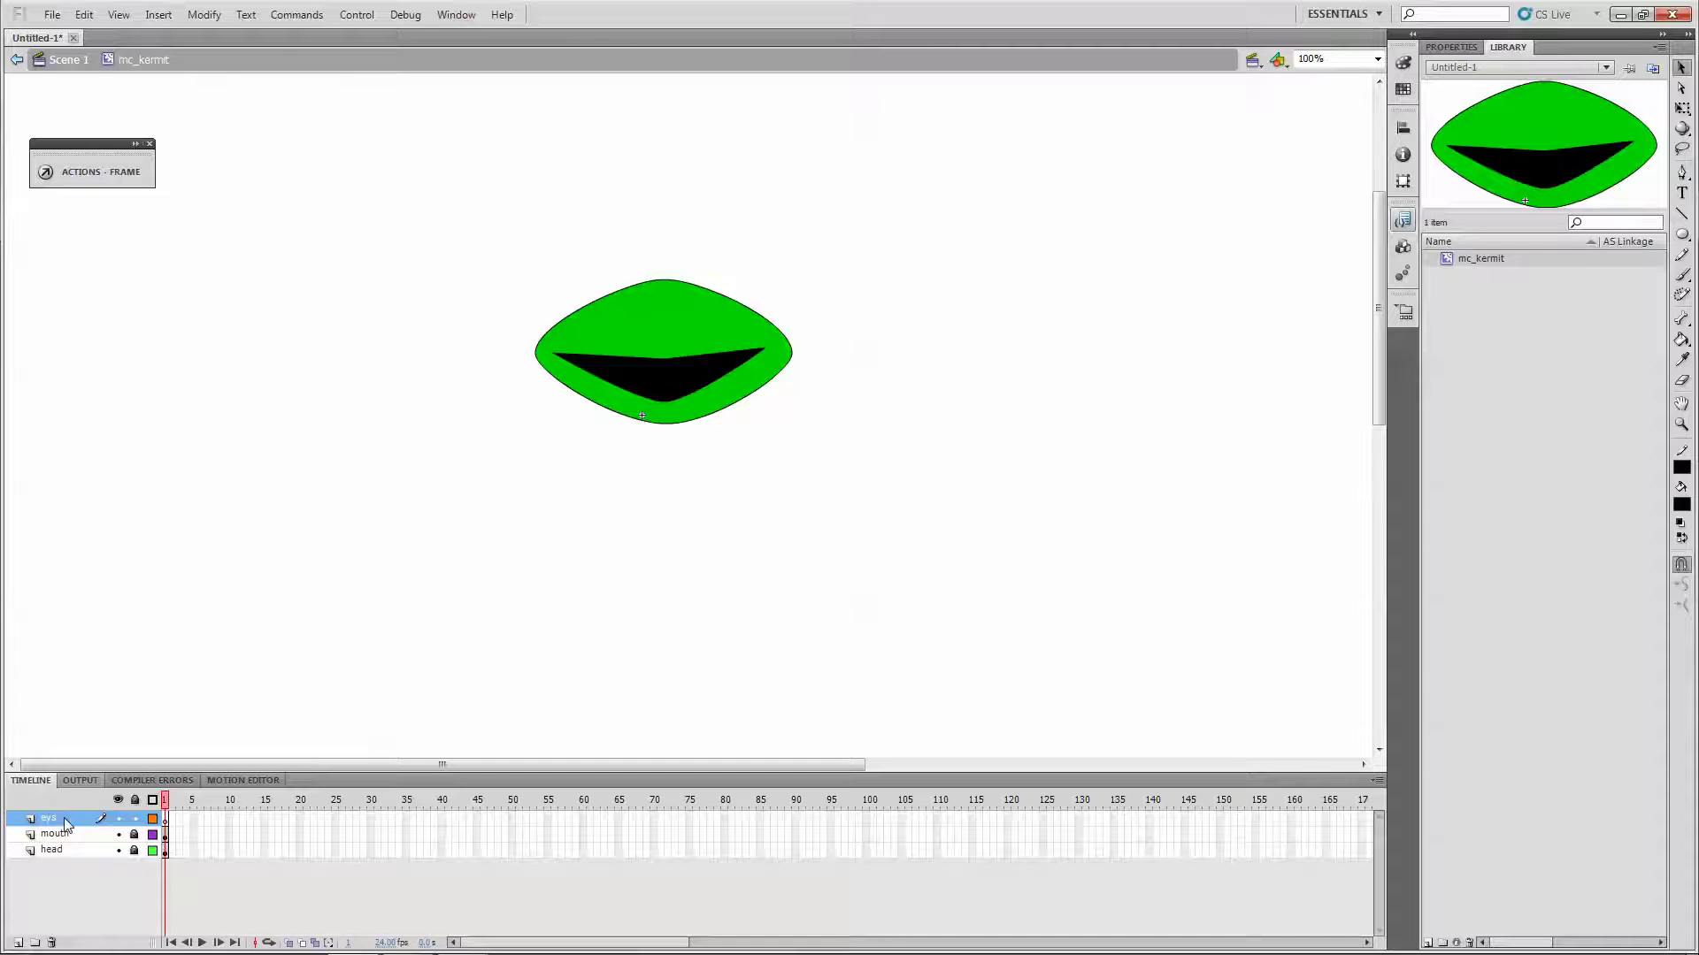
double_click(65, 821)
text(es)
key(Return)
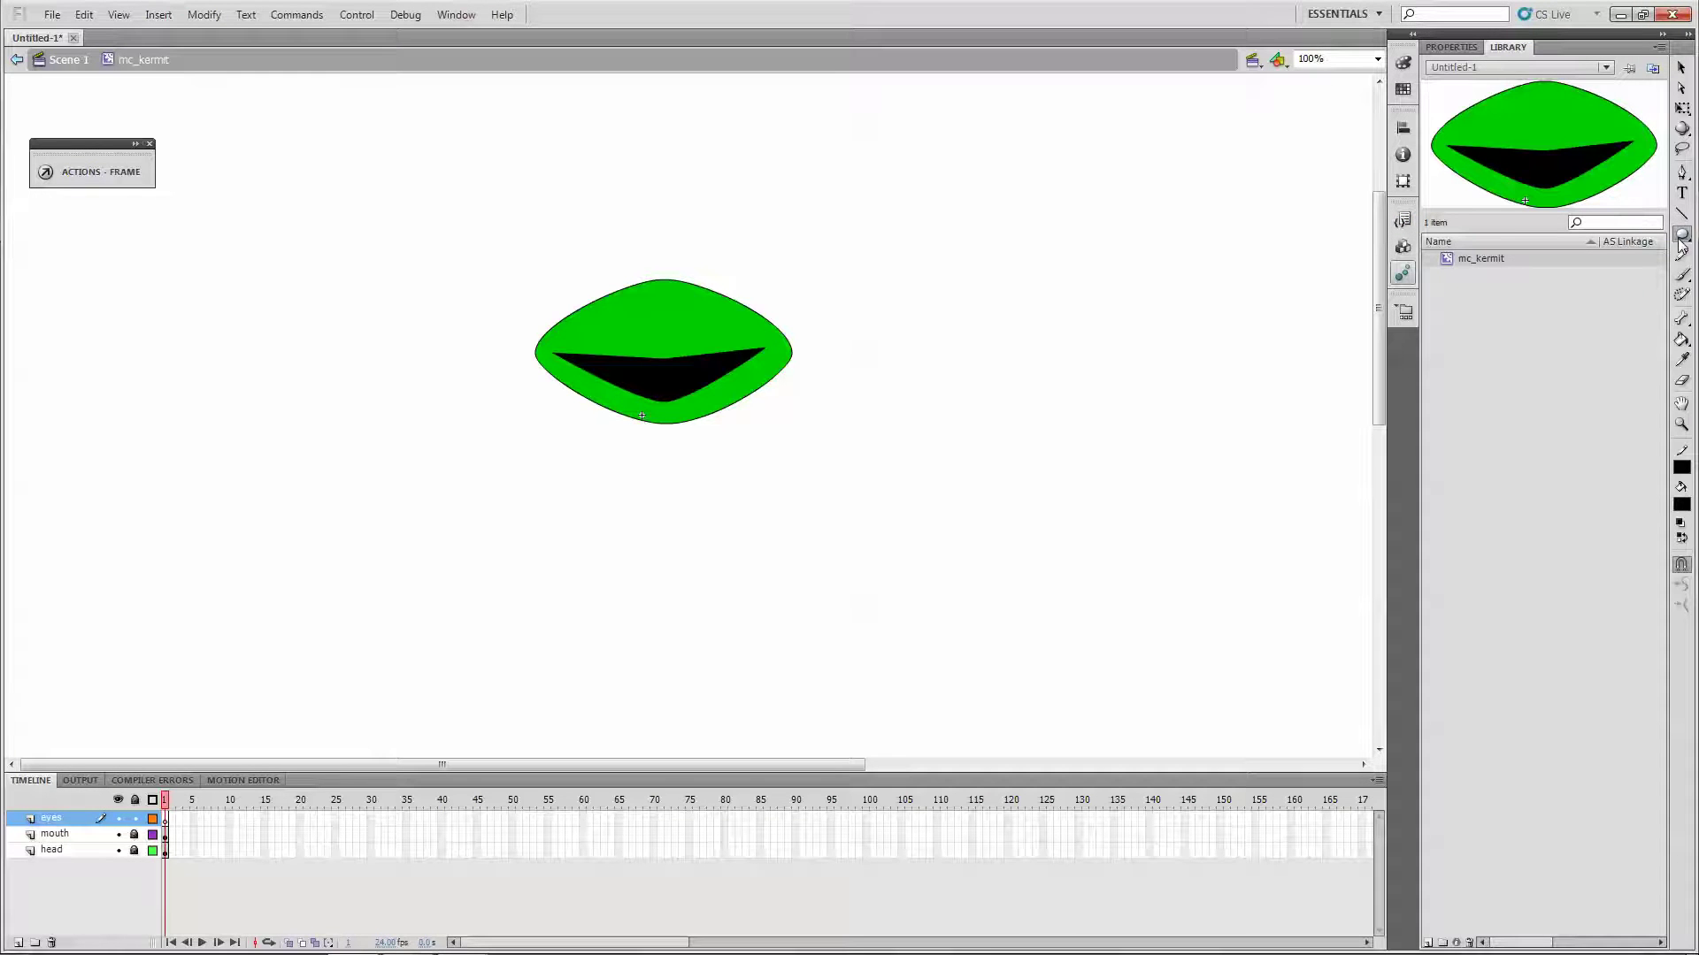
Draw a small white-filled circle with a black outline above the left half of the head using the Oval tool.
click(1687, 504)
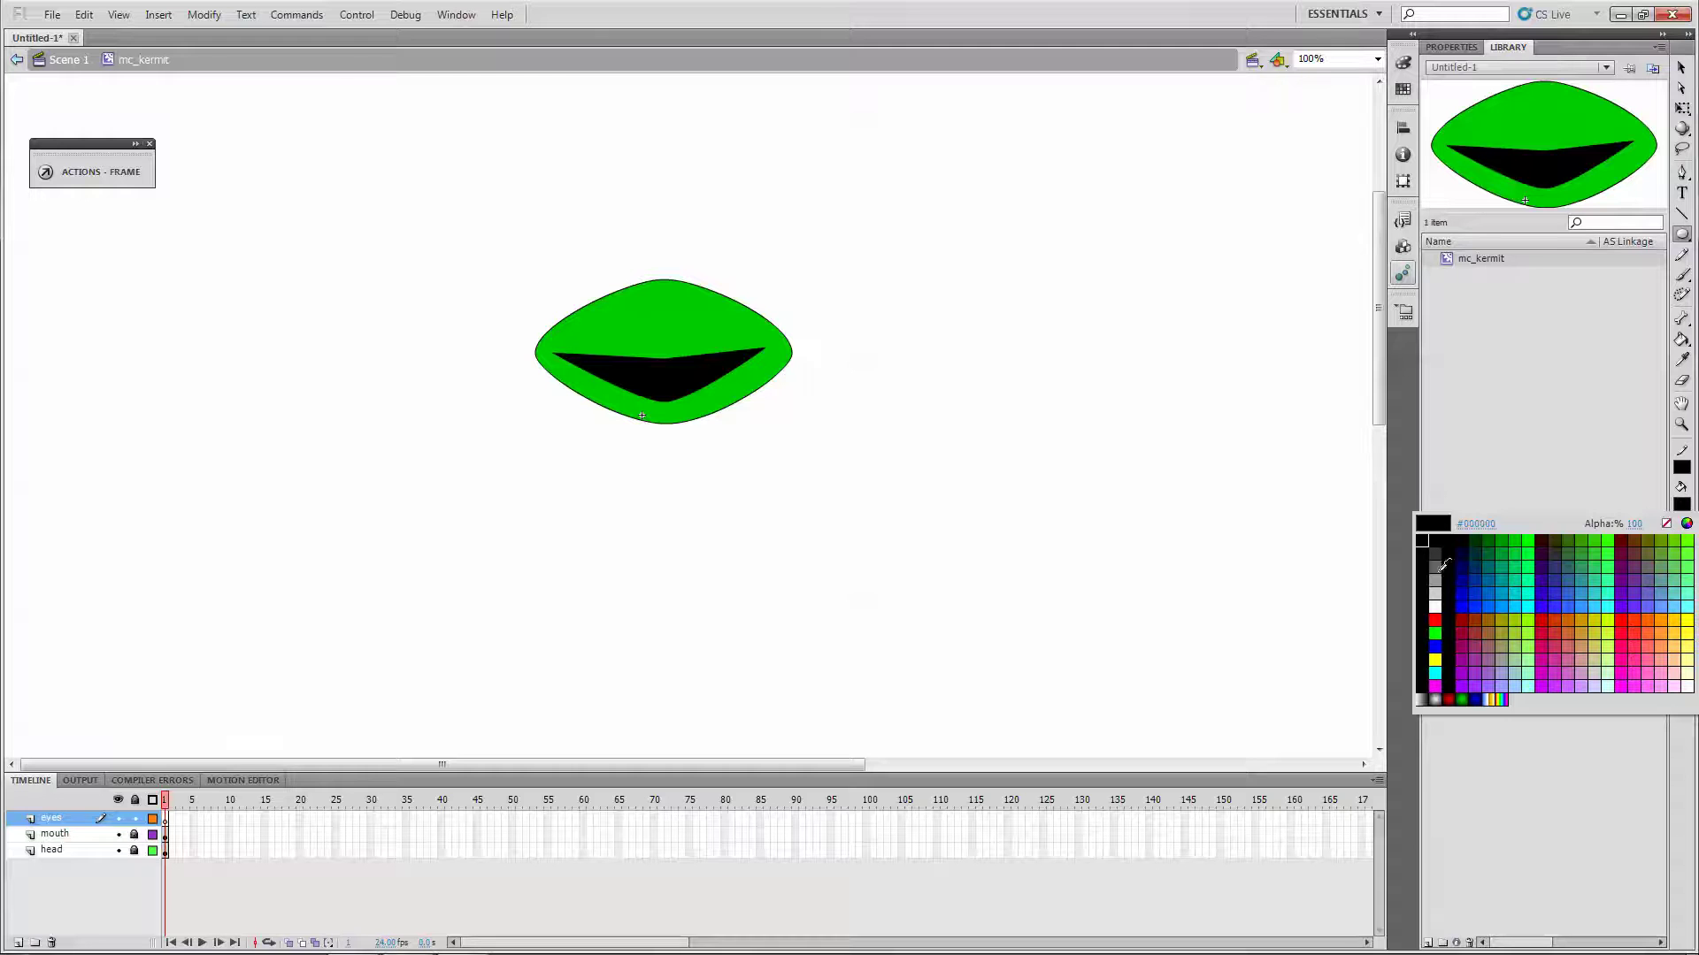
click(1435, 607)
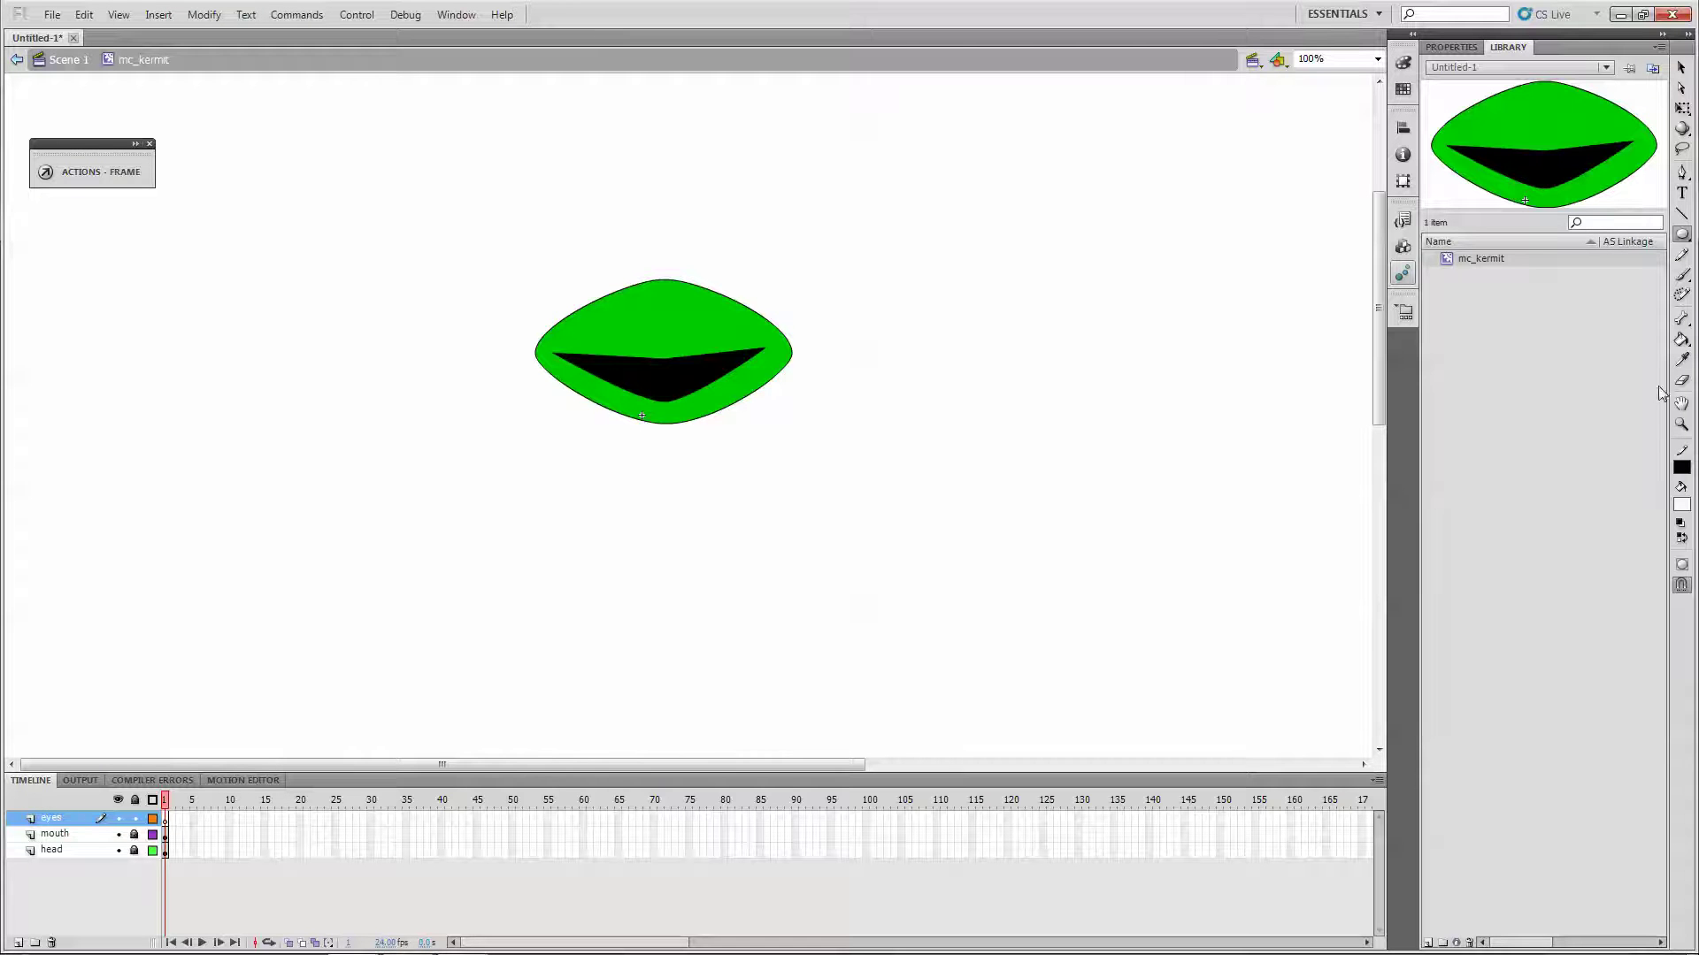
drag(575, 179, 635, 227)
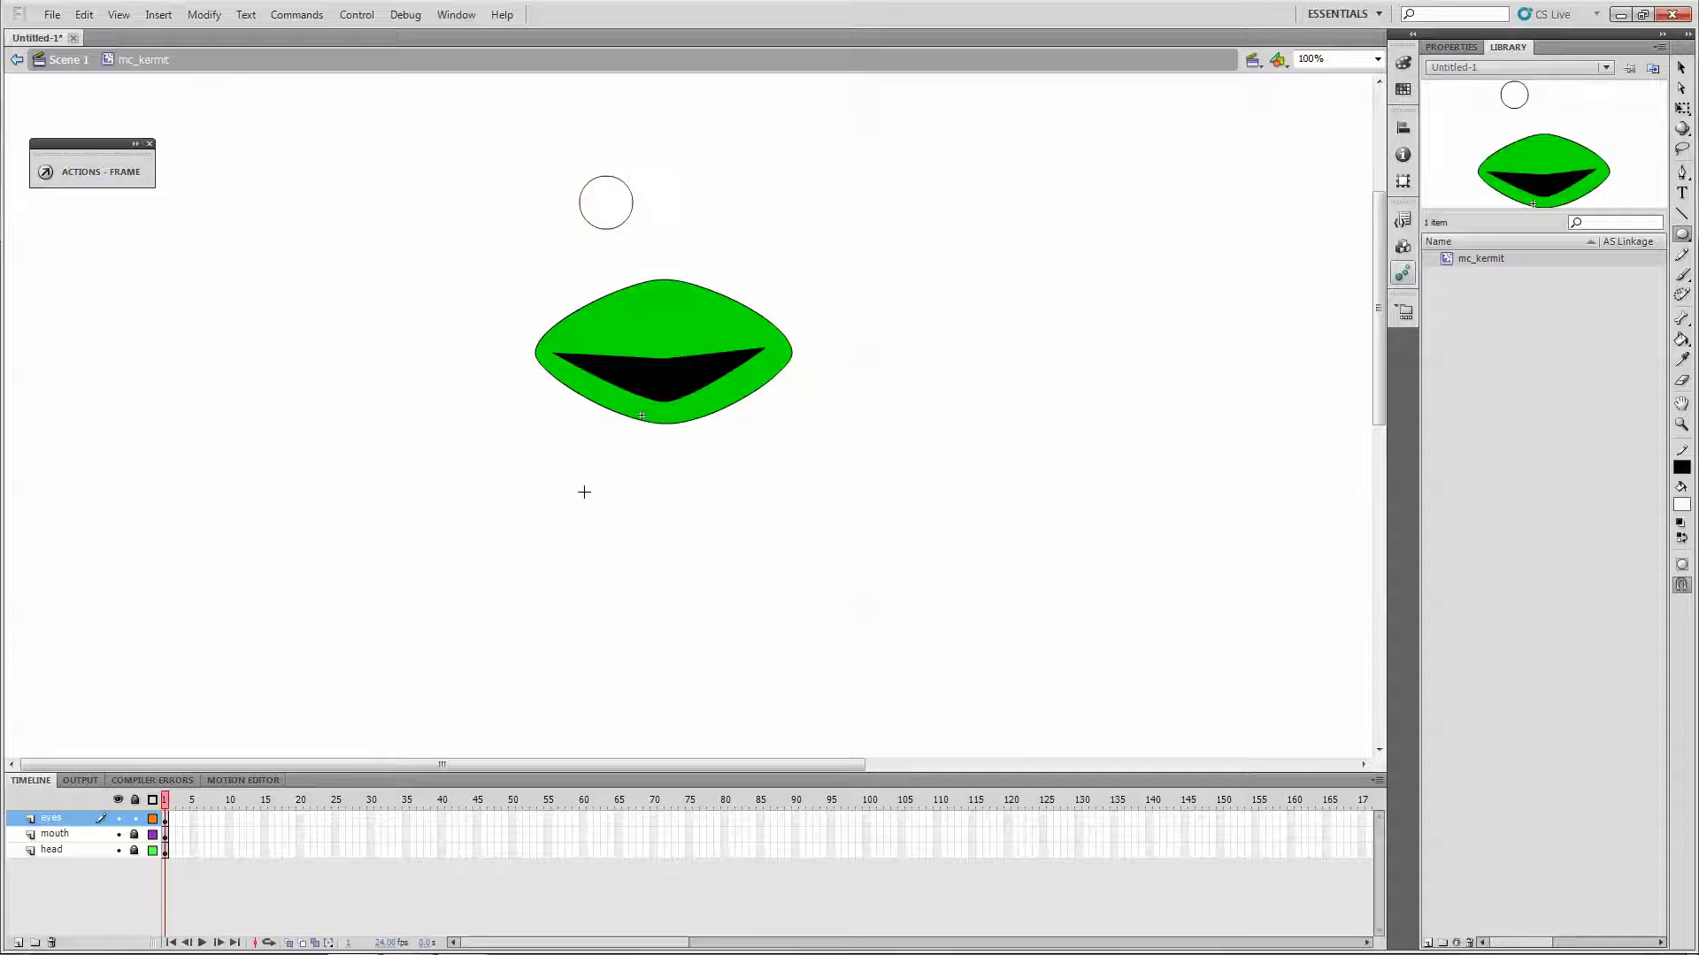
Check the Kermit reference photo in the browser, then cut off the lower part of the eye circle.
key(alt+Tab)
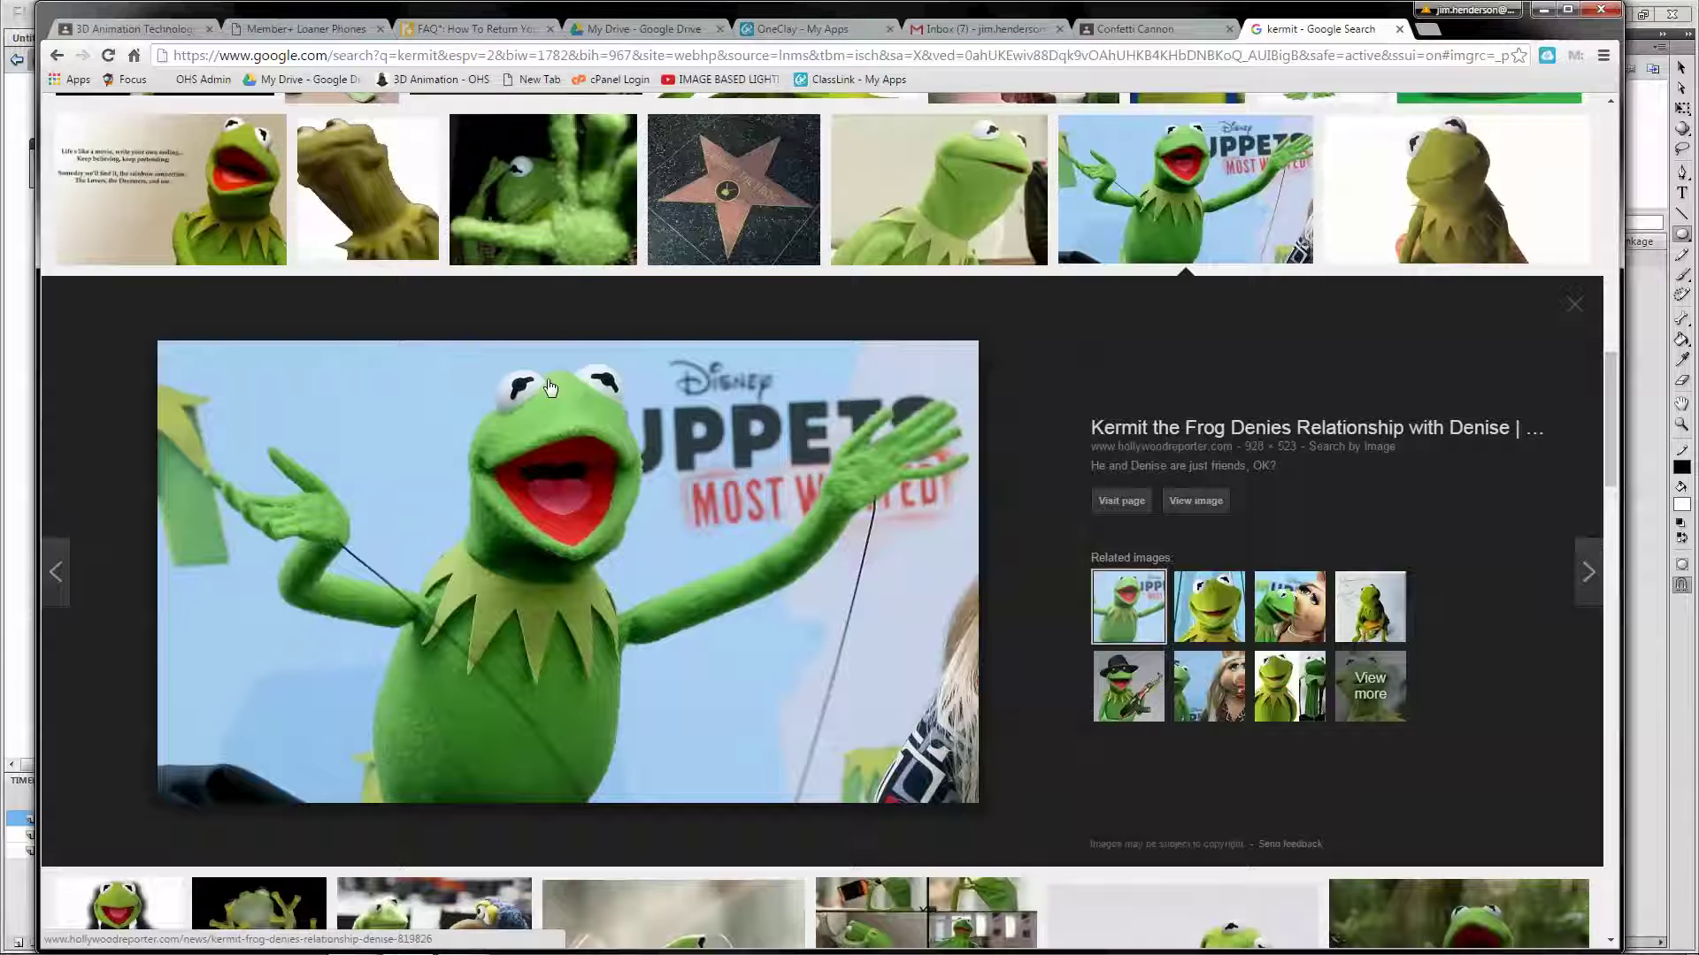
key(alt+Tab)
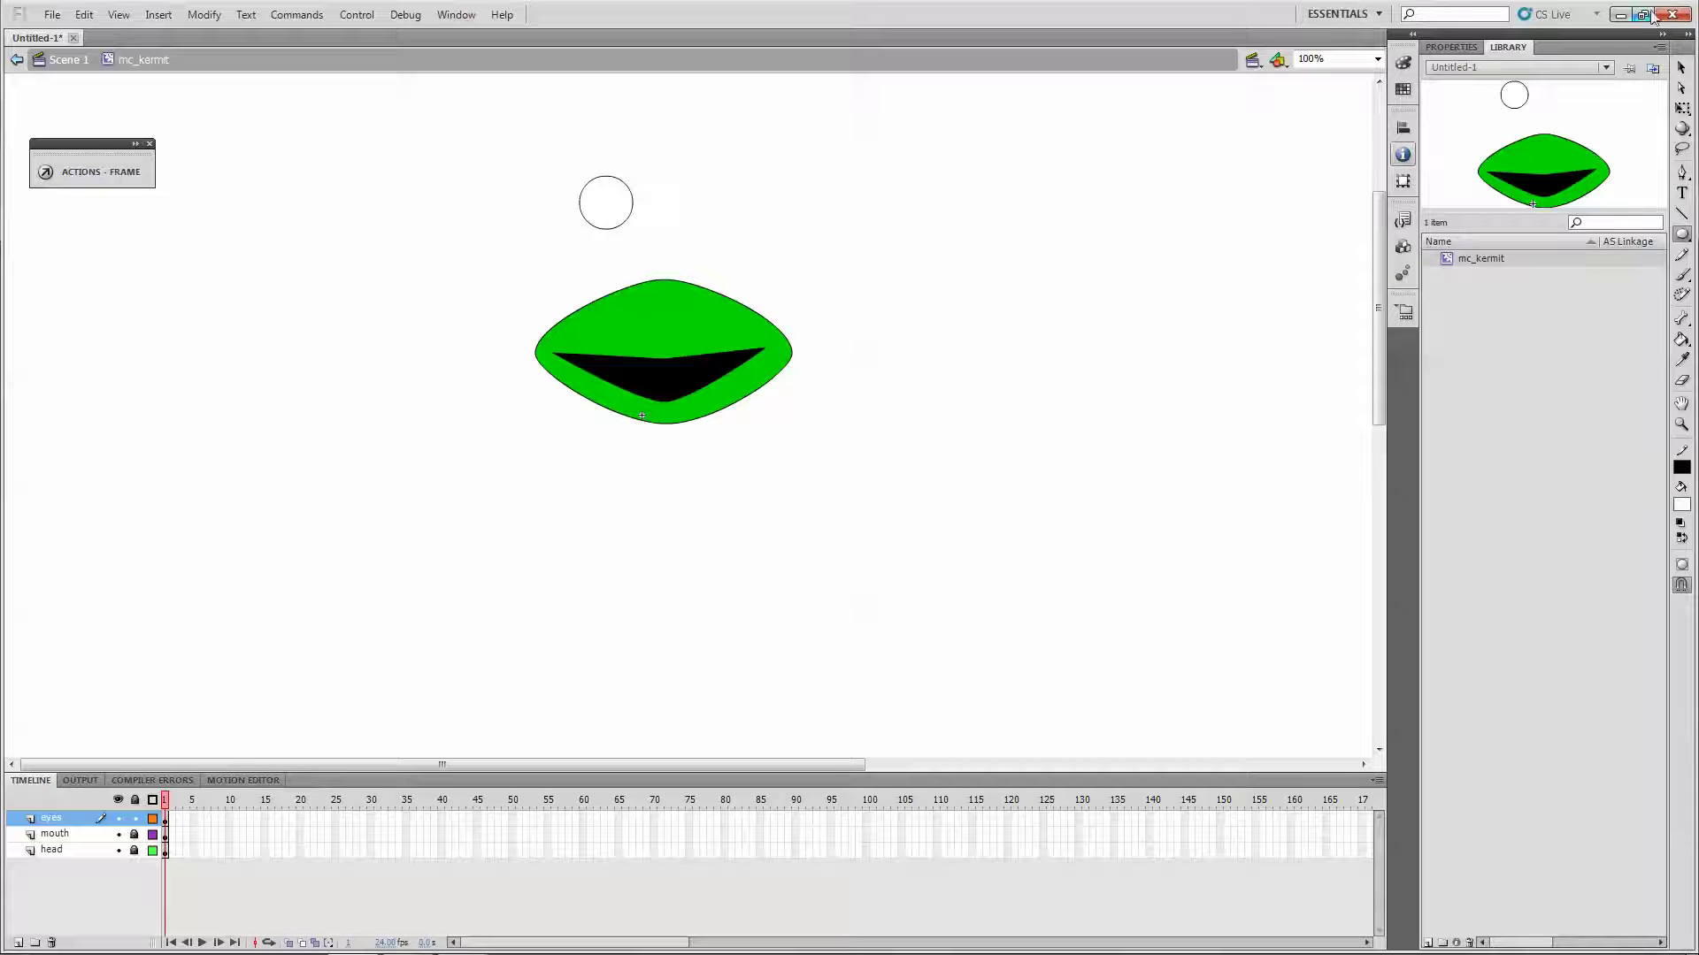
click(1681, 69)
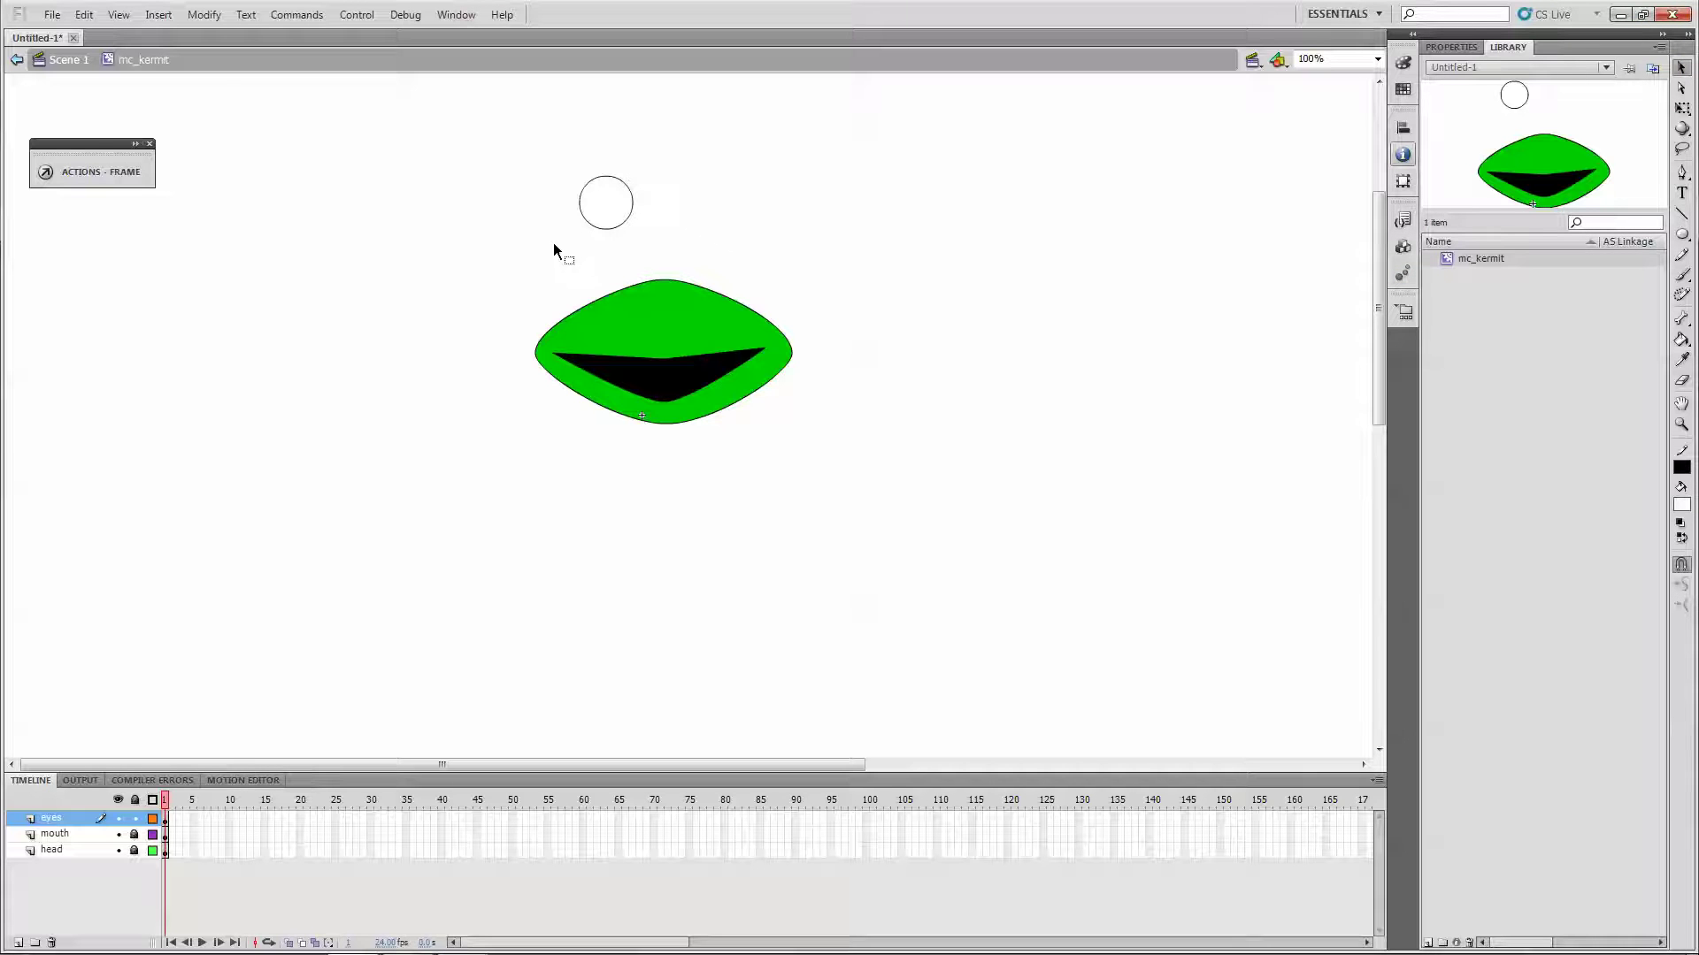
drag(656, 210, 658, 209)
drag(660, 209, 660, 208)
drag(538, 141, 653, 208)
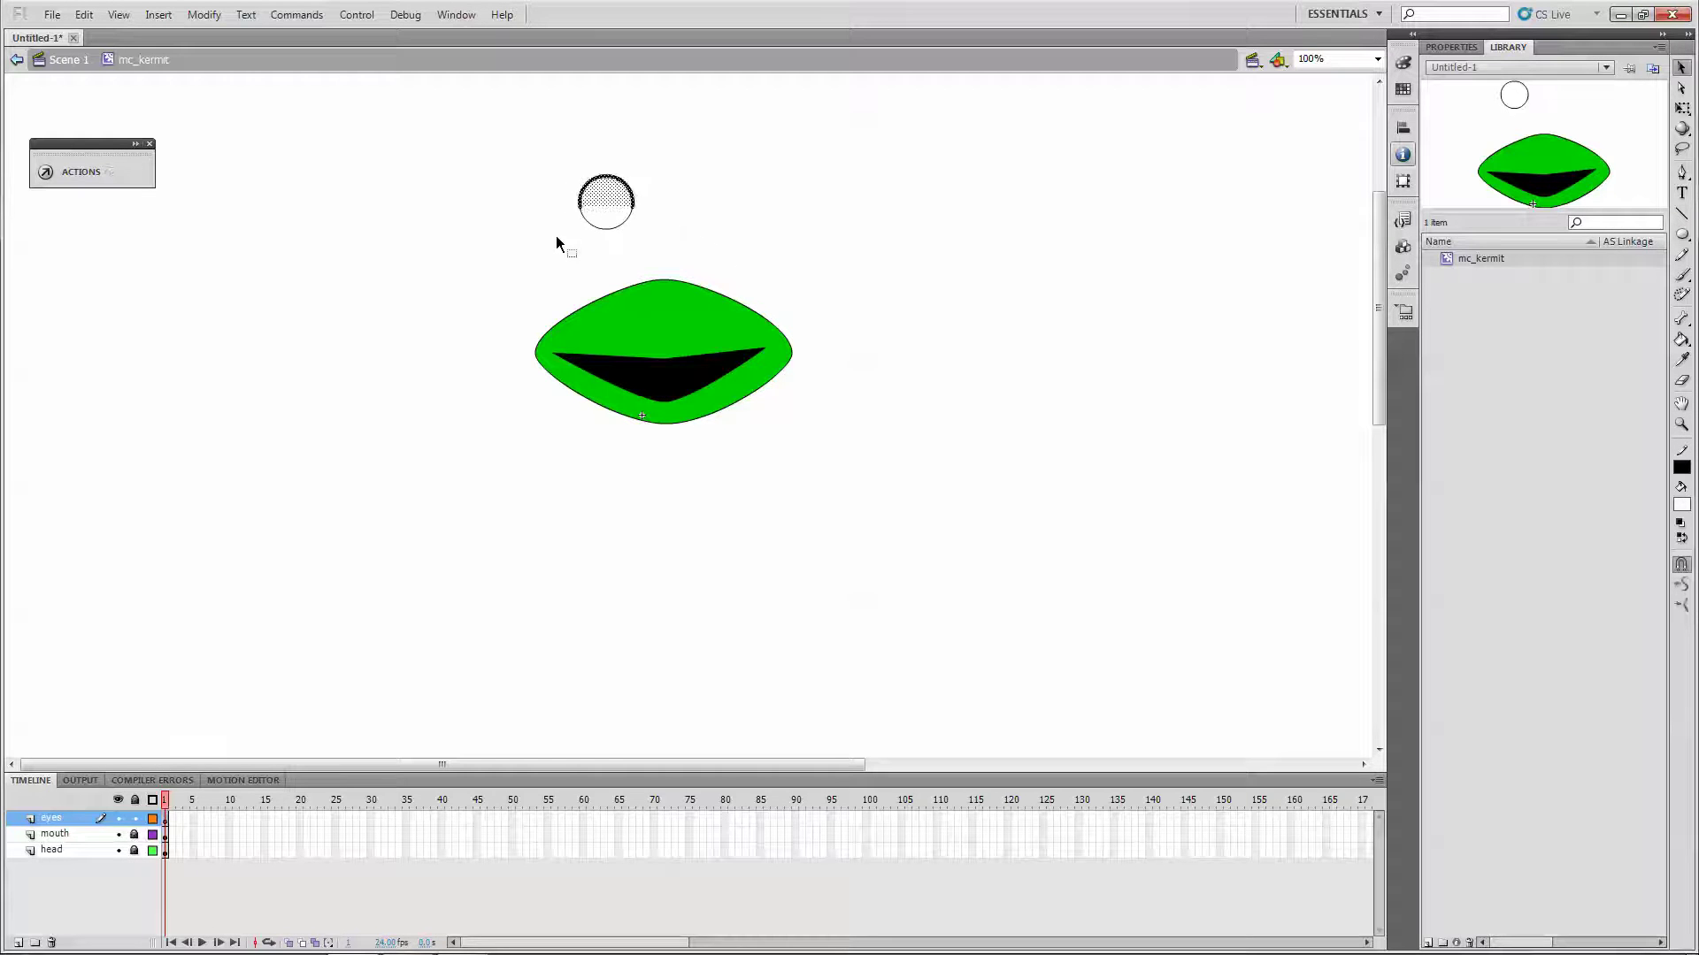
drag(554, 257, 655, 209)
key(Delete)
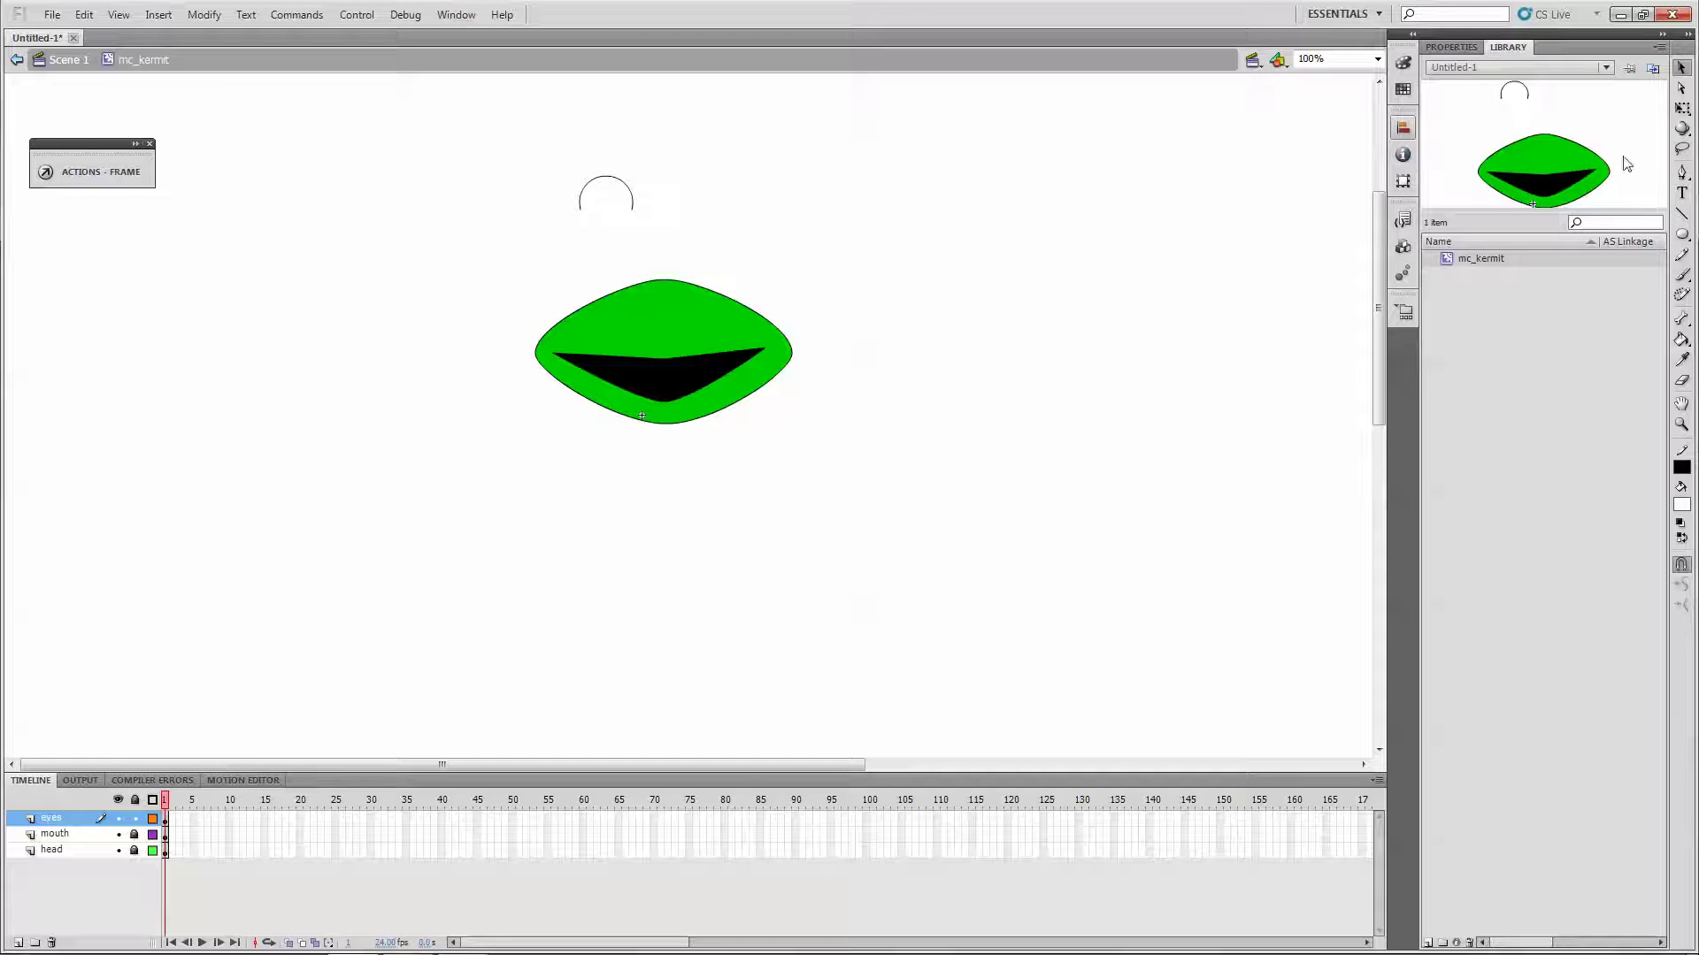
Close the open underside of the eye with a straight horizontal line to form a dome.
click(1681, 213)
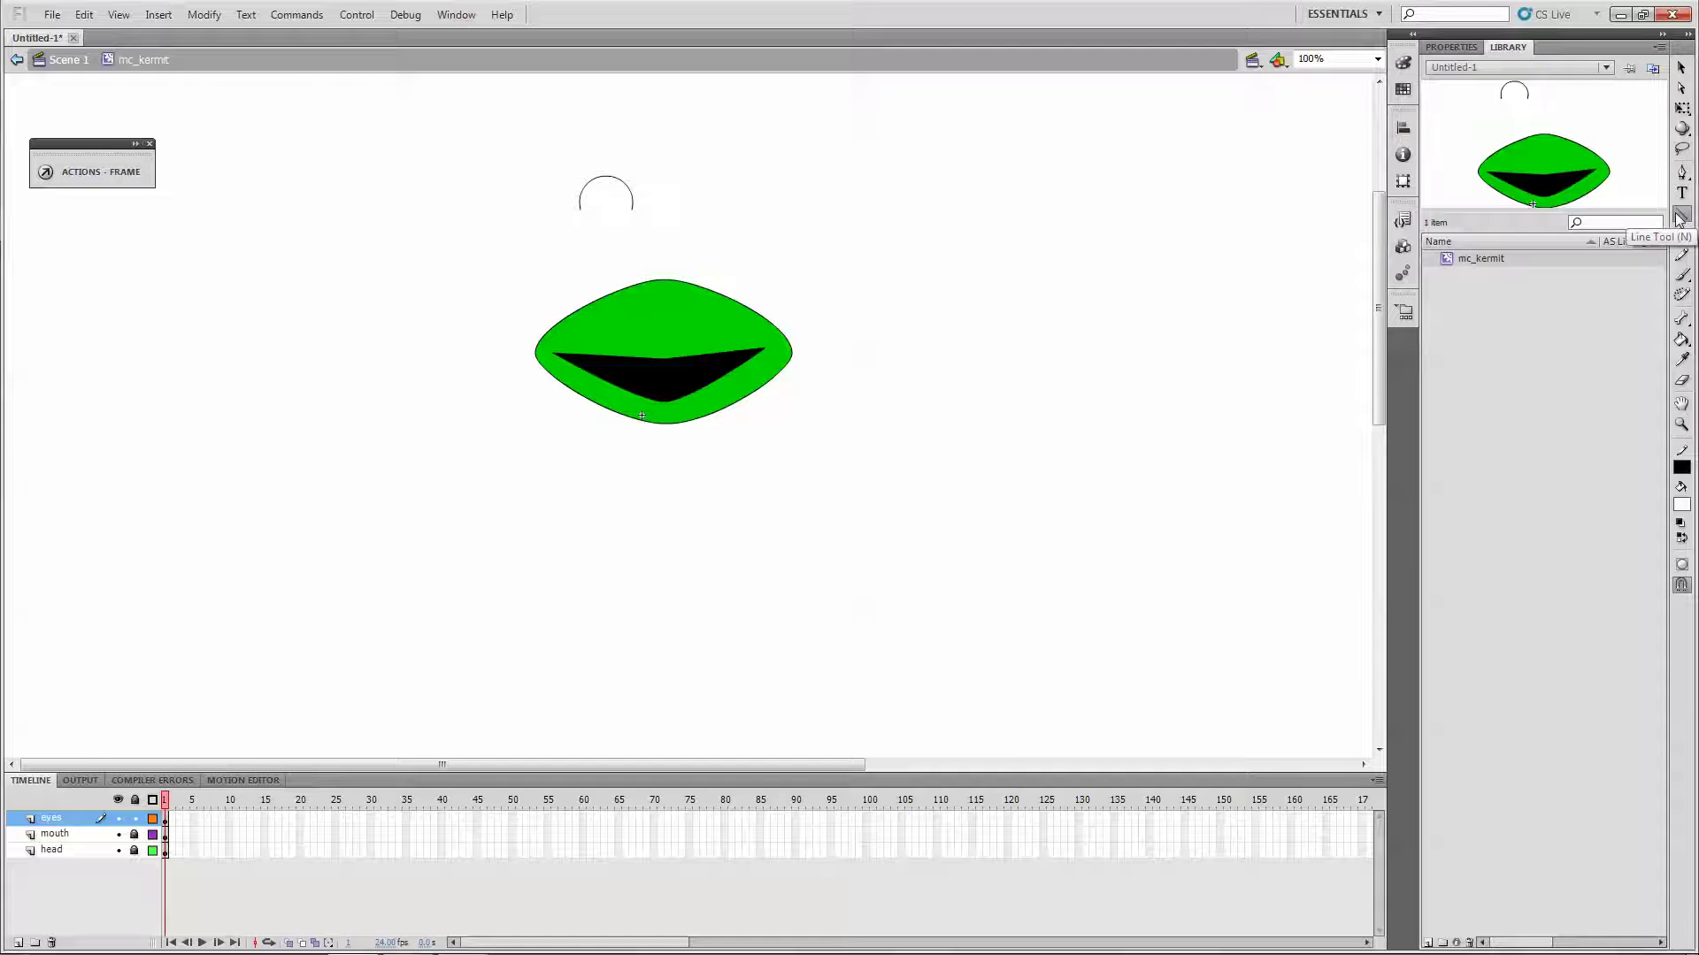
drag(579, 210, 633, 210)
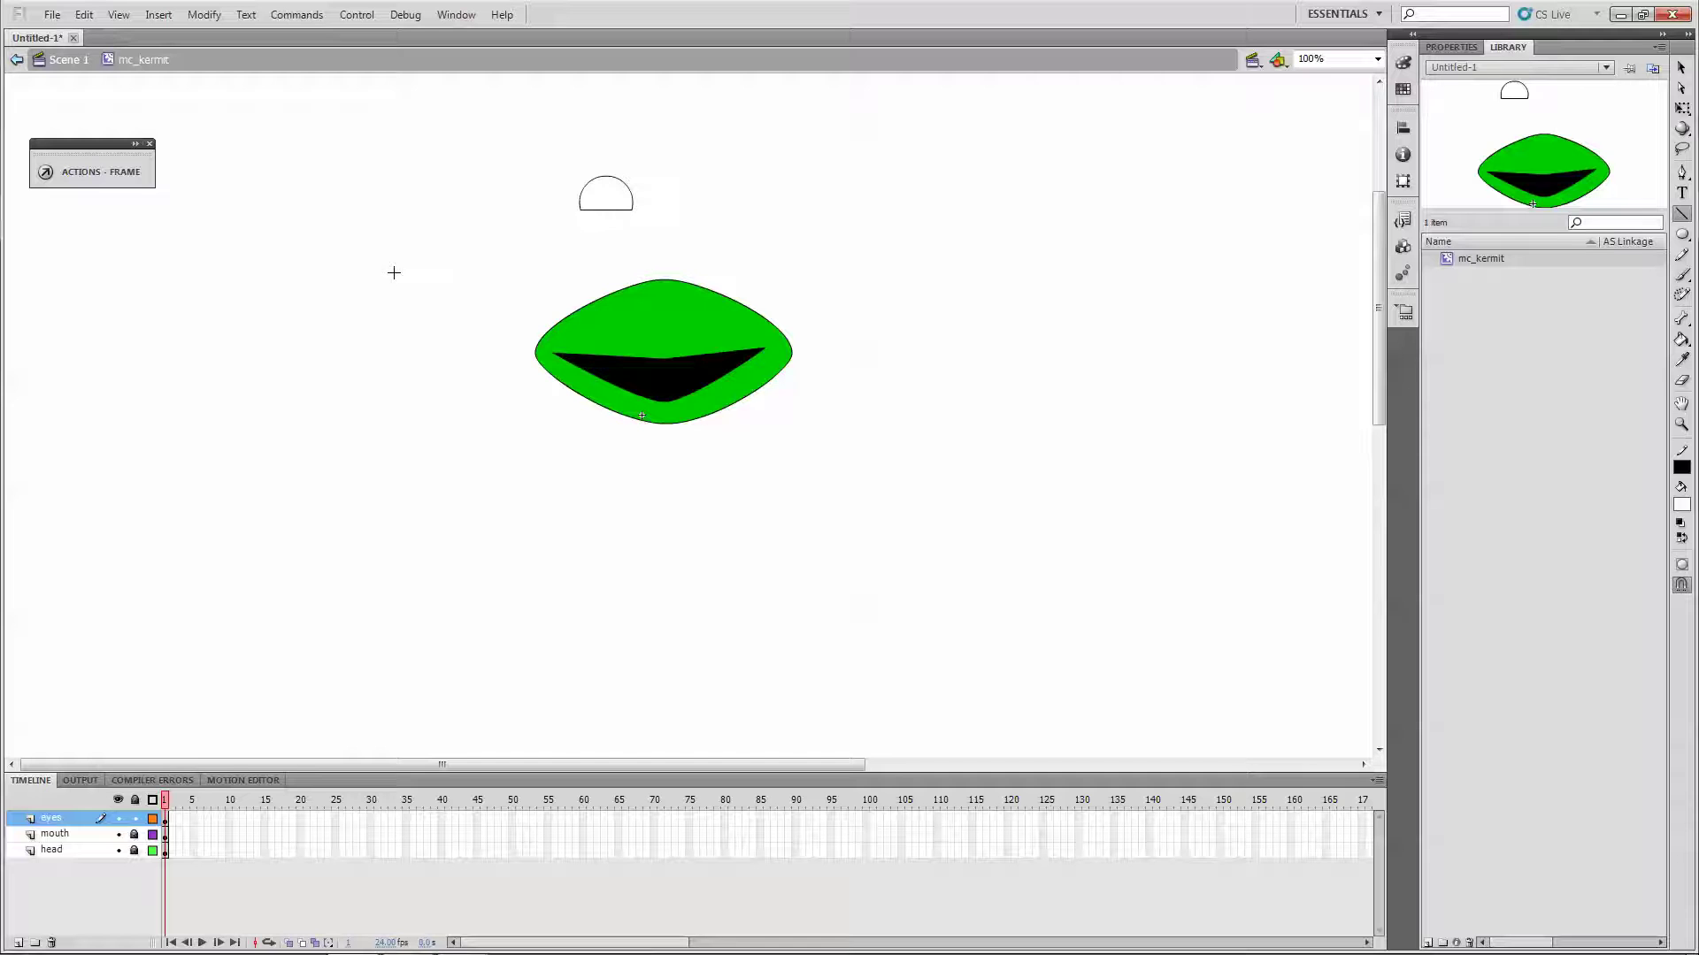
click(1682, 67)
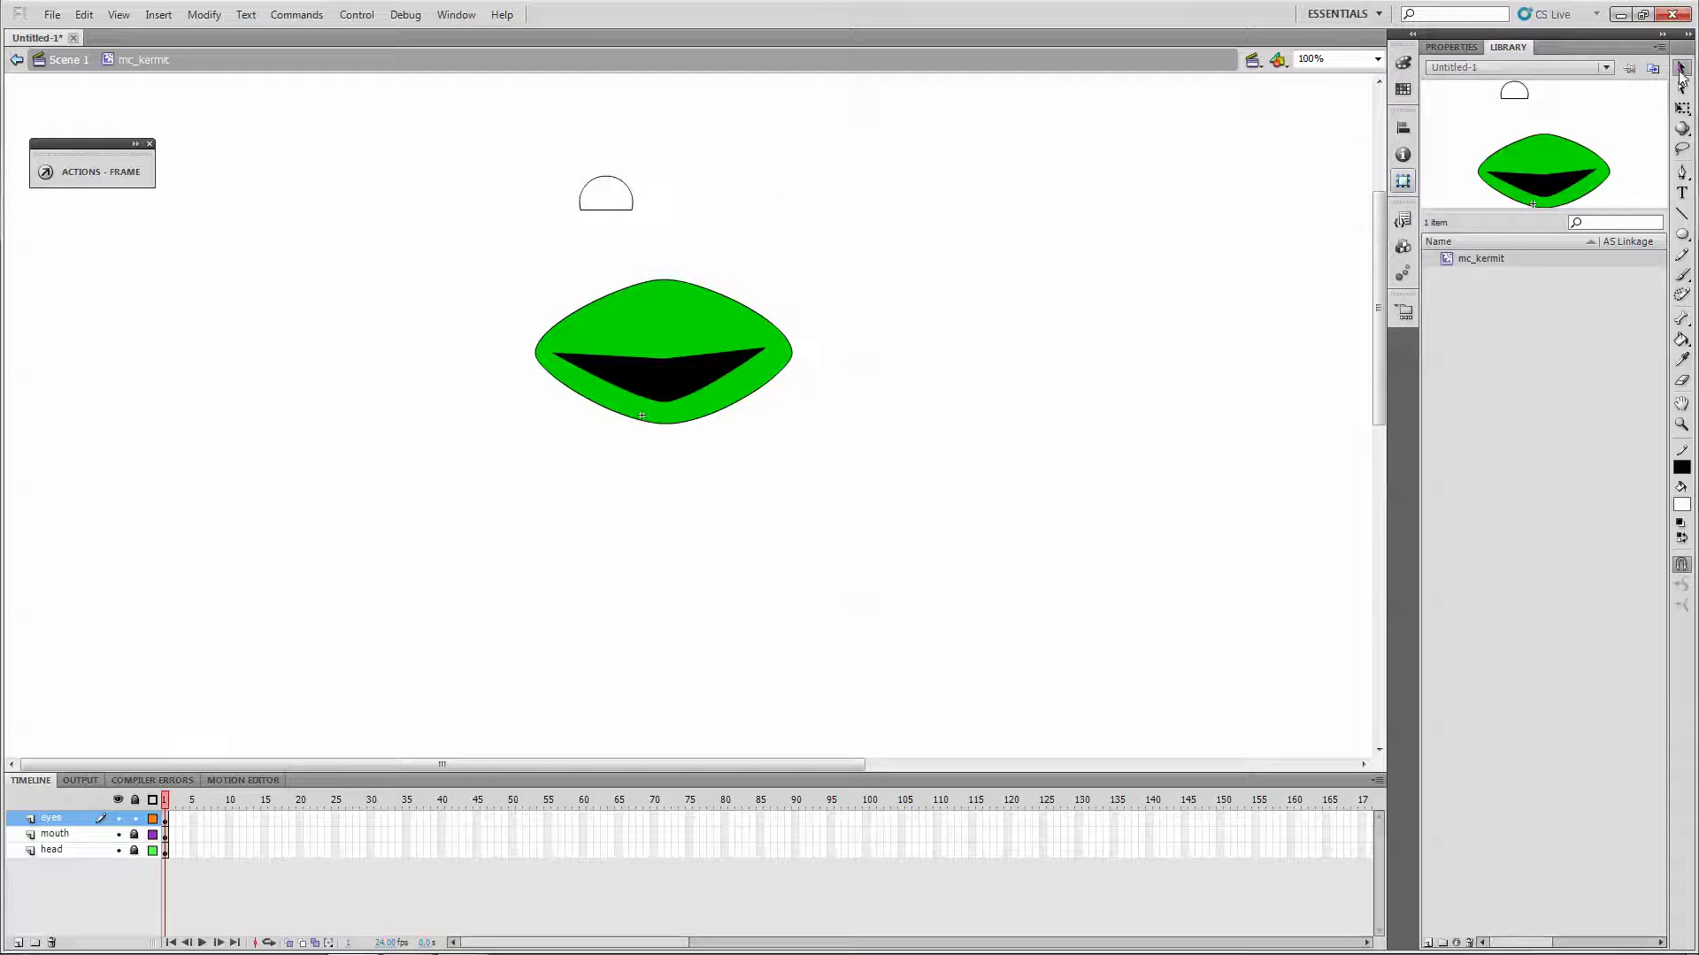
Draw a small black circle with no stroke beside the eye dome as the pupil.
mouse_move(571, 173)
mouse_down()
mouse_move(666, 232)
mouse_move(525, 191)
mouse_move(652, 216)
mouse_move(569, 202)
mouse_up()
click(1682, 505)
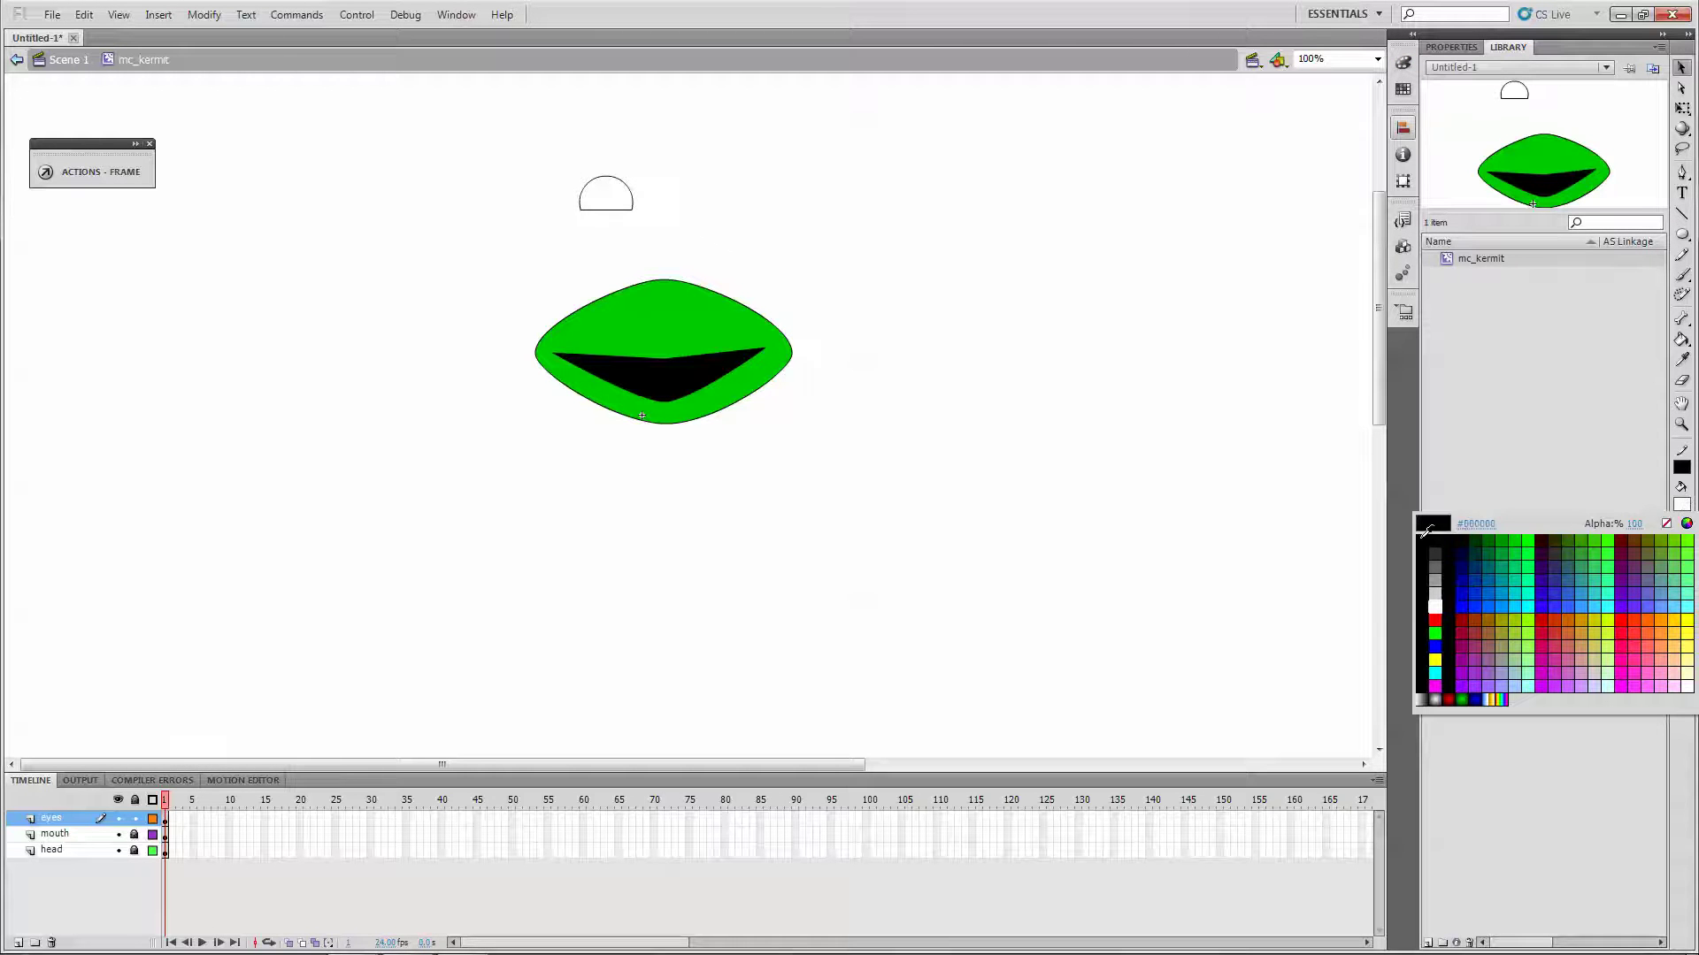
click(1421, 537)
click(1681, 466)
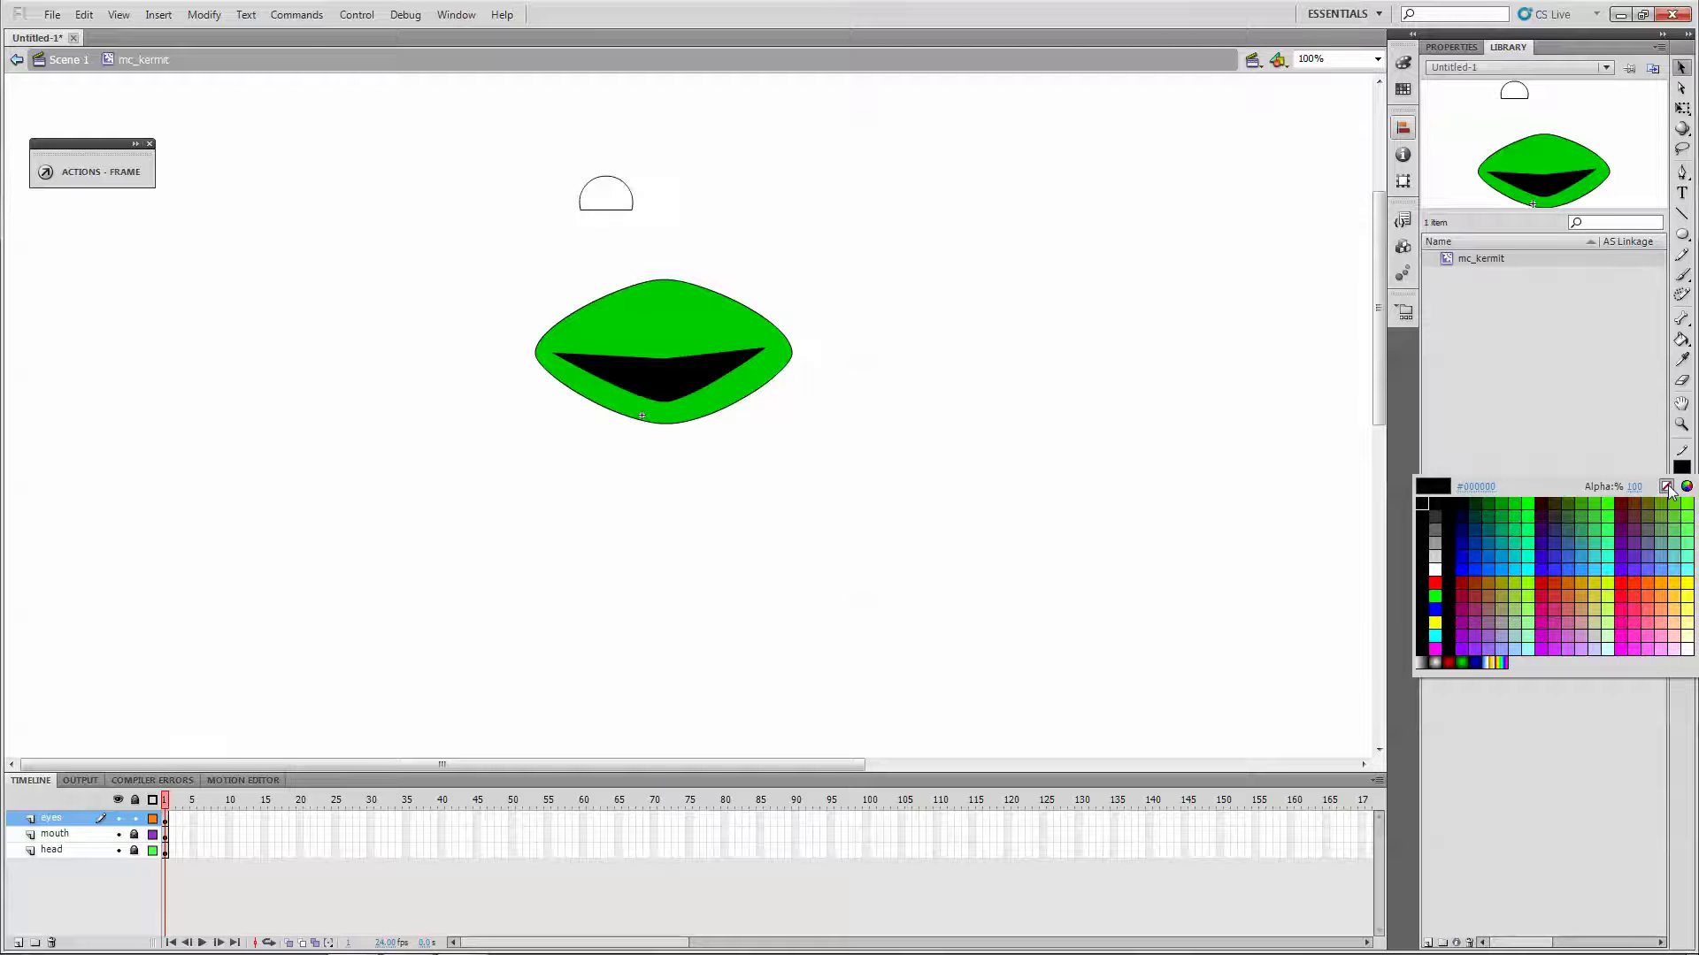
click(1666, 487)
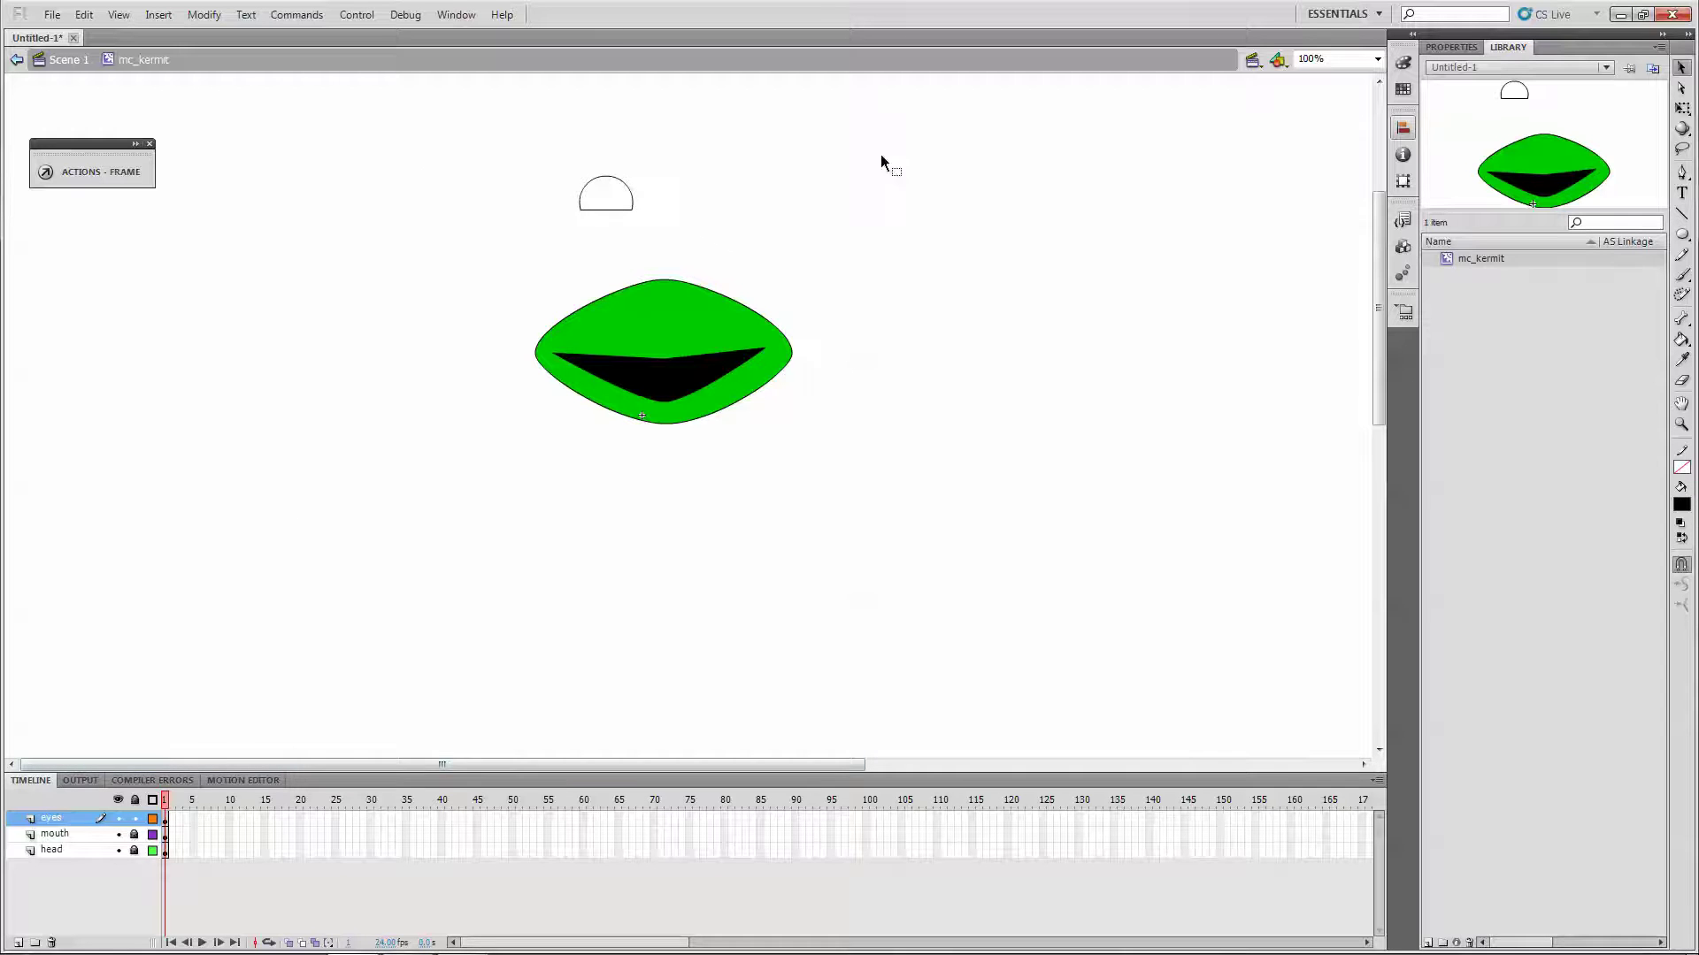
click(1682, 234)
drag(509, 203, 526, 186)
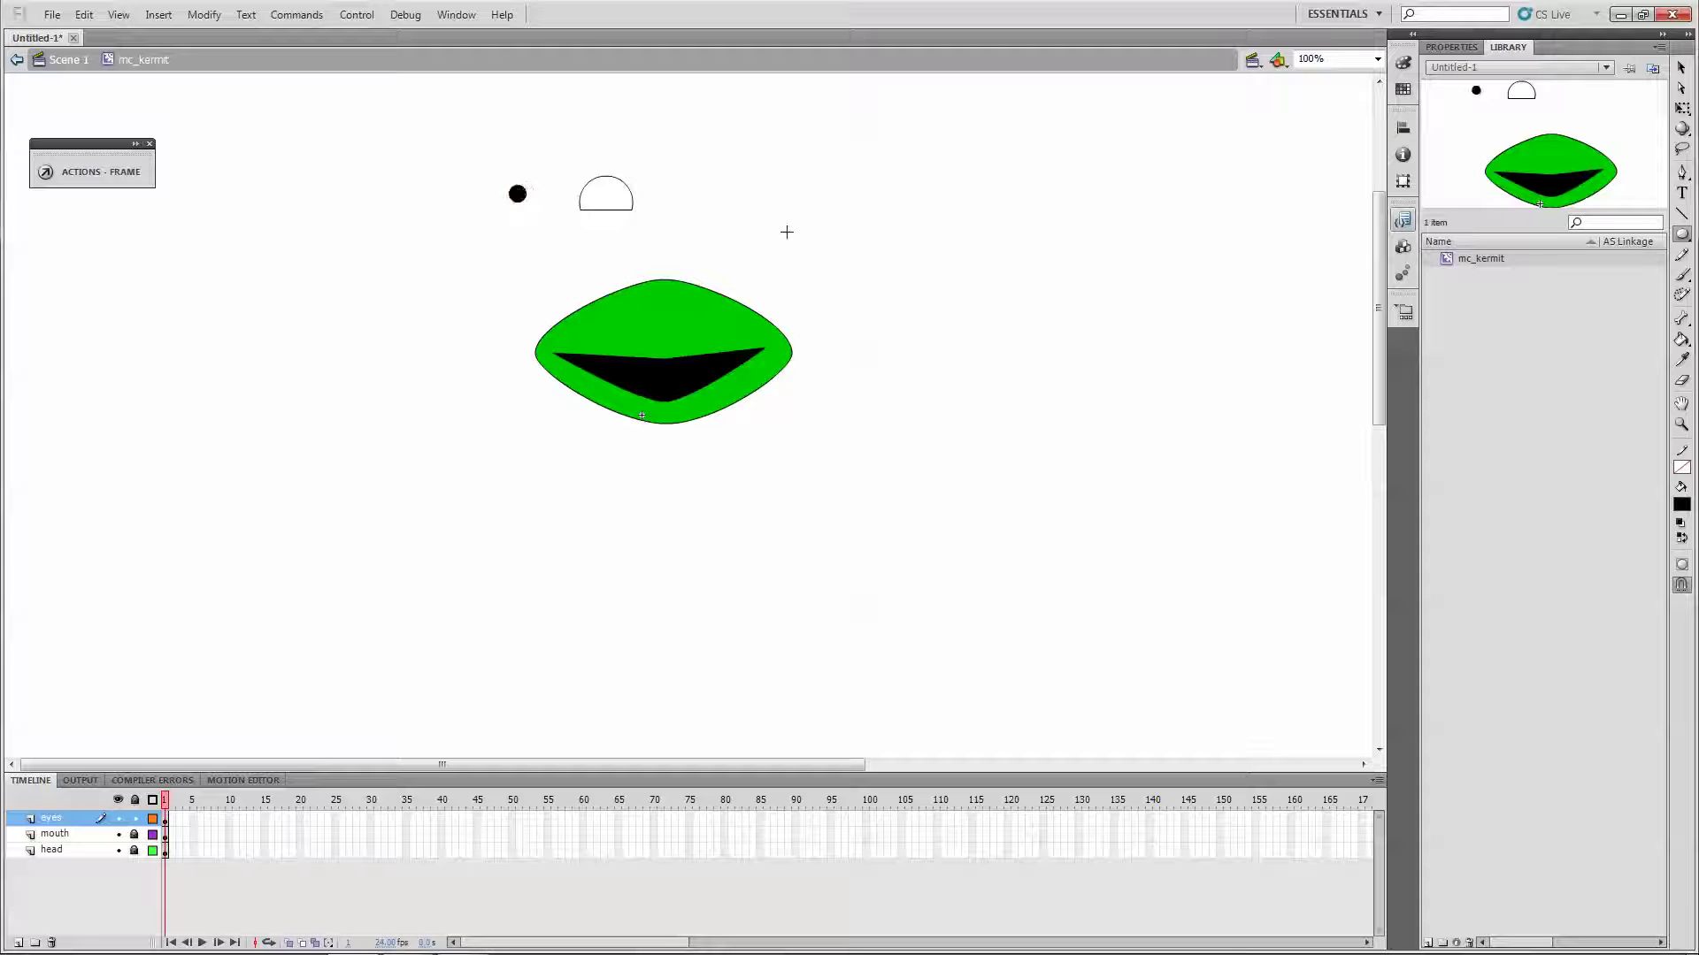
Following the reference photo, draw a curved black Pen stroke of height 8 from the pupil's lower left into its centre at 200% zoom.
click(483, 836)
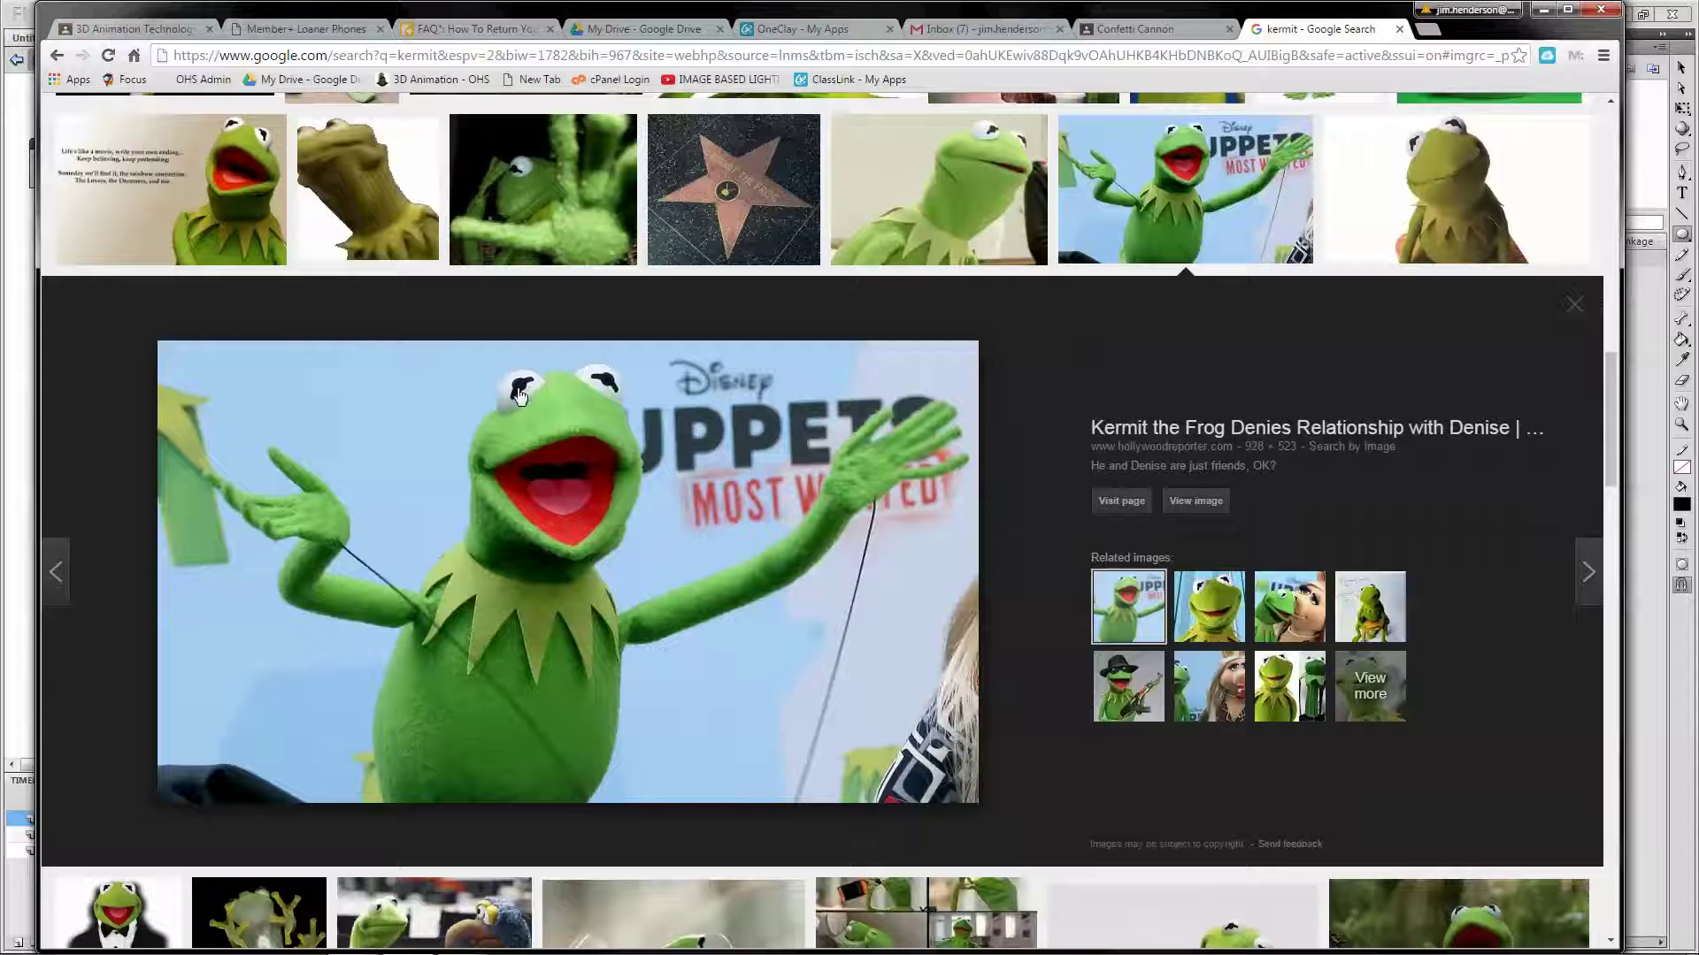
key(alt+Tab)
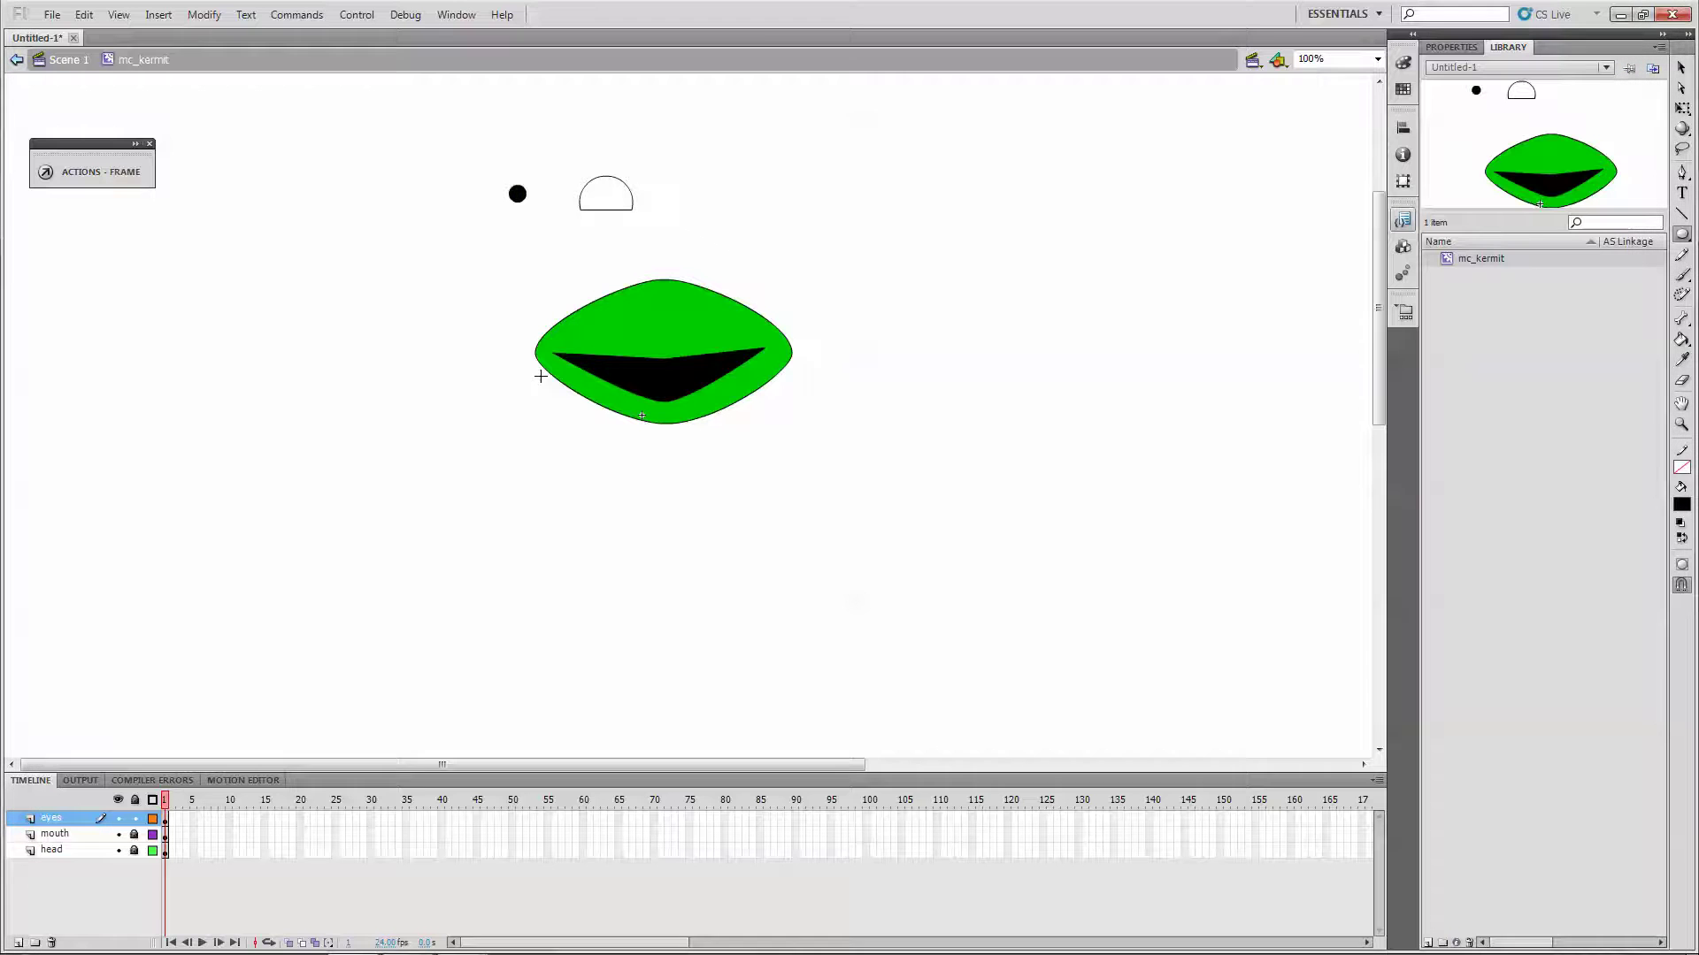
click(1377, 59)
click(1318, 144)
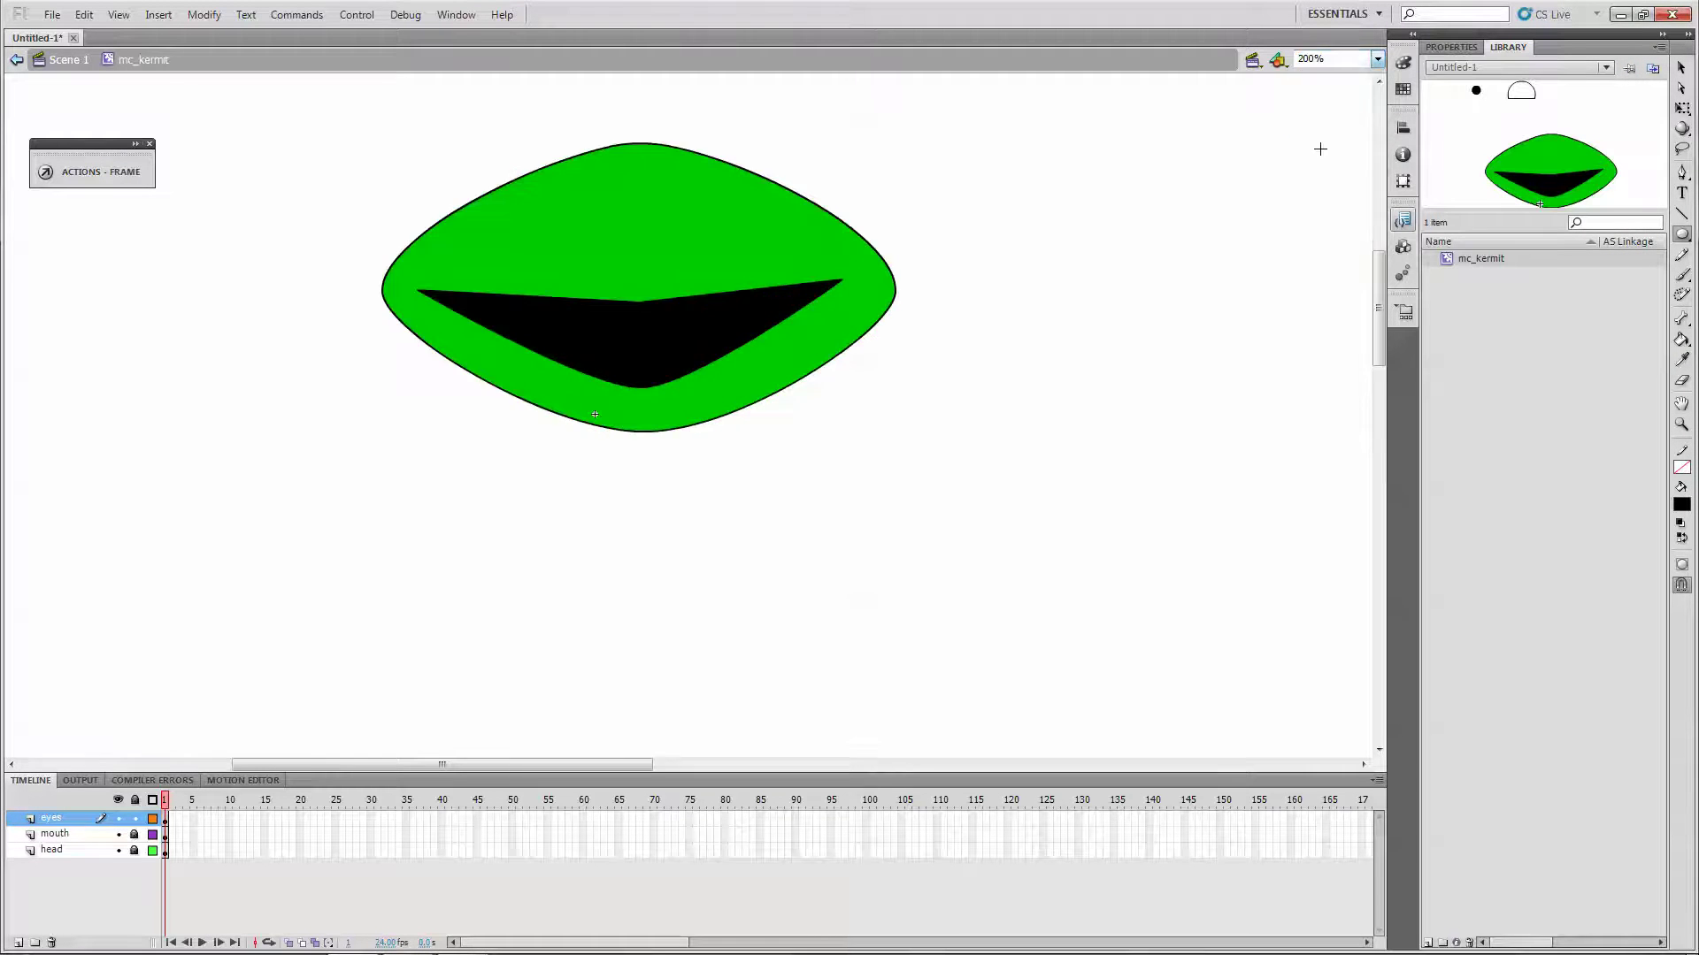
drag(1378, 350, 1376, 301)
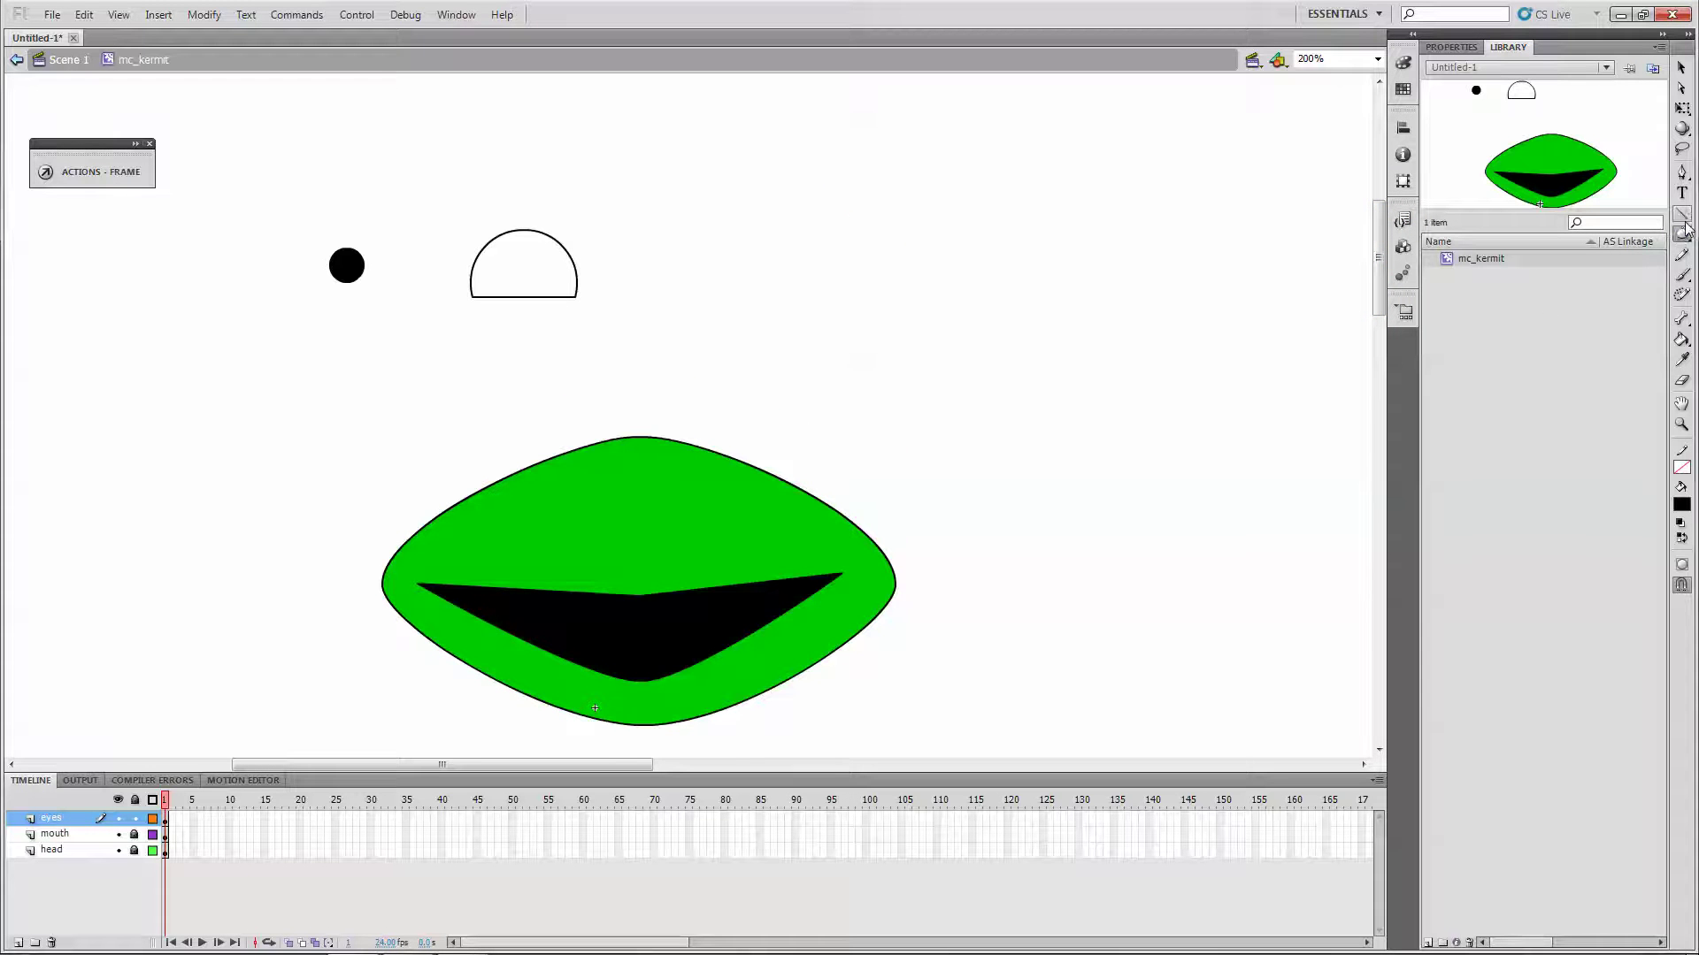
click(1682, 173)
click(1445, 49)
click(1613, 166)
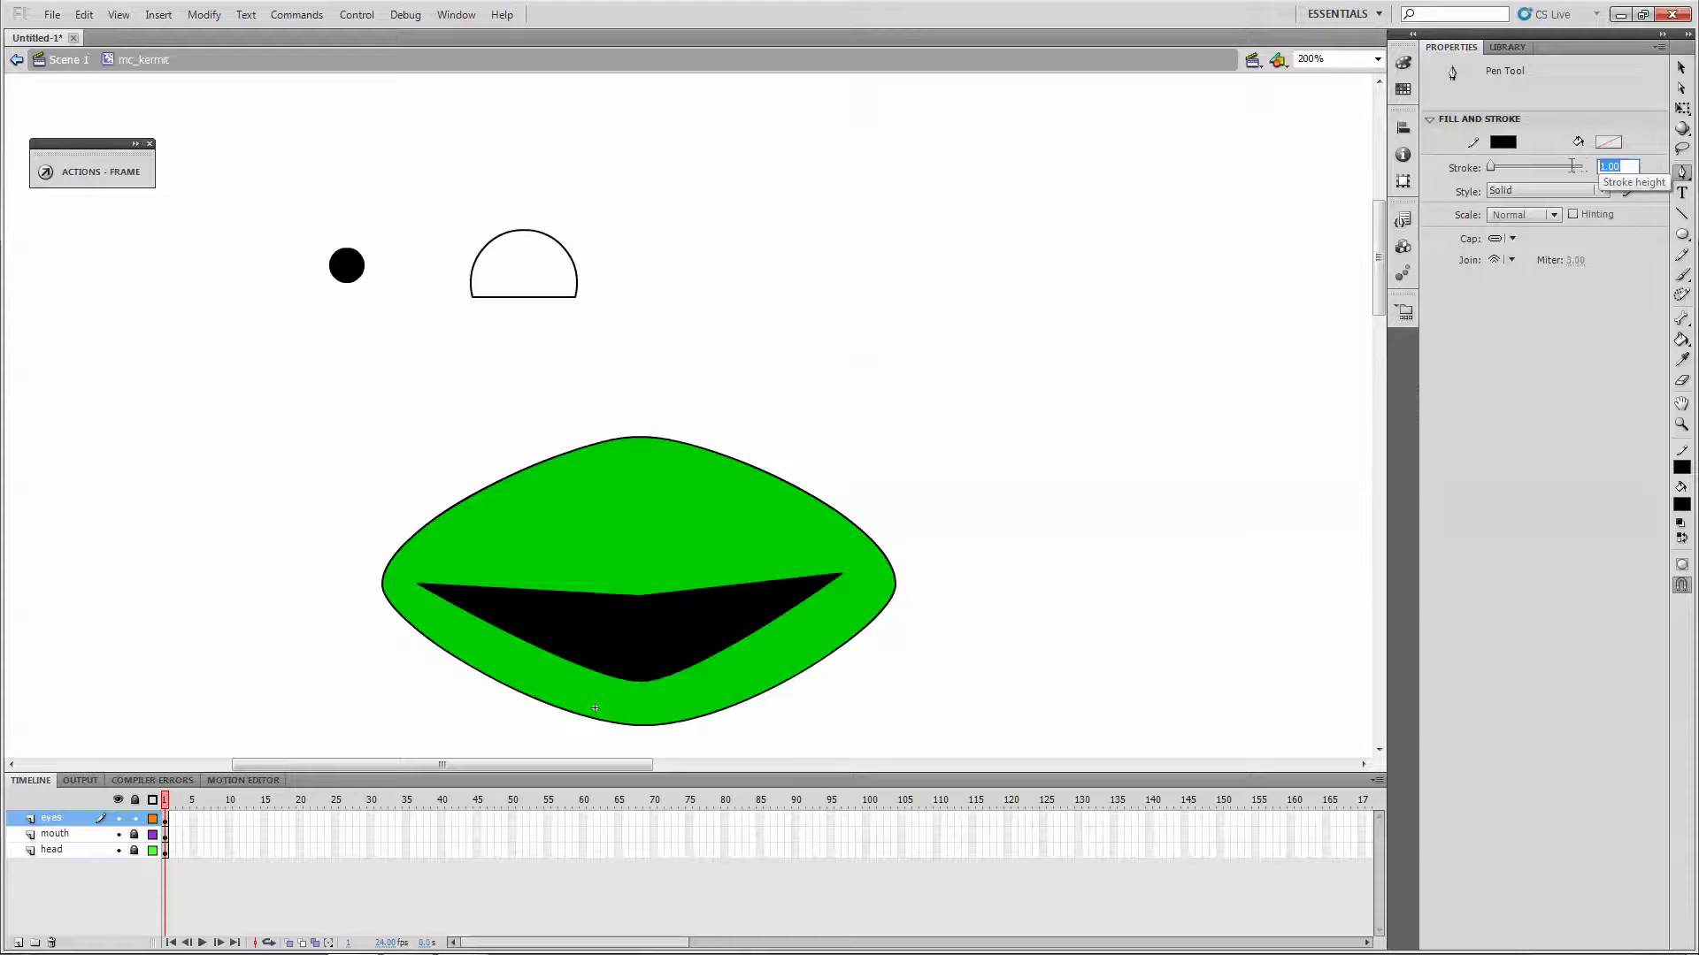
text(8)
key(Return)
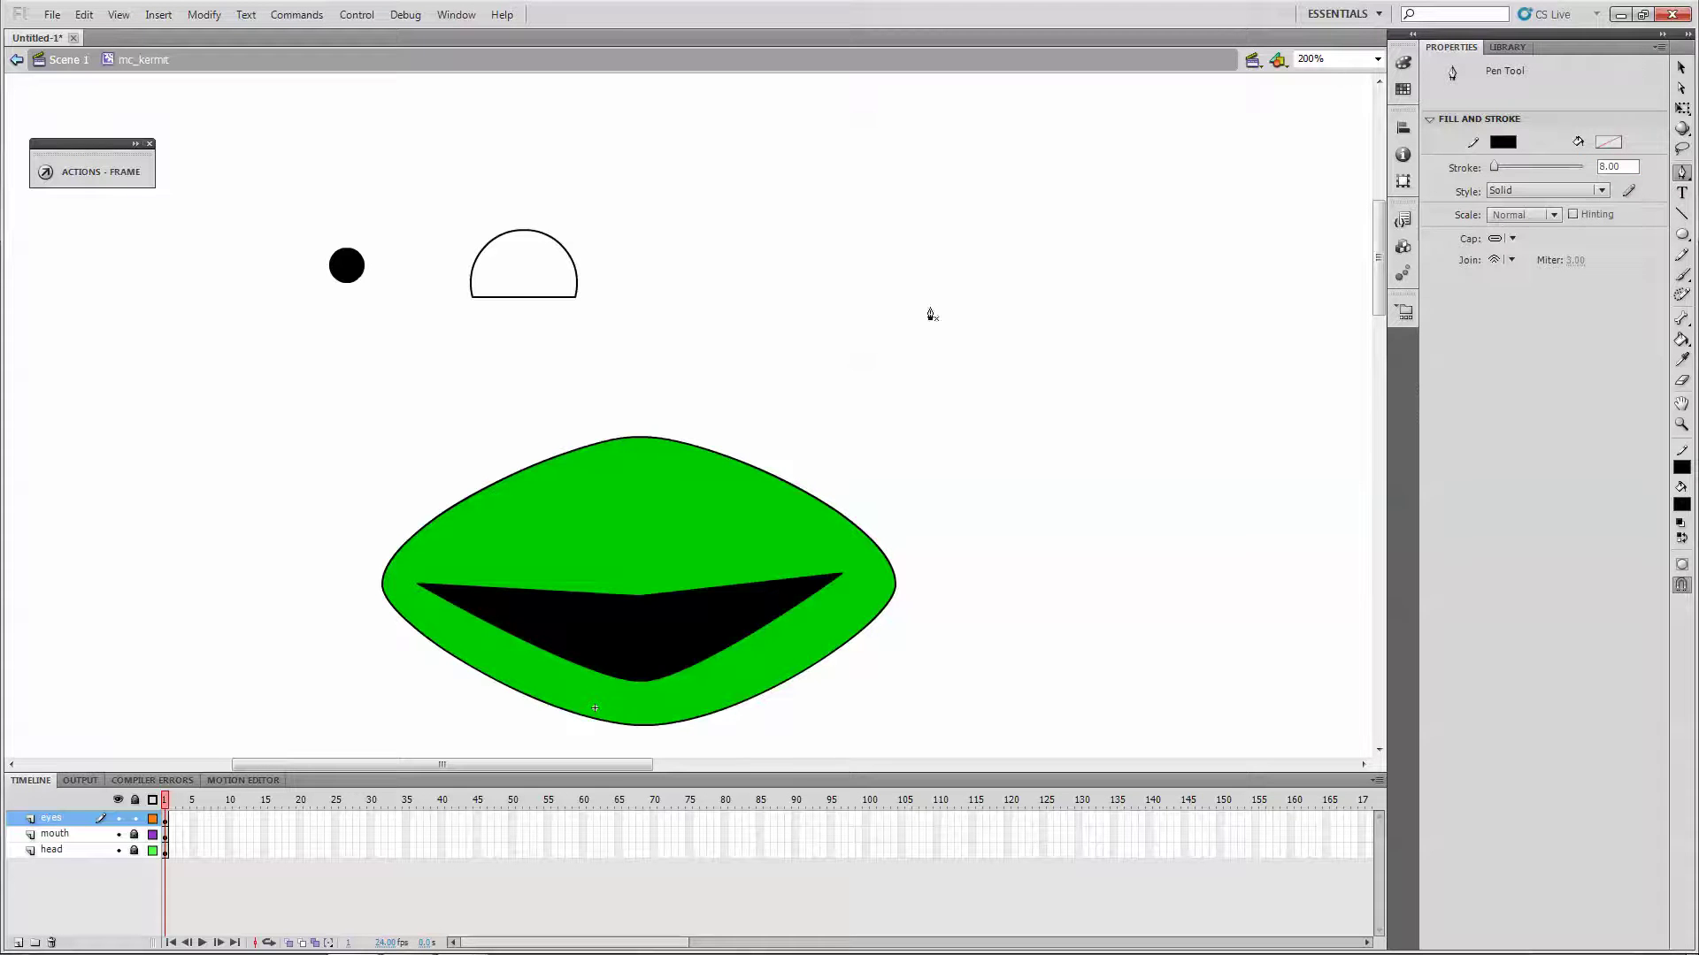
click(300, 282)
drag(330, 266, 347, 266)
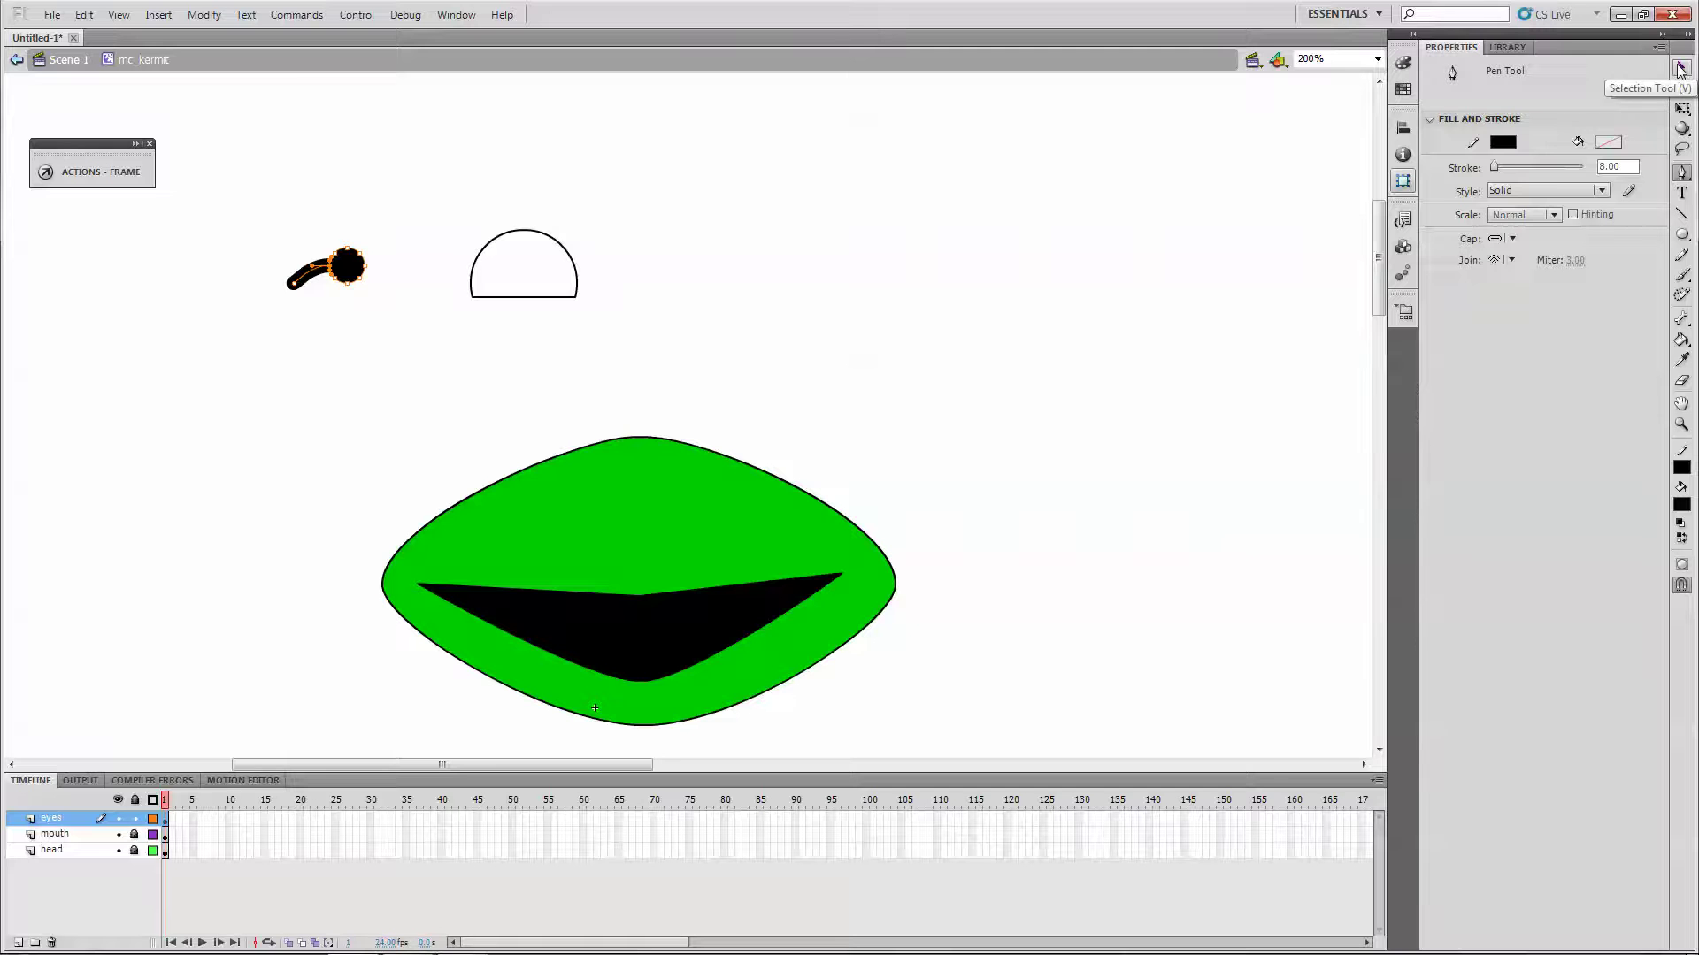
click(1678, 69)
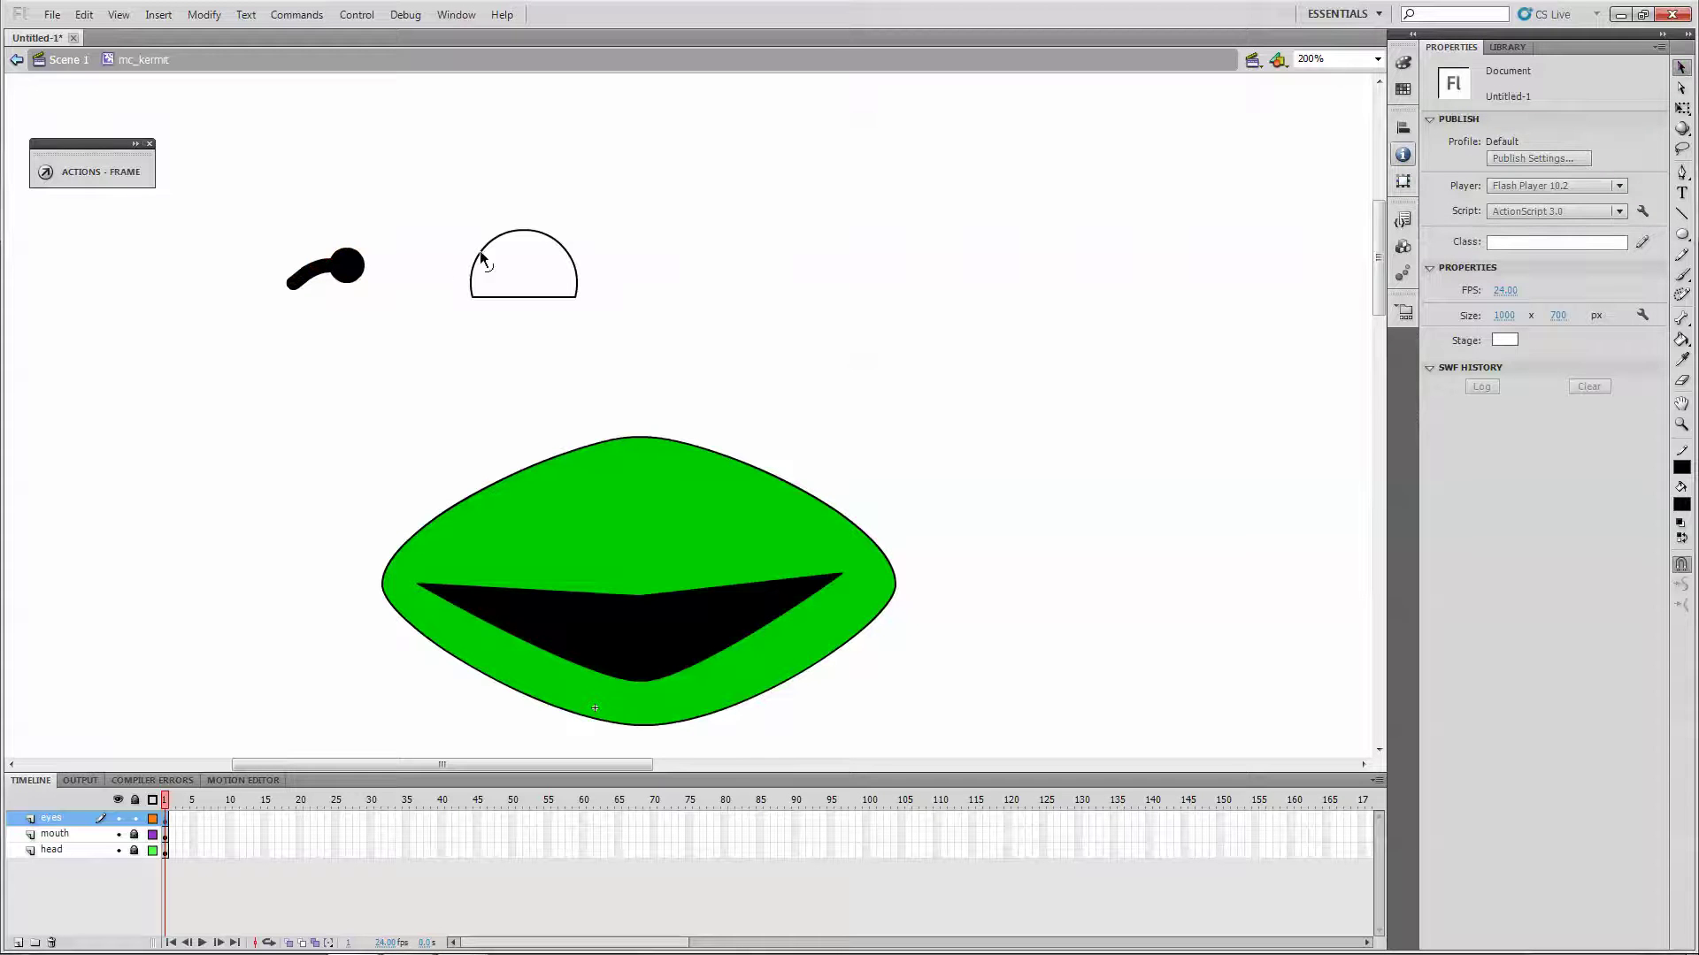
Draw a matching curved Pen stroke from the pupil's lower right into its centre.
click(1682, 171)
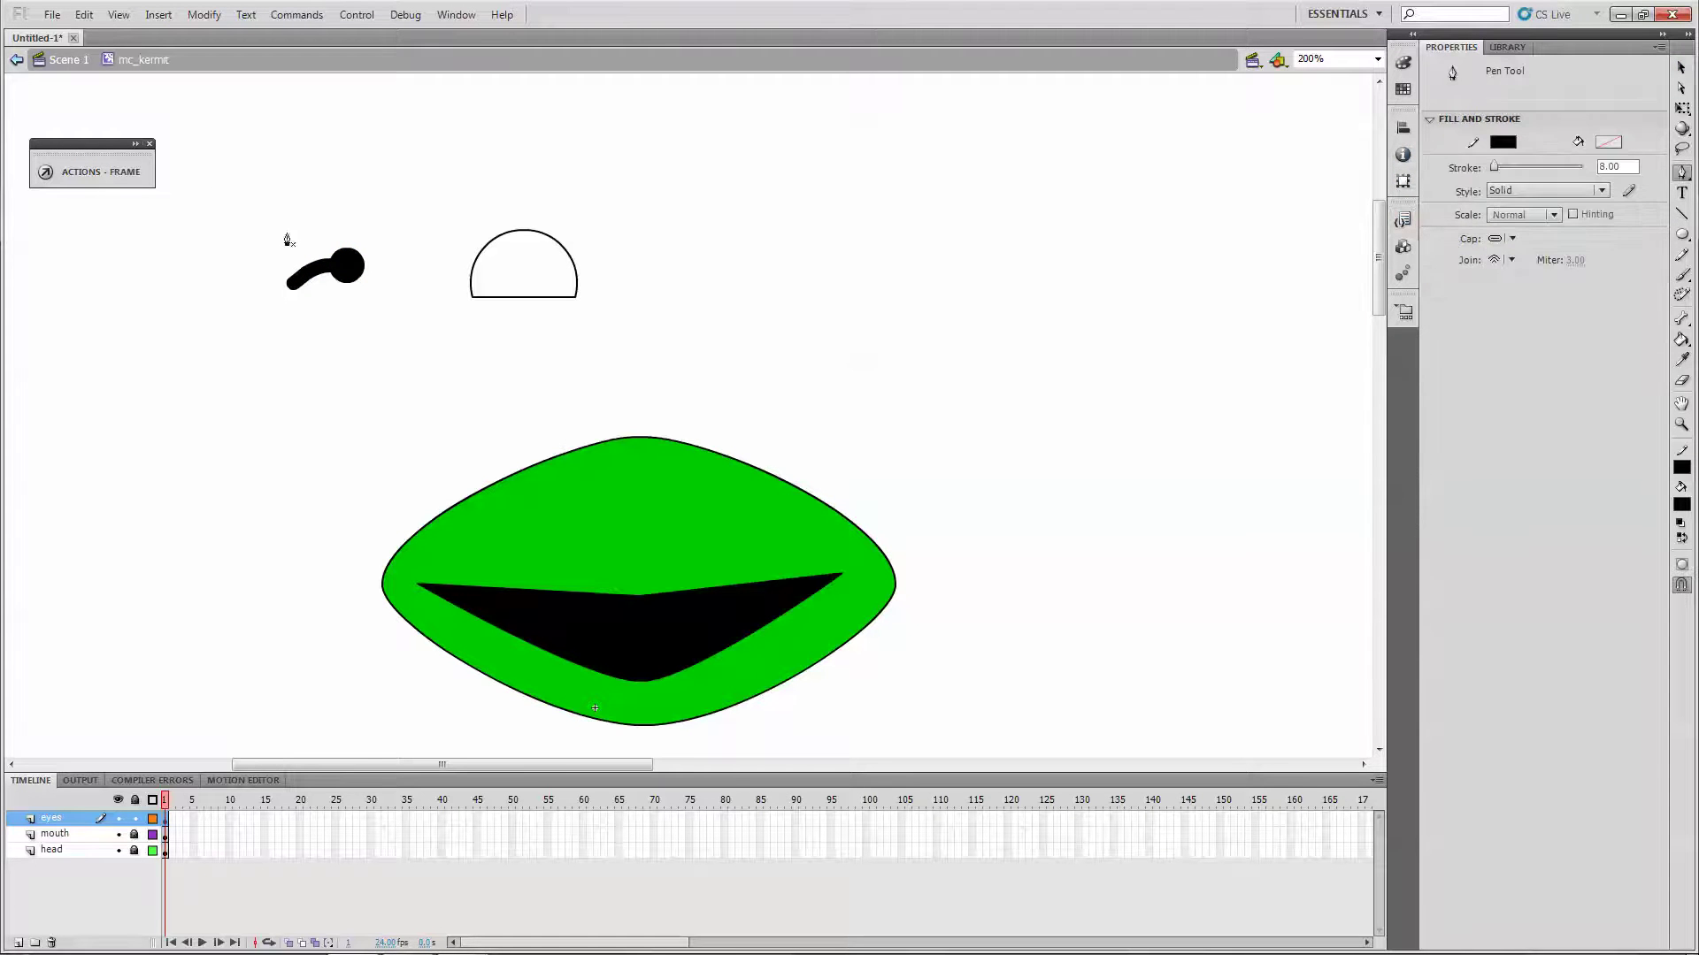
click(399, 275)
drag(364, 265, 338, 264)
Nudge the outer ends of the two curved pupil strokes inward and upward to make them shorter and even.
click(1681, 88)
click(296, 284)
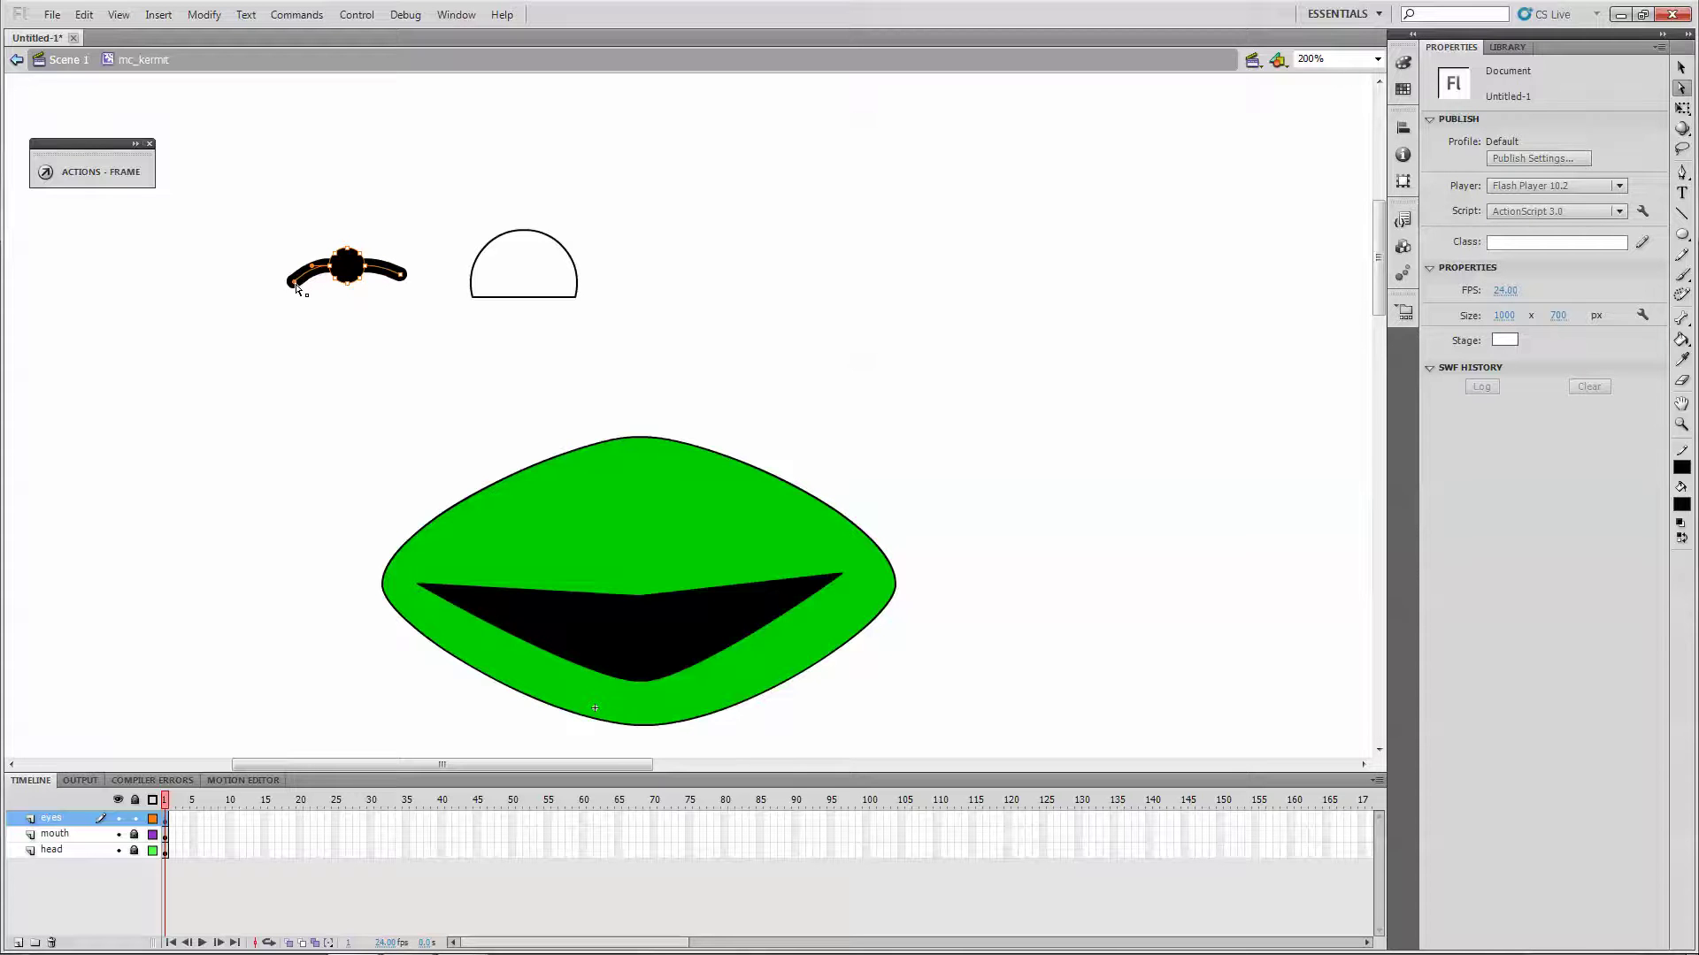
key(Right)
key(Right)
key(Right)
key(Right)
key(Right)
key(Right)
key(Right)
key(Right)
key(Right)
key(Up)
key(Up)
key(Up)
key(Up)
key(Up)
key(Right)
key(Right)
key(Right)
key(Right)
key(Up)
key(Up)
key(Left)
key(Left)
key(Left)
key(Left)
key(Left)
key(Left)
key(Left)
key(Left)
key(Up)
key(Up)
key(Up)
key(Down)
Move the whole pupil shape into the eye dome and activate the Free Transform tool on it.
click(1680, 68)
drag(260, 225, 518, 269)
click(1682, 107)
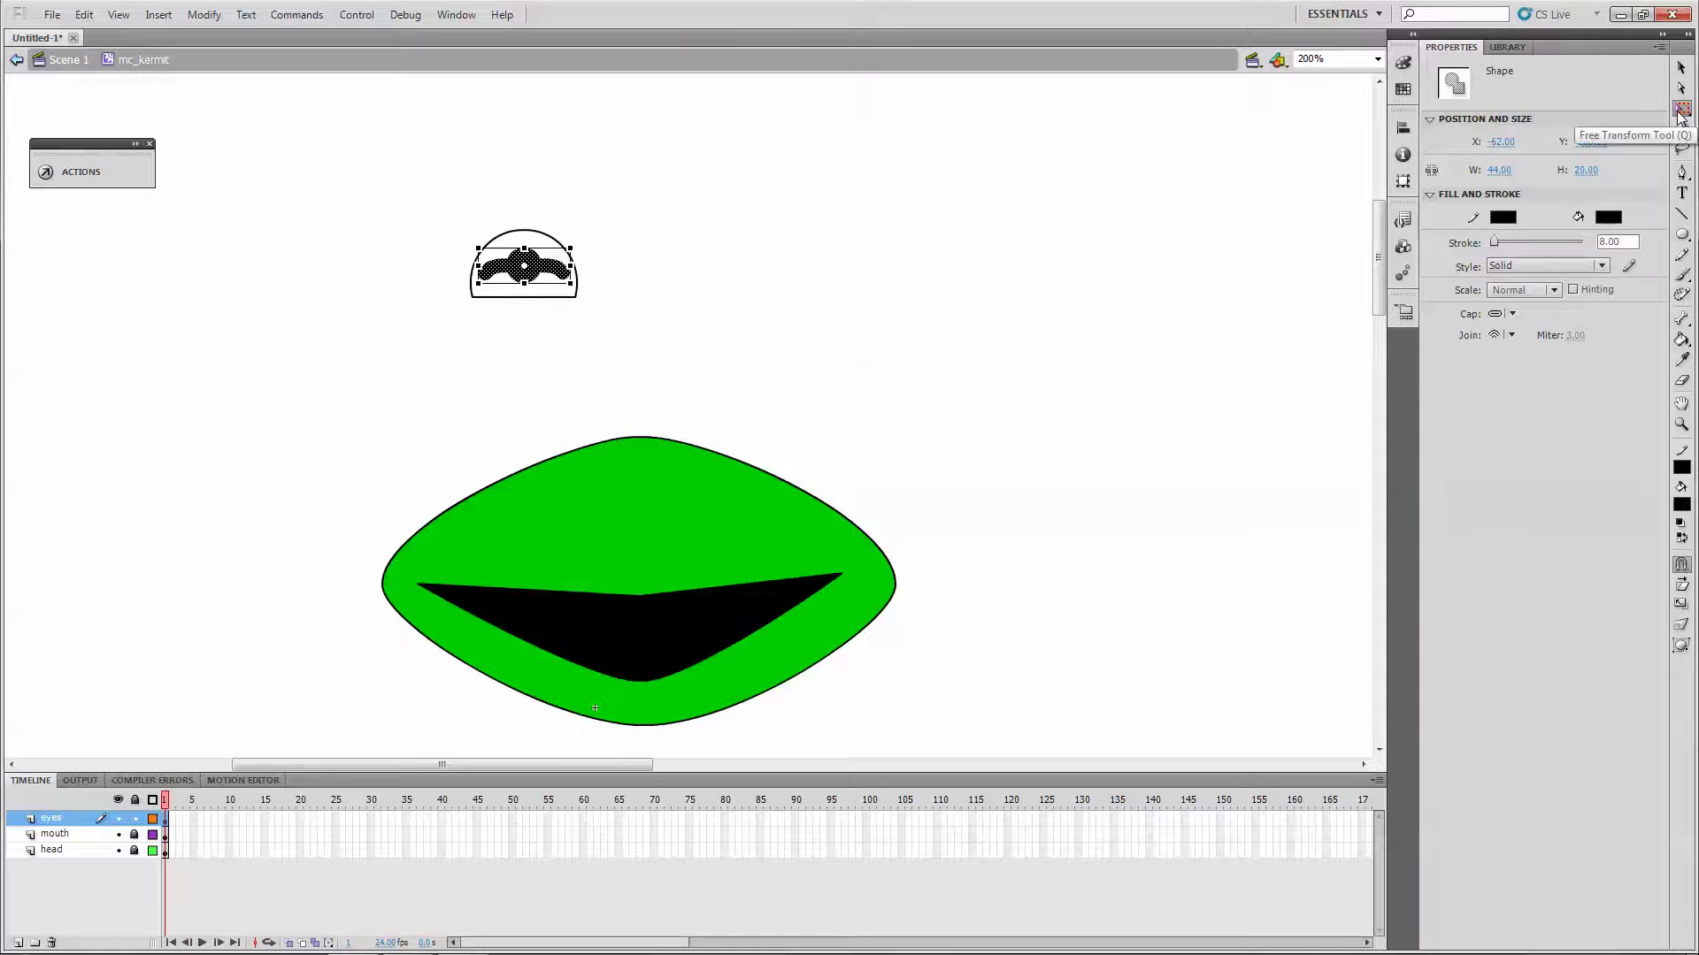
Shrink the pupil to about 30 wide and 15 high with Free Transform, then centre it in the eye dome.
drag(568, 247, 545, 255)
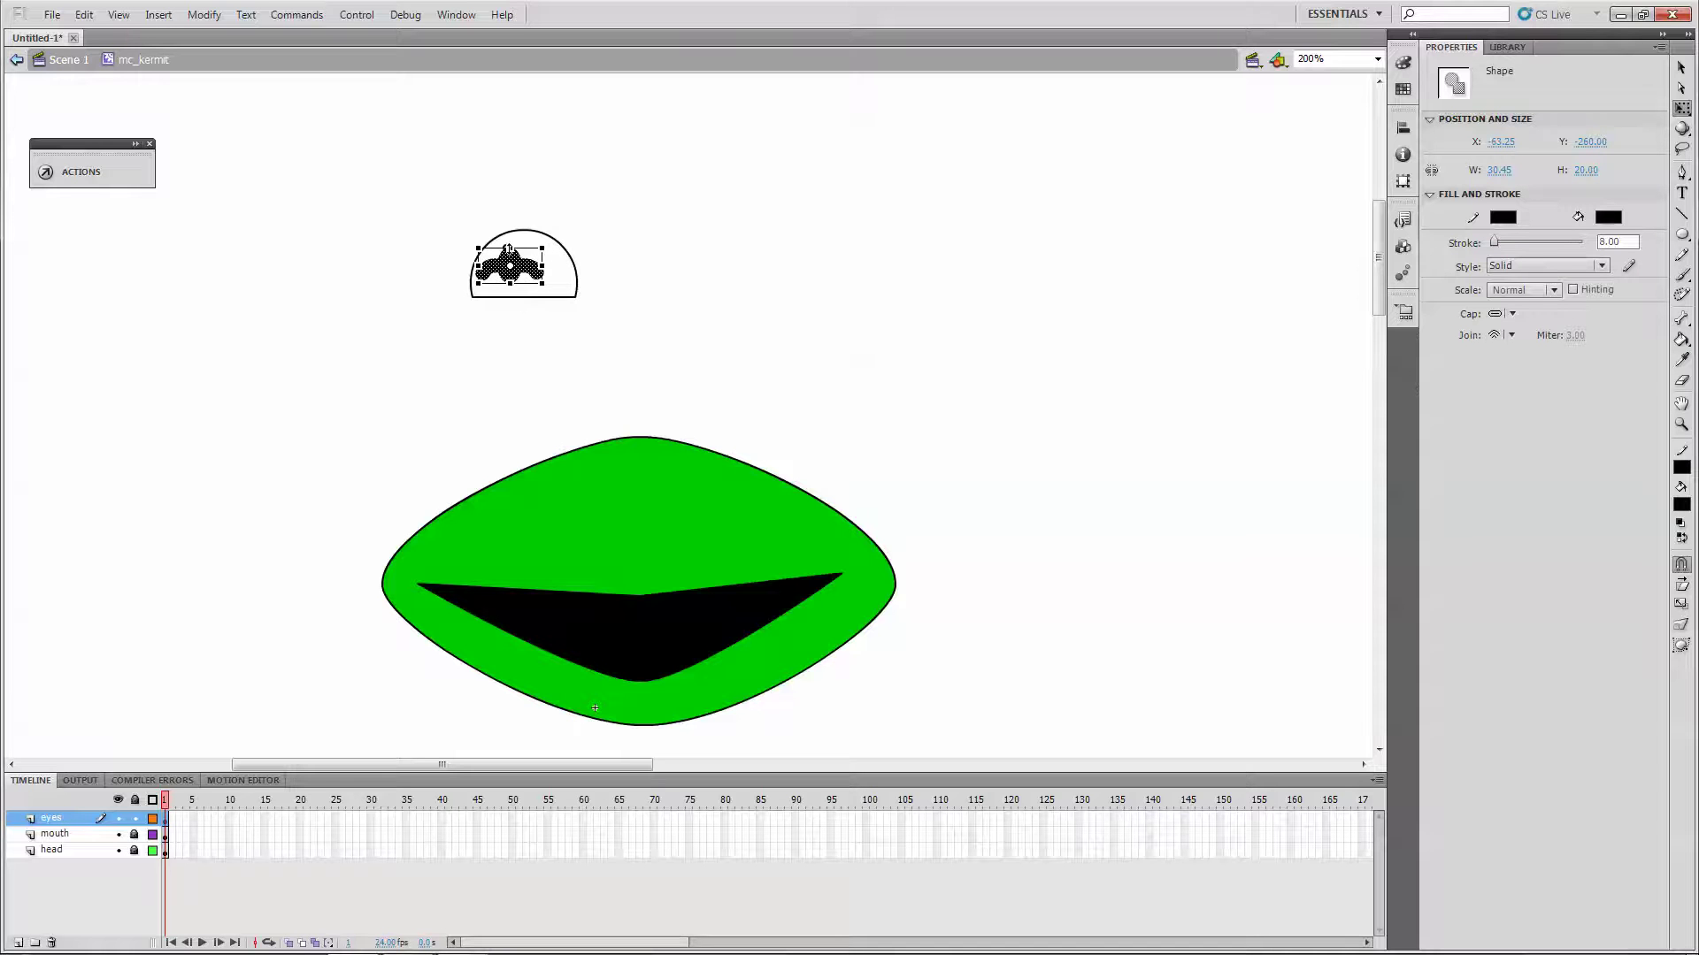
drag(508, 250, 509, 255)
click(1681, 67)
drag(504, 270, 518, 271)
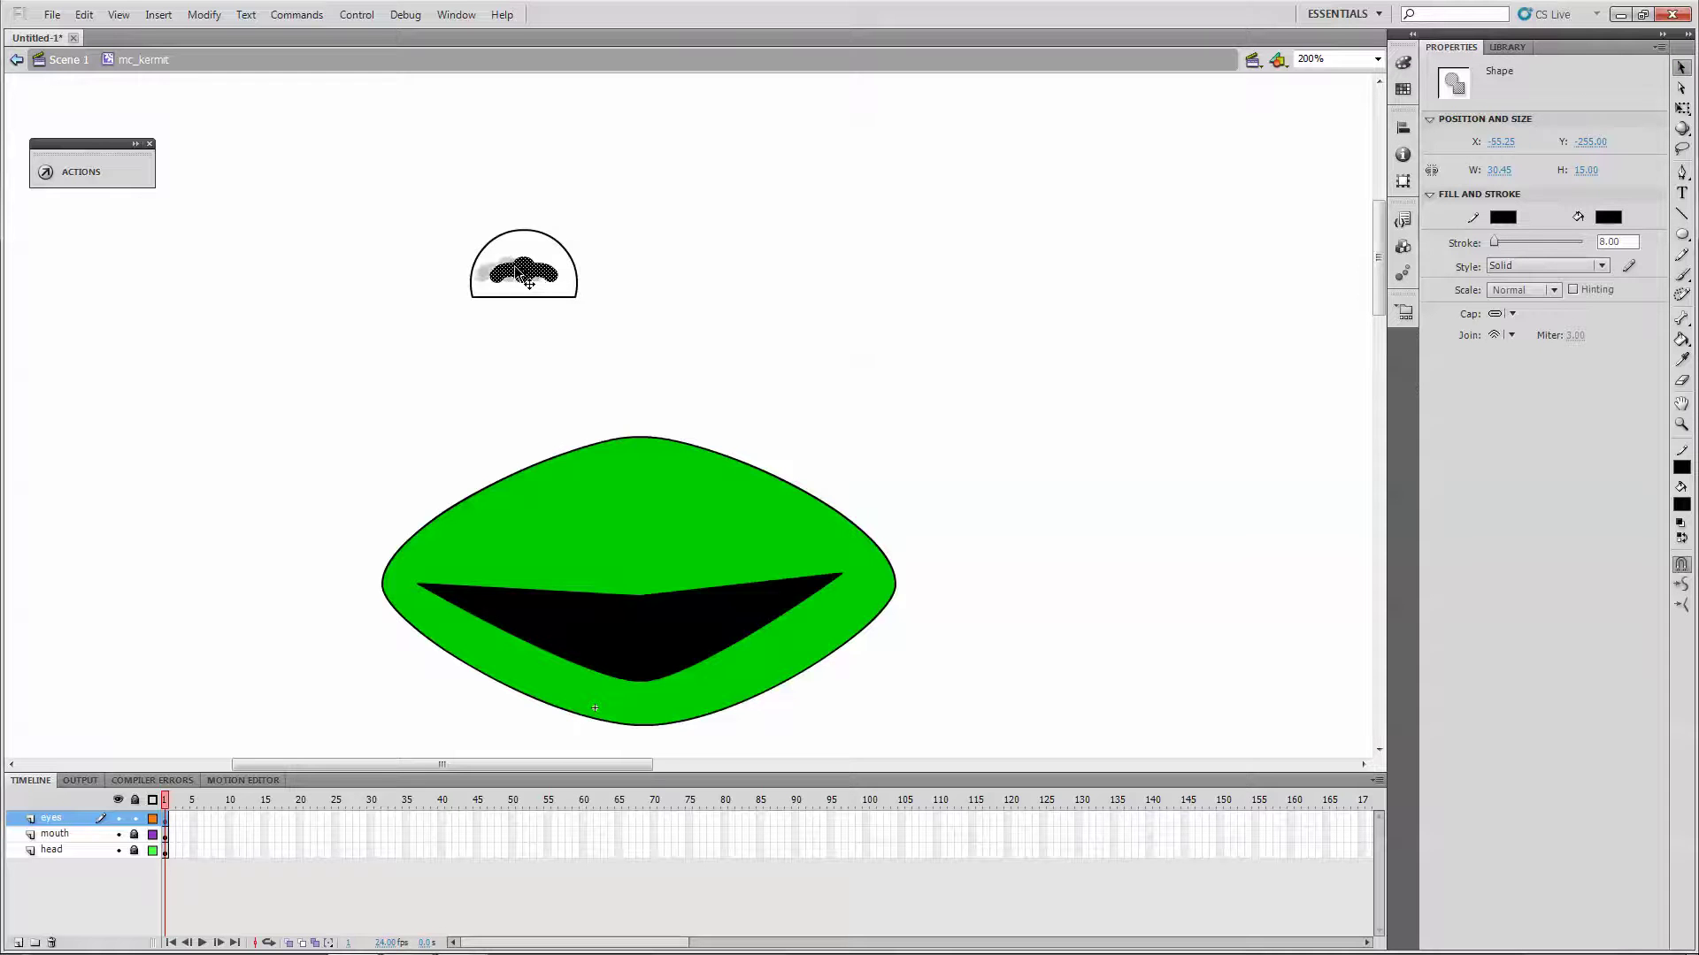
key(Left)
key(Left)
key(Up)
Duplicate the whole eye, dome and pupil together, and place the copy to the right of the original at about the same height.
drag(685, 202, 375, 331)
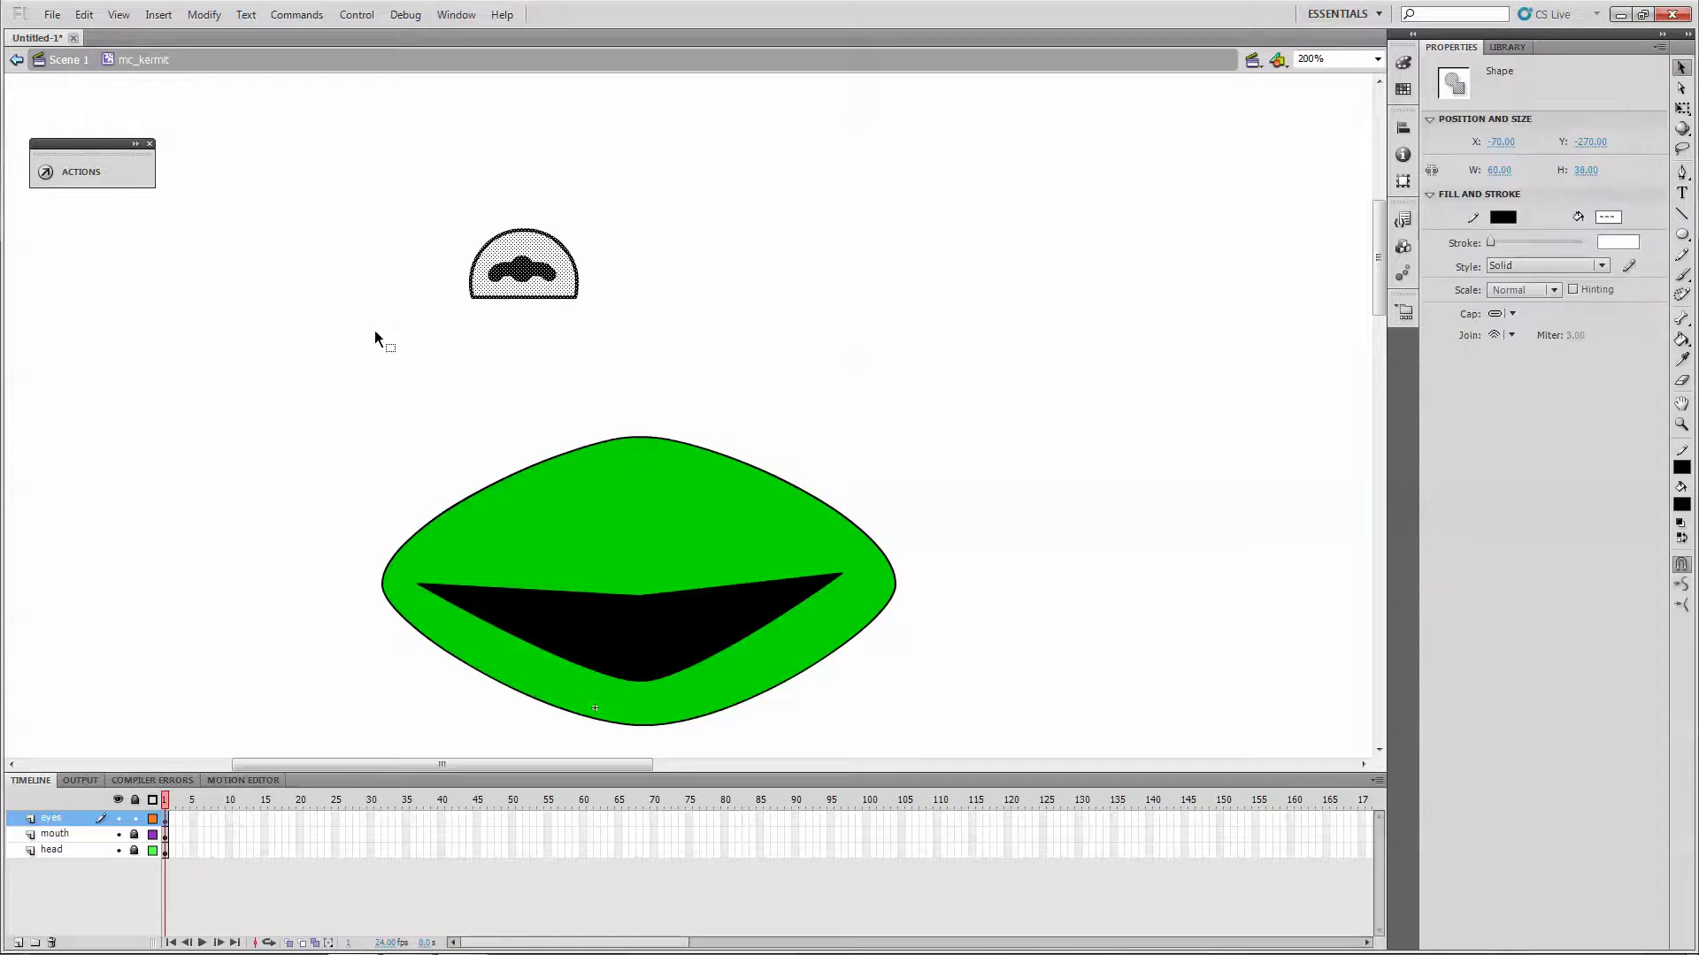
click(84, 14)
click(128, 205)
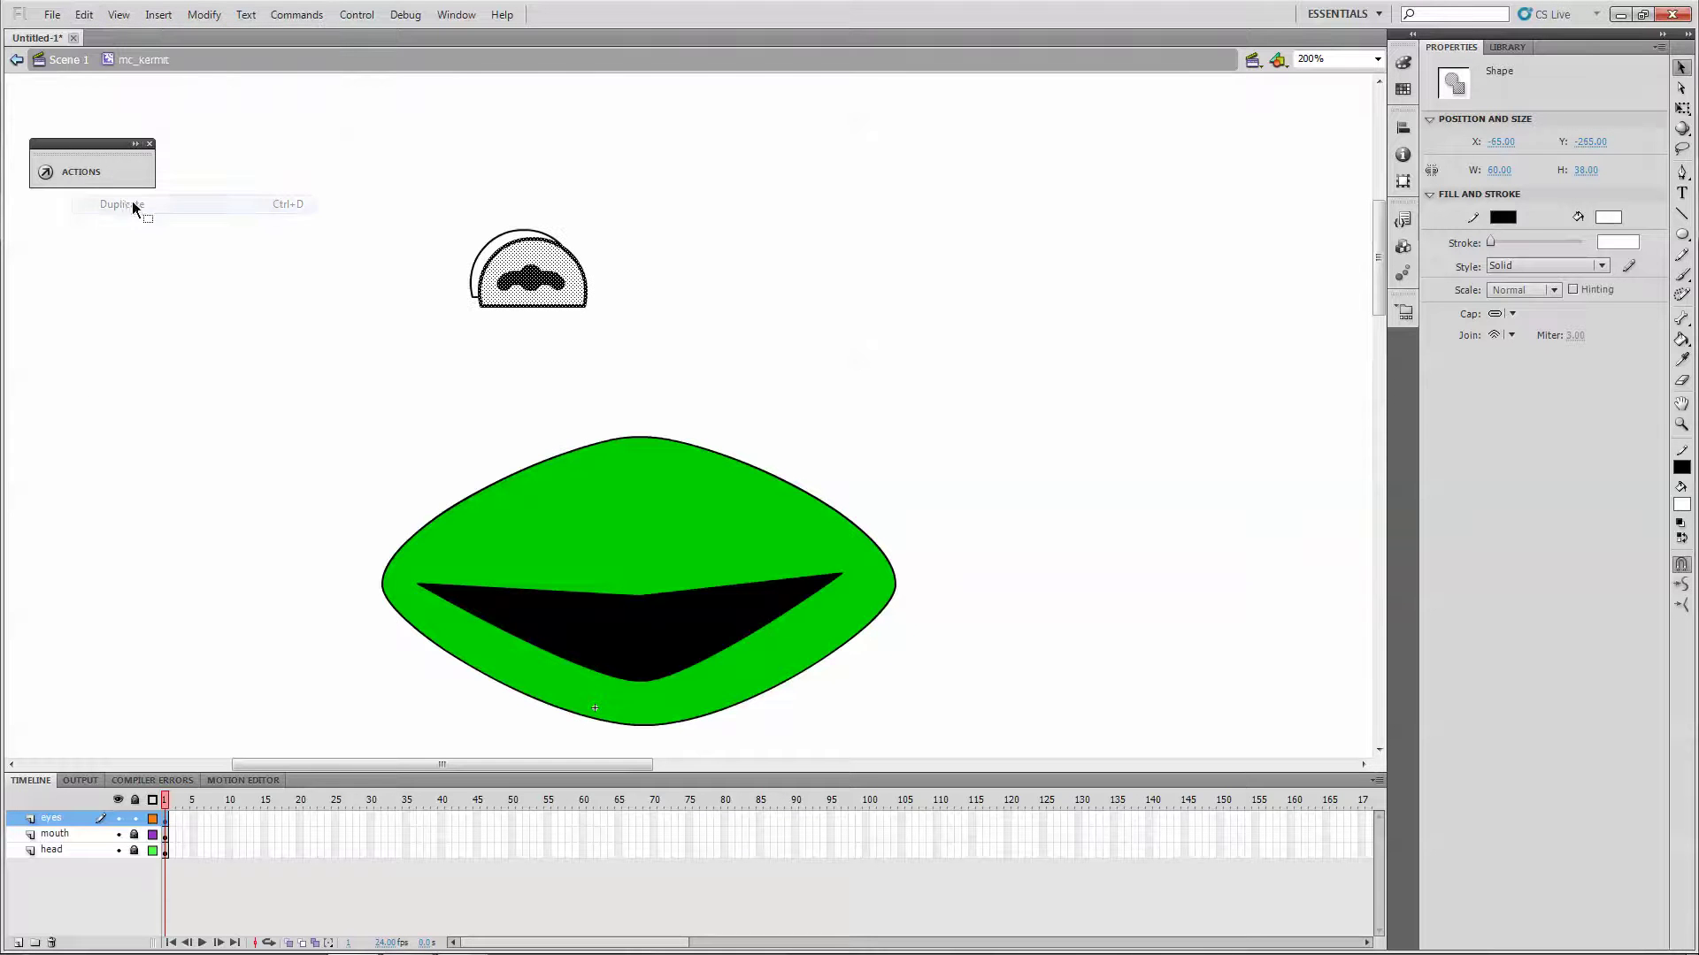
drag(508, 255, 766, 245)
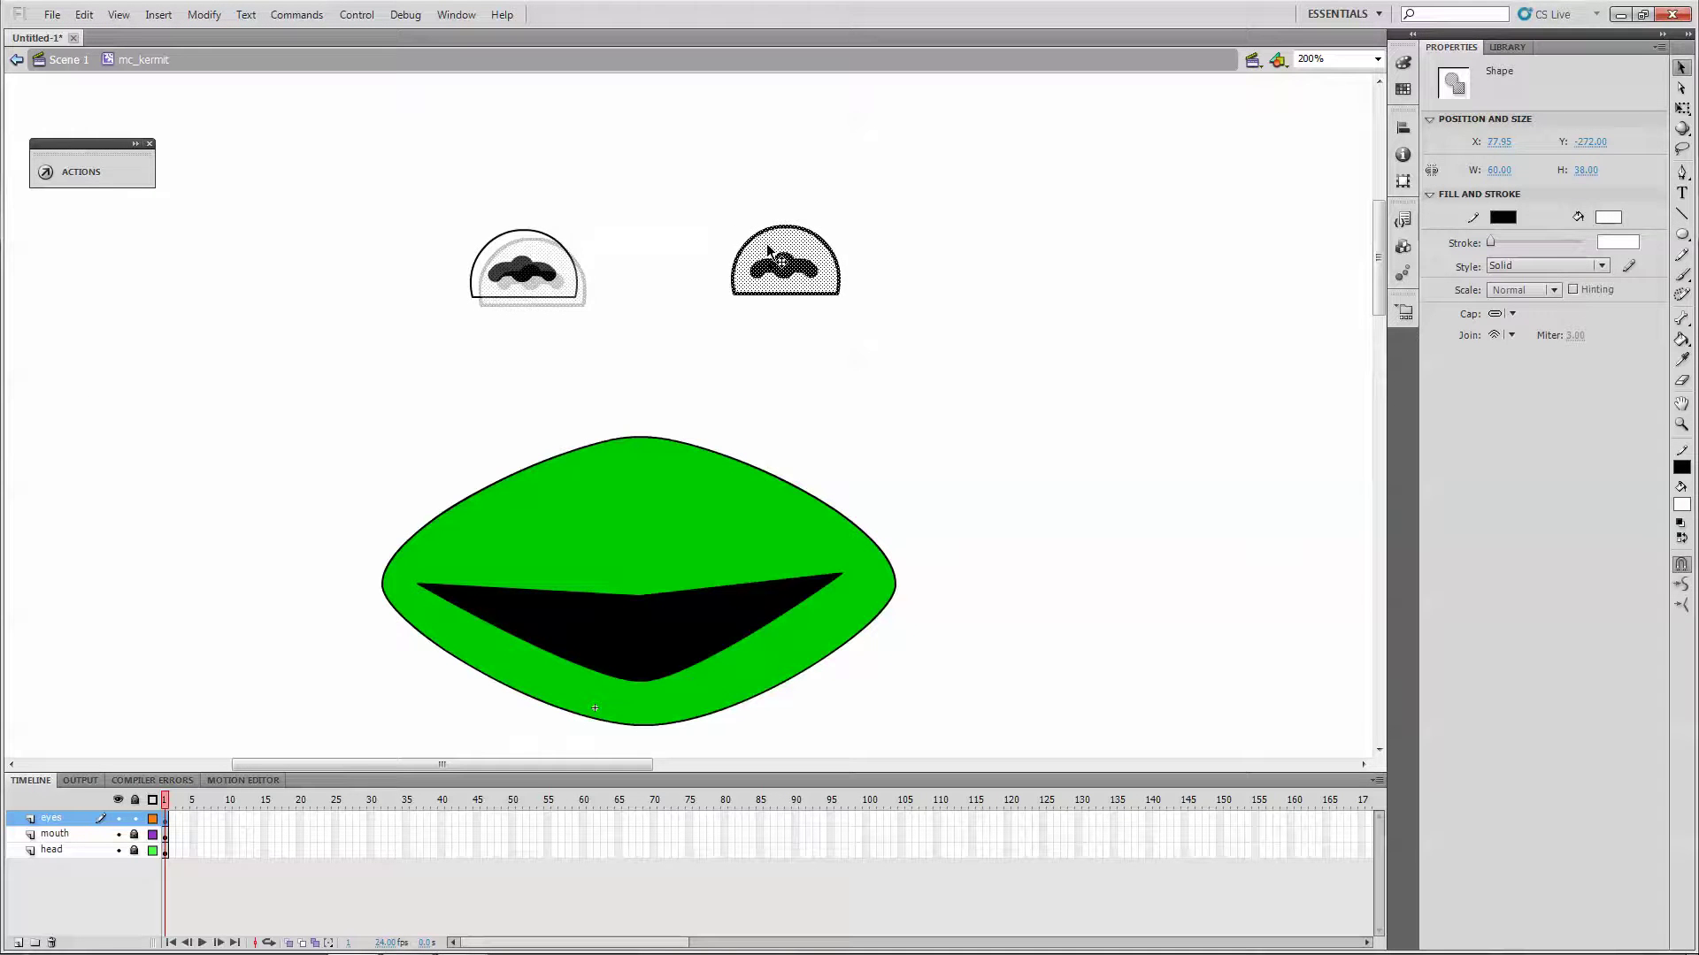
Move the original eye onto the head's upper-left edge and rotate it slightly counterclockwise to follow the head's slope.
drag(593, 324, 428, 214)
drag(517, 248, 543, 441)
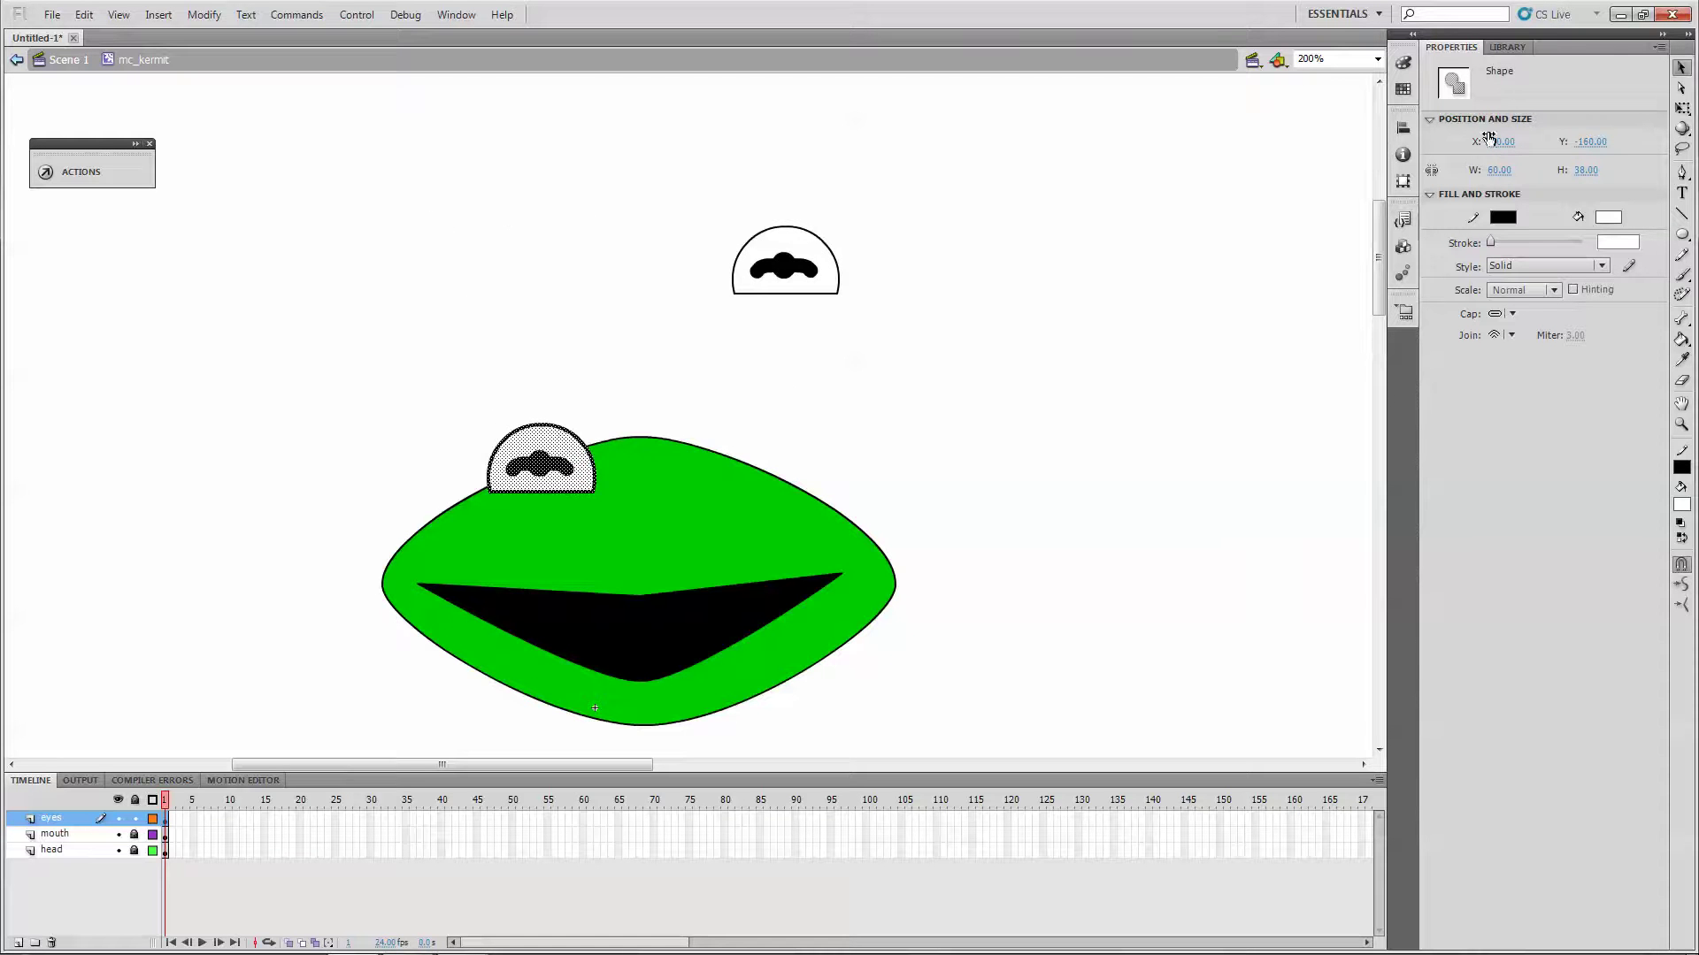
click(1682, 107)
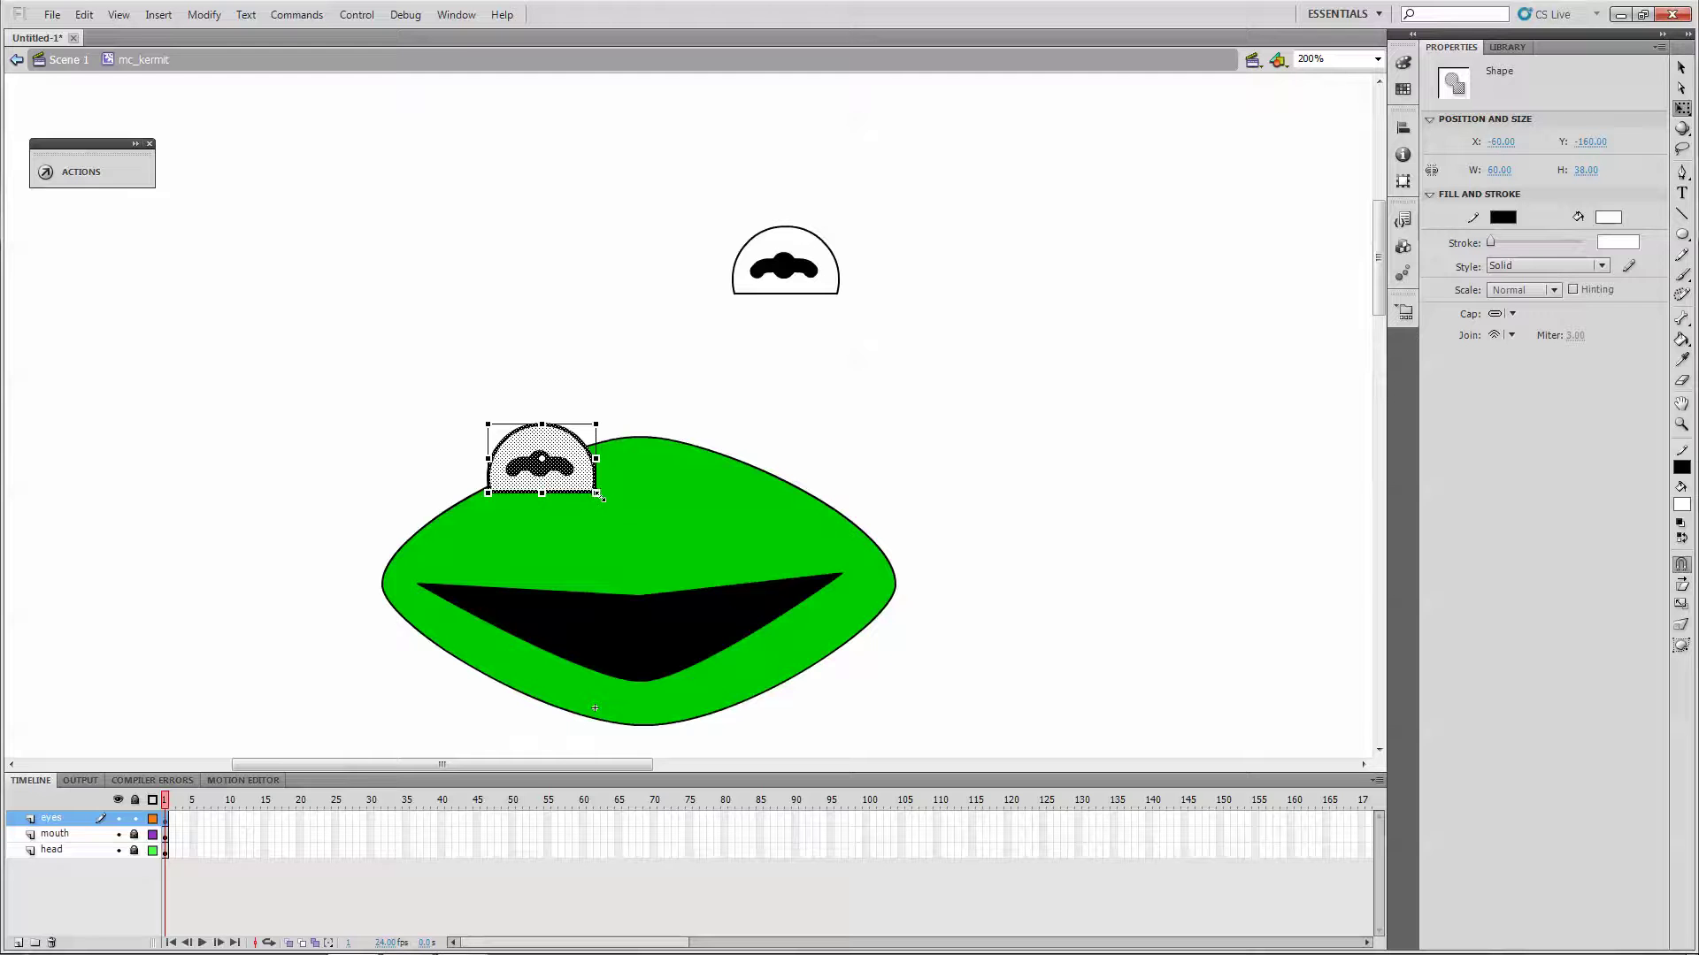
drag(613, 498, 623, 488)
Move the duplicate eye onto the head's upper-right edge, rotate it slightly clockwise and nudge it to mirror the other eye.
drag(890, 340, 724, 421)
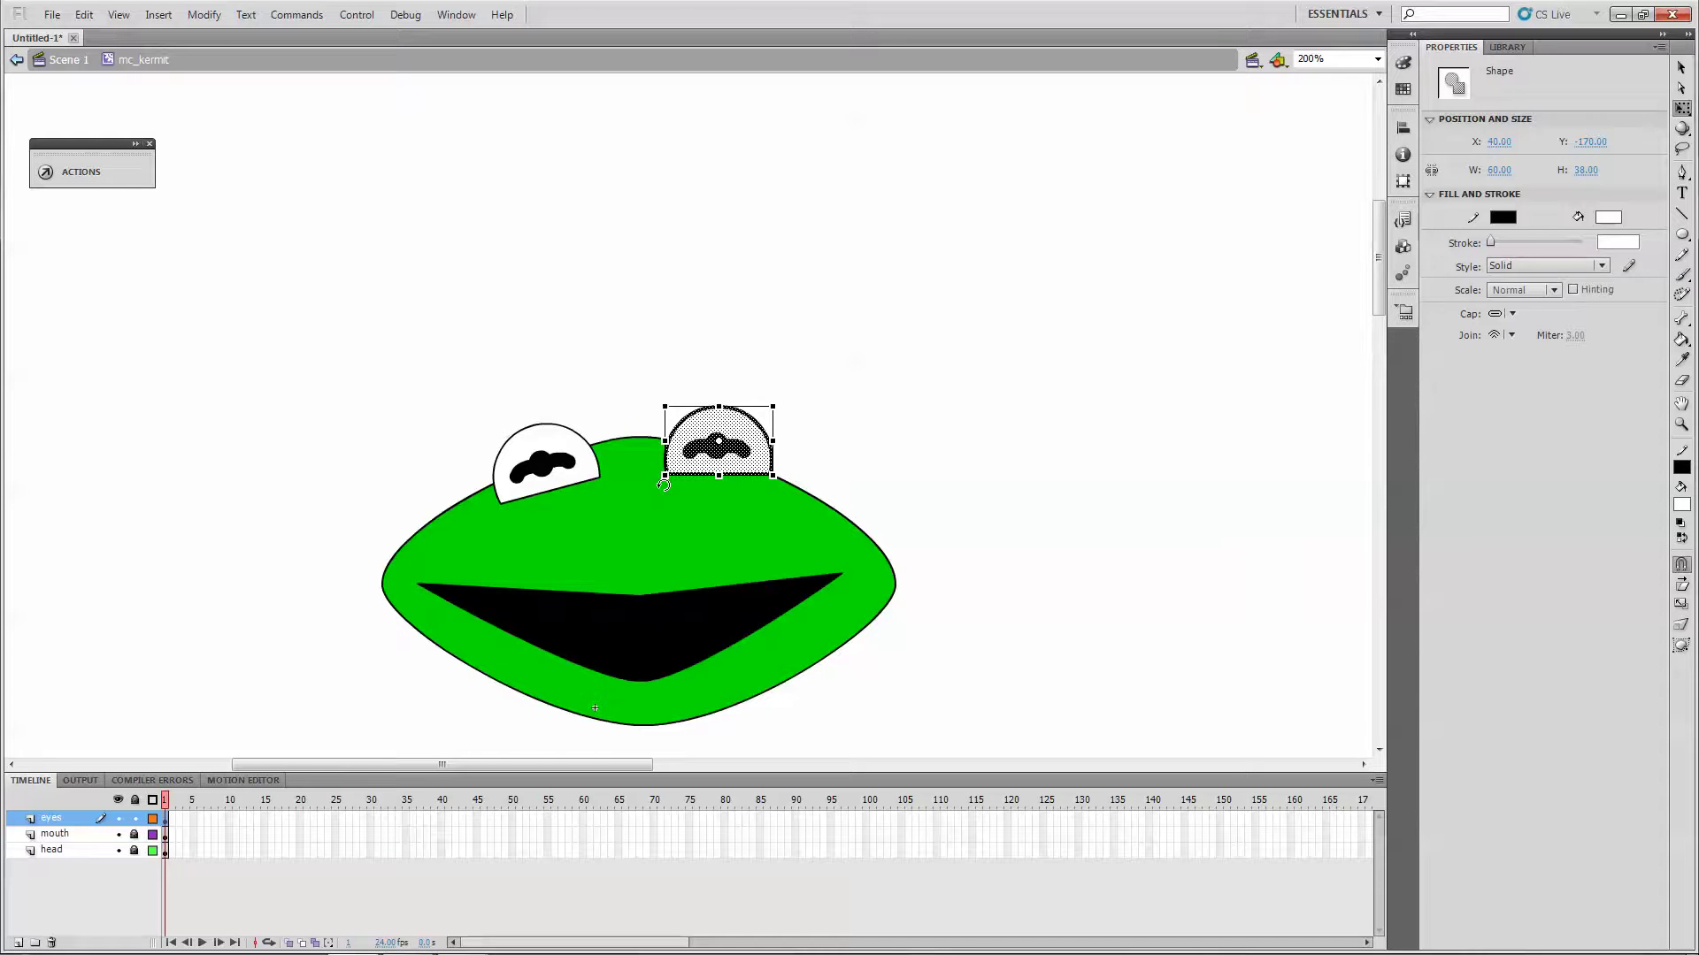
drag(651, 487, 650, 478)
drag(708, 420, 731, 438)
key(Left)
key(Left)
key(Up)
click(868, 343)
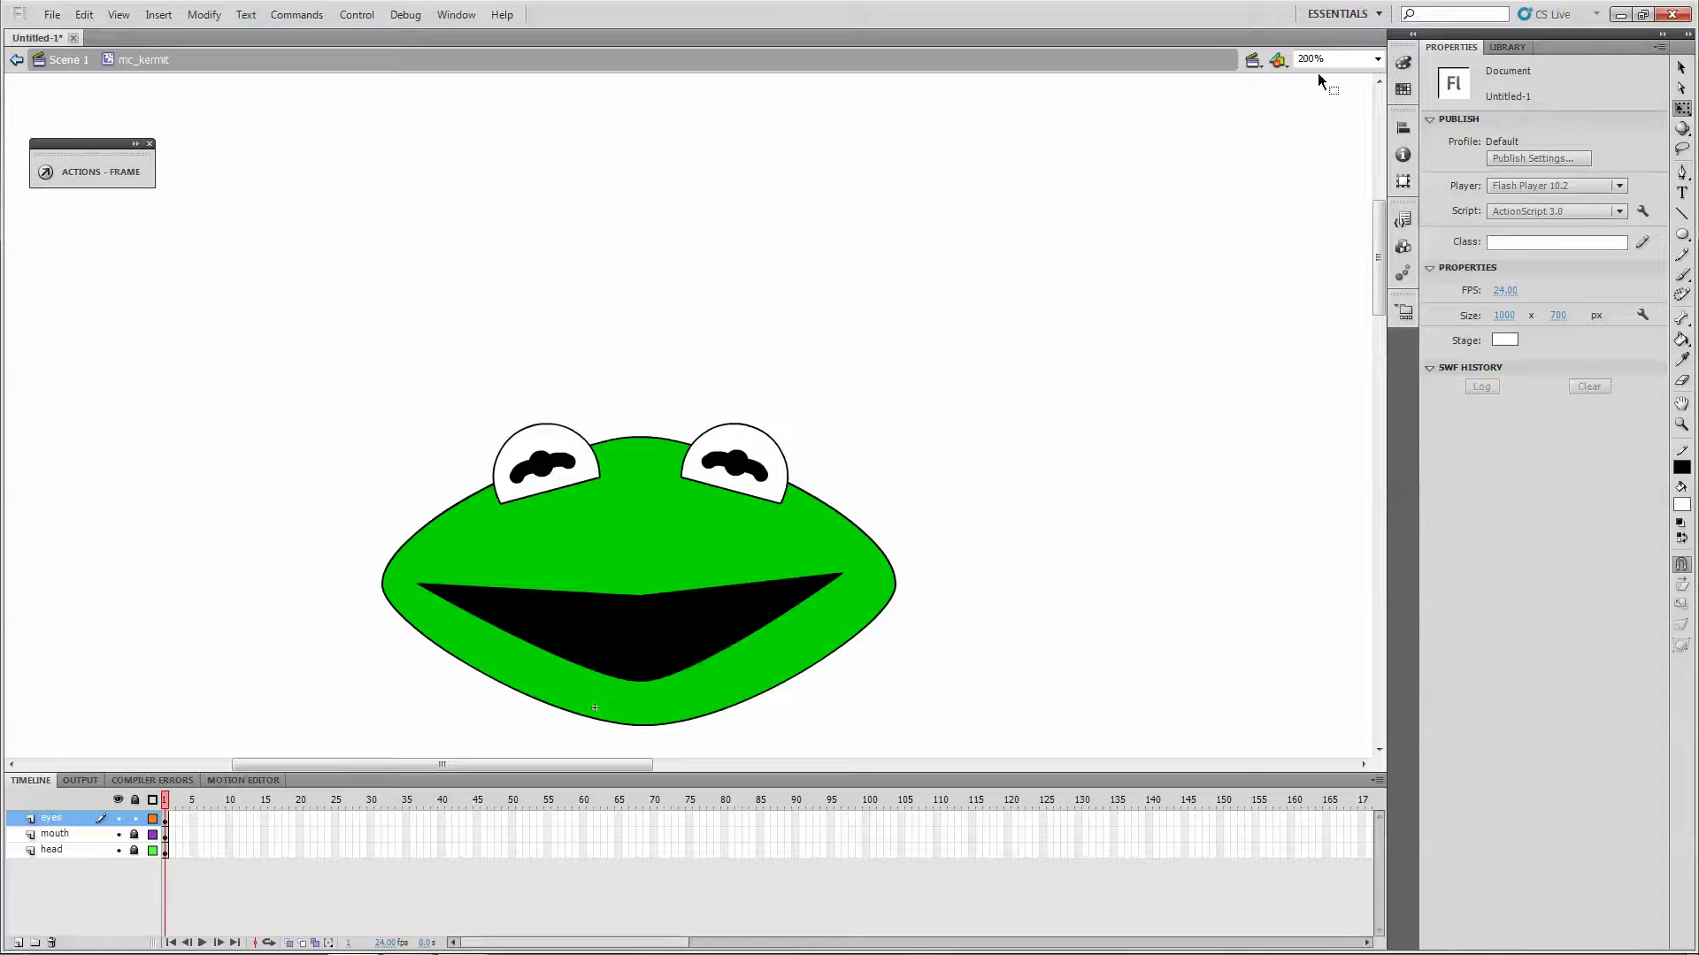
At 100% zoom, select both eyes together and enlarge them slightly with Free Transform.
click(1378, 59)
click(1318, 132)
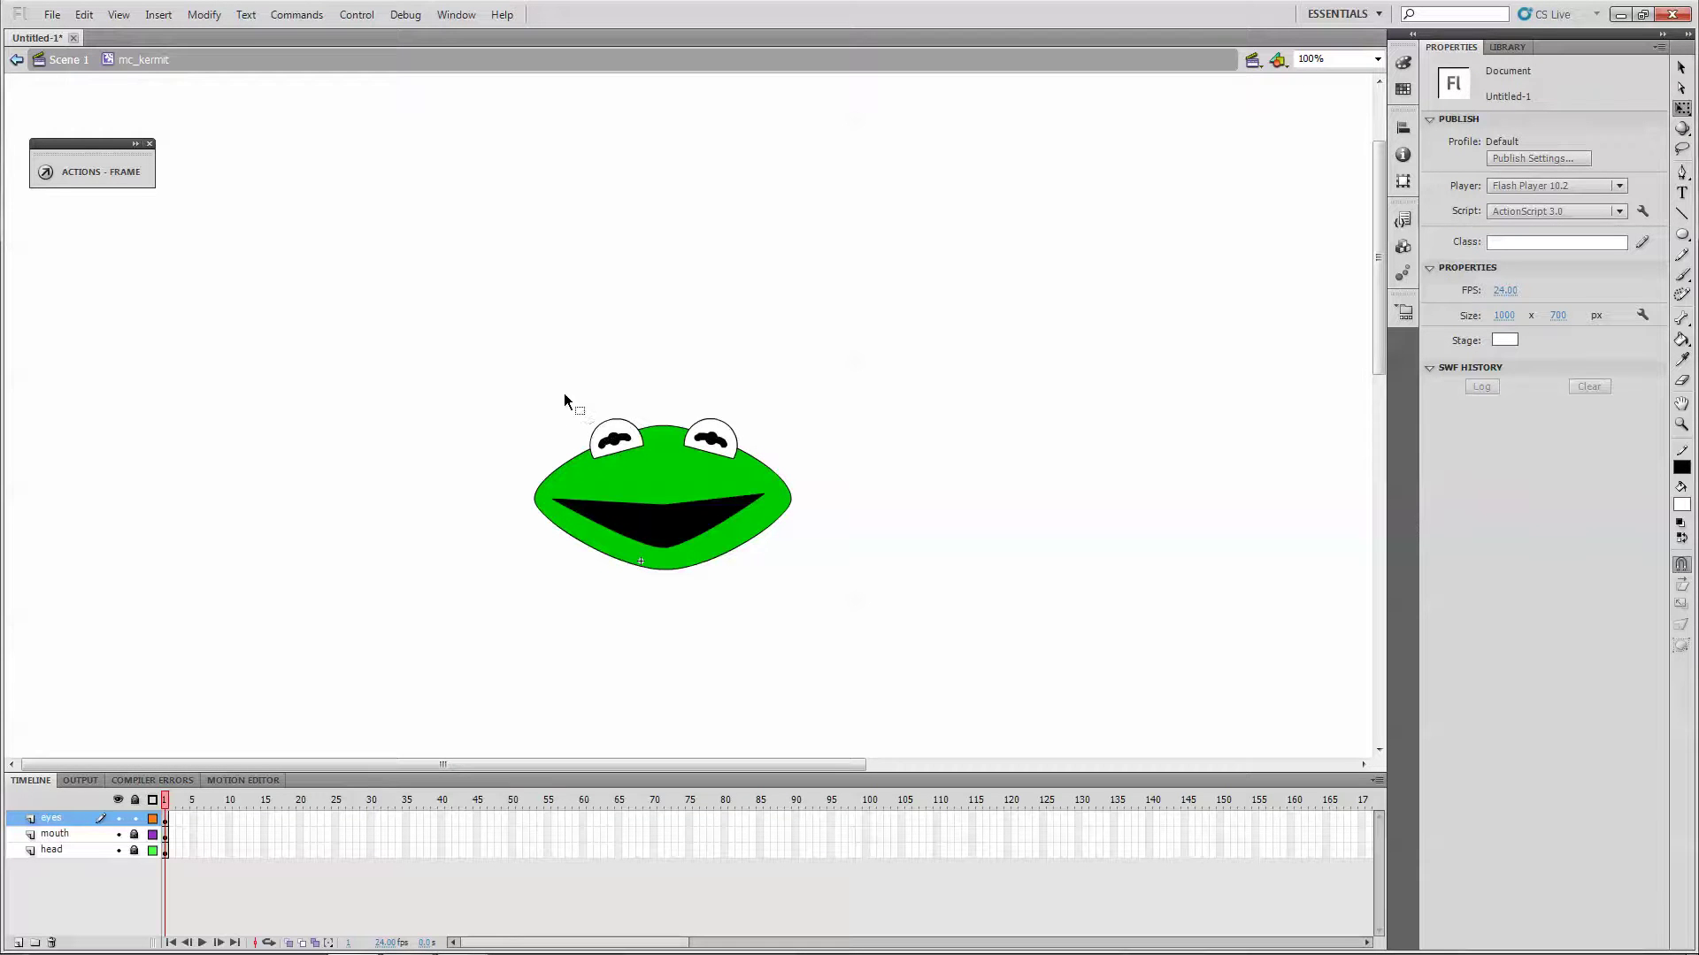
drag(656, 449, 753, 407)
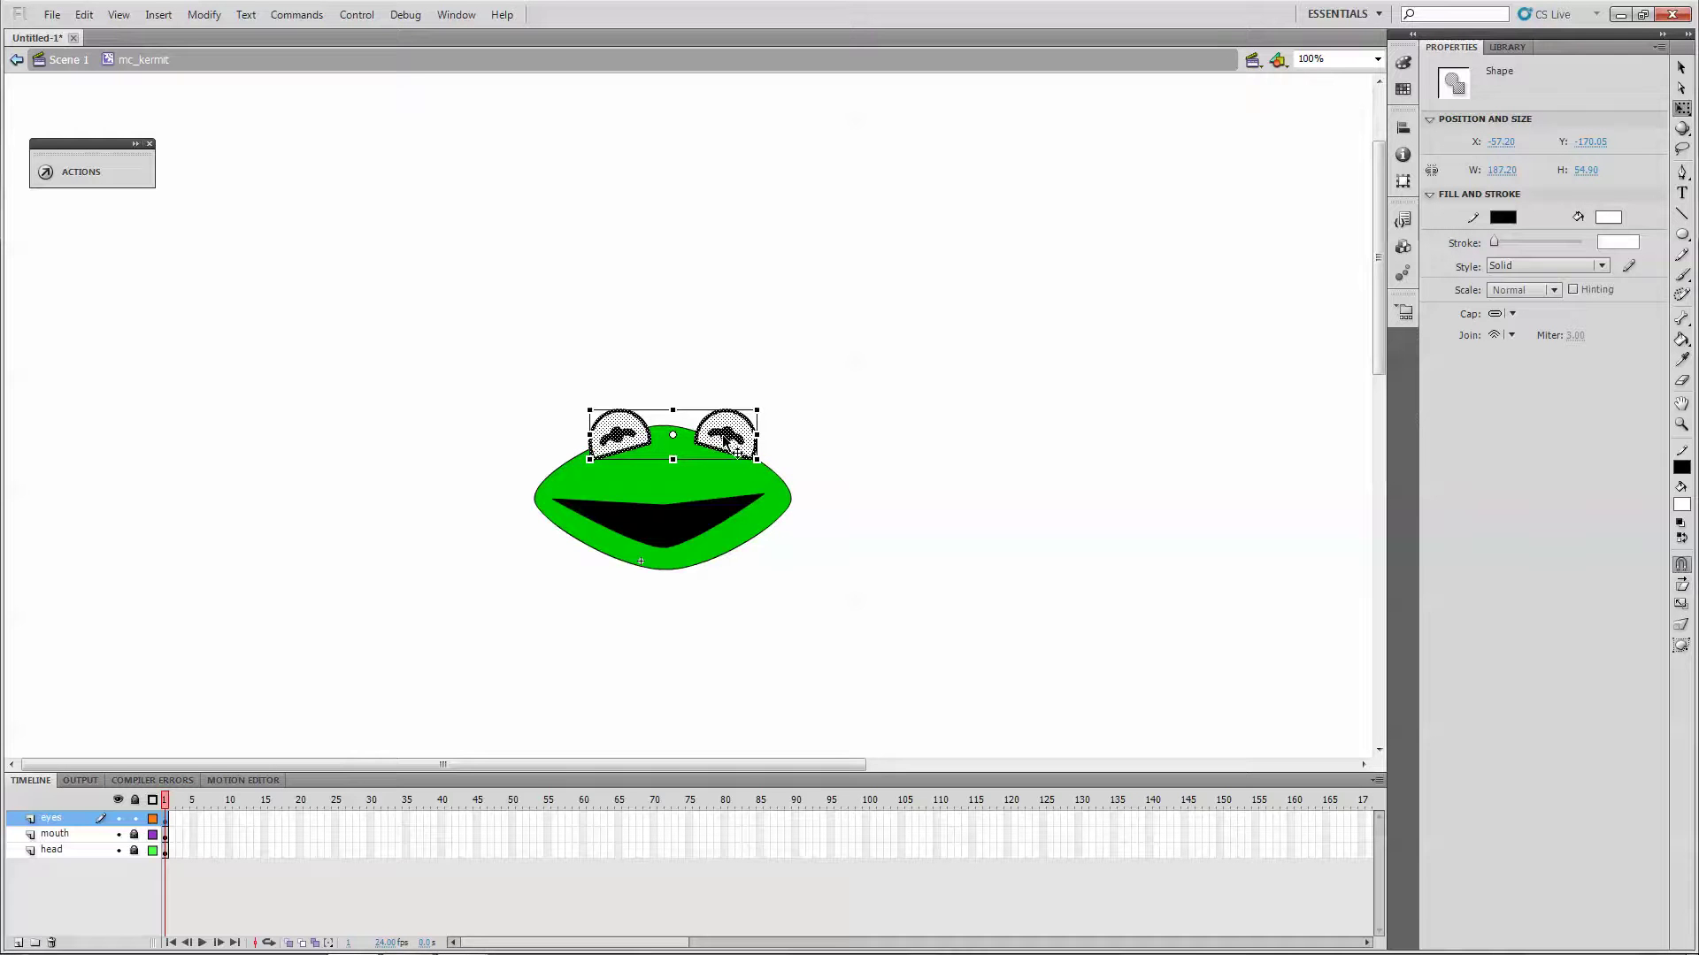
Nudge the pair of eyes left until they sit centred on the head, and deselect them.
key(Left)
key(Left)
key(Left)
key(Left)
key(Left)
key(Left)
key(Left)
key(Left)
key(Left)
key(Left)
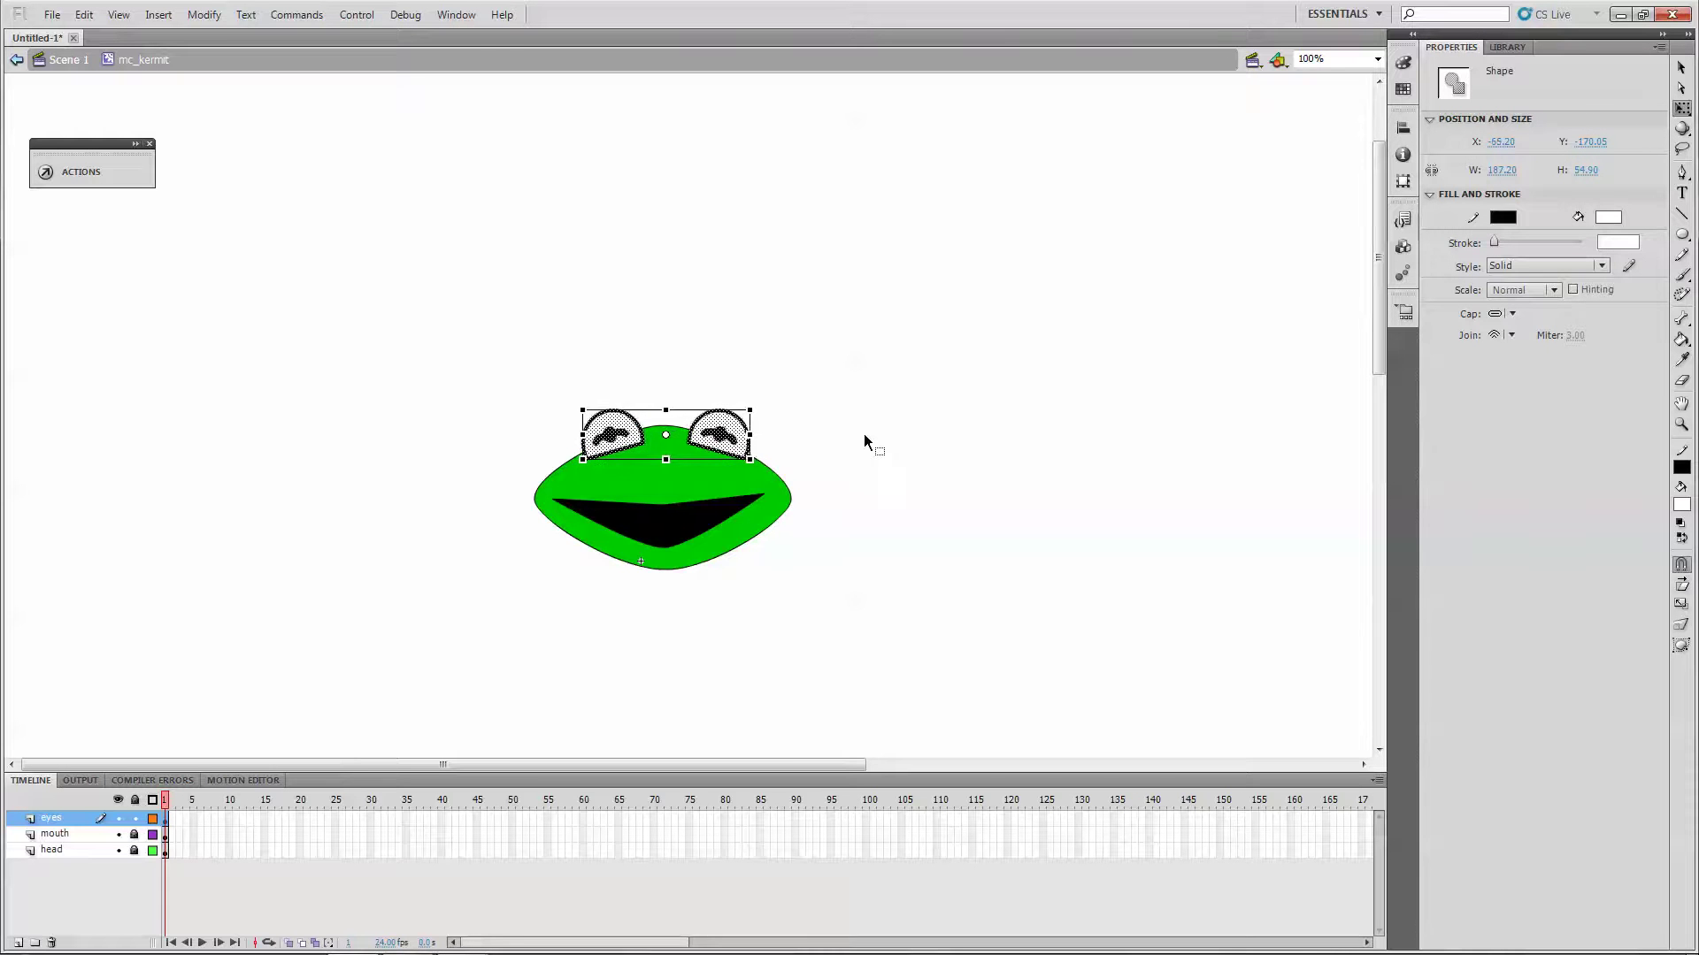
key(Left)
key(Left)
click(863, 432)
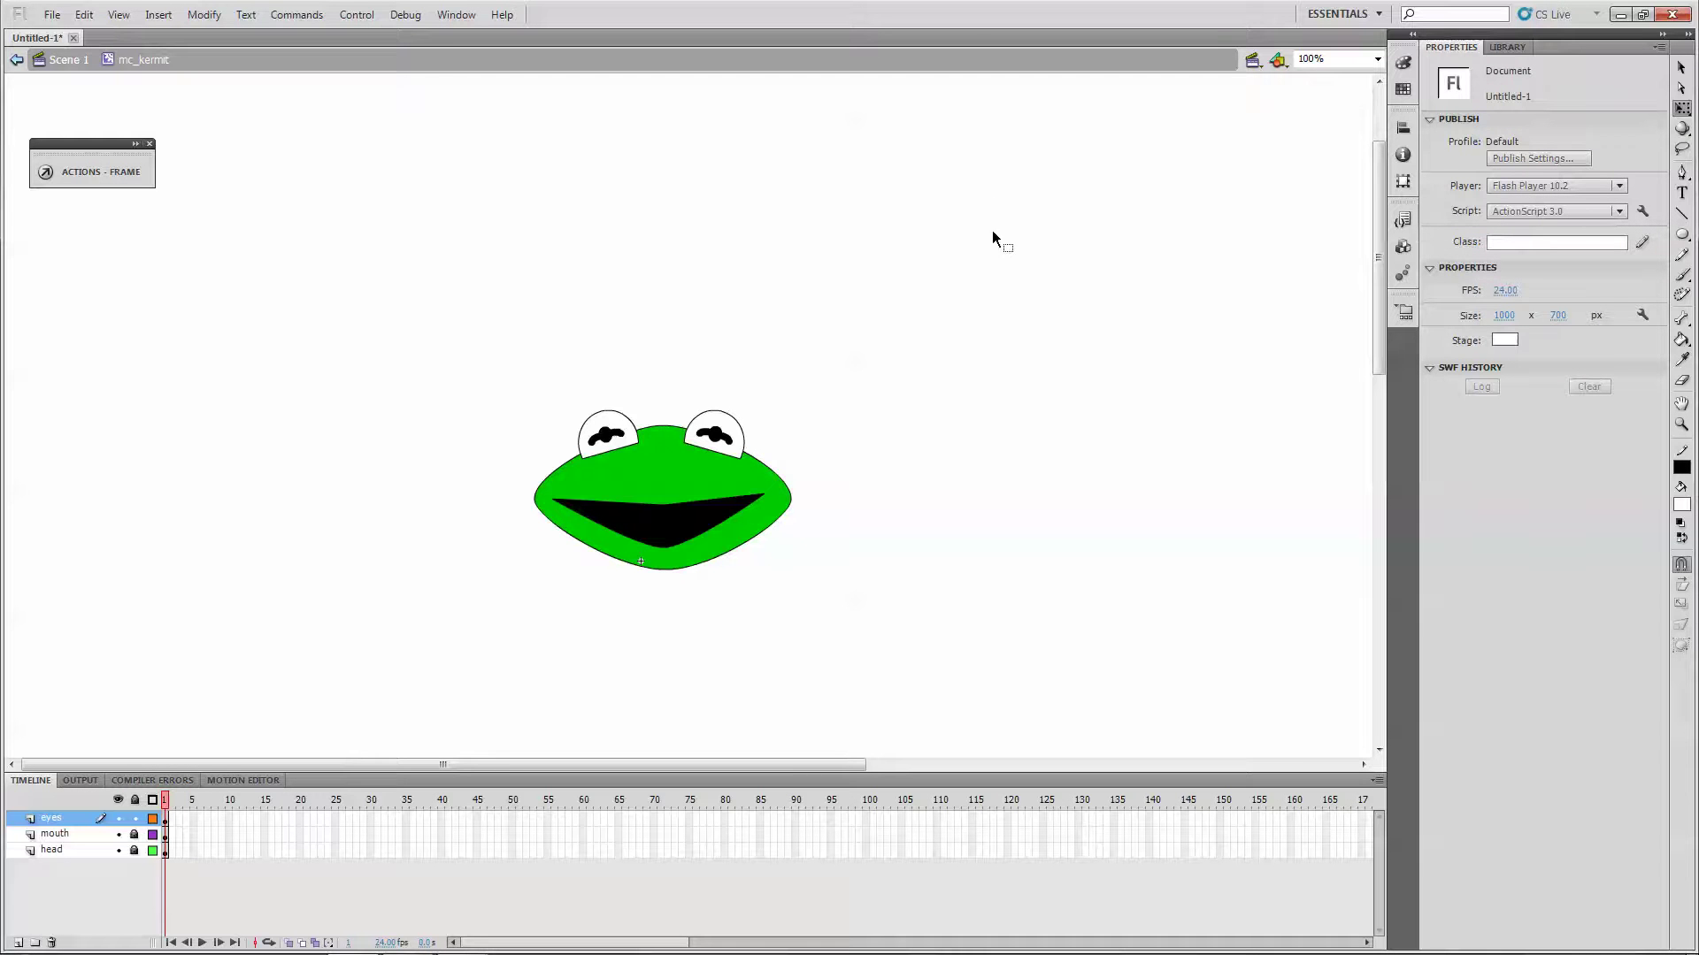
Add a new layer above the eyes layer and name it neck.
click(18, 943)
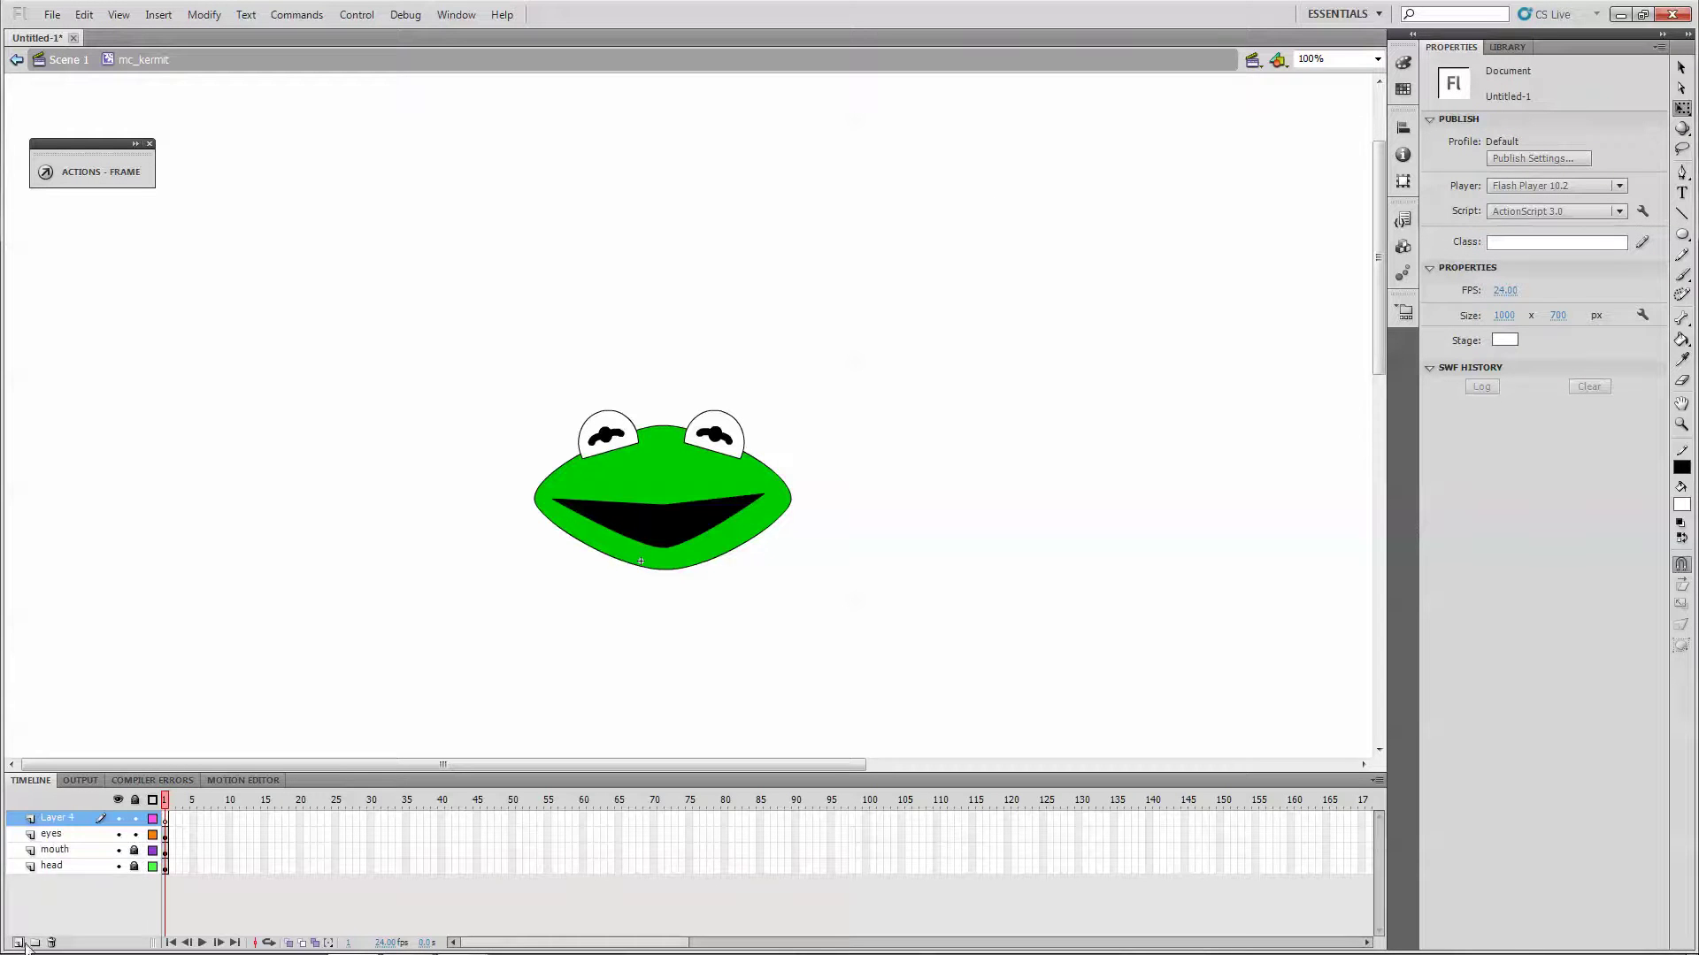
double_click(64, 825)
text(neck)
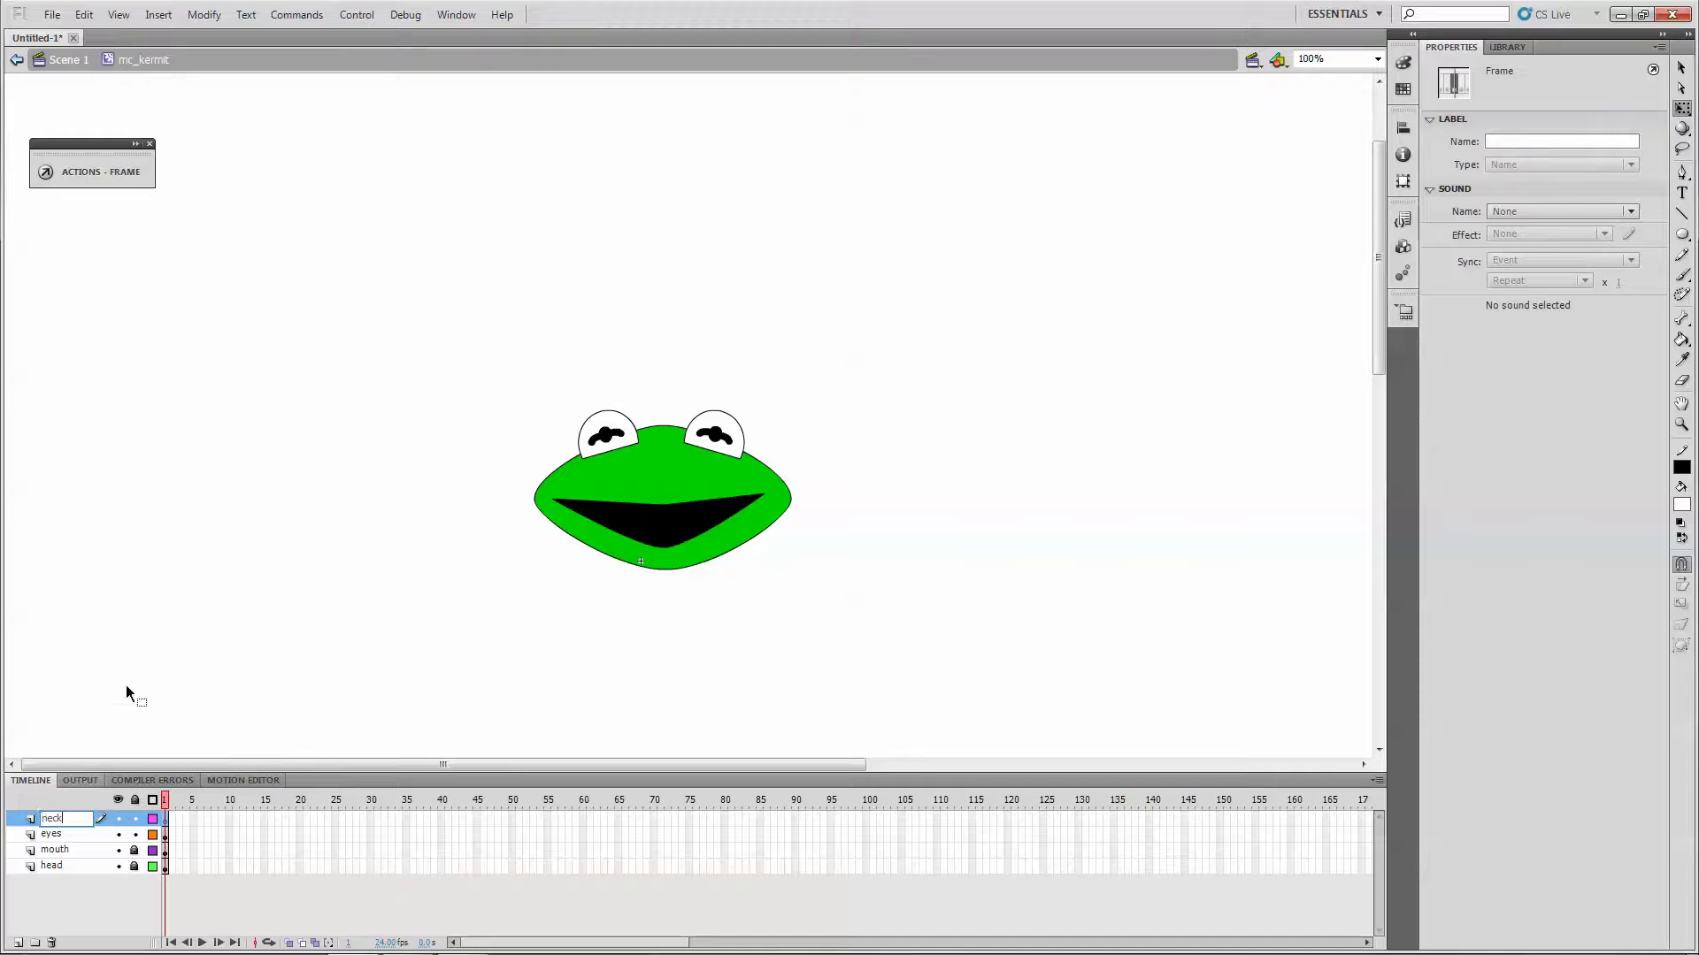
click(135, 660)
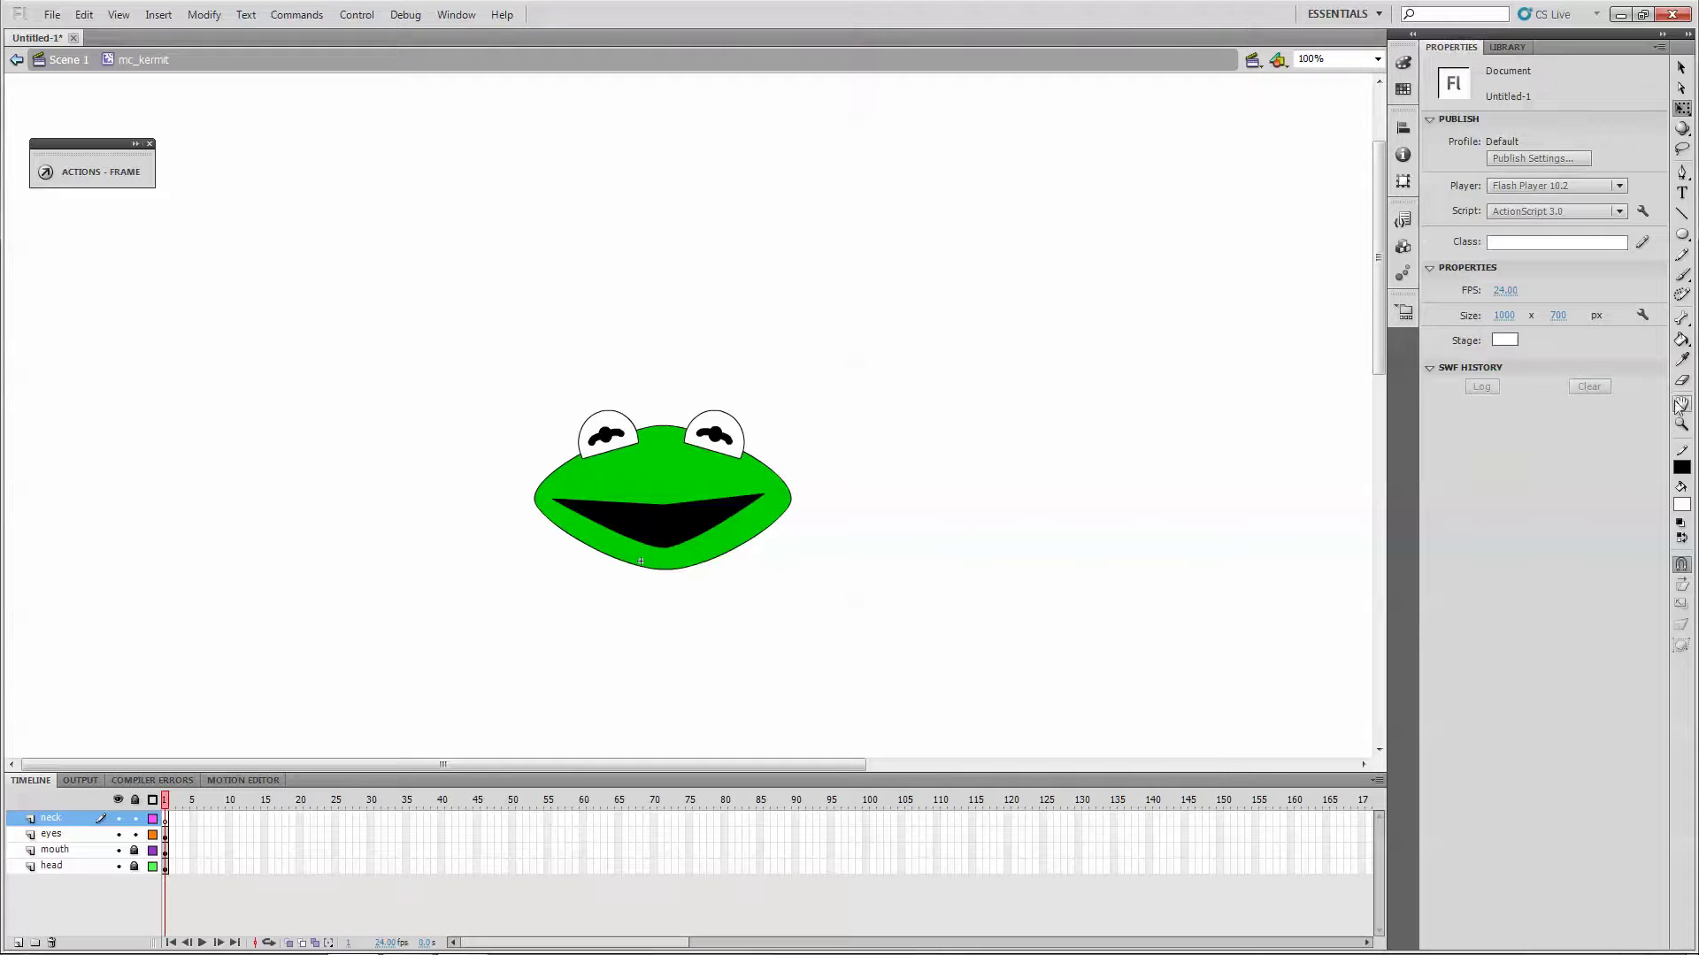
Sample the head's green as the fill colour and draw a closed, flared neck outline with a curved base below the head using the Pen tool.
click(1681, 361)
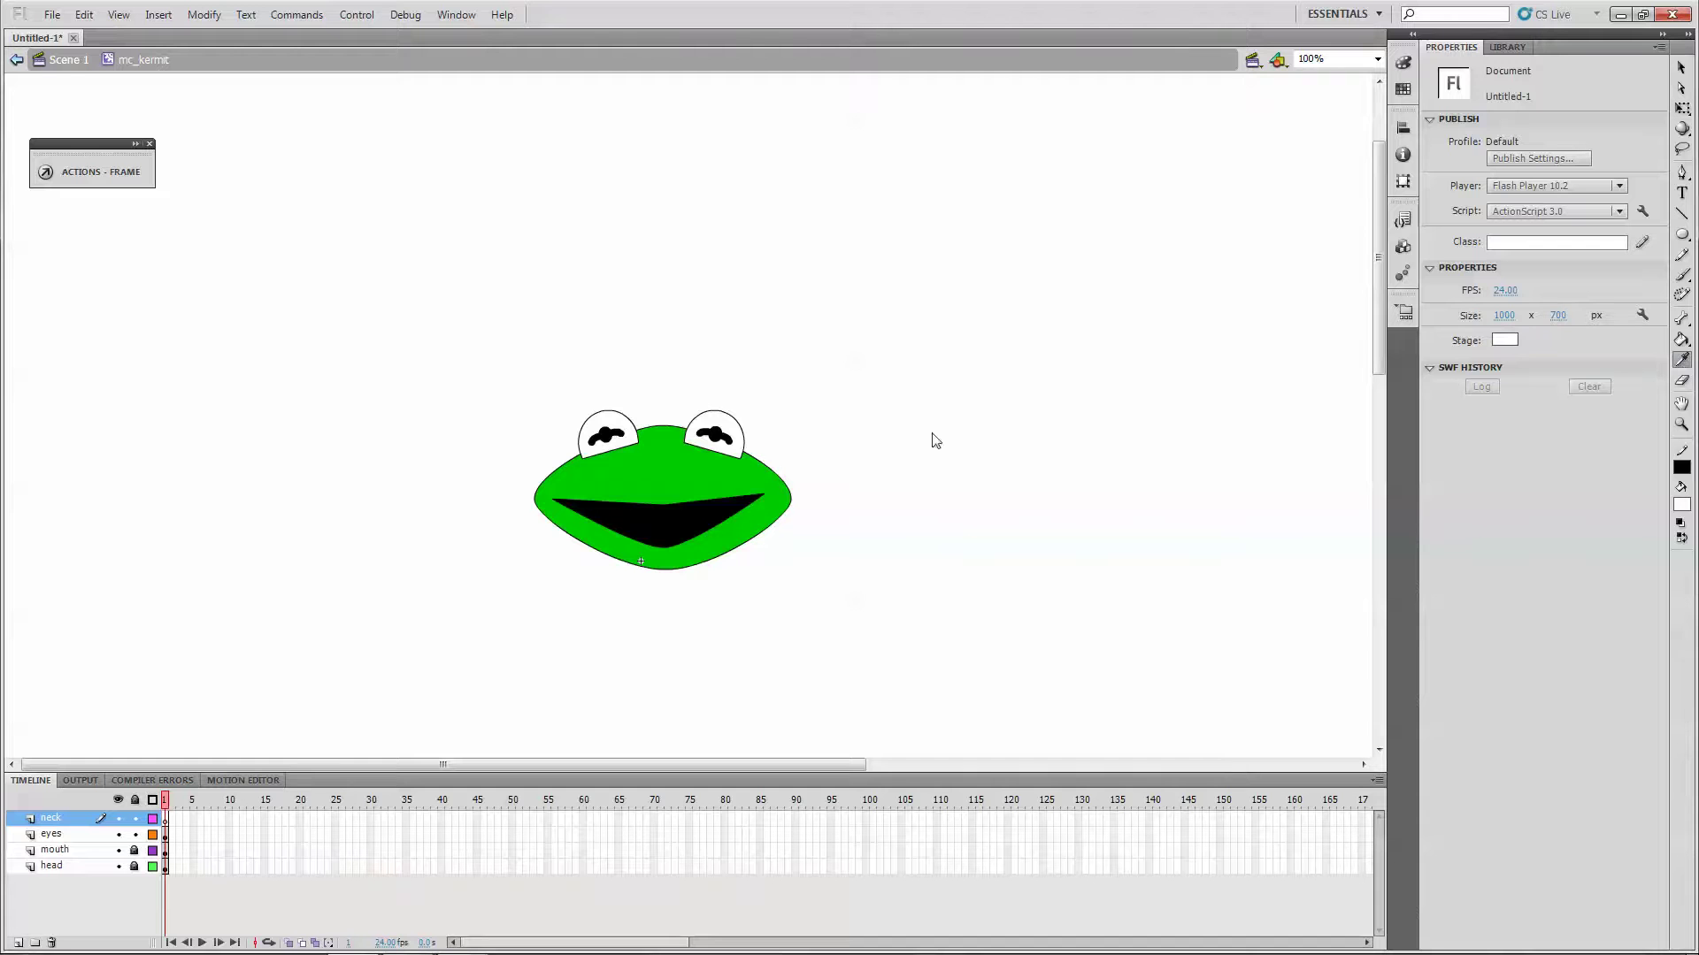
click(702, 485)
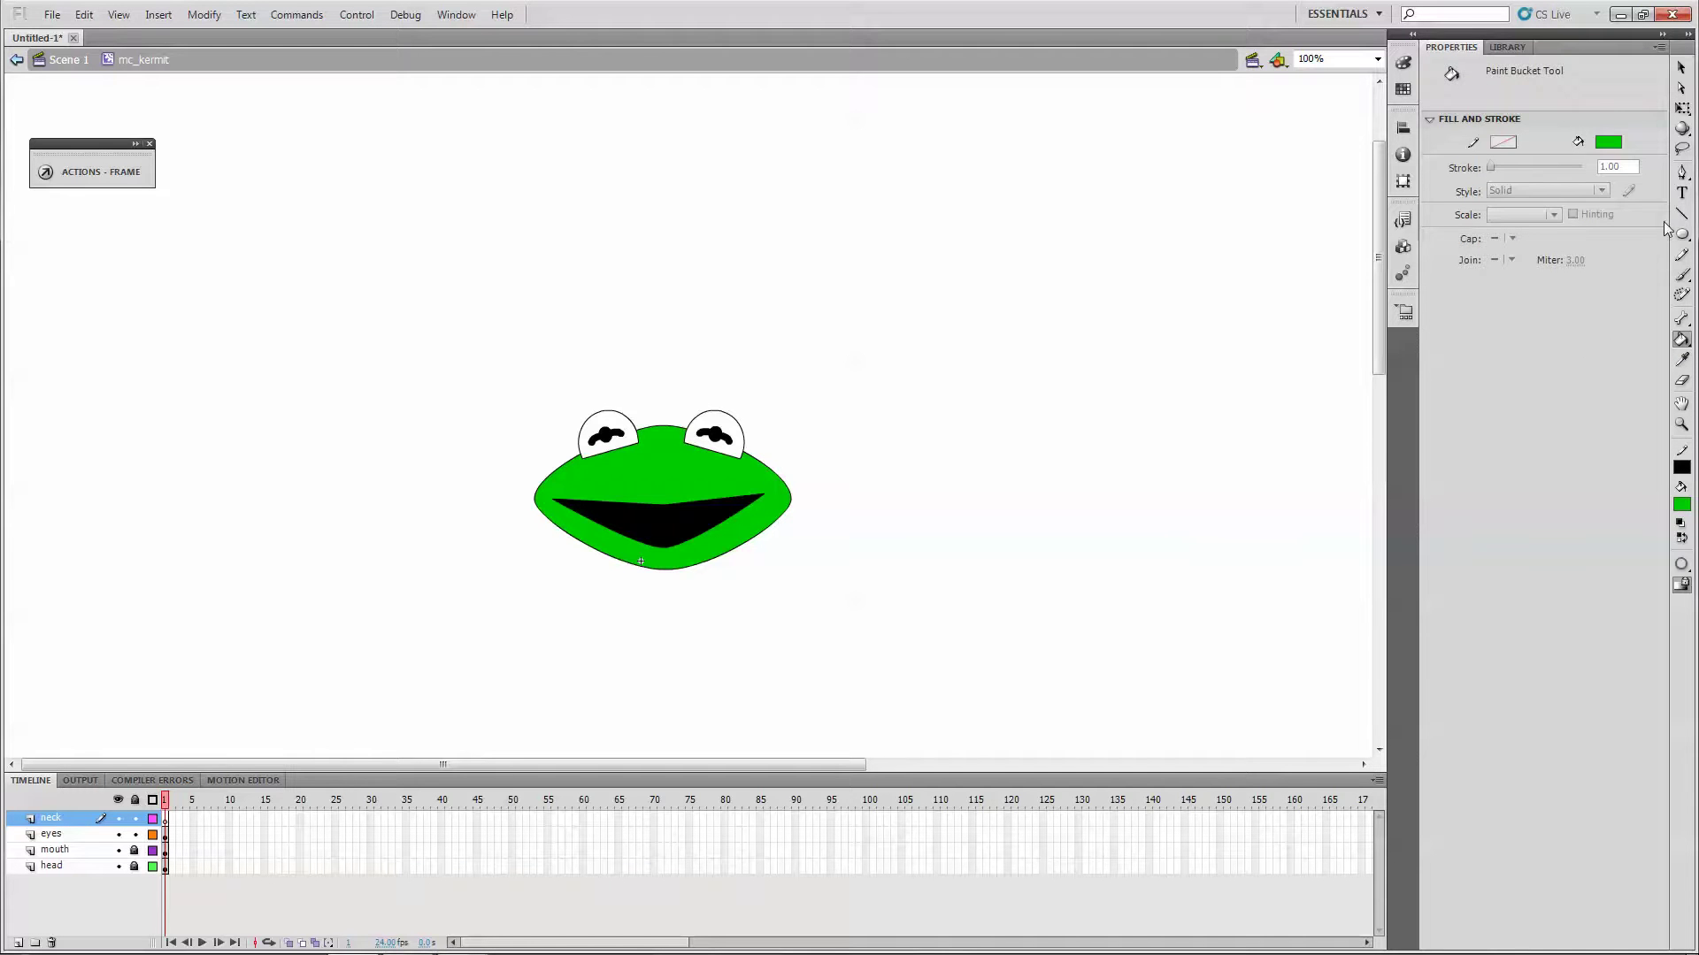
click(1682, 173)
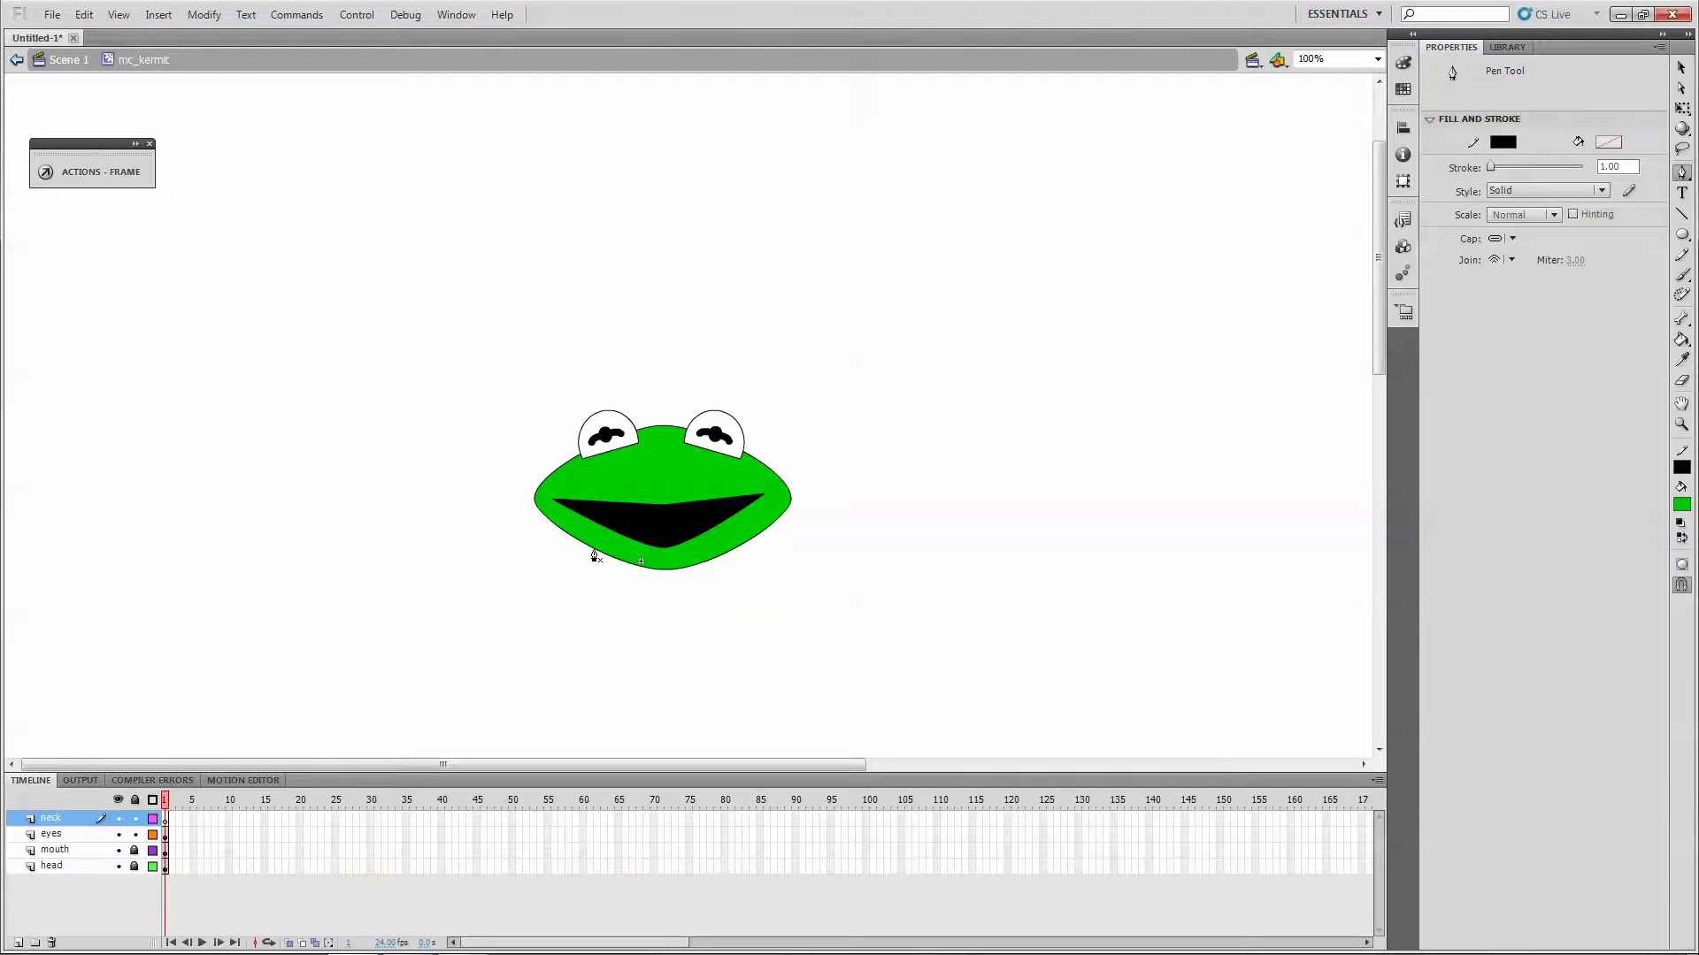
click(571, 632)
drag(650, 639, 730, 608)
click(712, 547)
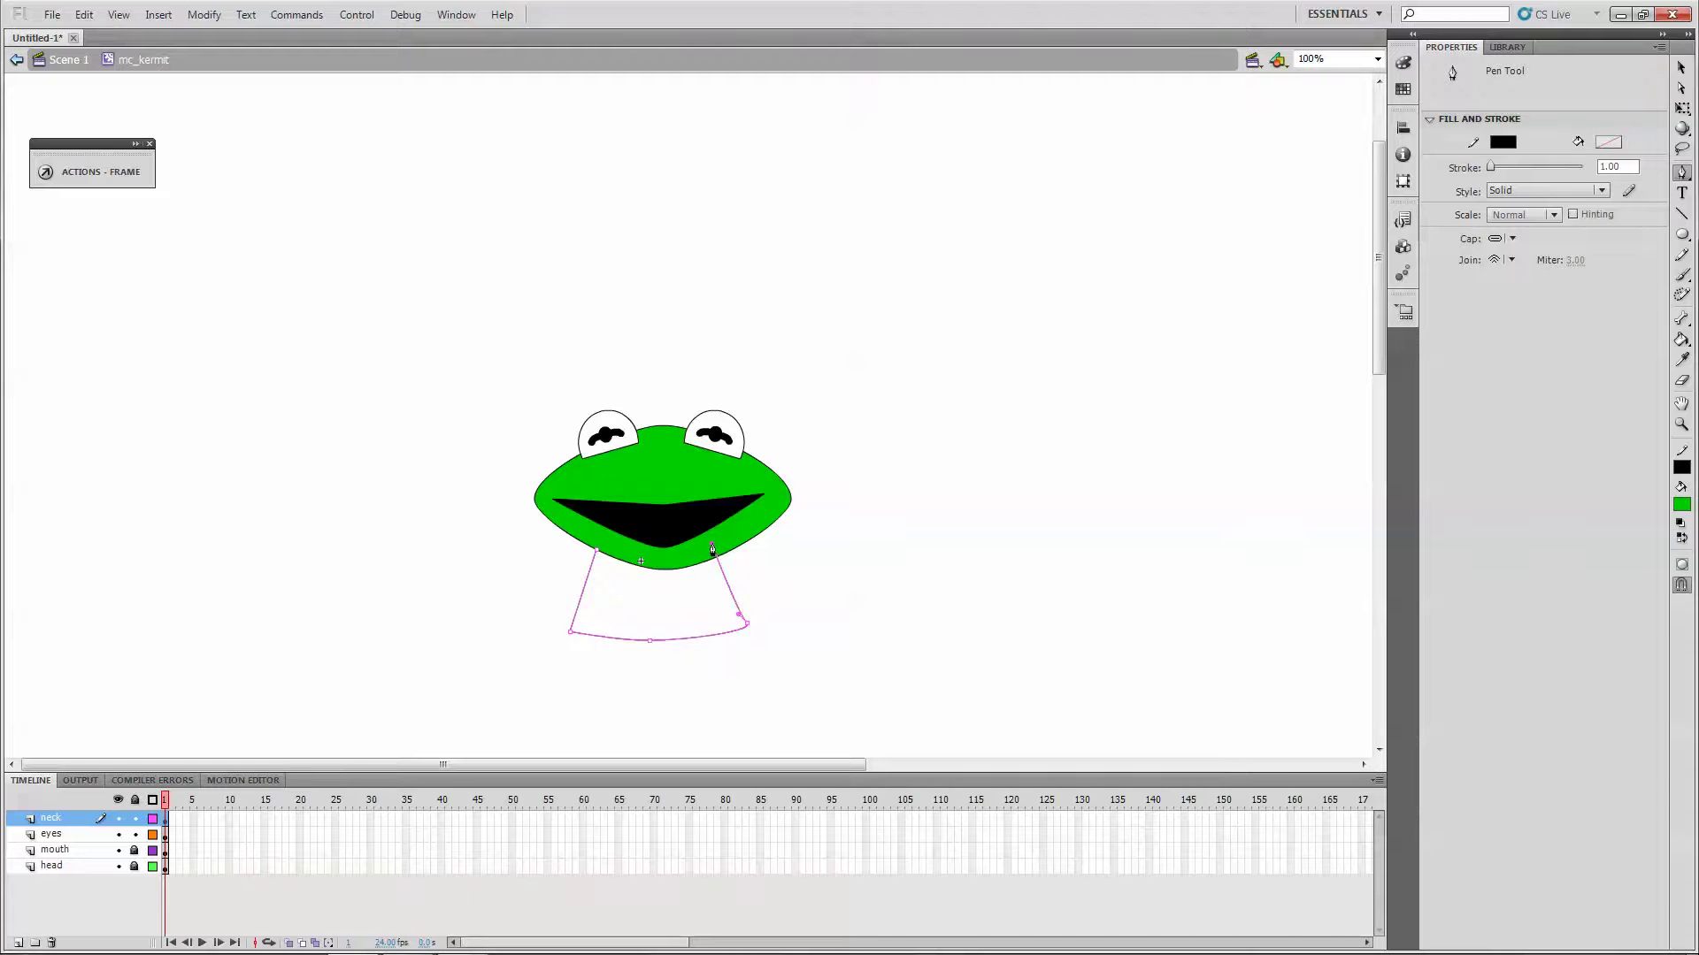
click(597, 552)
Fill the neck outline with the head's green and move the neck layer below the head layer.
click(1682, 339)
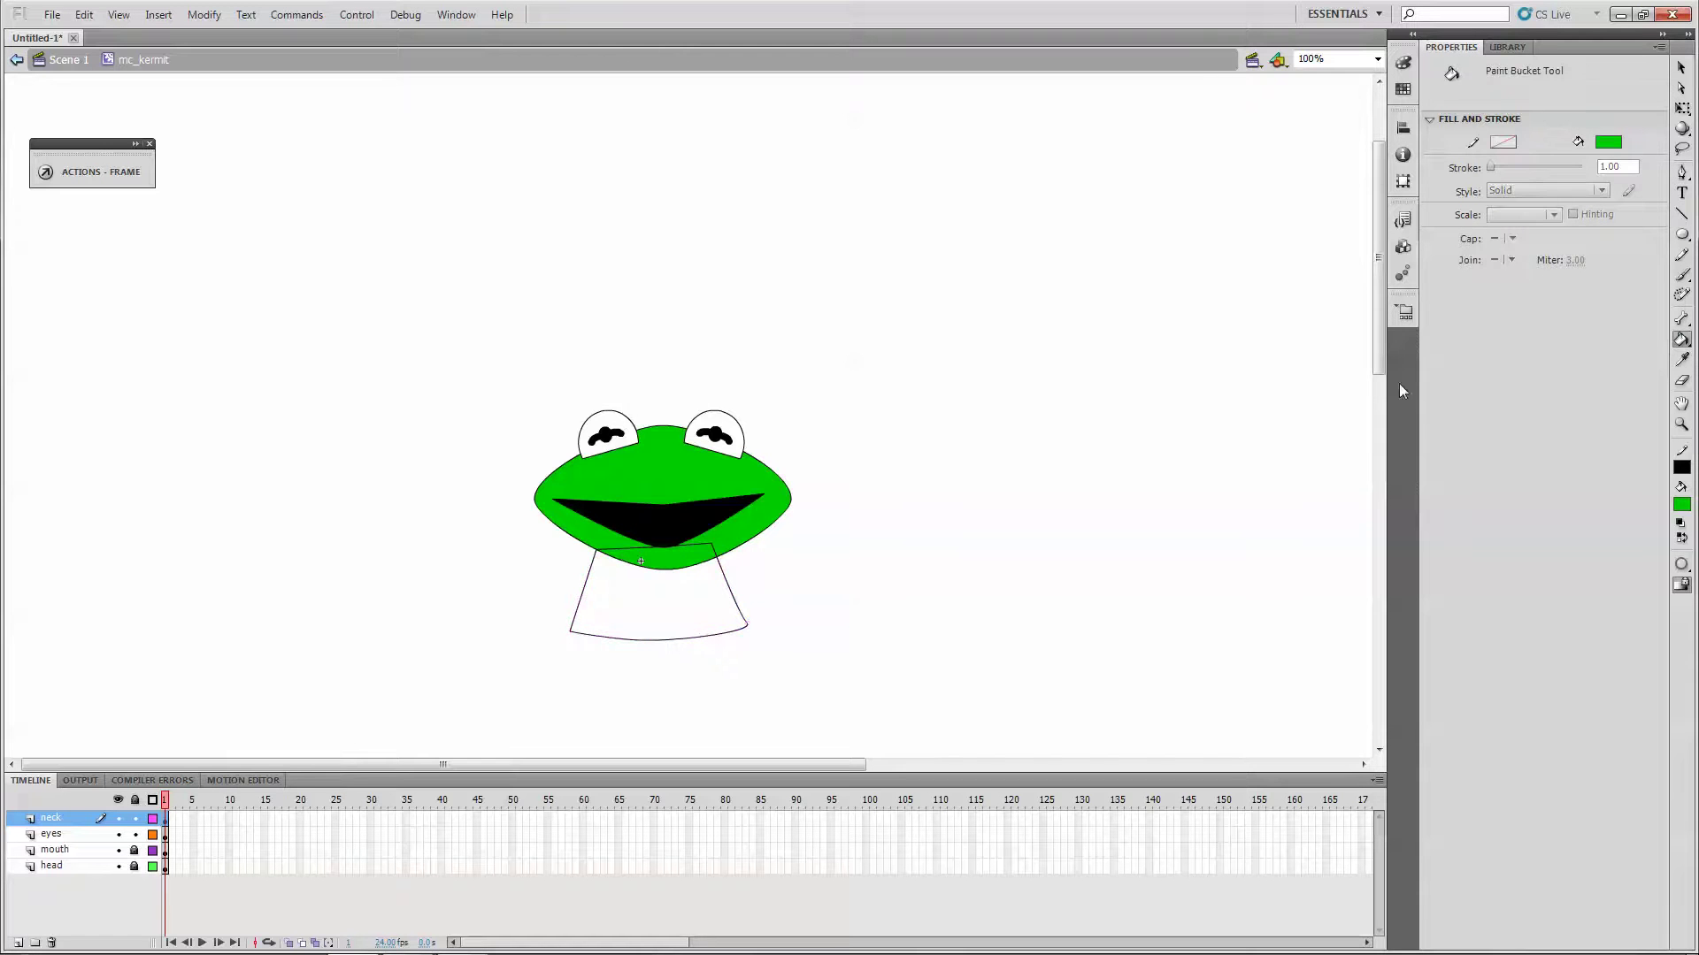
click(668, 605)
drag(65, 819, 60, 872)
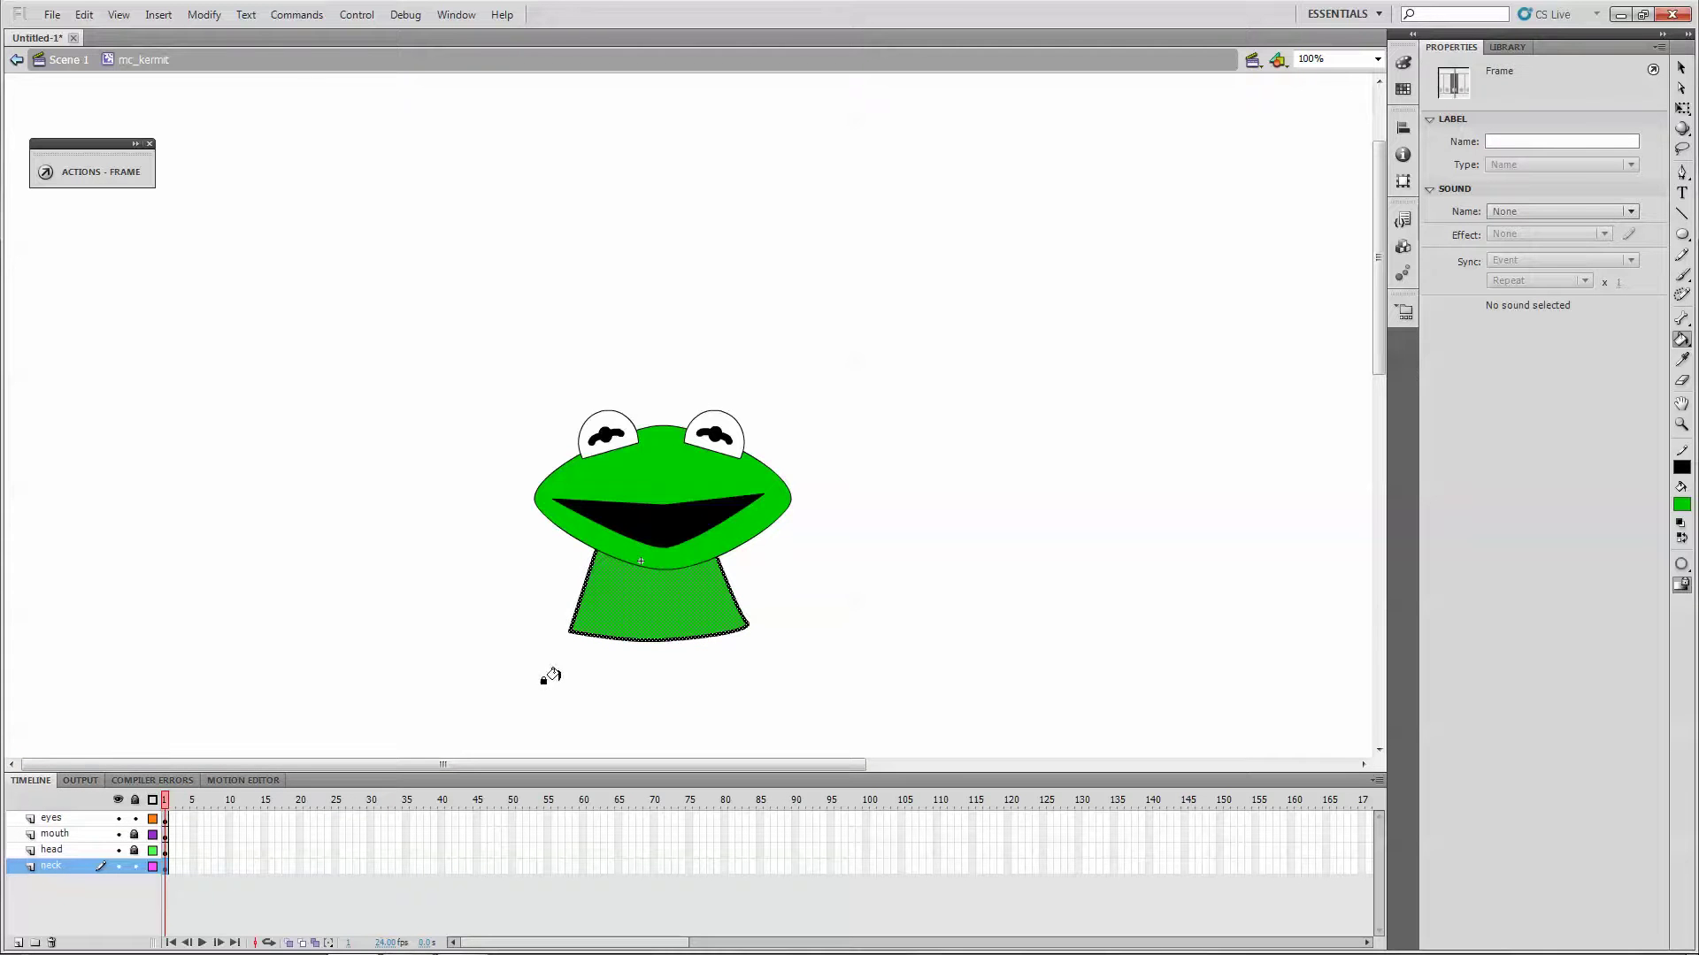
Shift the neck shape slightly to the right so that it is centred under the head.
click(1682, 68)
drag(666, 596, 676, 596)
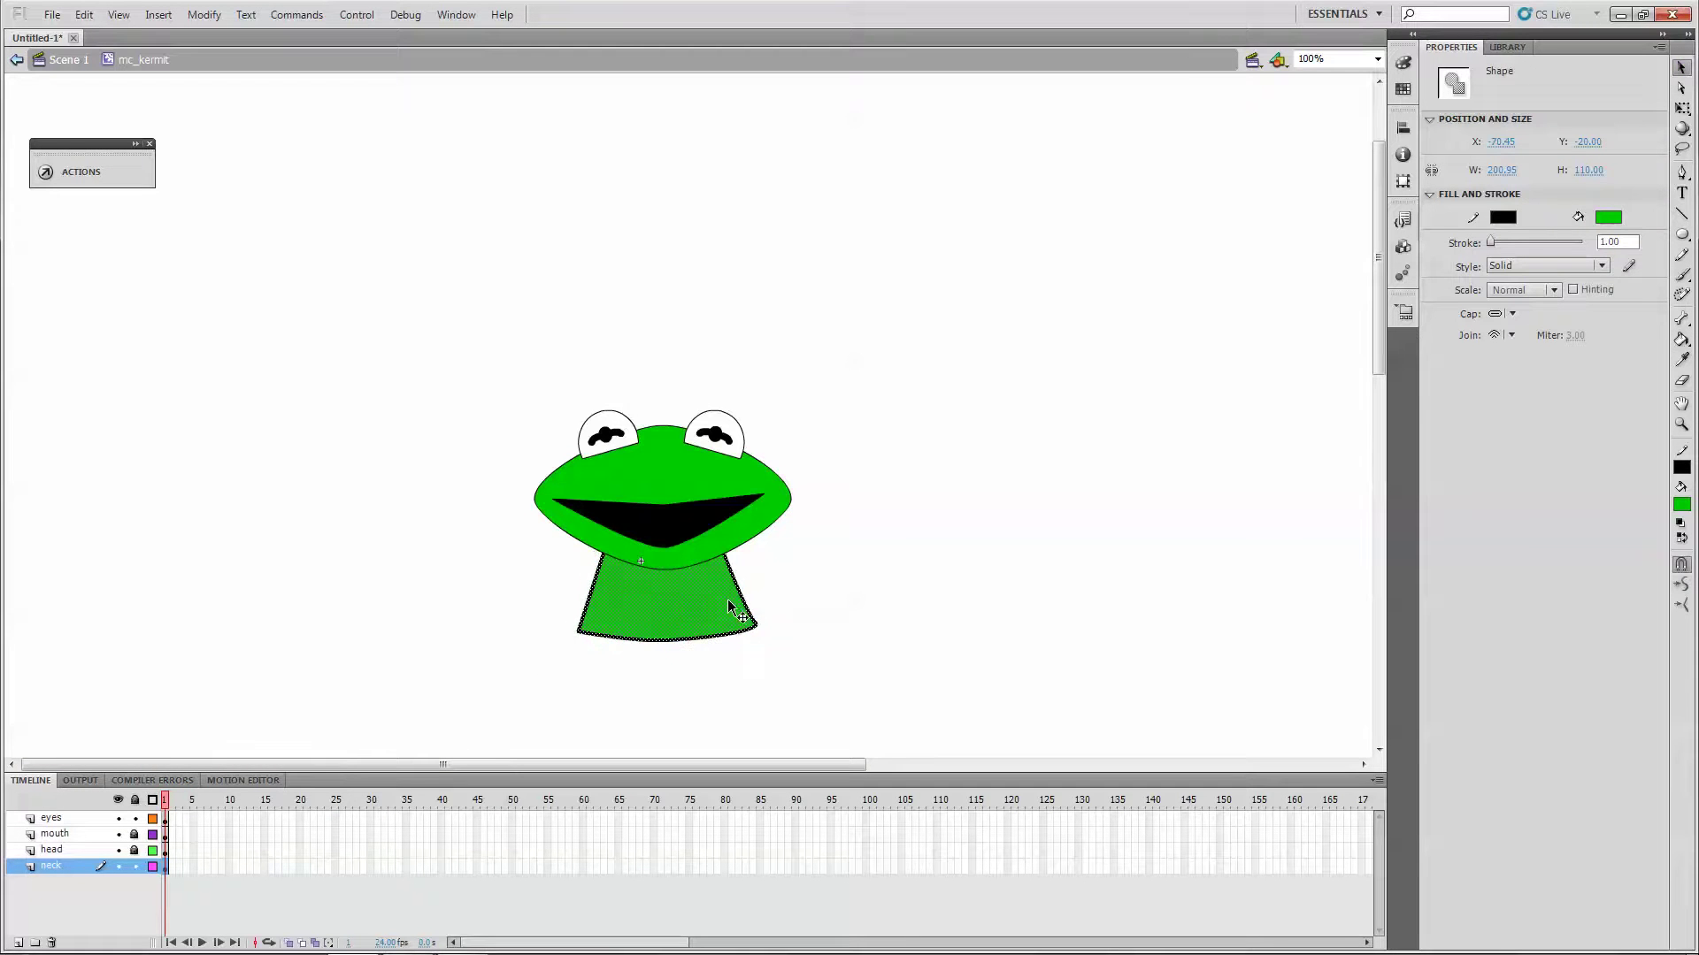
click(867, 598)
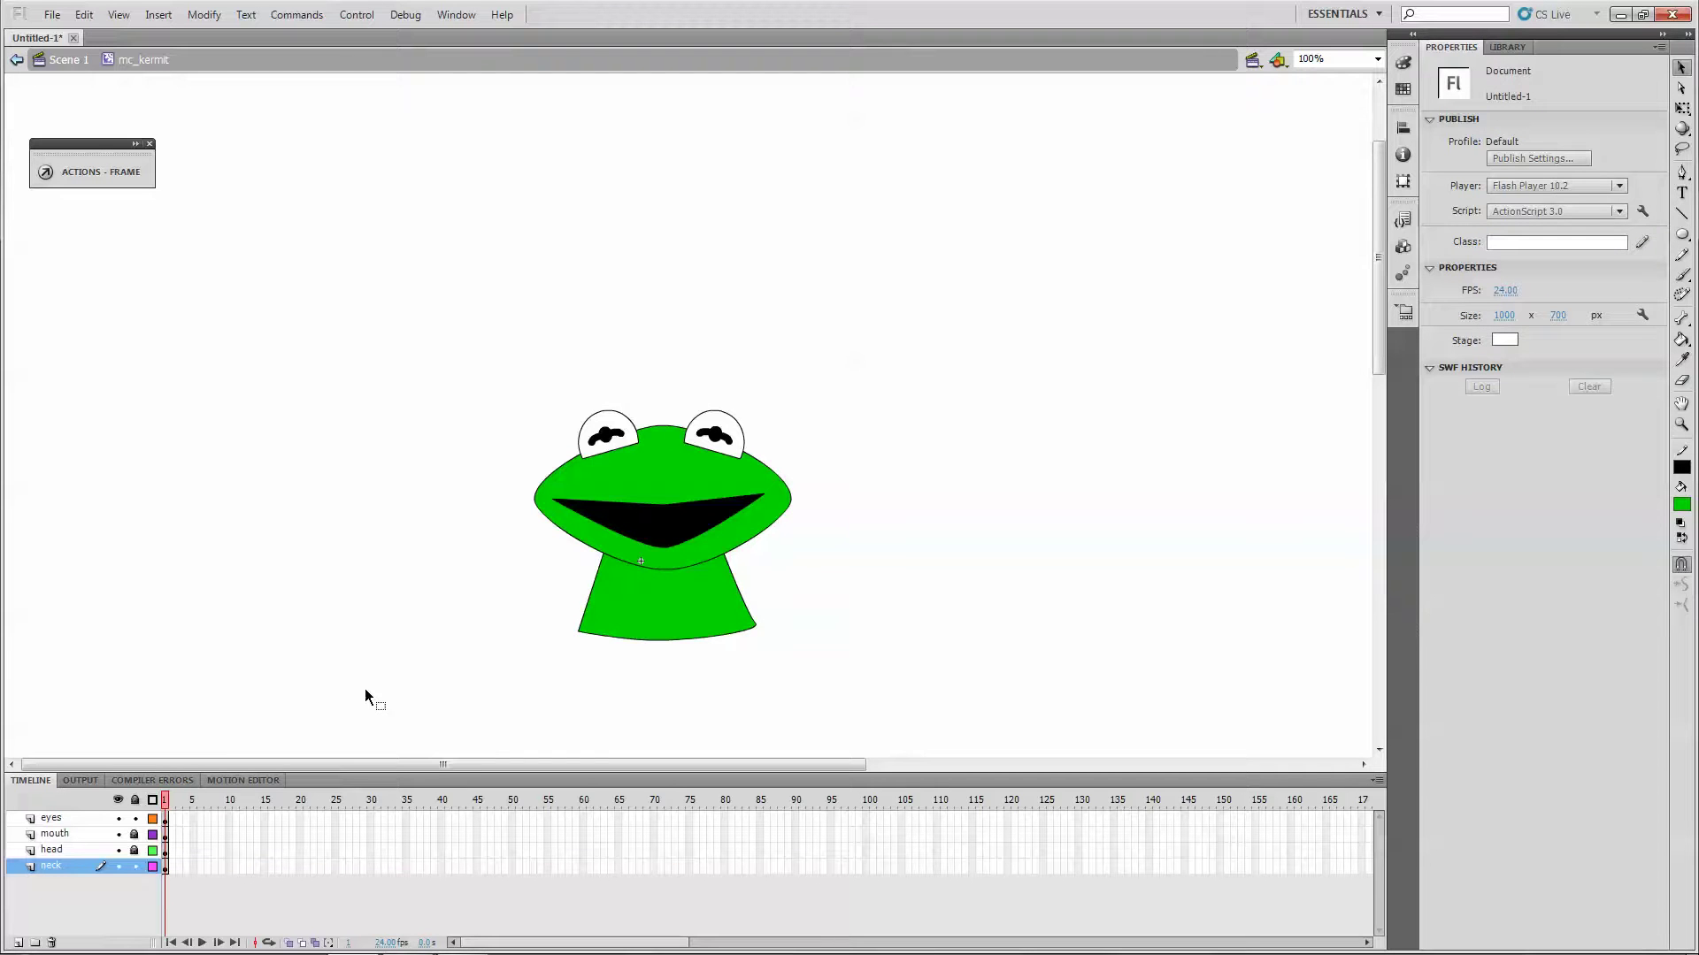
Add a new layer directly above the neck layer and name it collar.
click(17, 942)
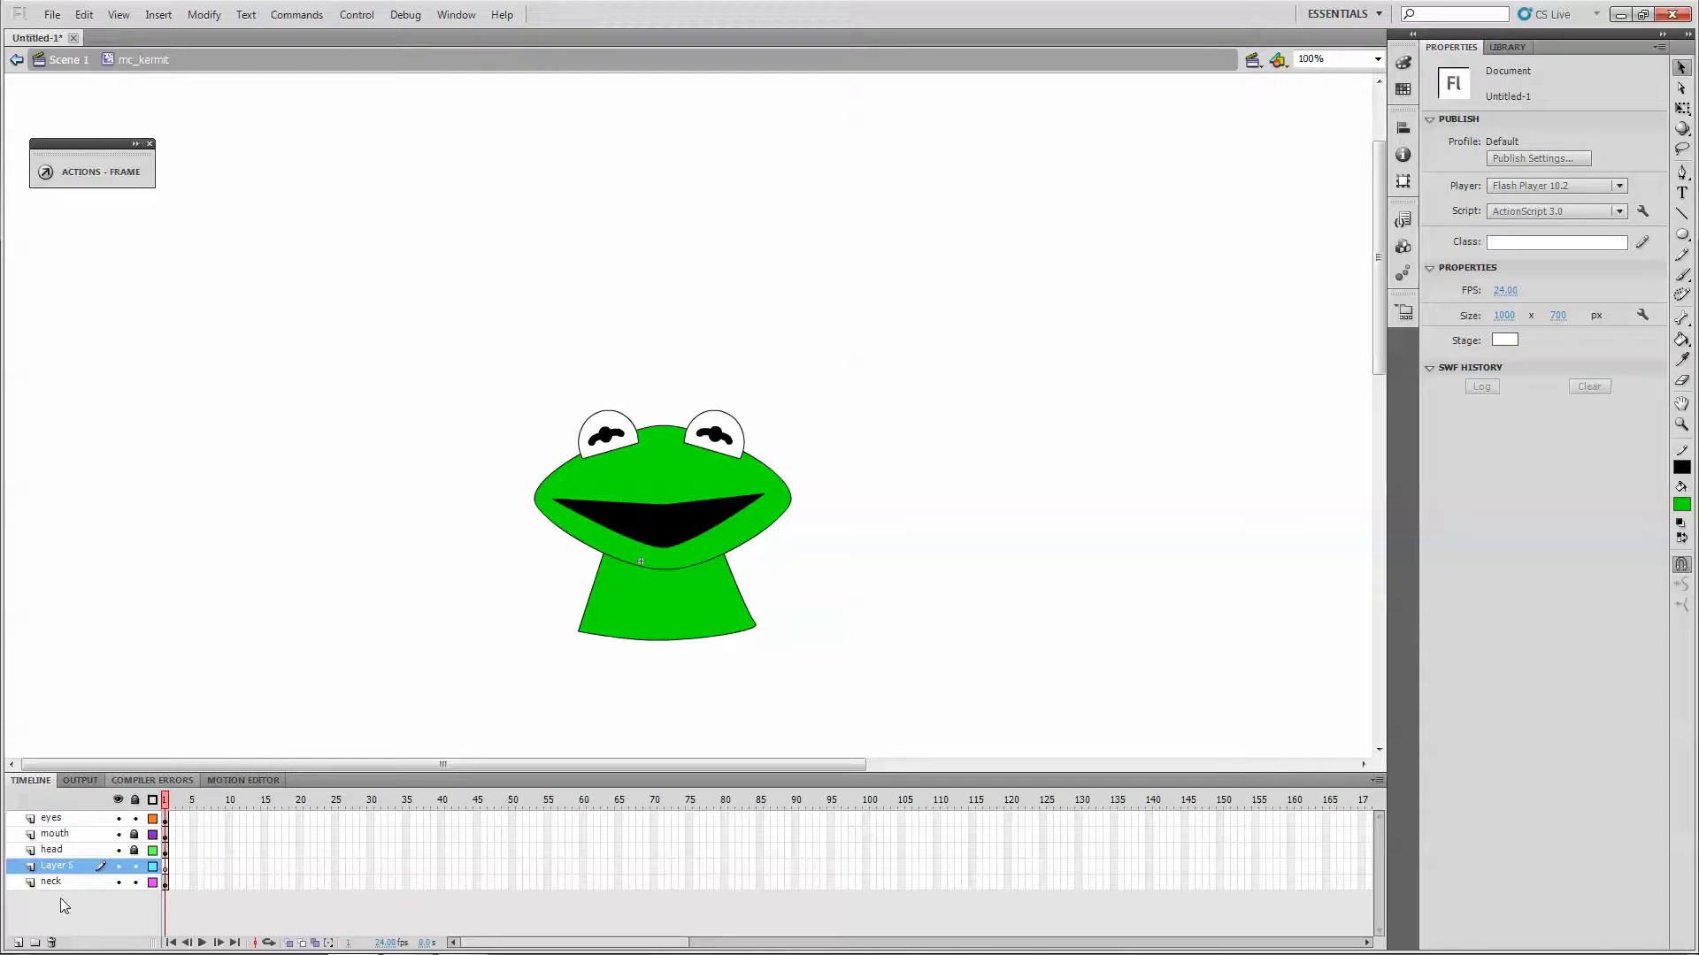
double_click(63, 872)
text(c)
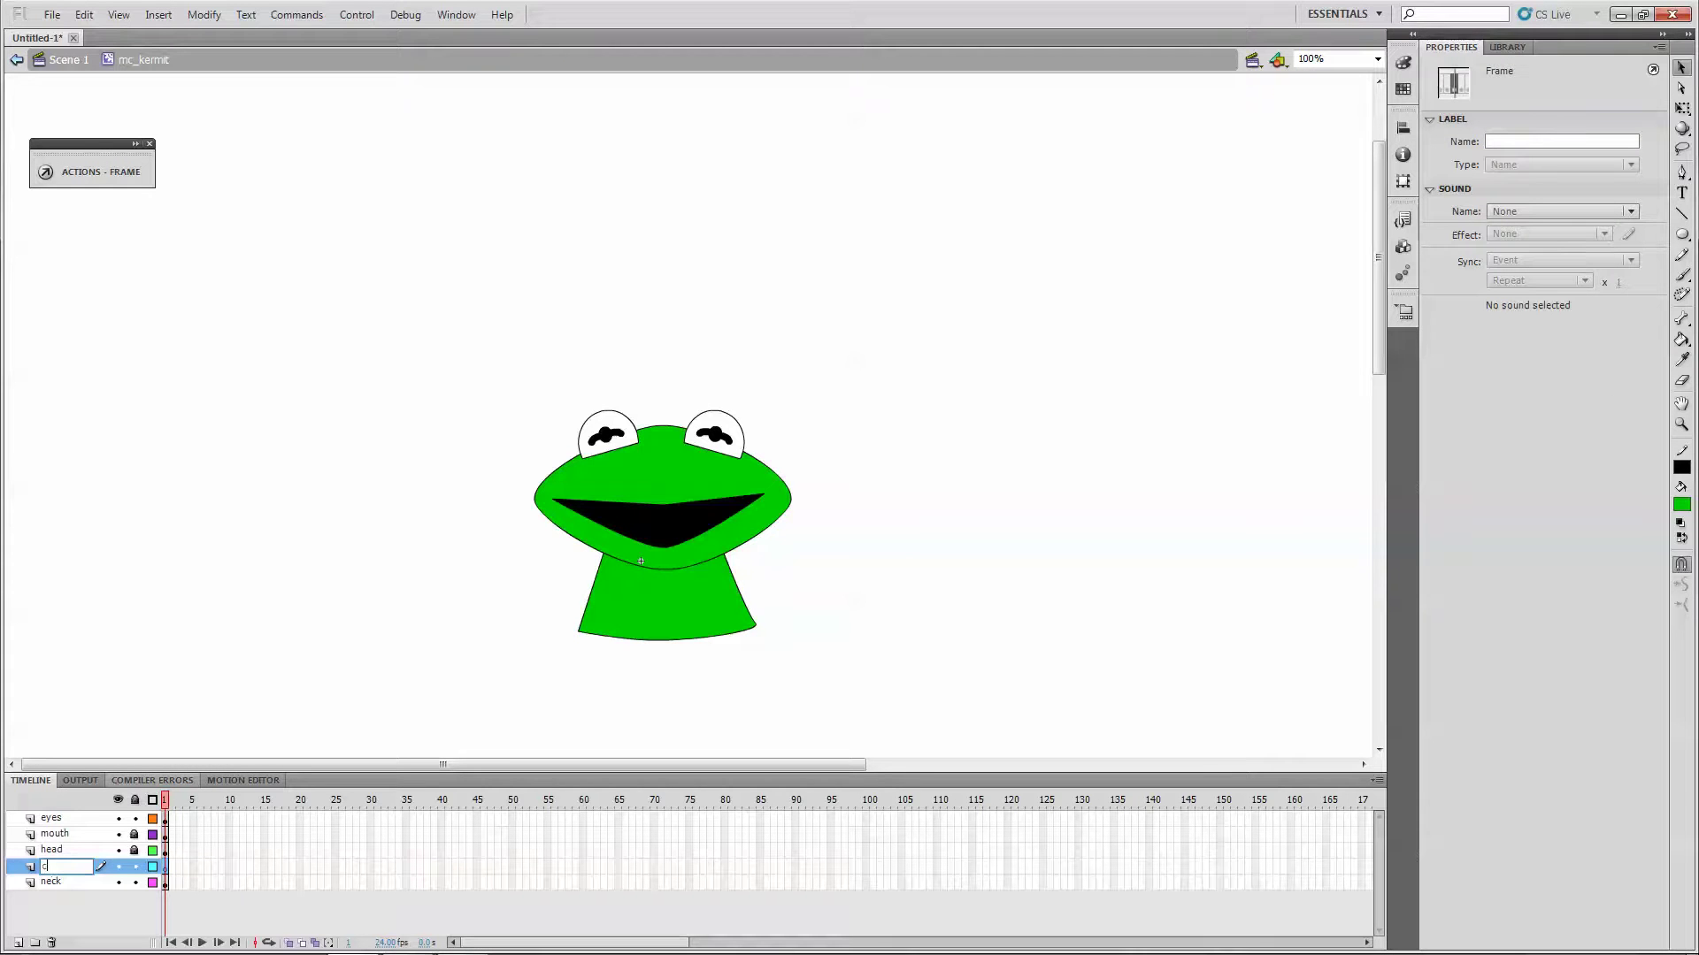
text(ollar)
key(Return)
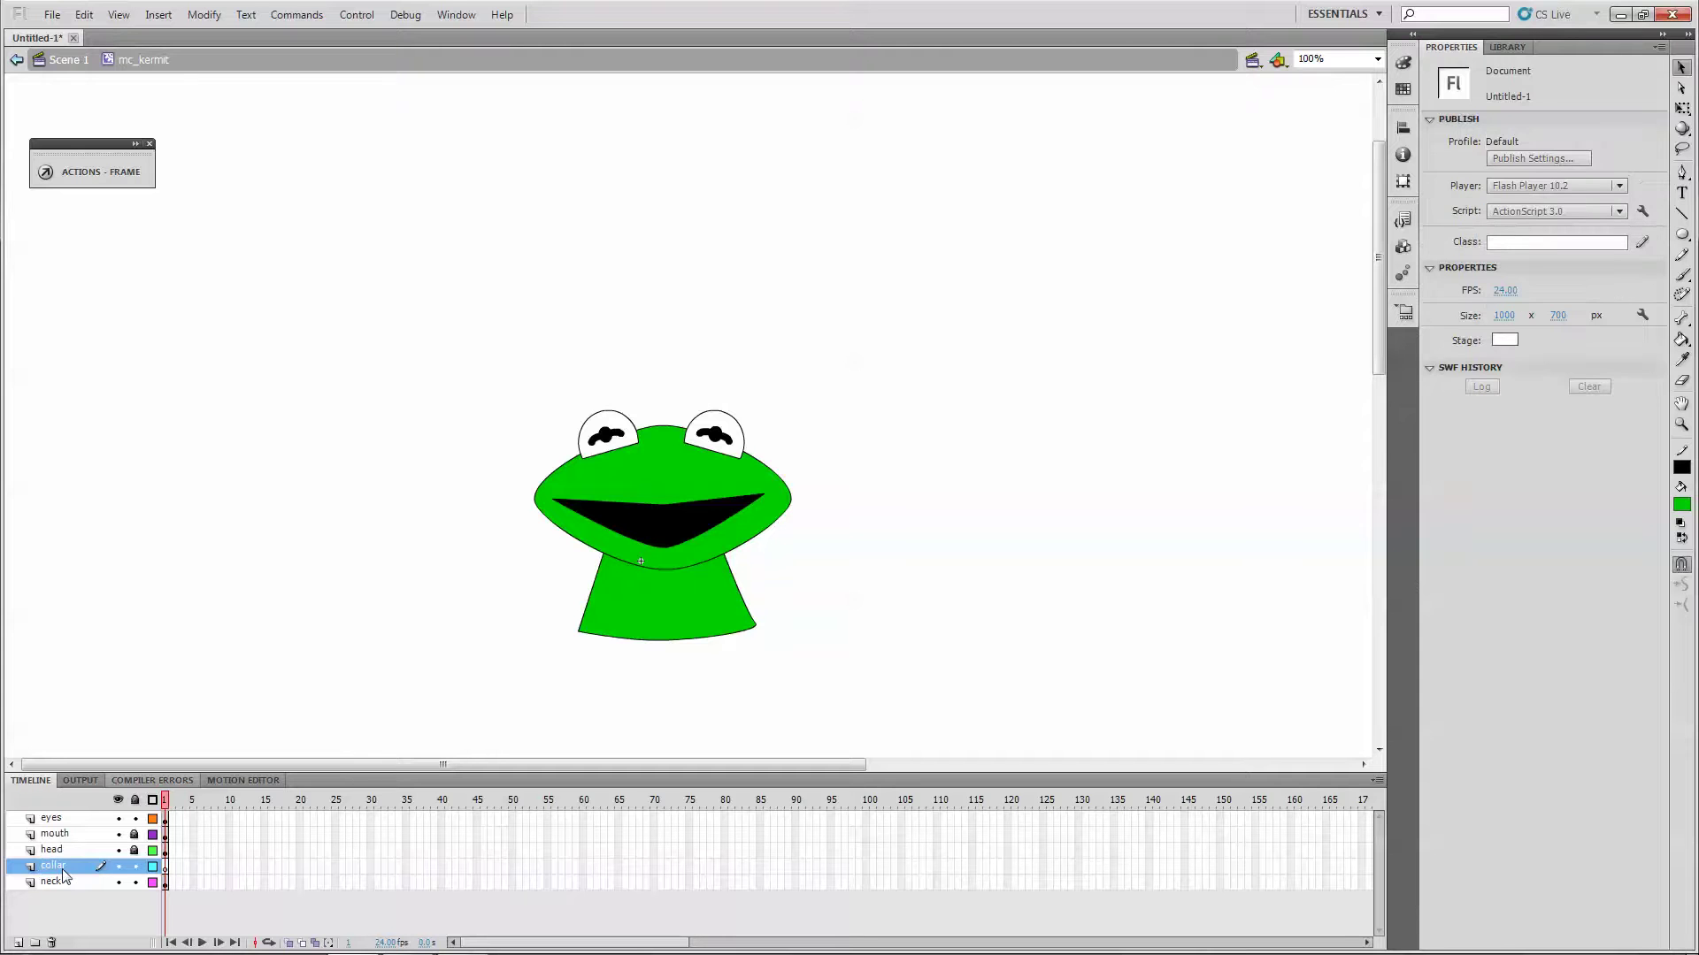
Check the collar in the browser's Kermit reference photo, then return to Flash and set the fill colour to a bright yellow-green.
key(alt+Tab)
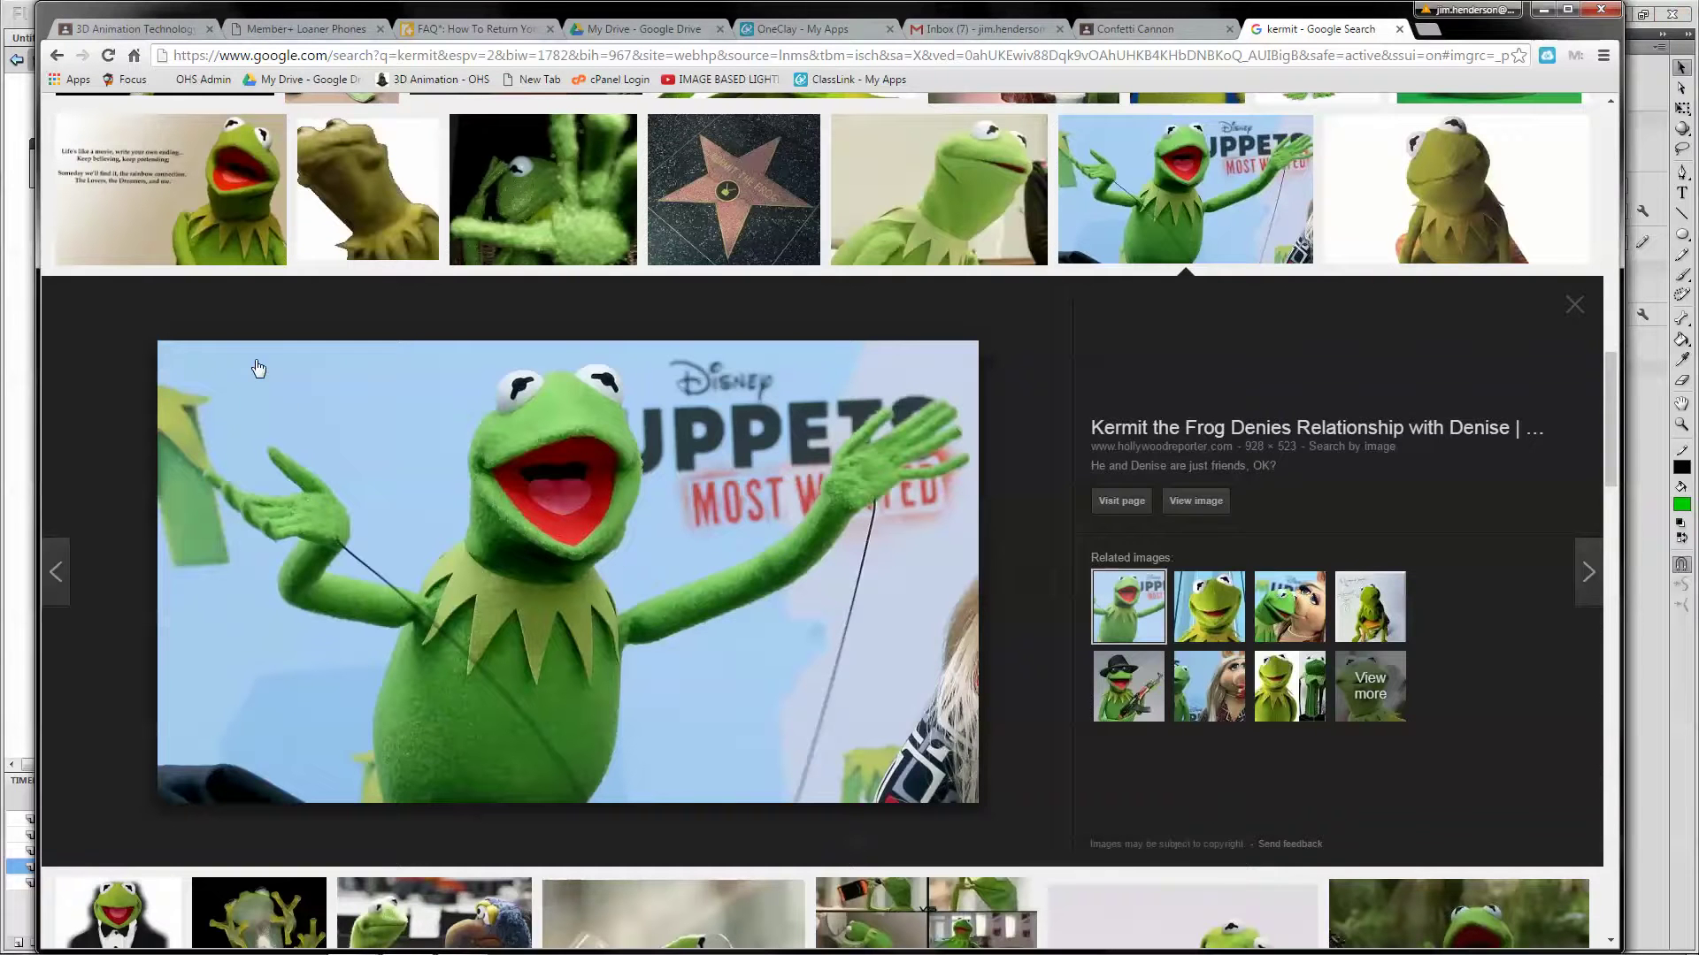
key(alt+Tab)
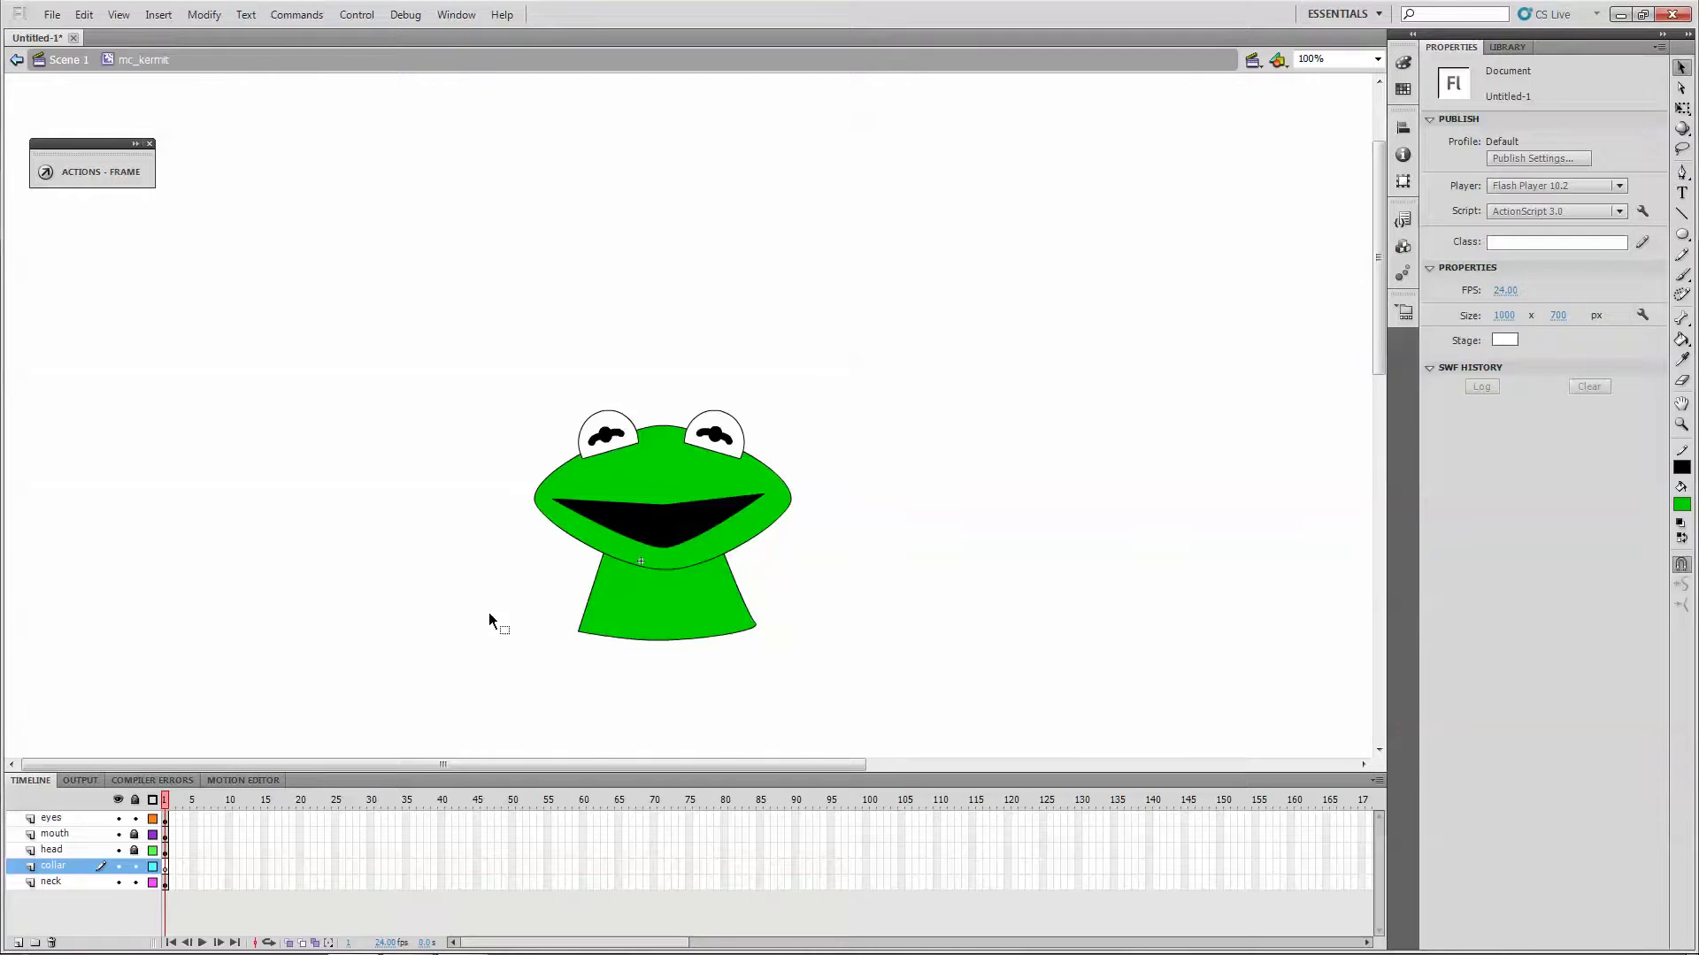
click(1682, 505)
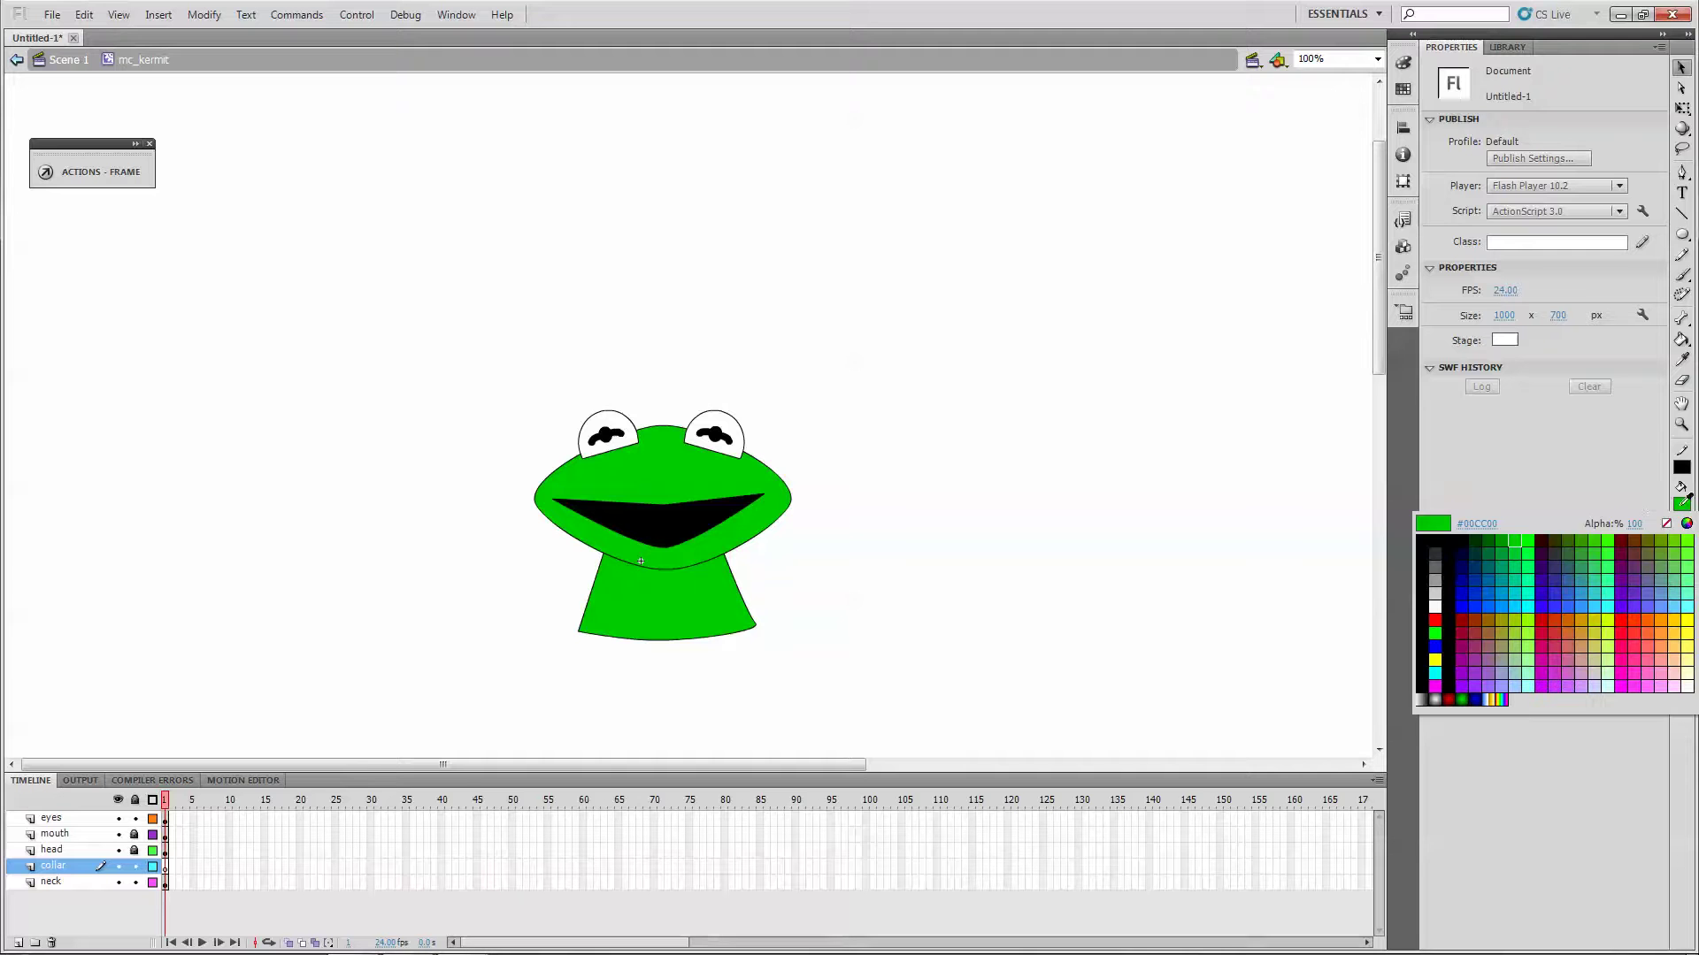
click(1685, 553)
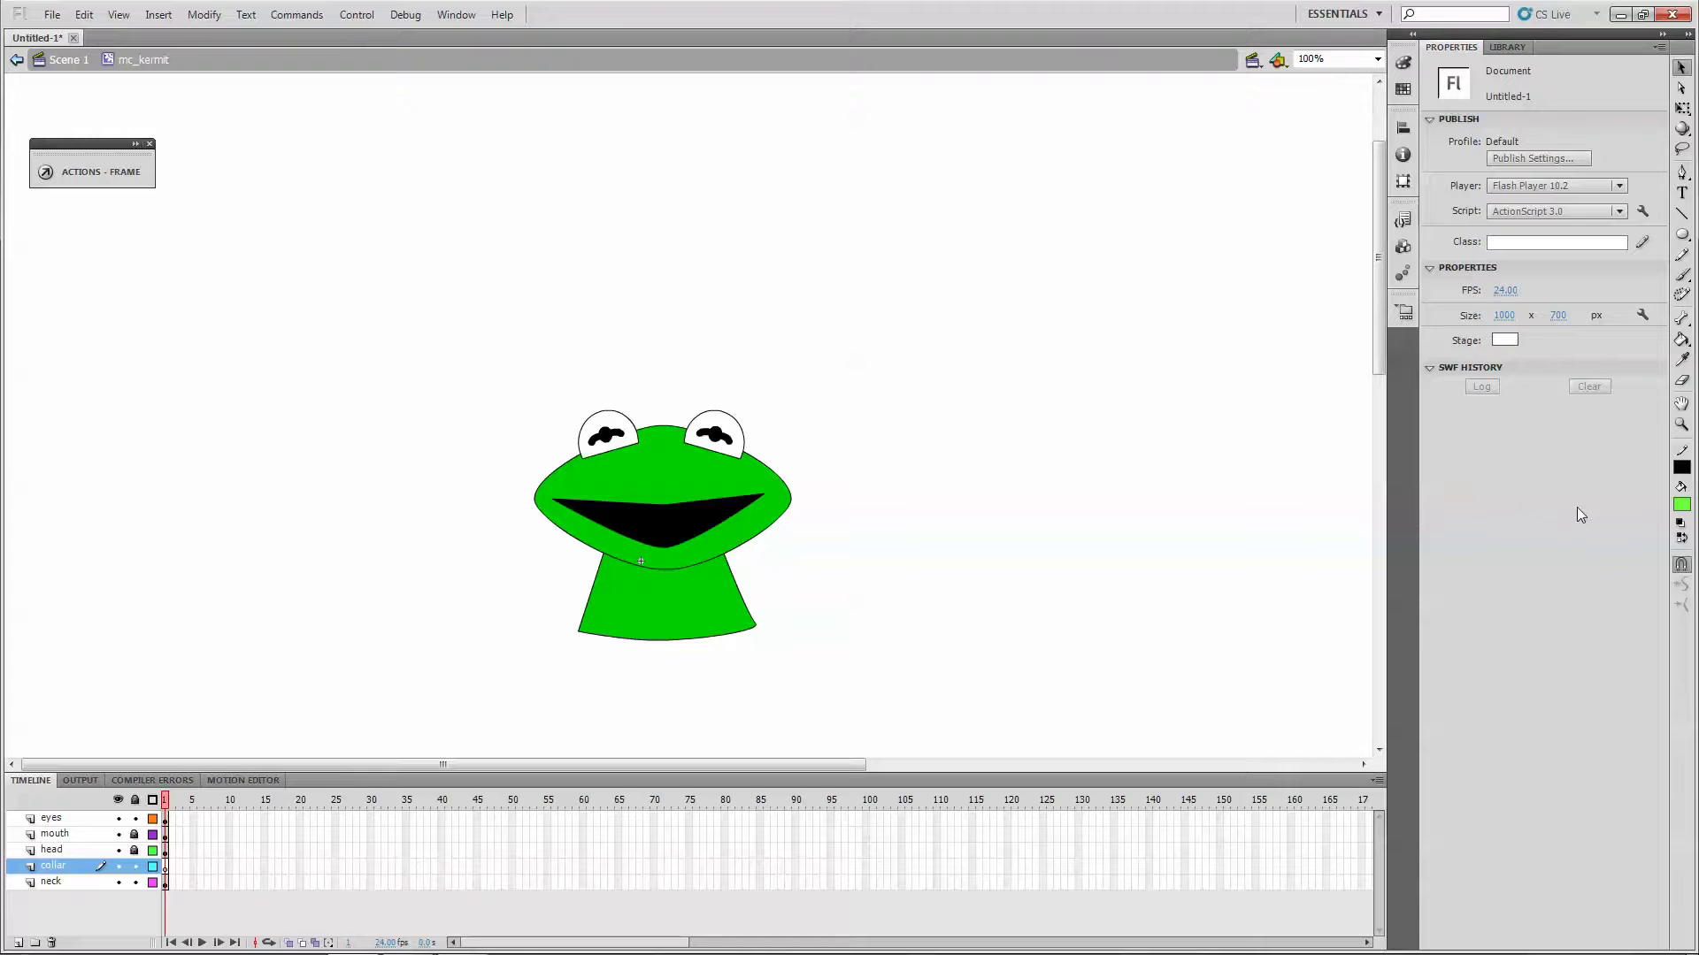
click(1682, 505)
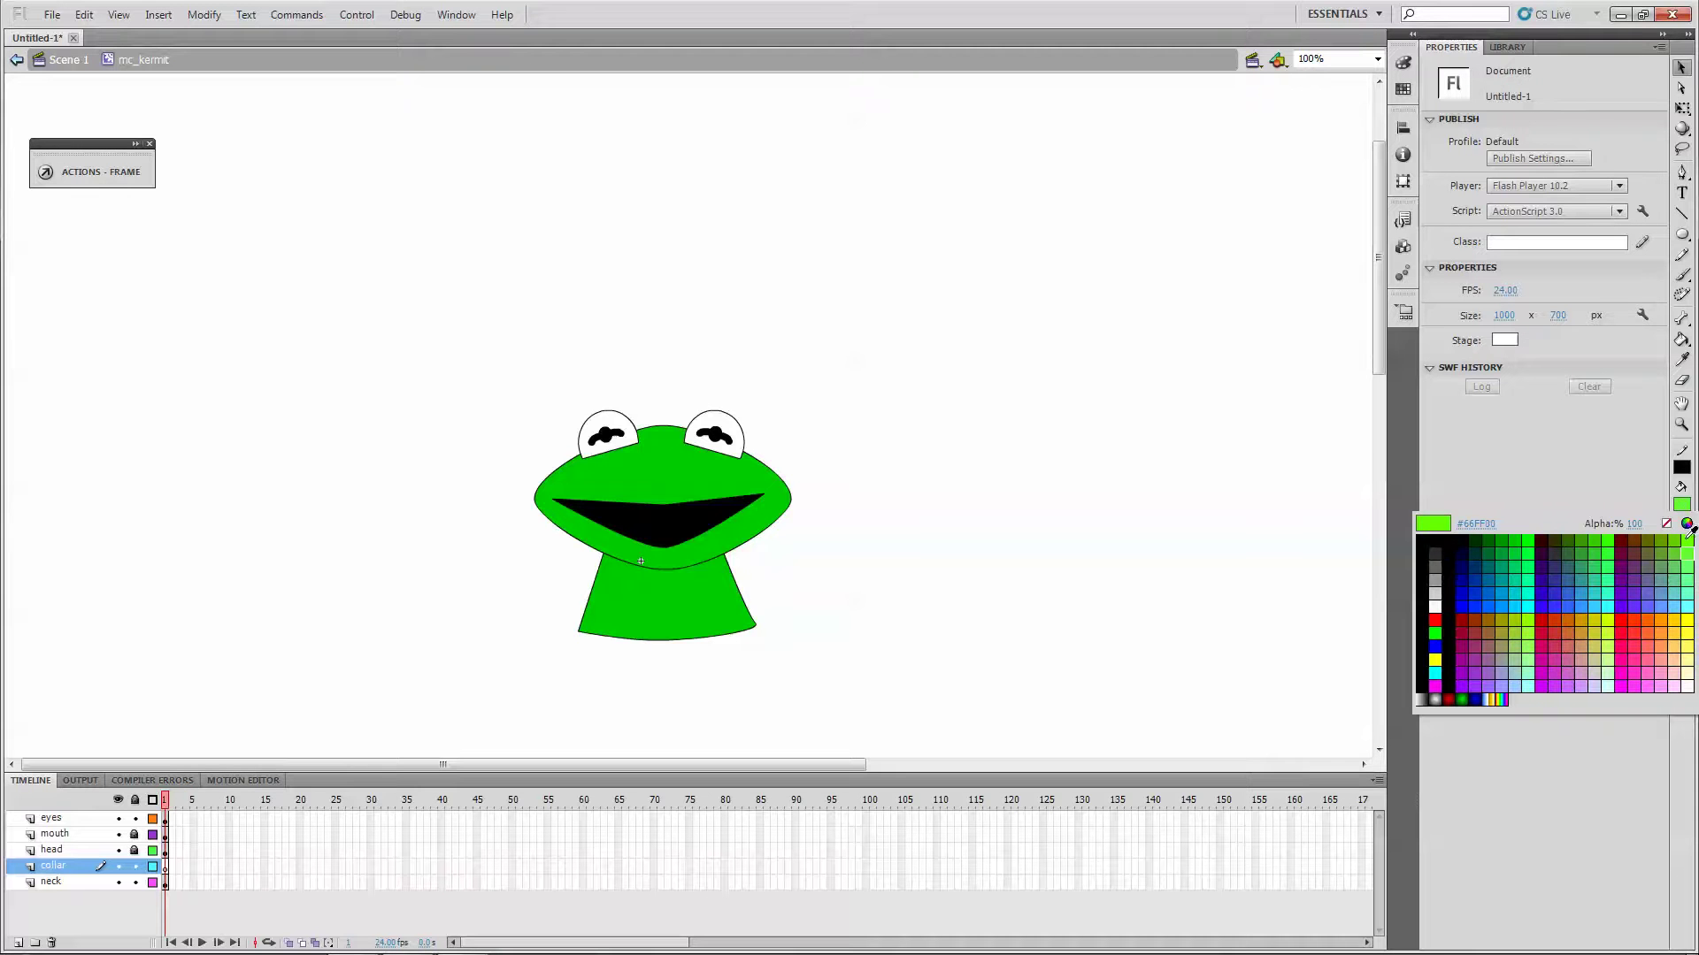
click(1531, 617)
Draw a closed zigzag collar outline with four downward points across the neck using the Pen tool, and activate the Paint Bucket tool.
click(1680, 171)
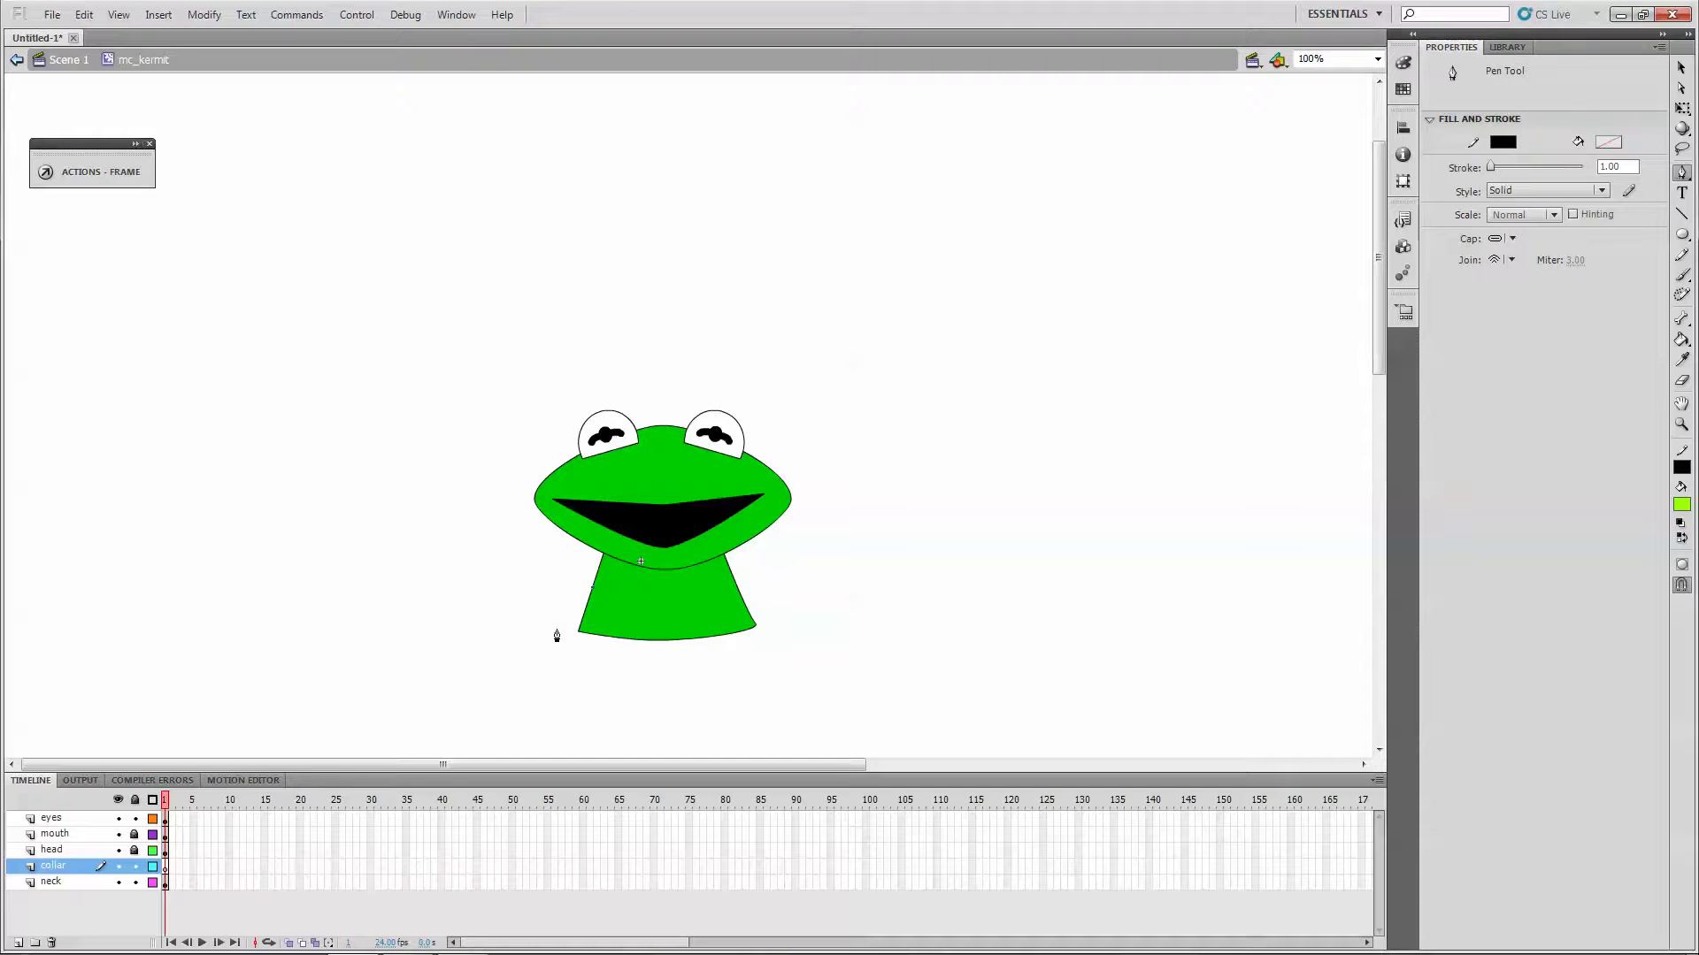
drag(542, 652, 605, 614)
click(624, 659)
click(649, 615)
click(693, 658)
click(767, 650)
click(756, 589)
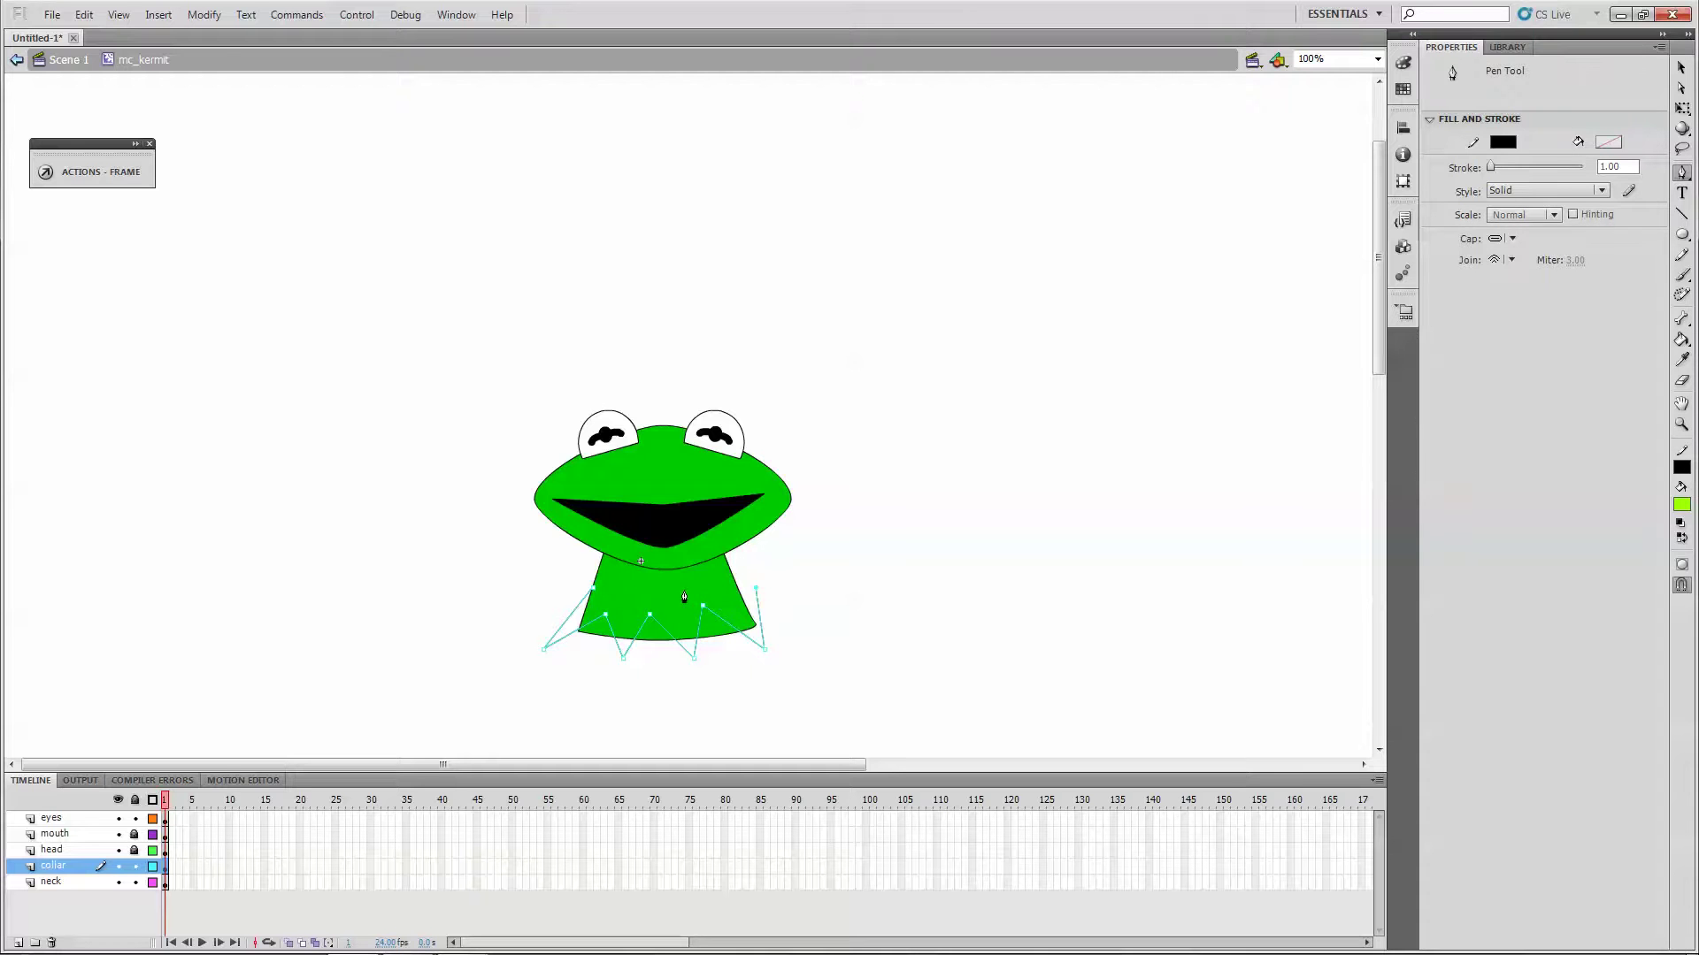
click(592, 589)
click(1681, 339)
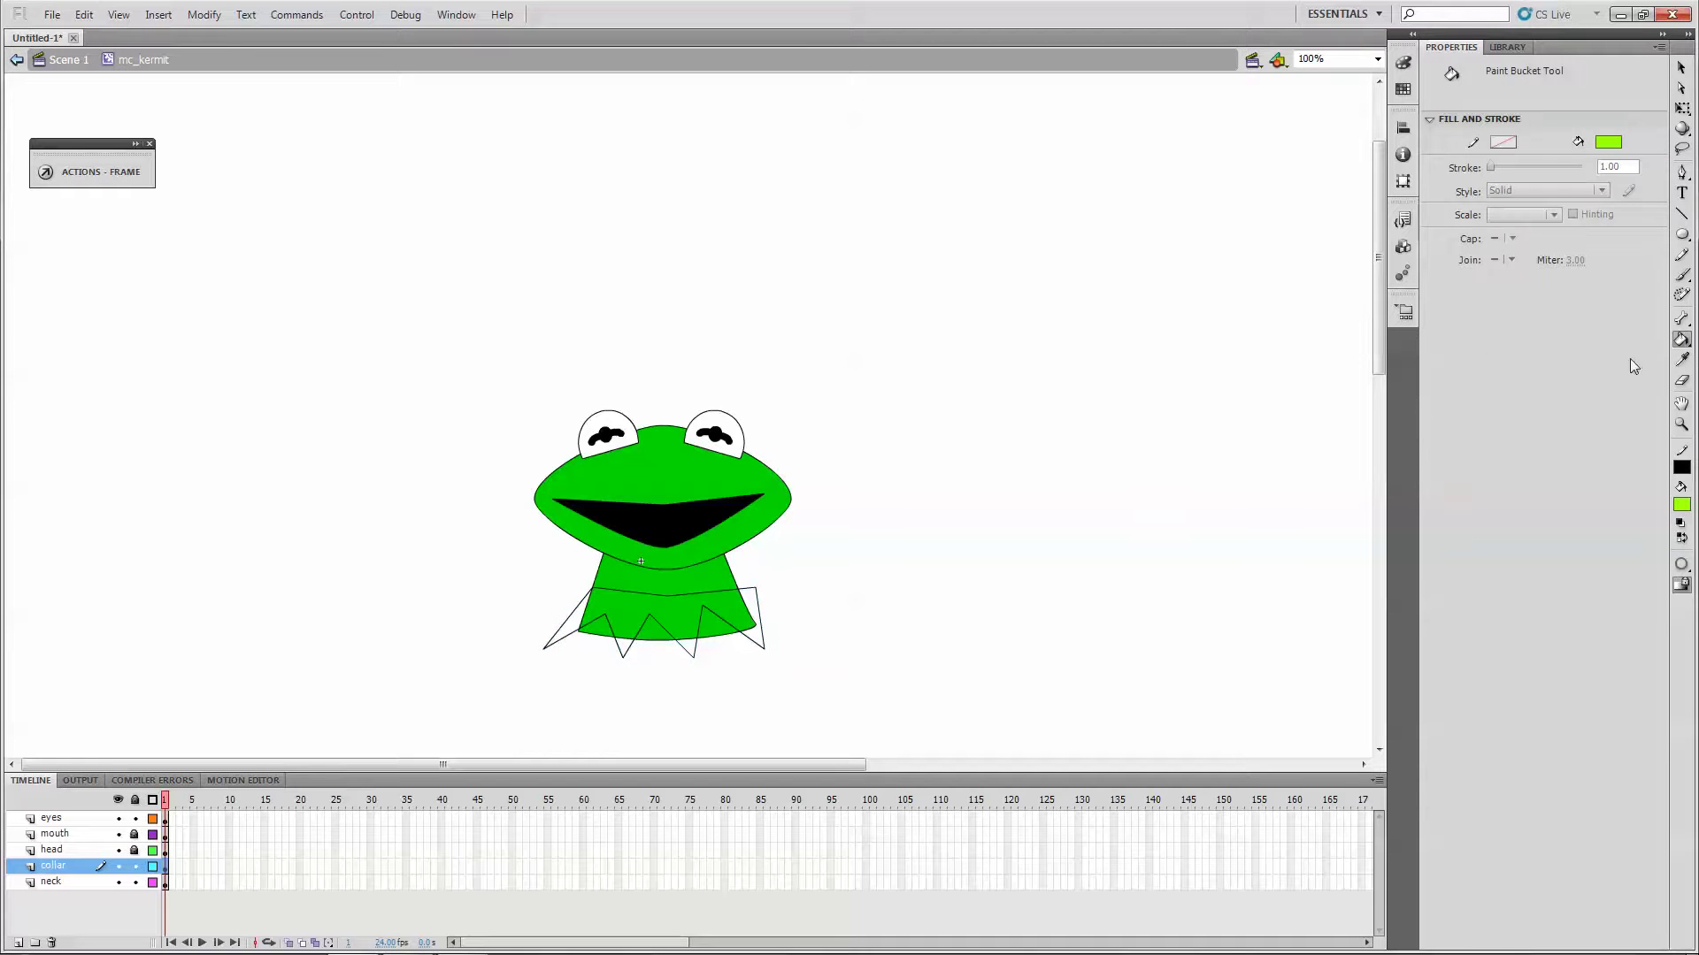
Fill the collar with the bright yellow-green and lengthen its two middle points slightly downward with the Subselection tool.
click(659, 605)
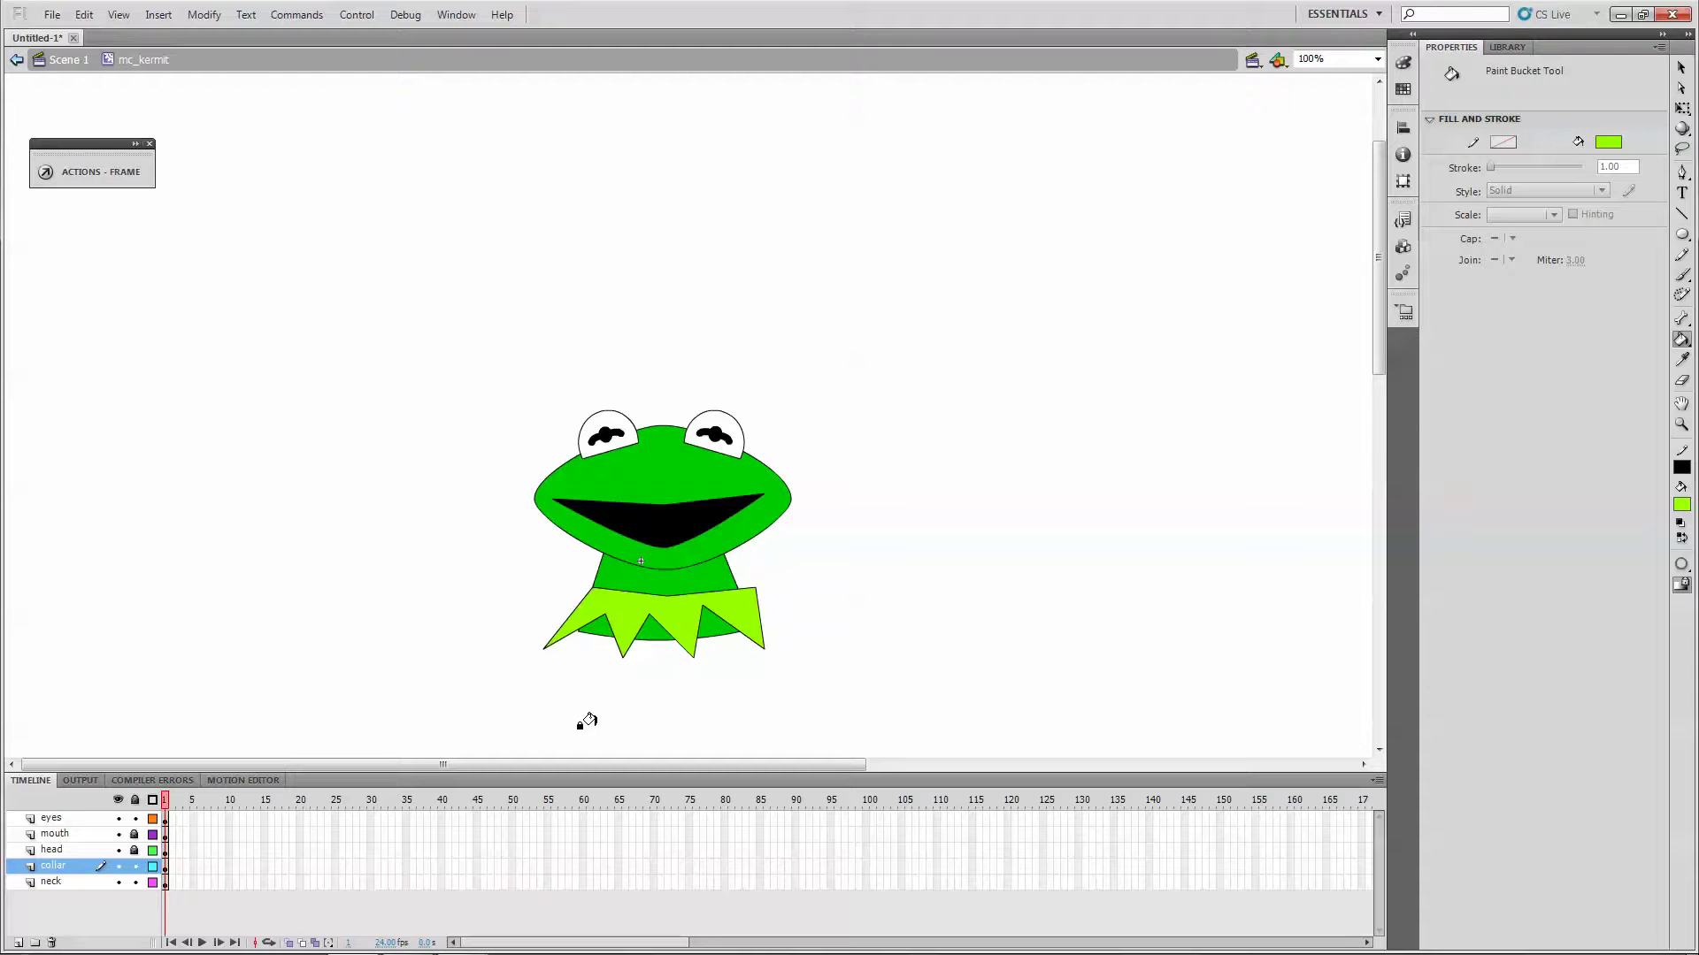
click(1681, 88)
click(699, 622)
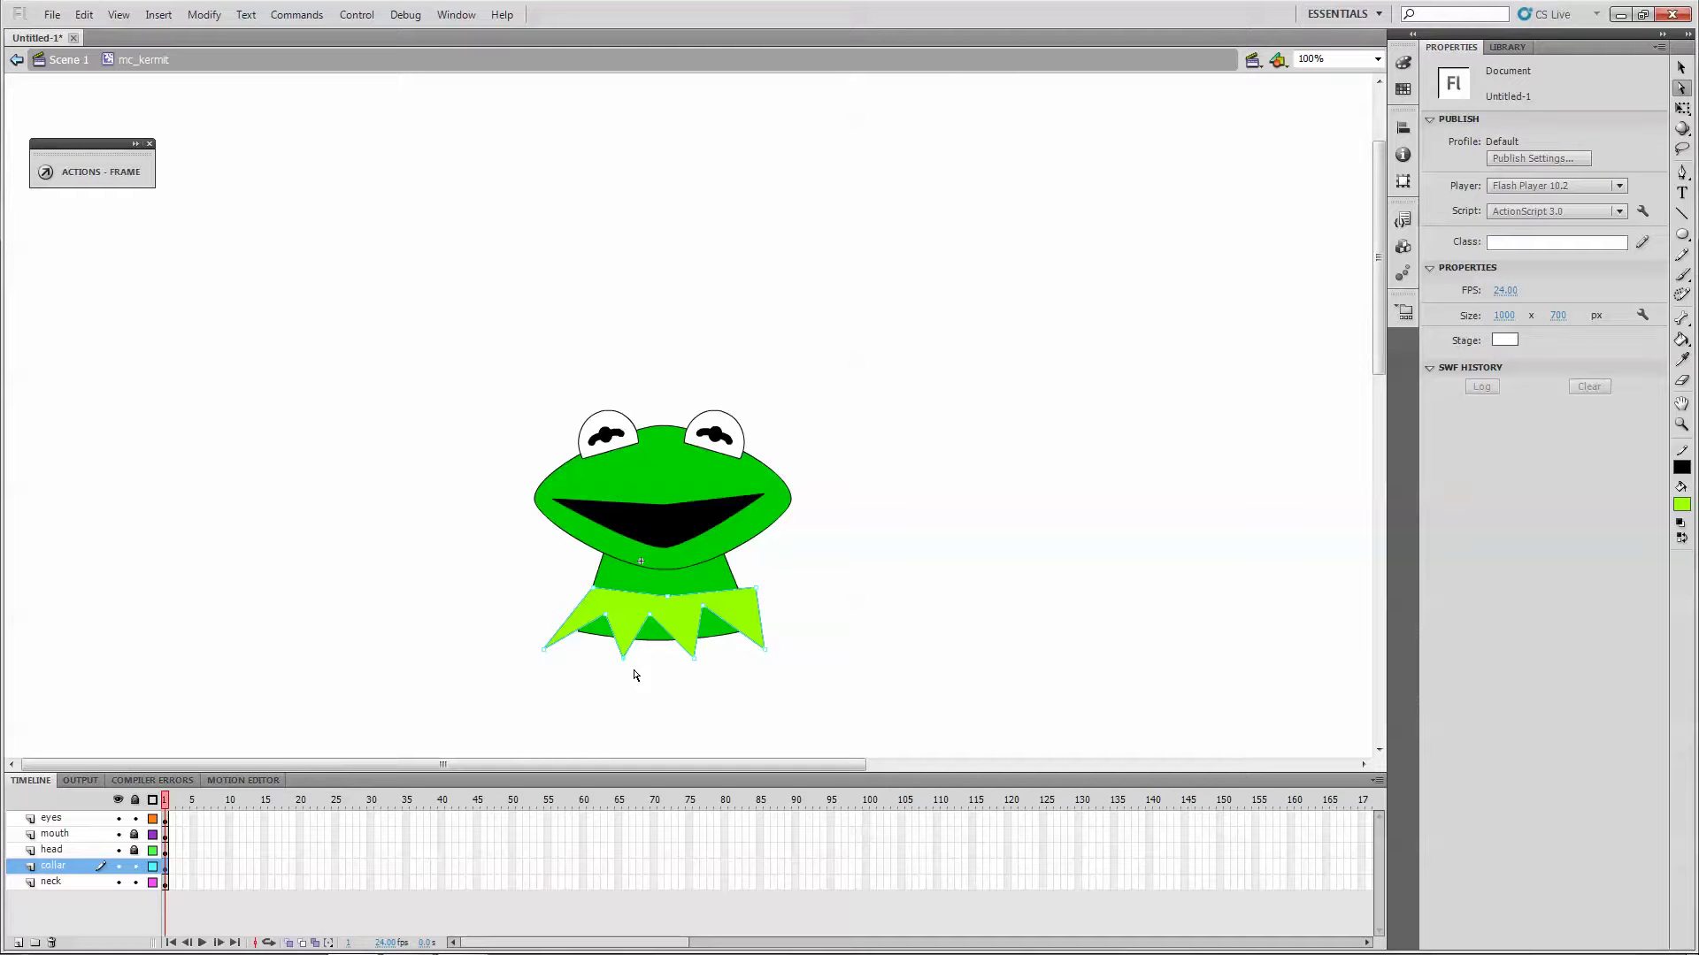
drag(708, 669, 650, 662)
key(shift+Down)
key(shift+Down)
key(shift+Down)
key(shift+Down)
key(shift+Down)
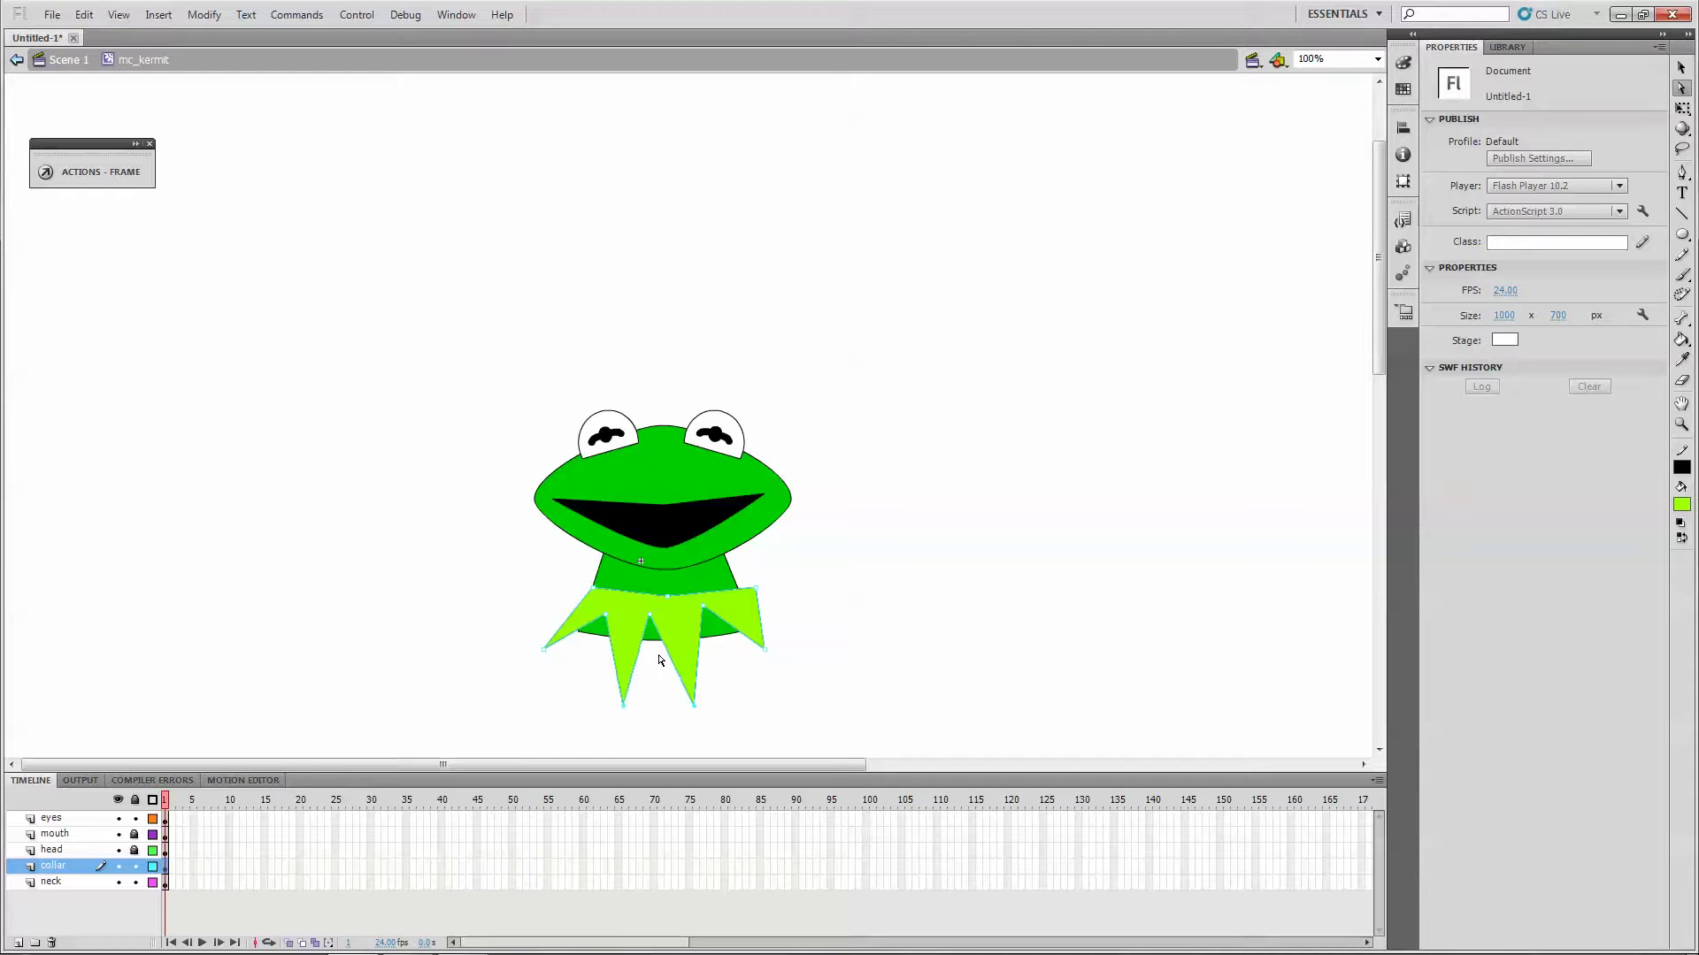
key(shift+Up)
key(shift+Up)
key(shift+Up)
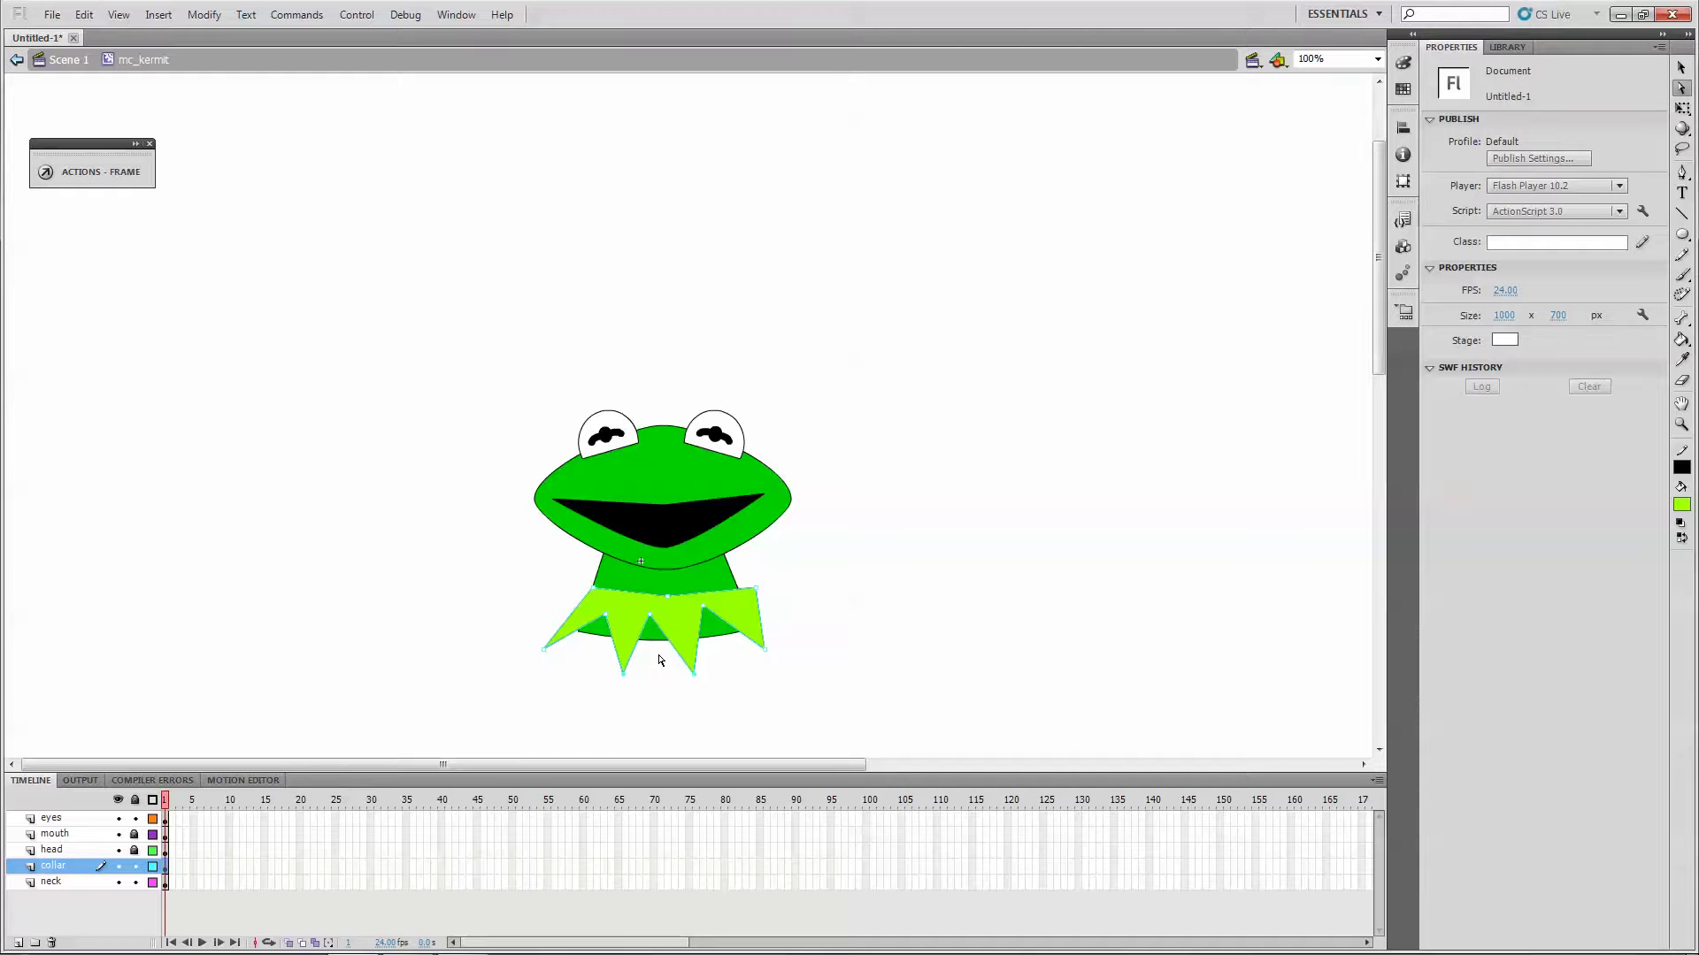
Lock the eyes and neck layers, then nudge the entire collar shape slightly down the neck.
click(1681, 68)
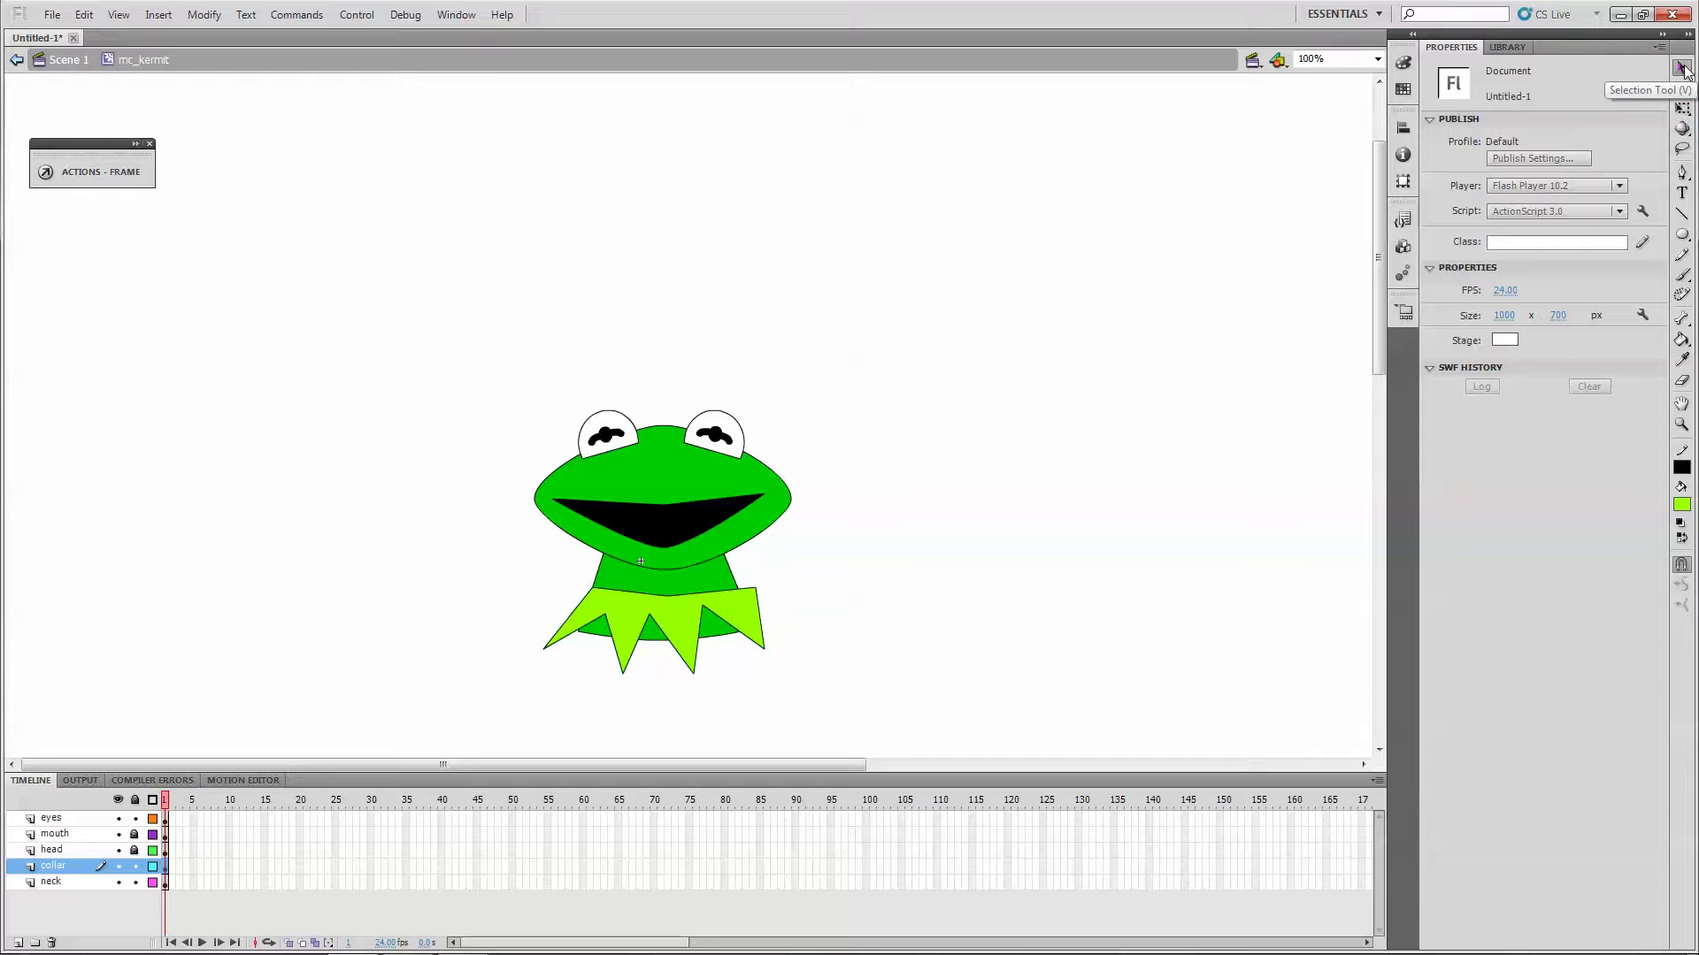
click(134, 818)
click(134, 882)
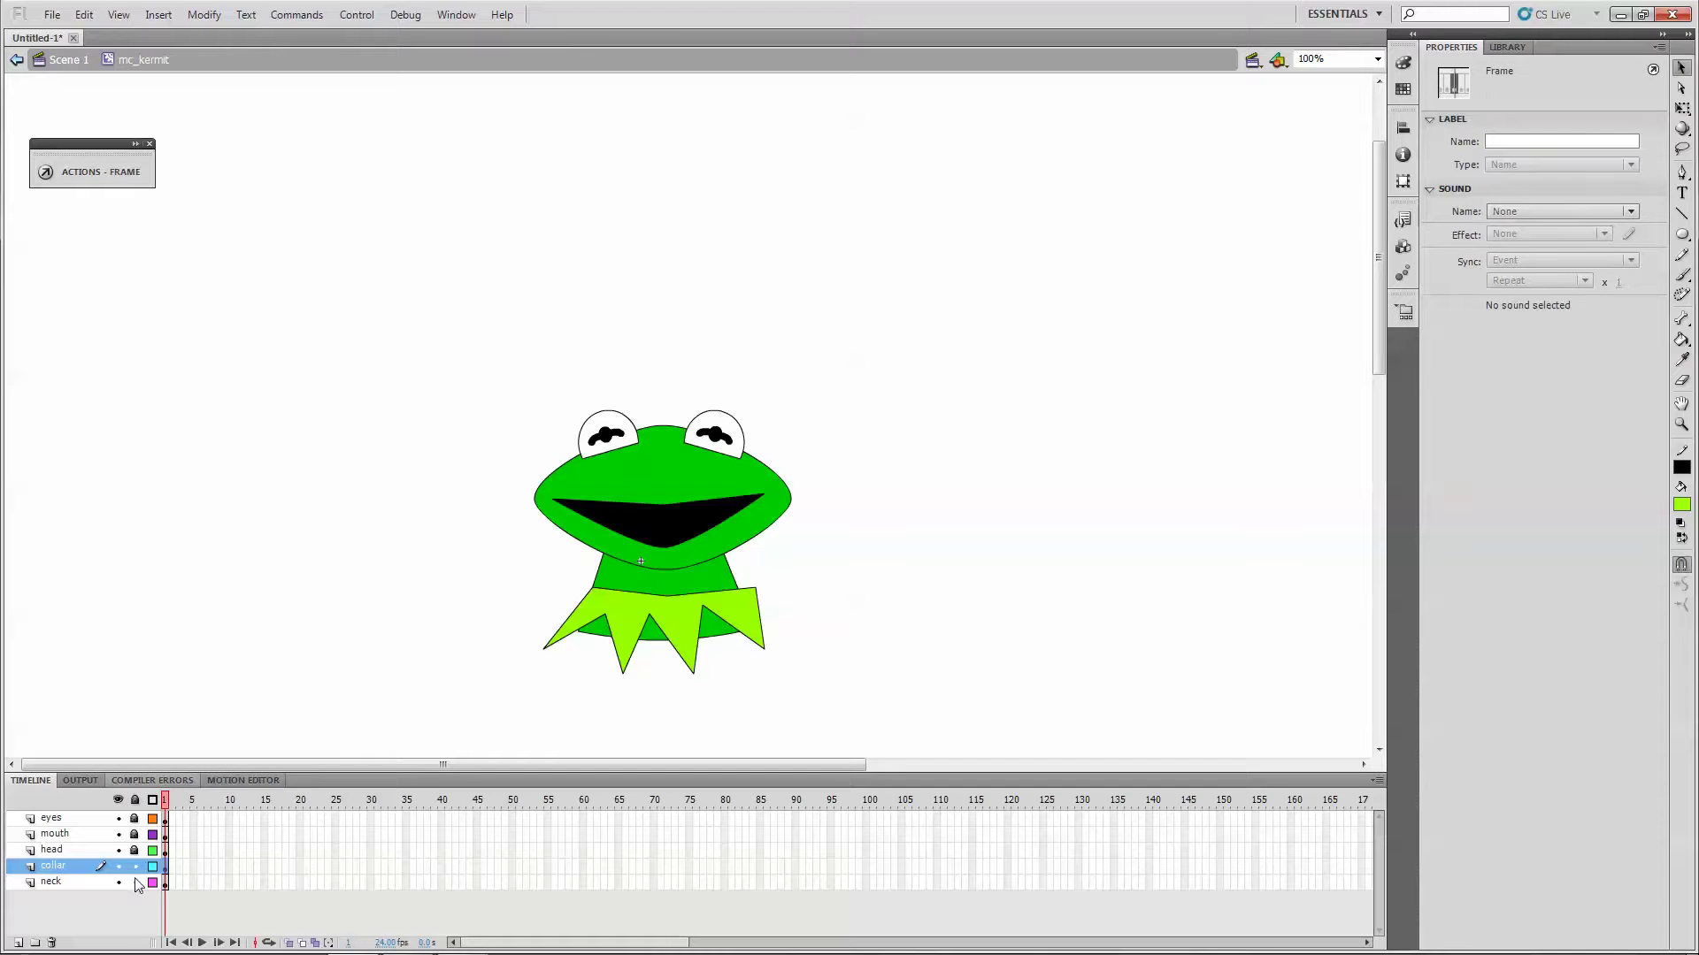
drag(414, 738, 849, 576)
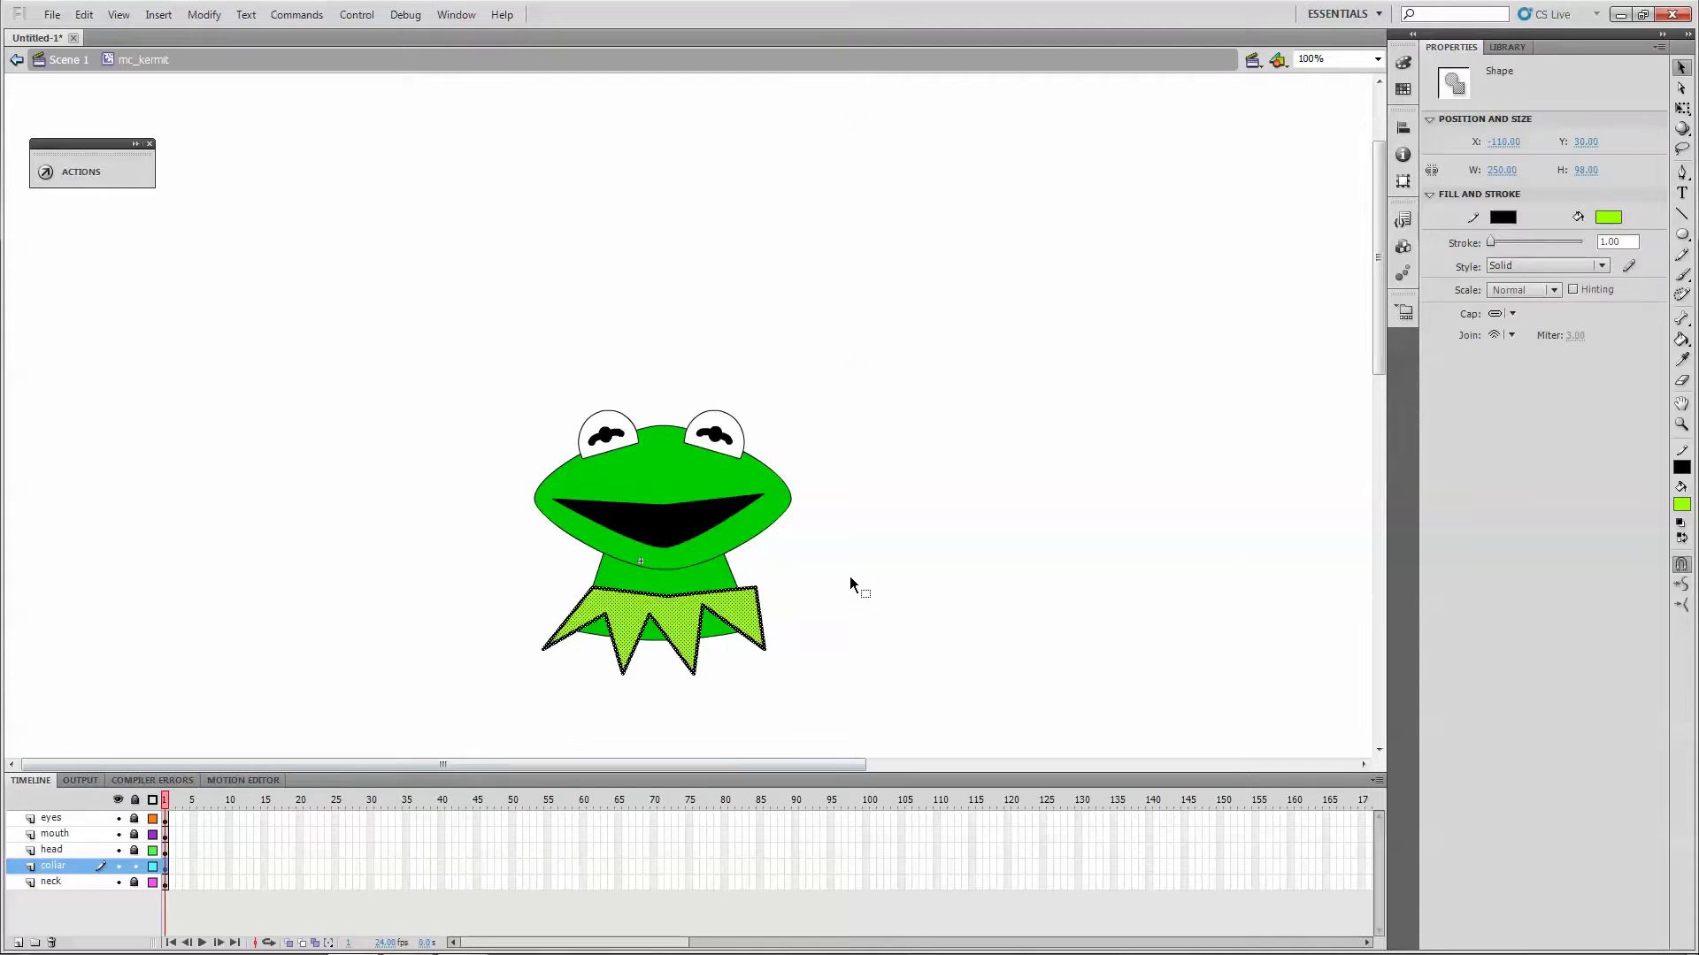
key(Down)
key(Down)
key(Down)
key(Down)
key(Down)
key(Down)
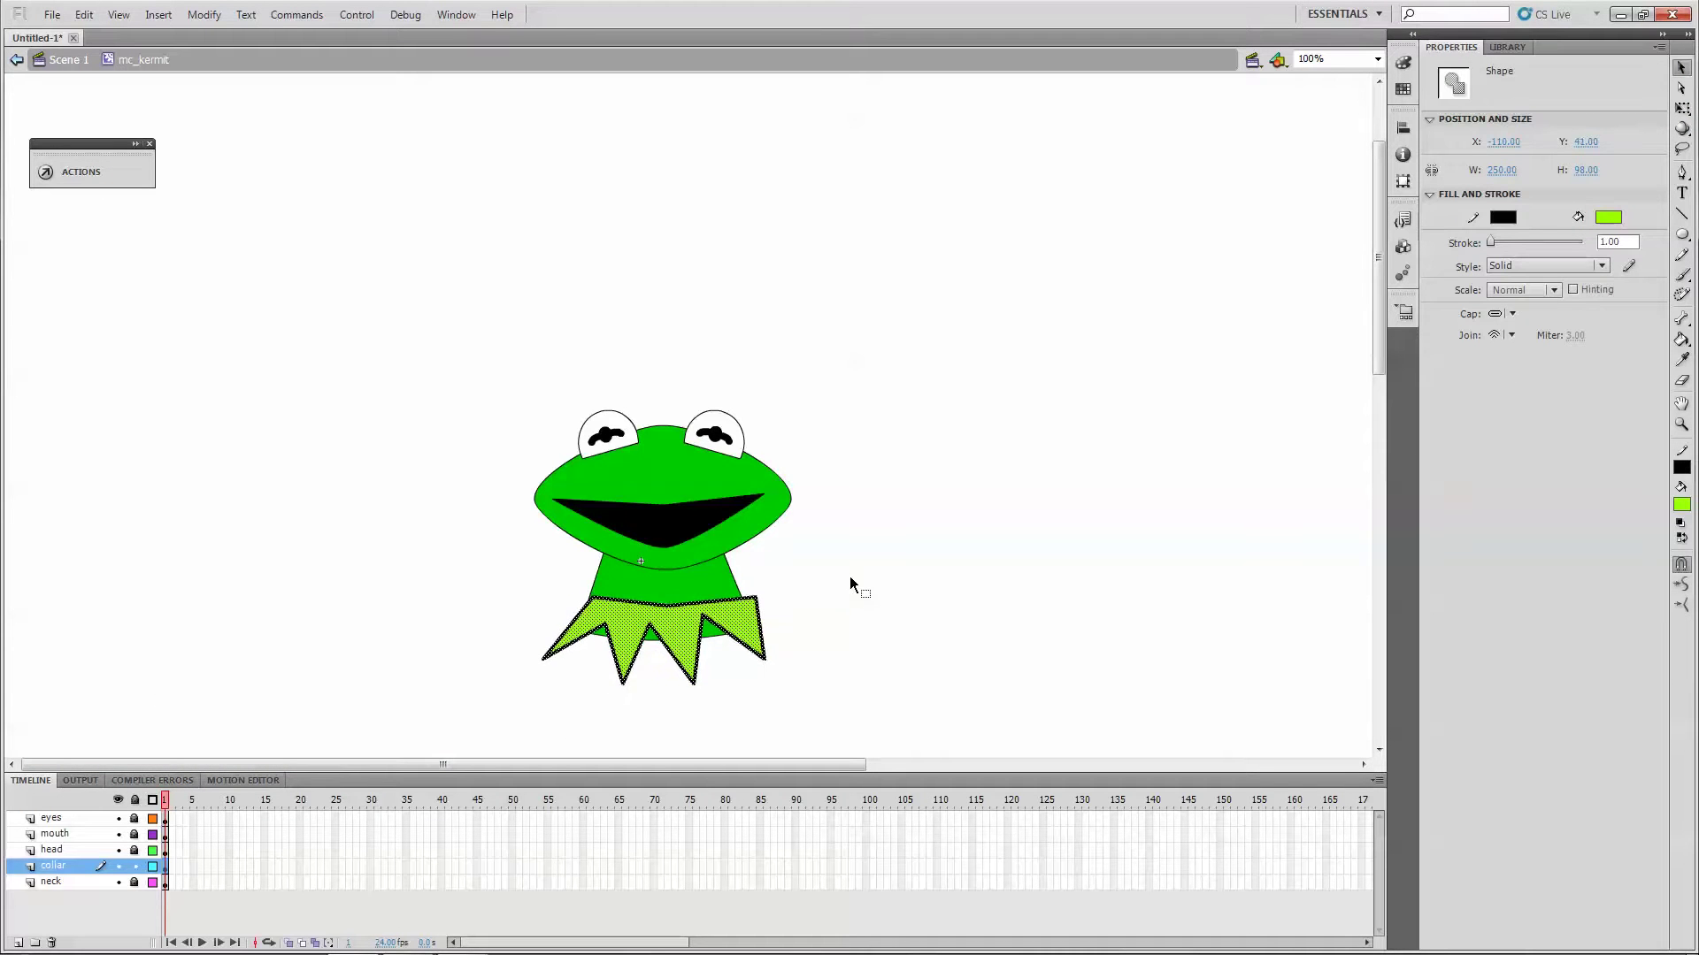
key(Up)
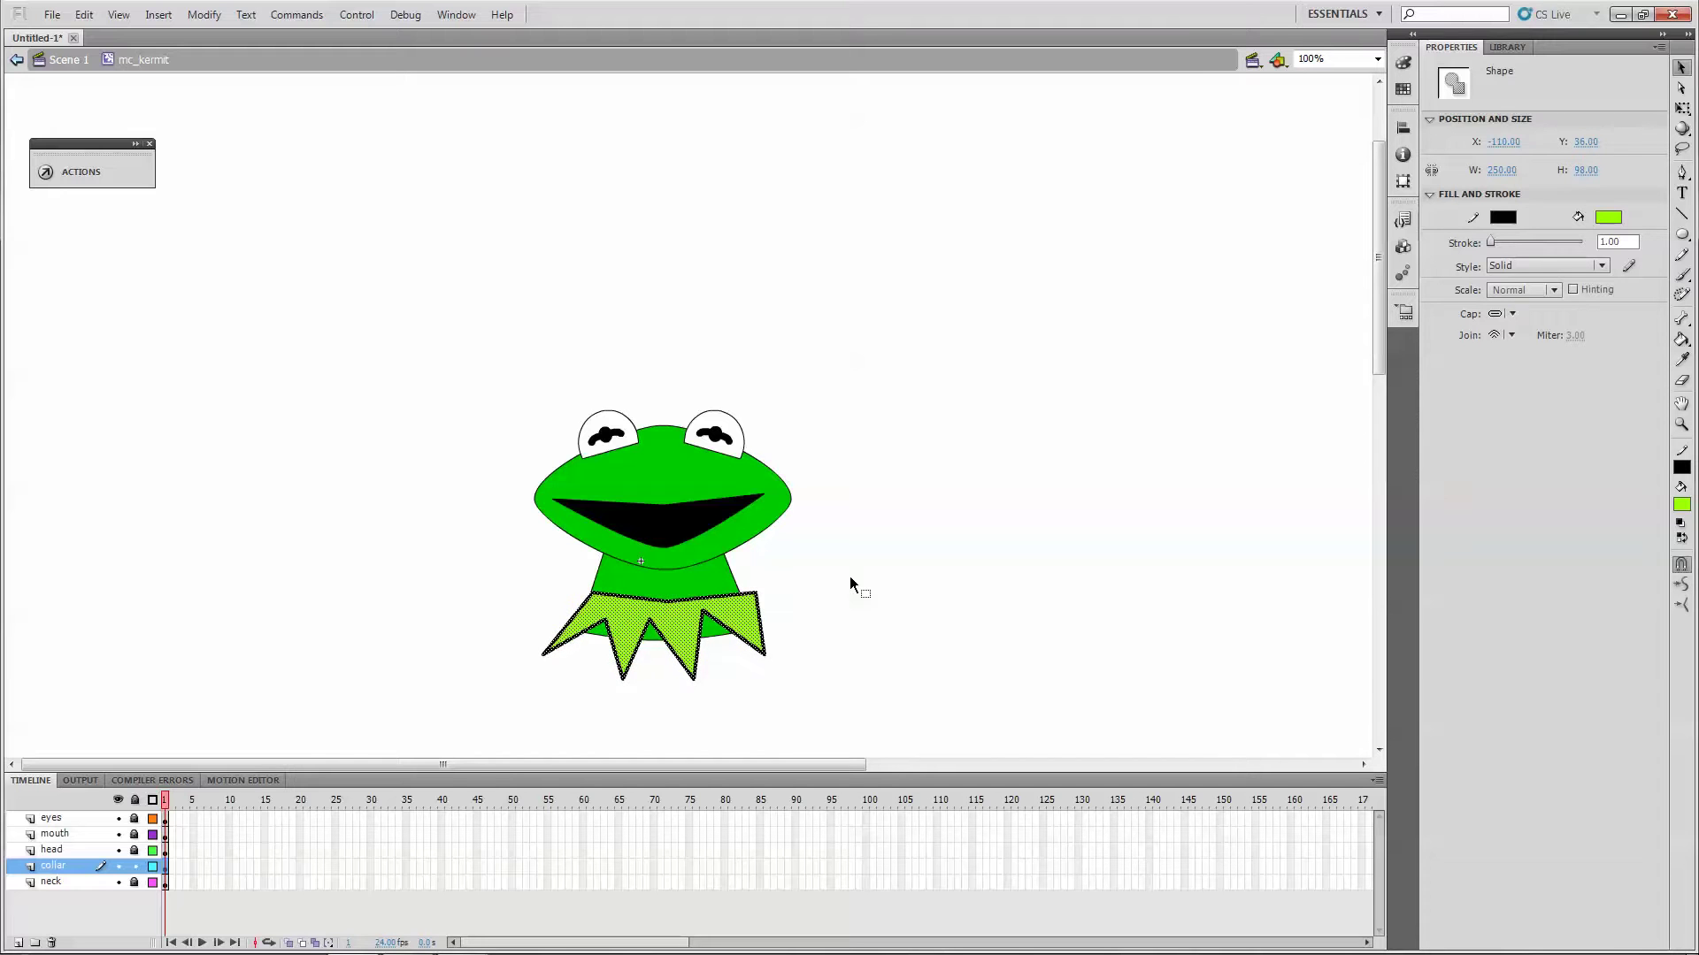
Try shortening the neck from its bottom edge with the Free Transform tool, with the collar layer locked, and stretch it back.
click(135, 867)
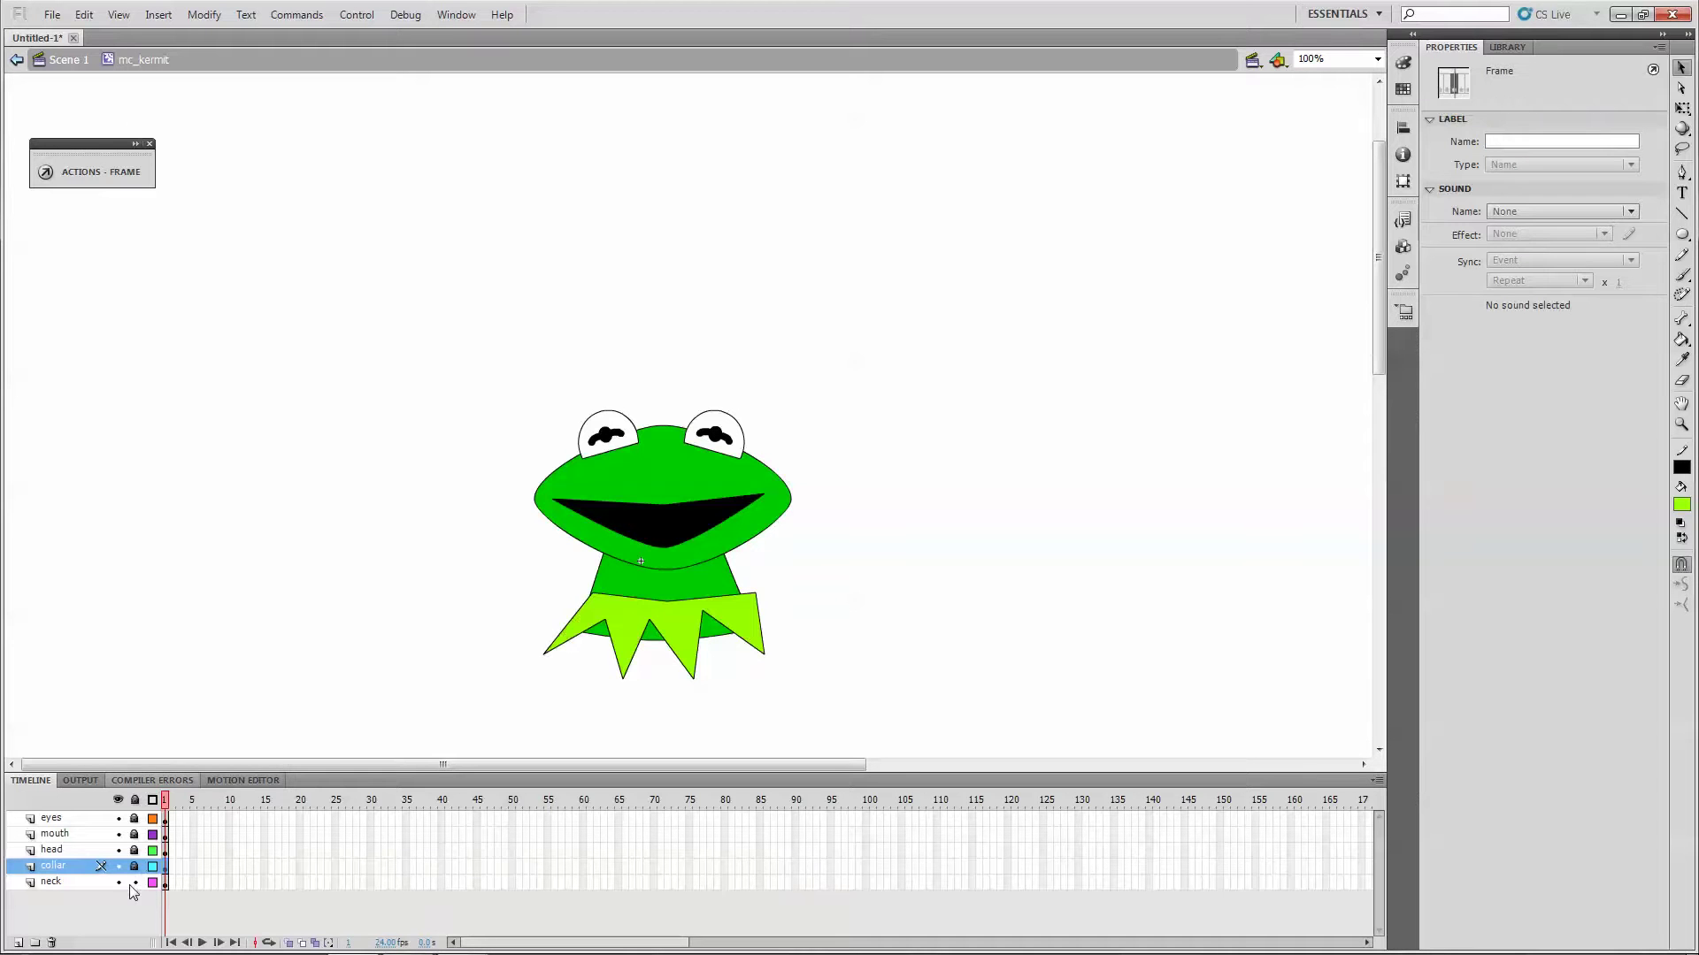
drag(479, 685, 840, 612)
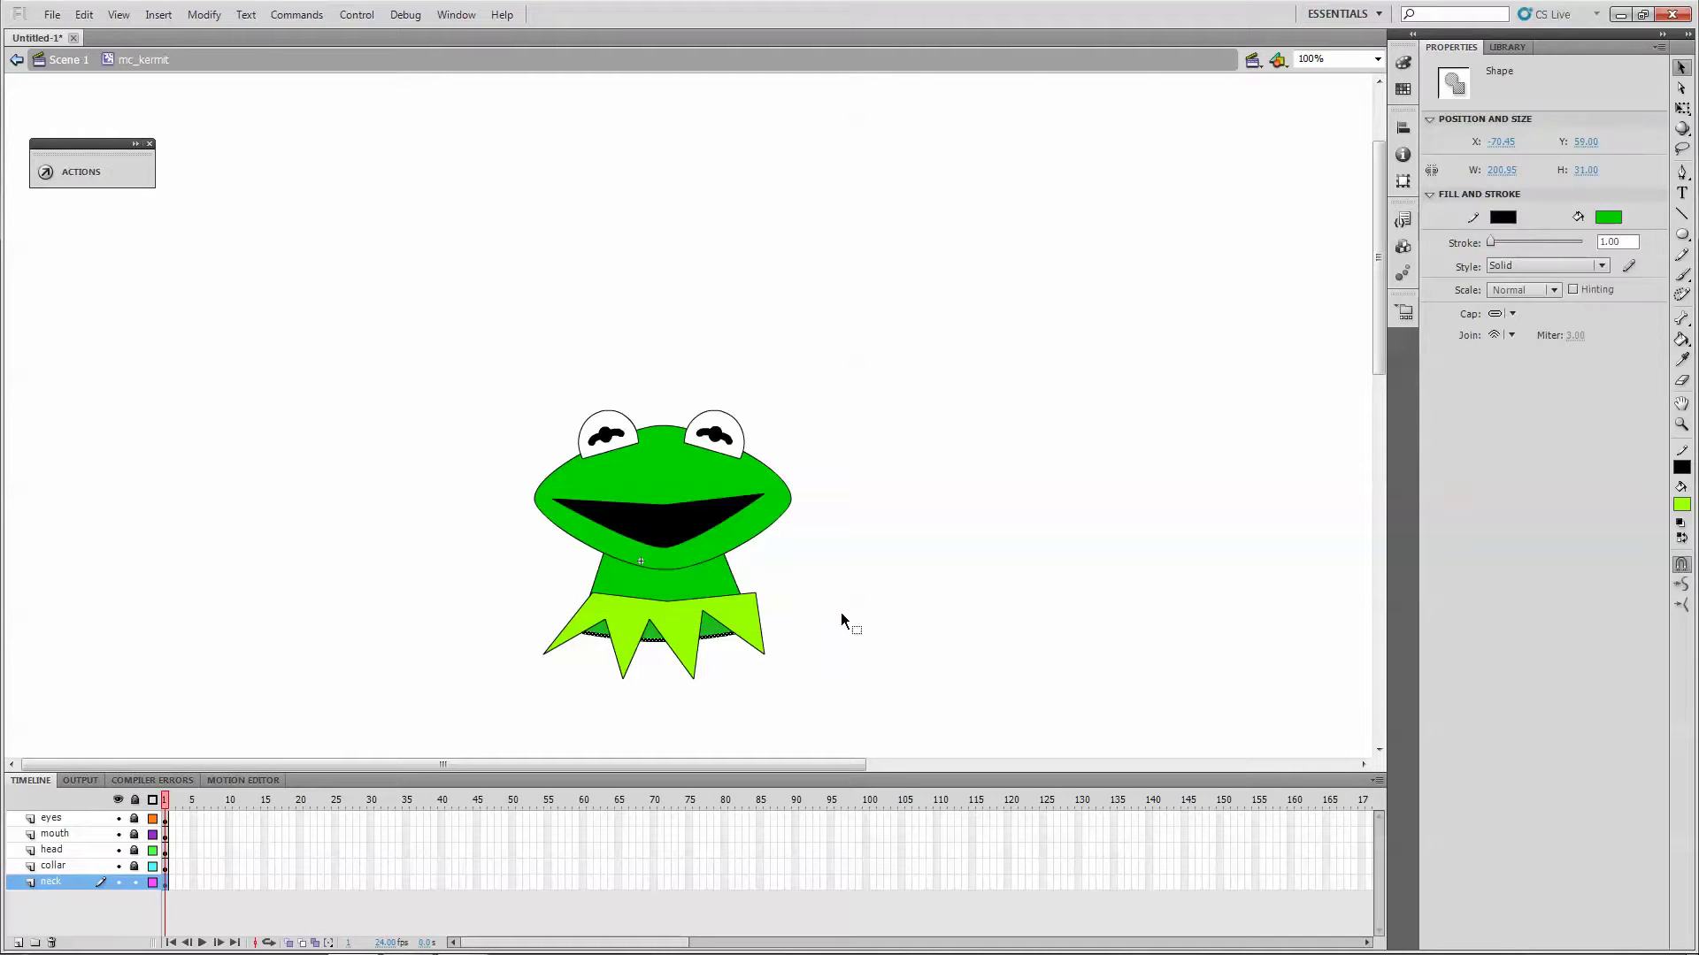
click(1682, 107)
click(1325, 211)
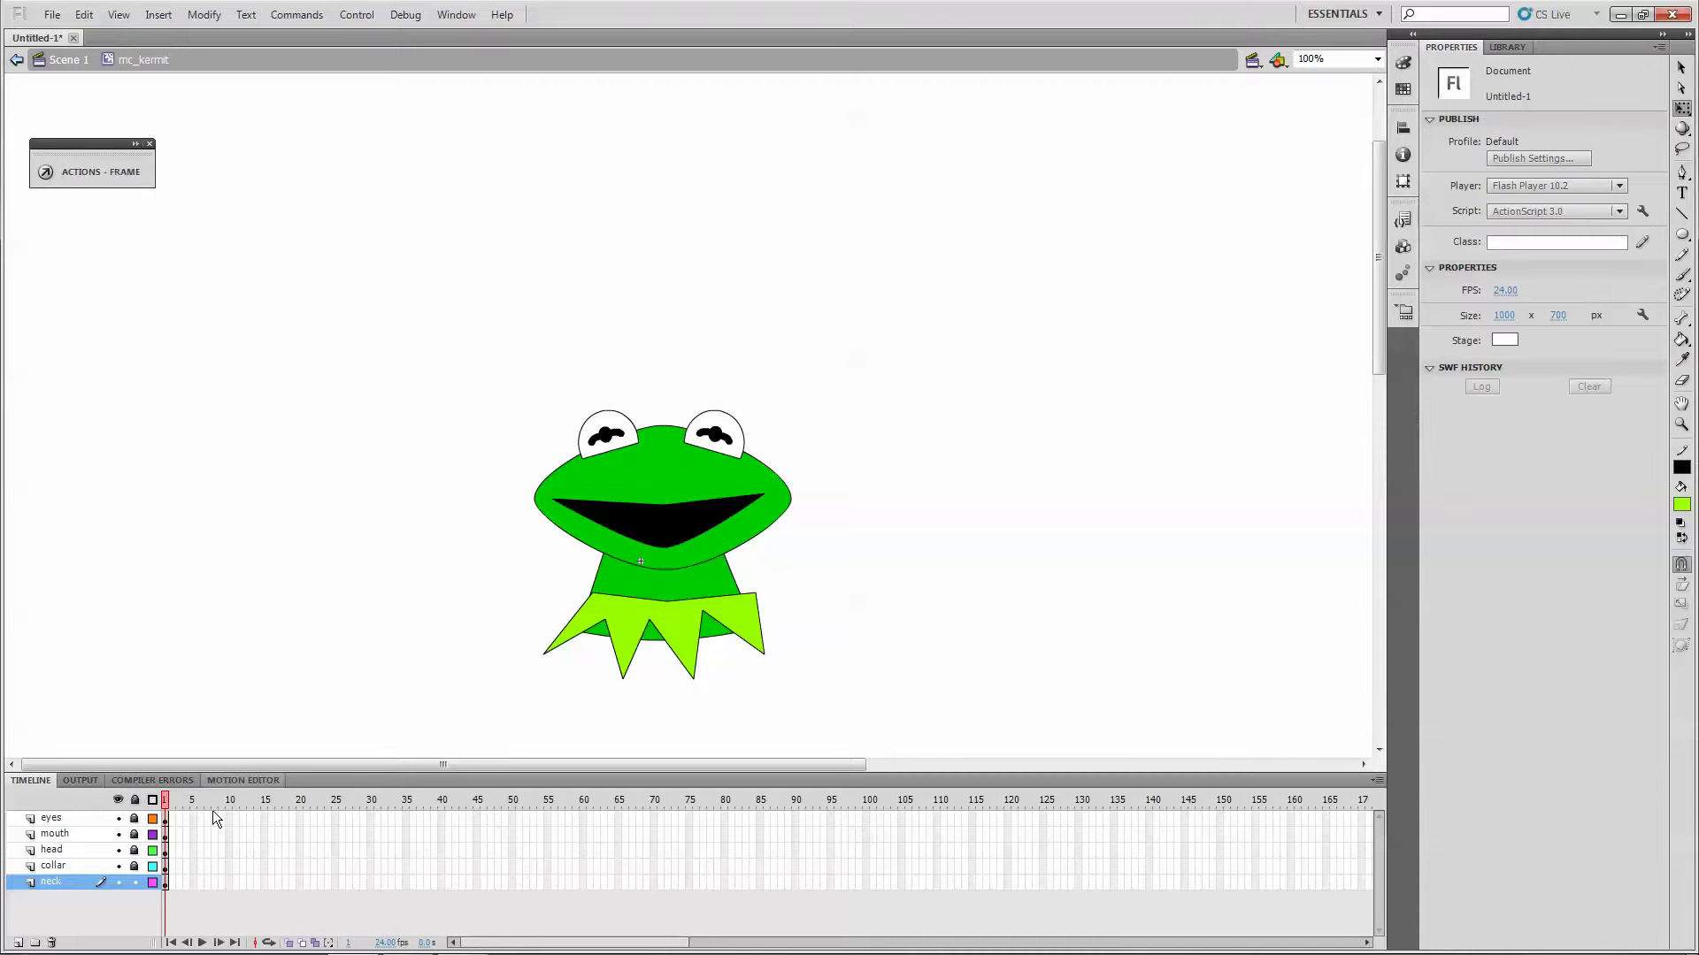
click(70, 885)
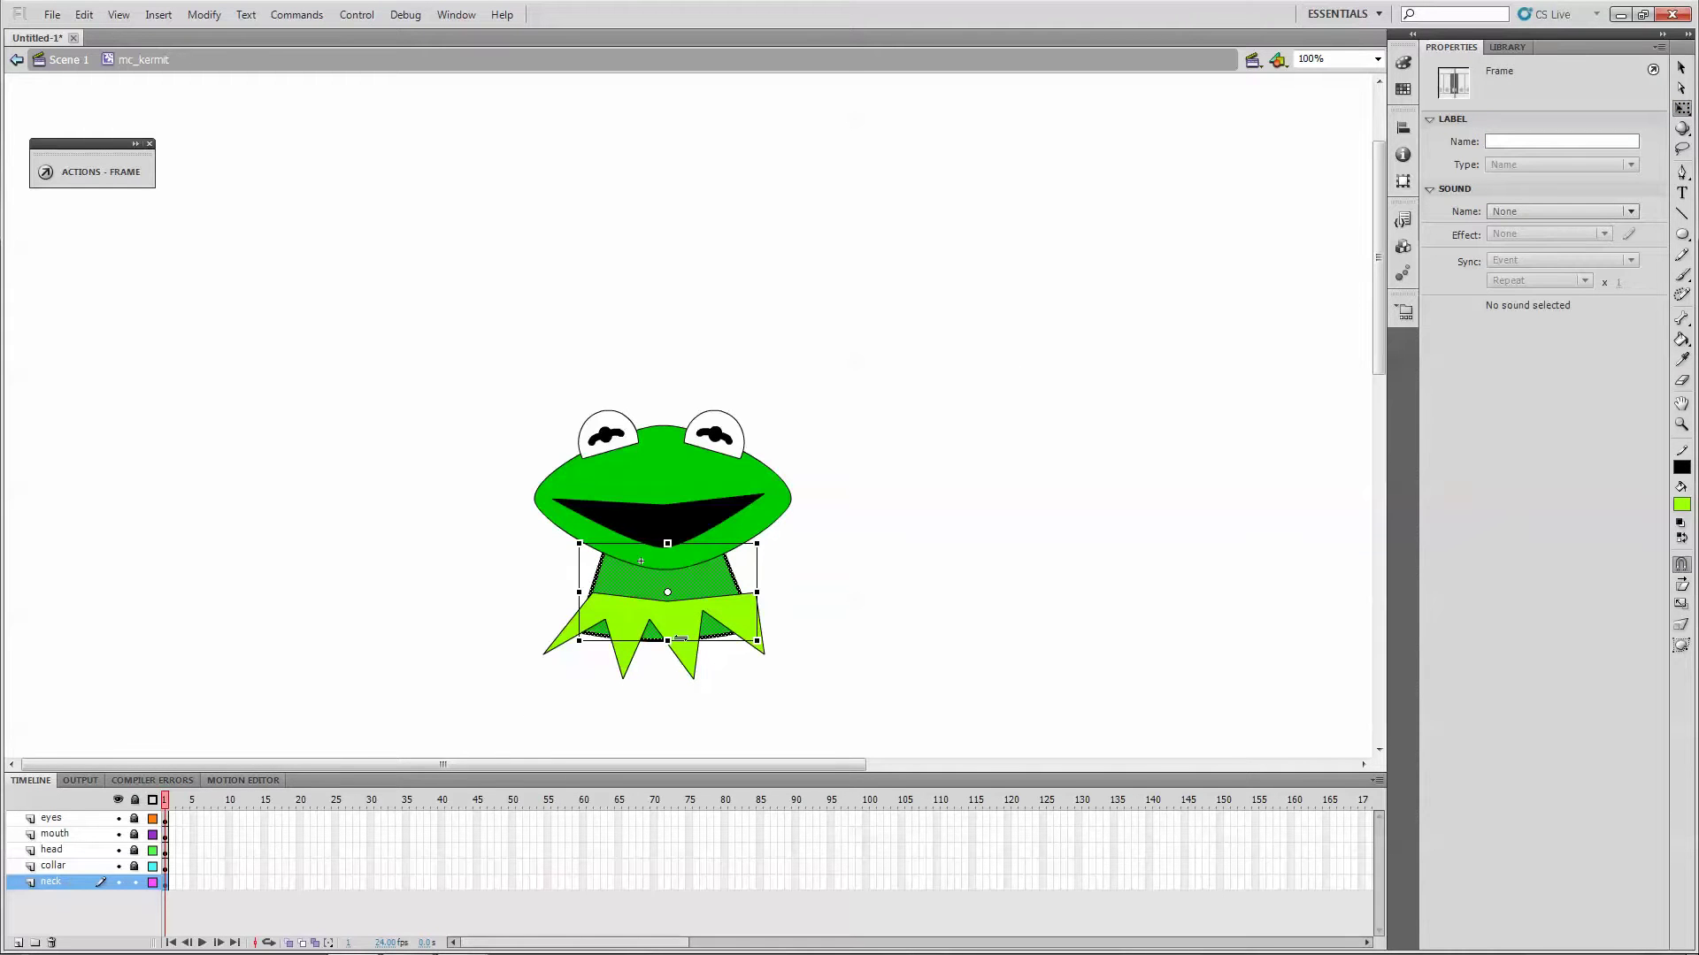
drag(666, 641, 666, 625)
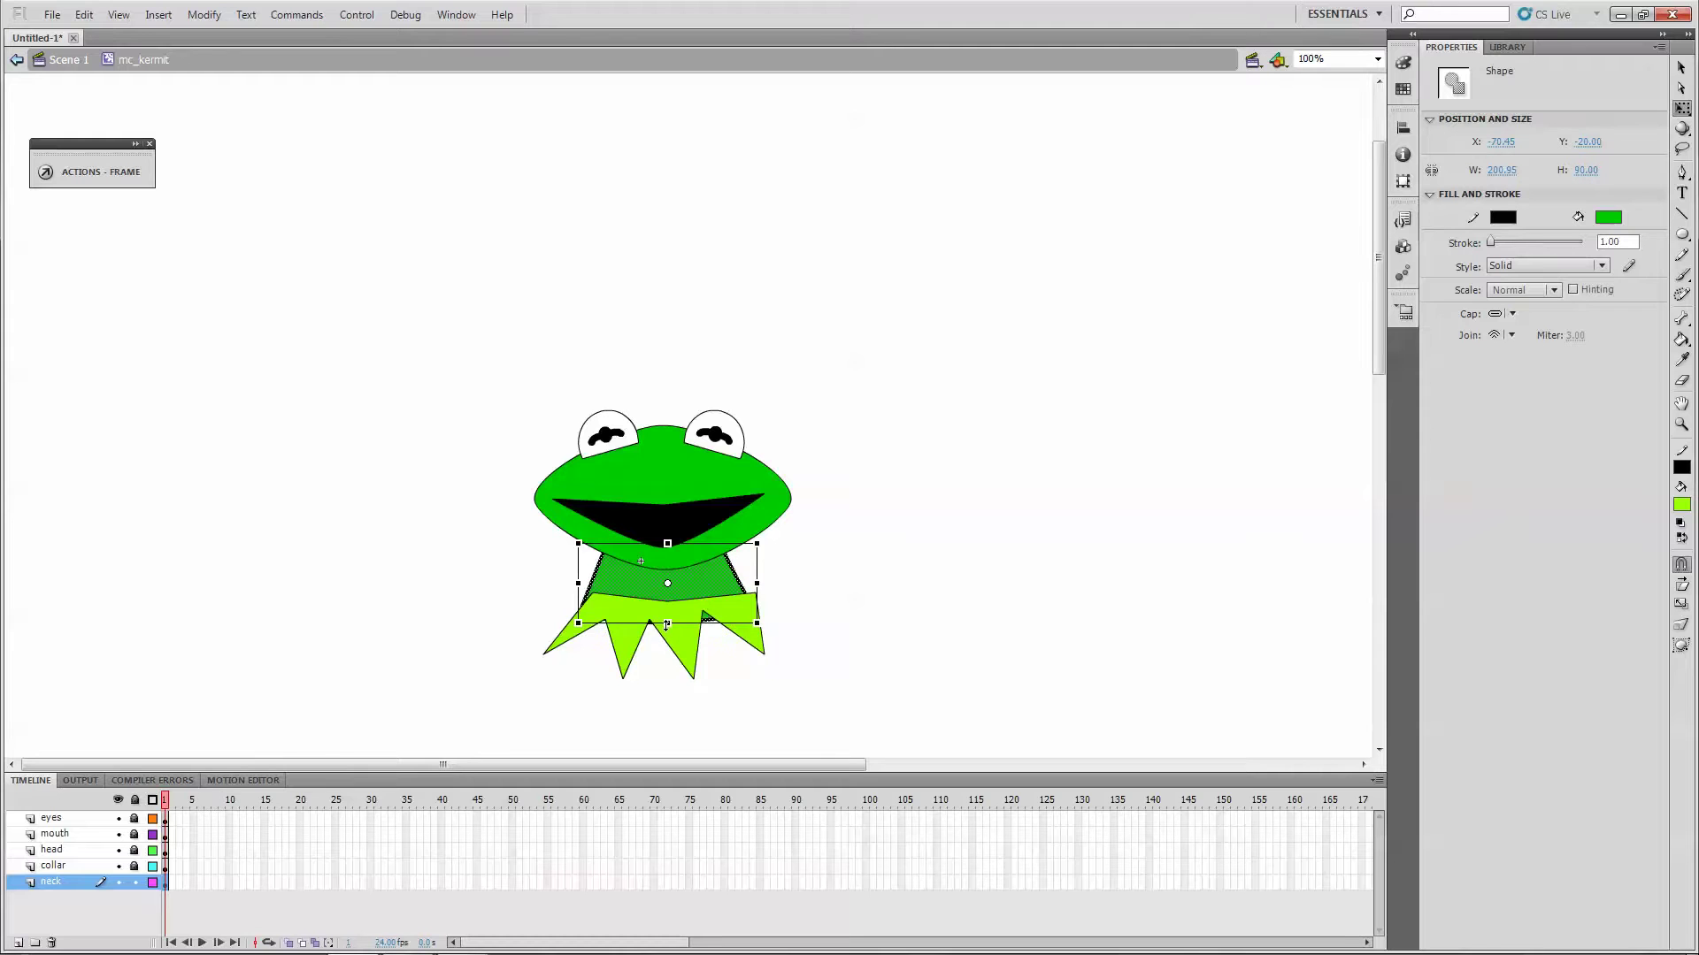
mouse_move(666, 624)
mouse_down()
mouse_move(656, 658)
mouse_move(655, 641)
mouse_up()
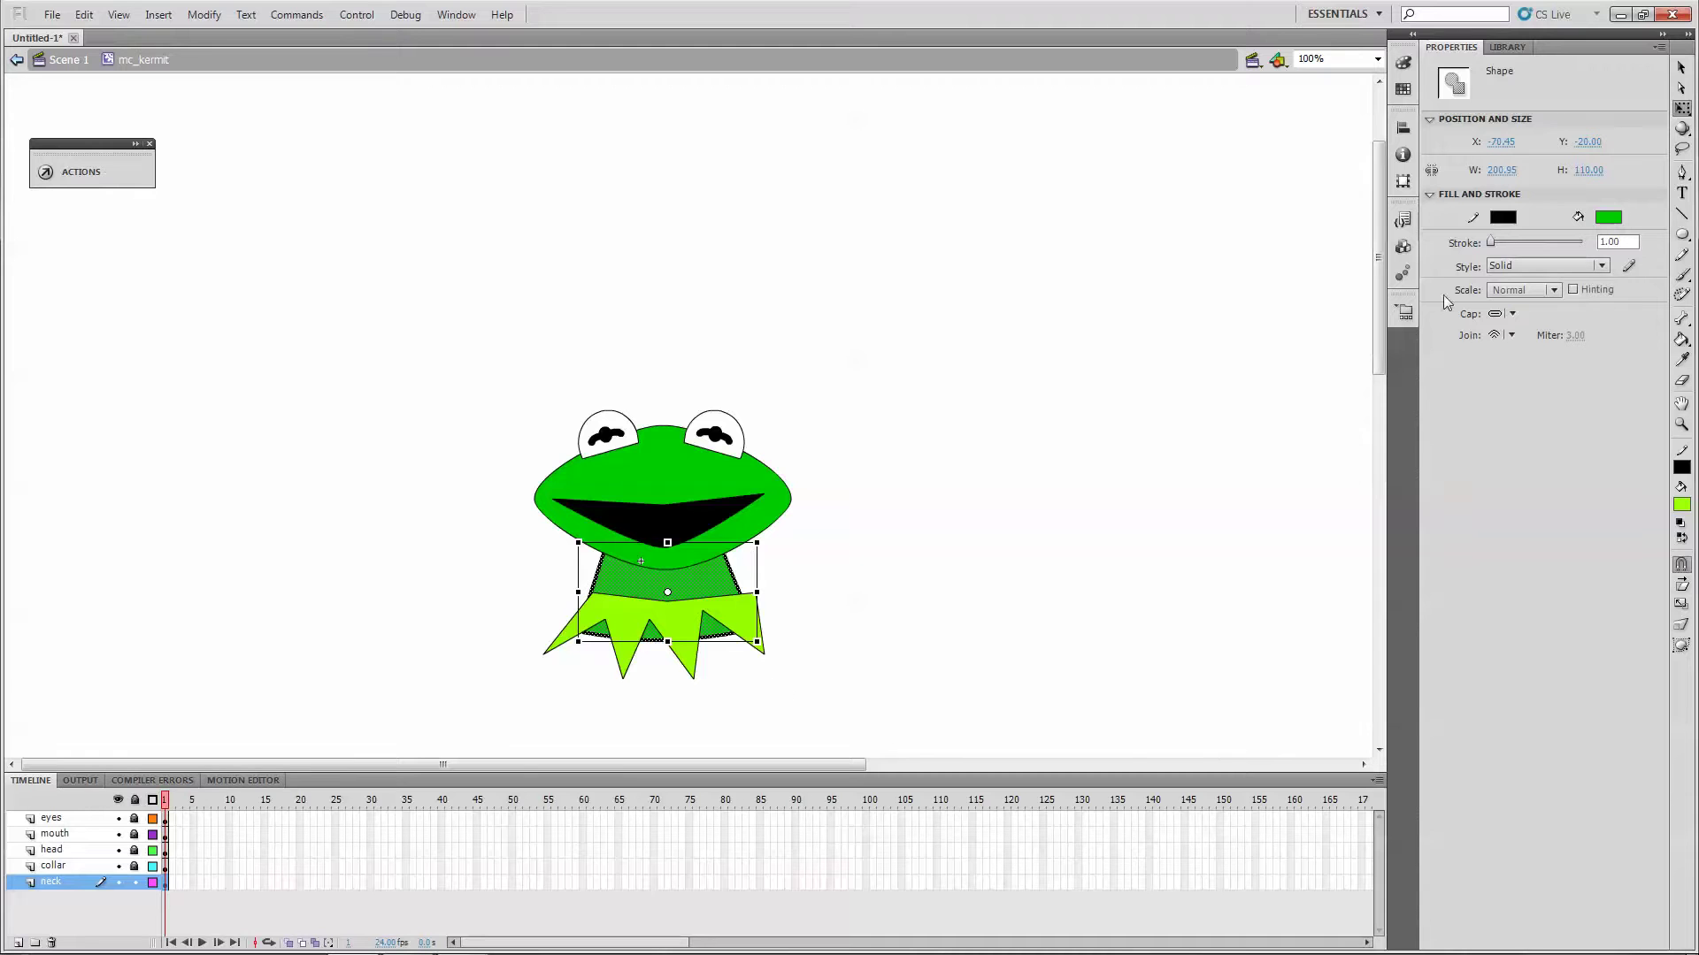
Lock the neck layer, unlock the collar layer and nudge the collar shape up, closer to the head.
click(135, 882)
click(134, 866)
click(62, 866)
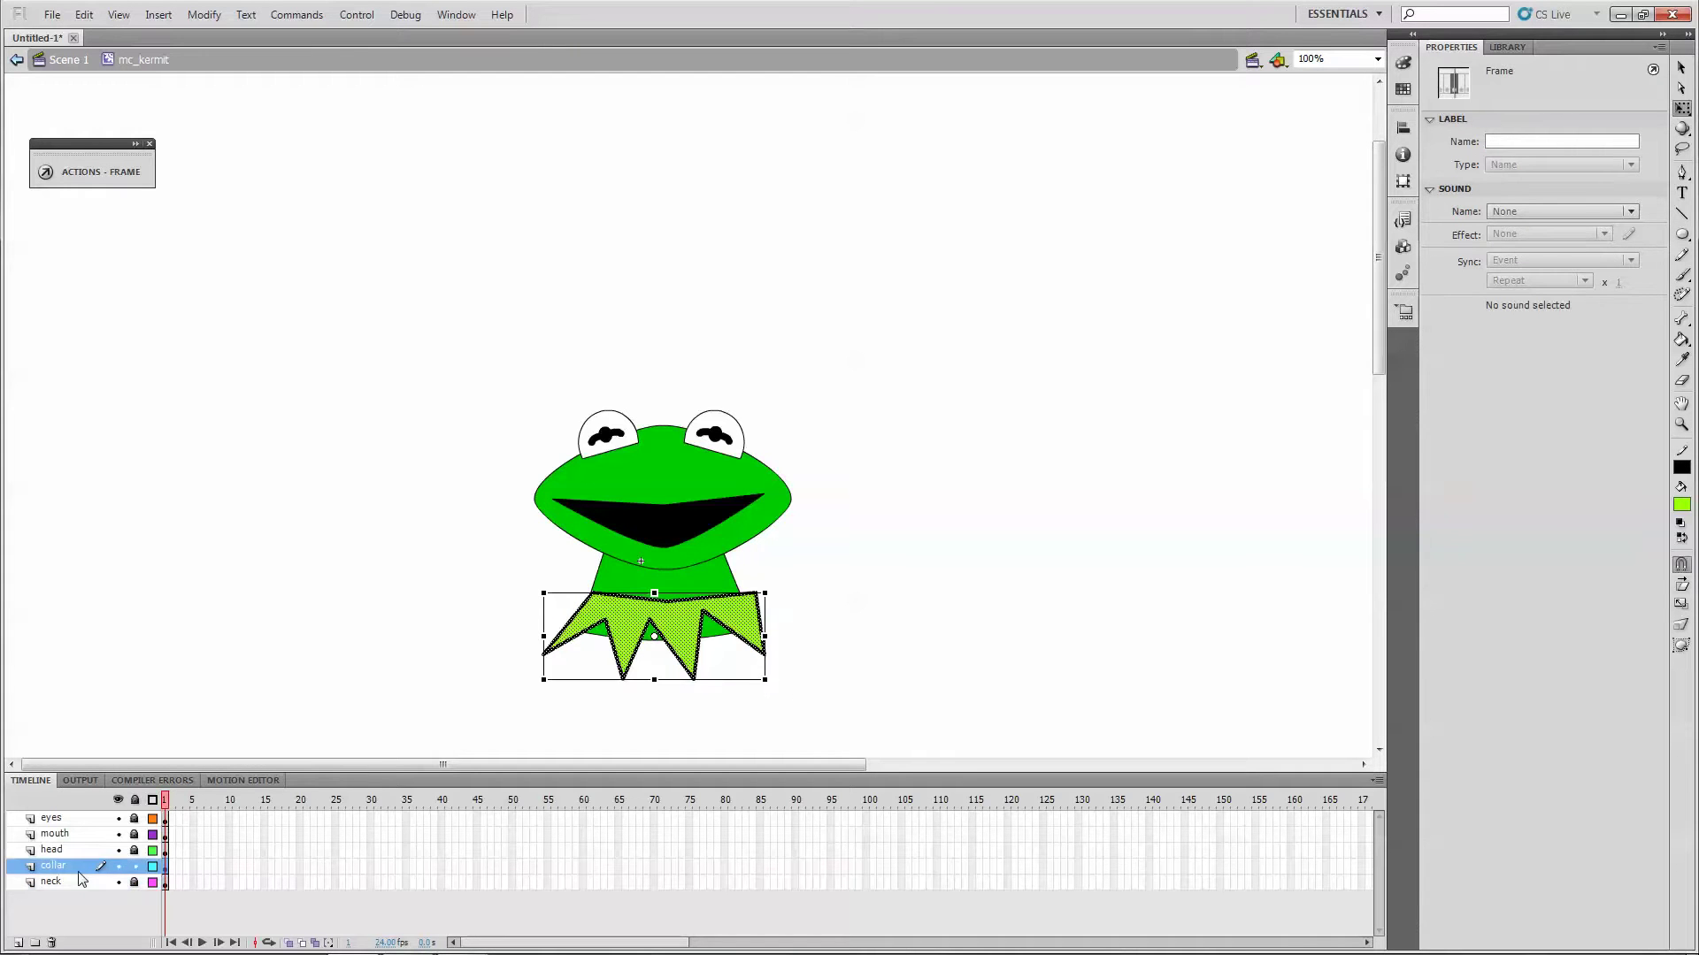
key(Up)
key(Up)
key(Up)
key(Up)
key(Up)
key(Up)
key(Up)
key(Up)
key(Up)
key(Up)
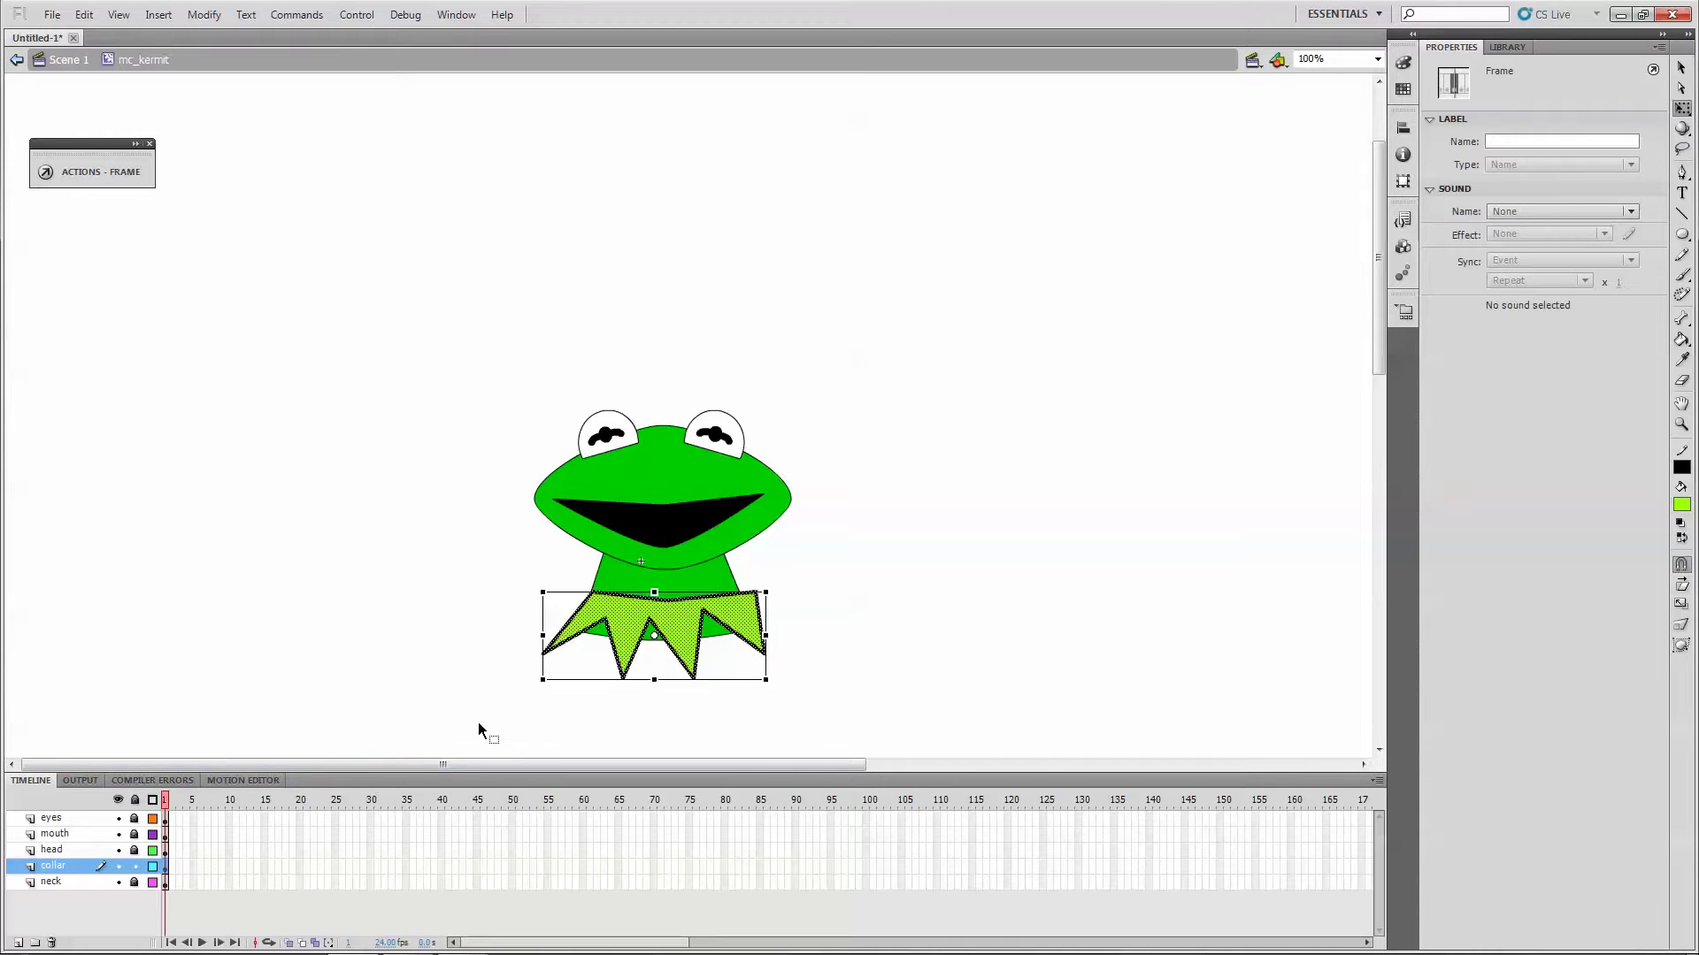
click(438, 660)
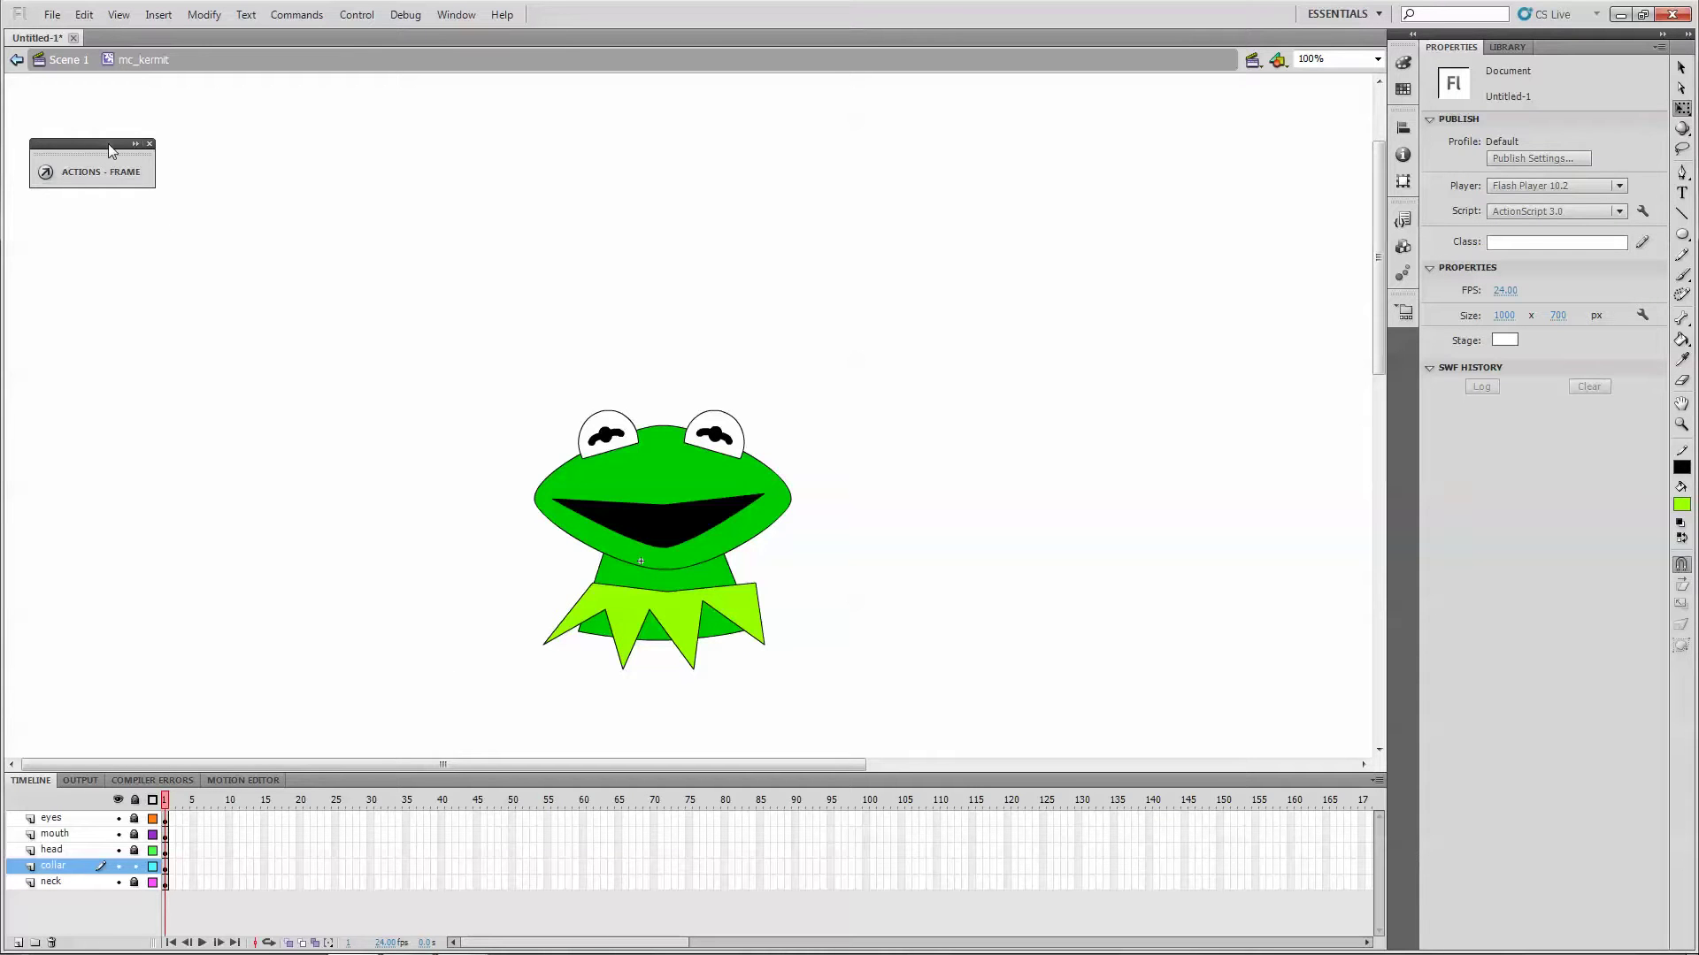
Return to the main scene and rename its layer kermit.
click(70, 62)
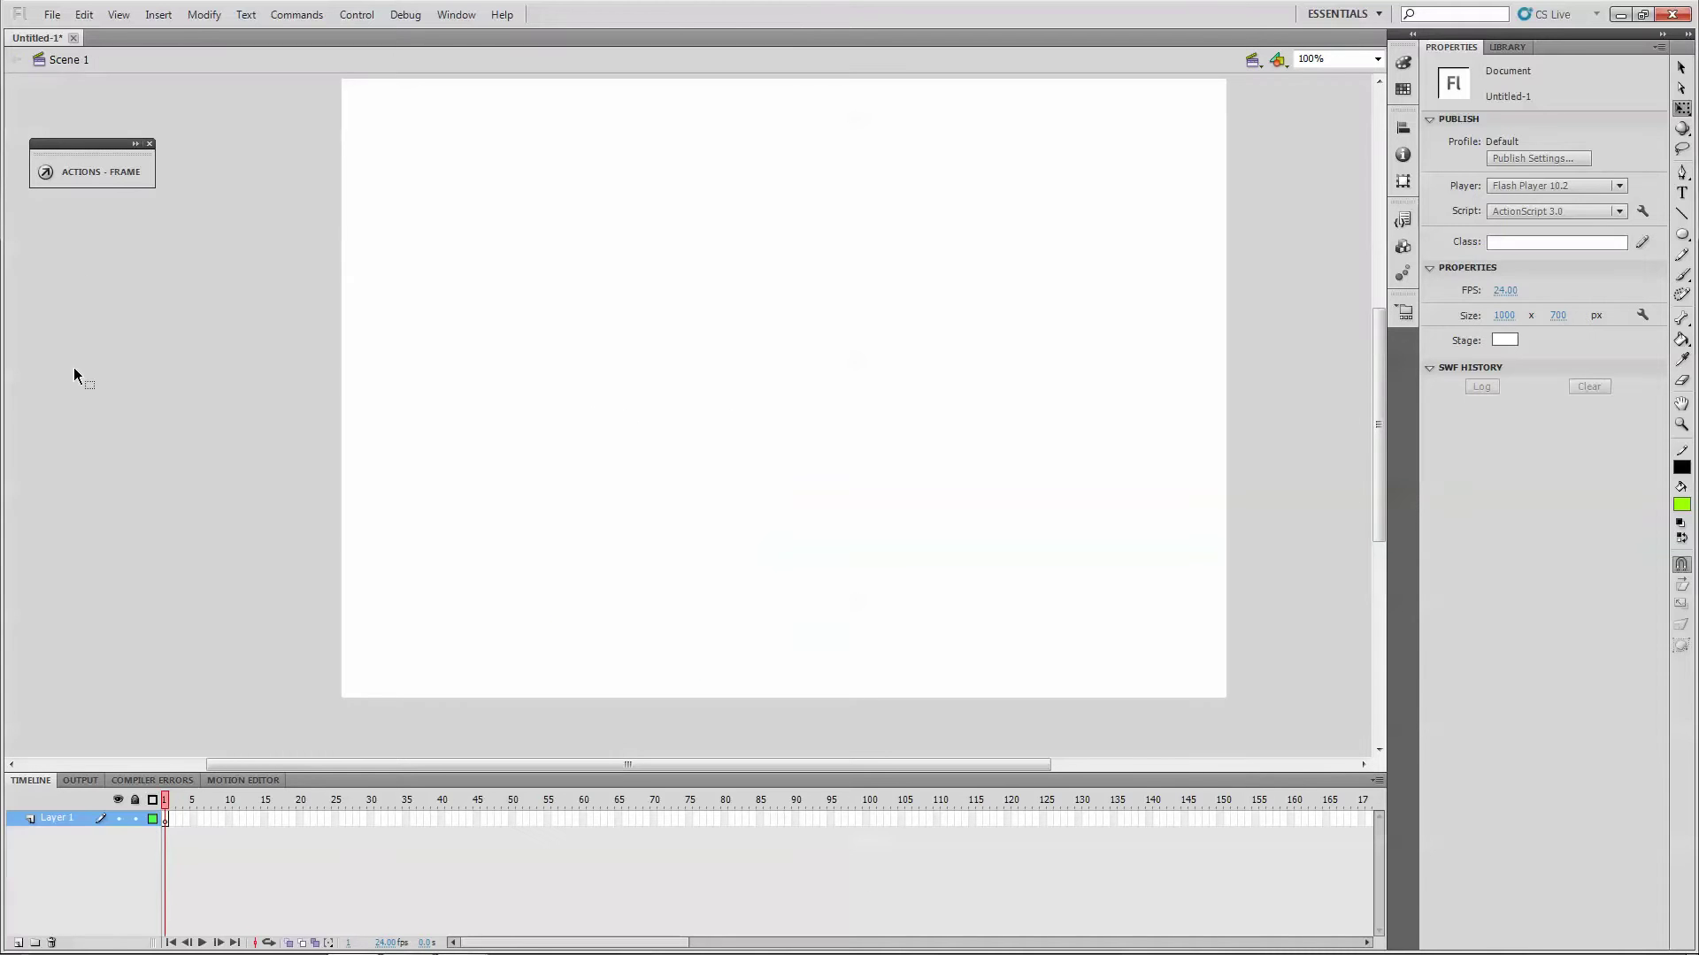
click(61, 818)
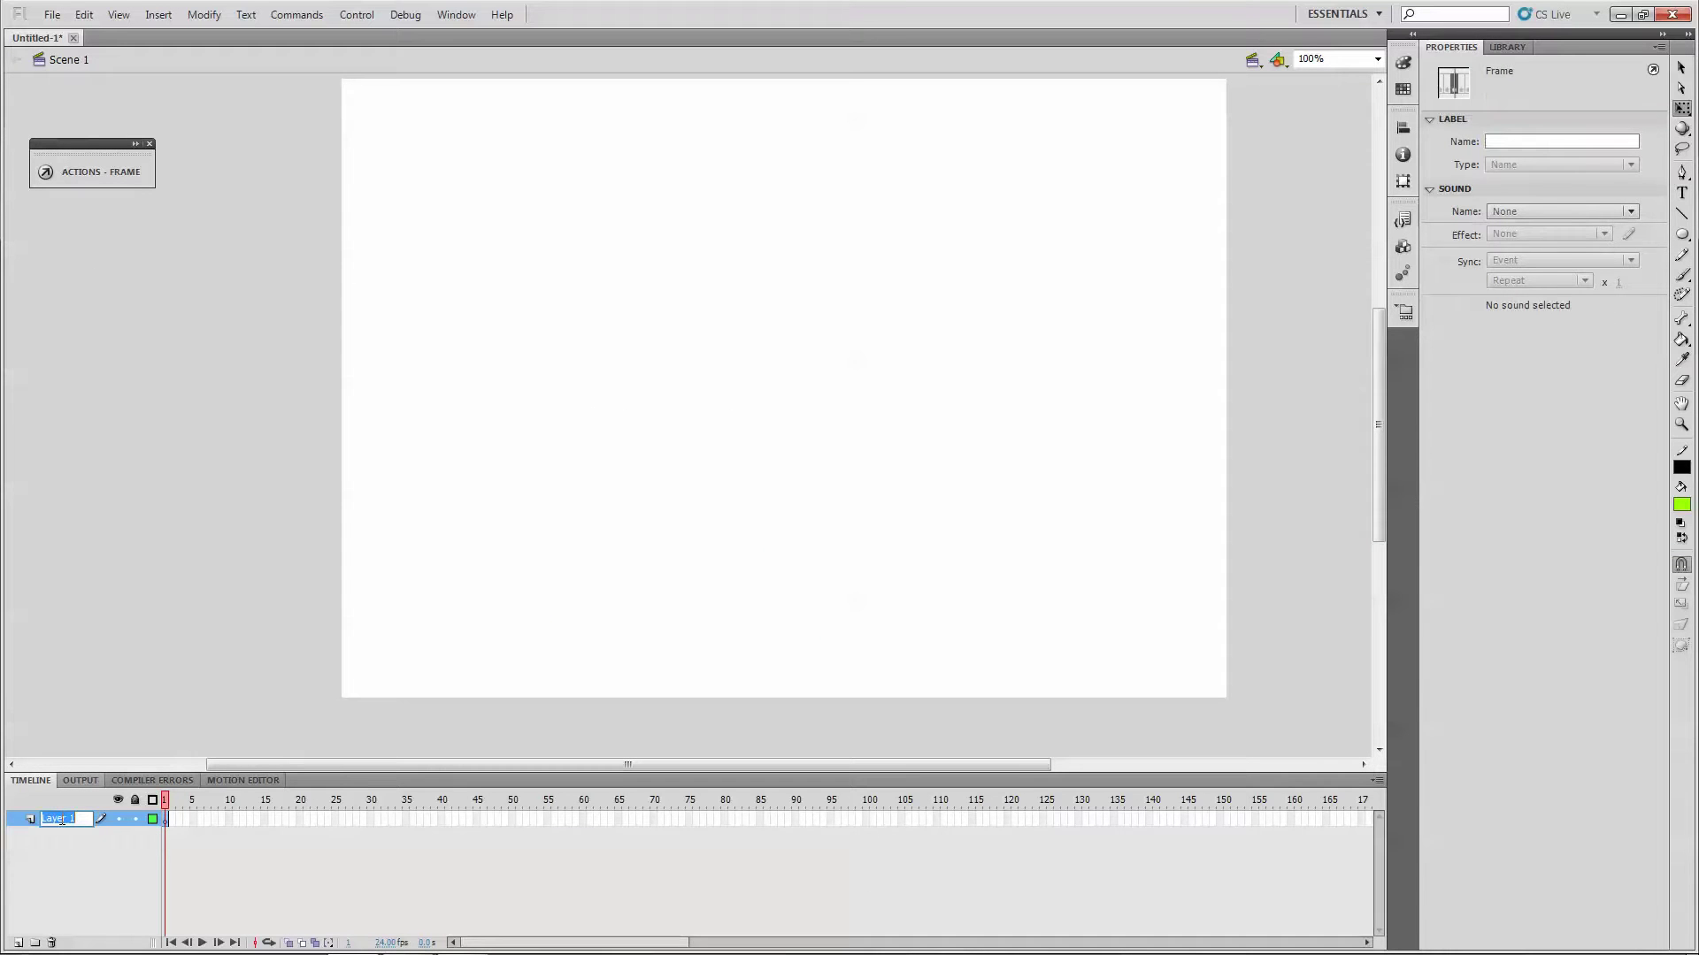
text(kermit)
click(136, 685)
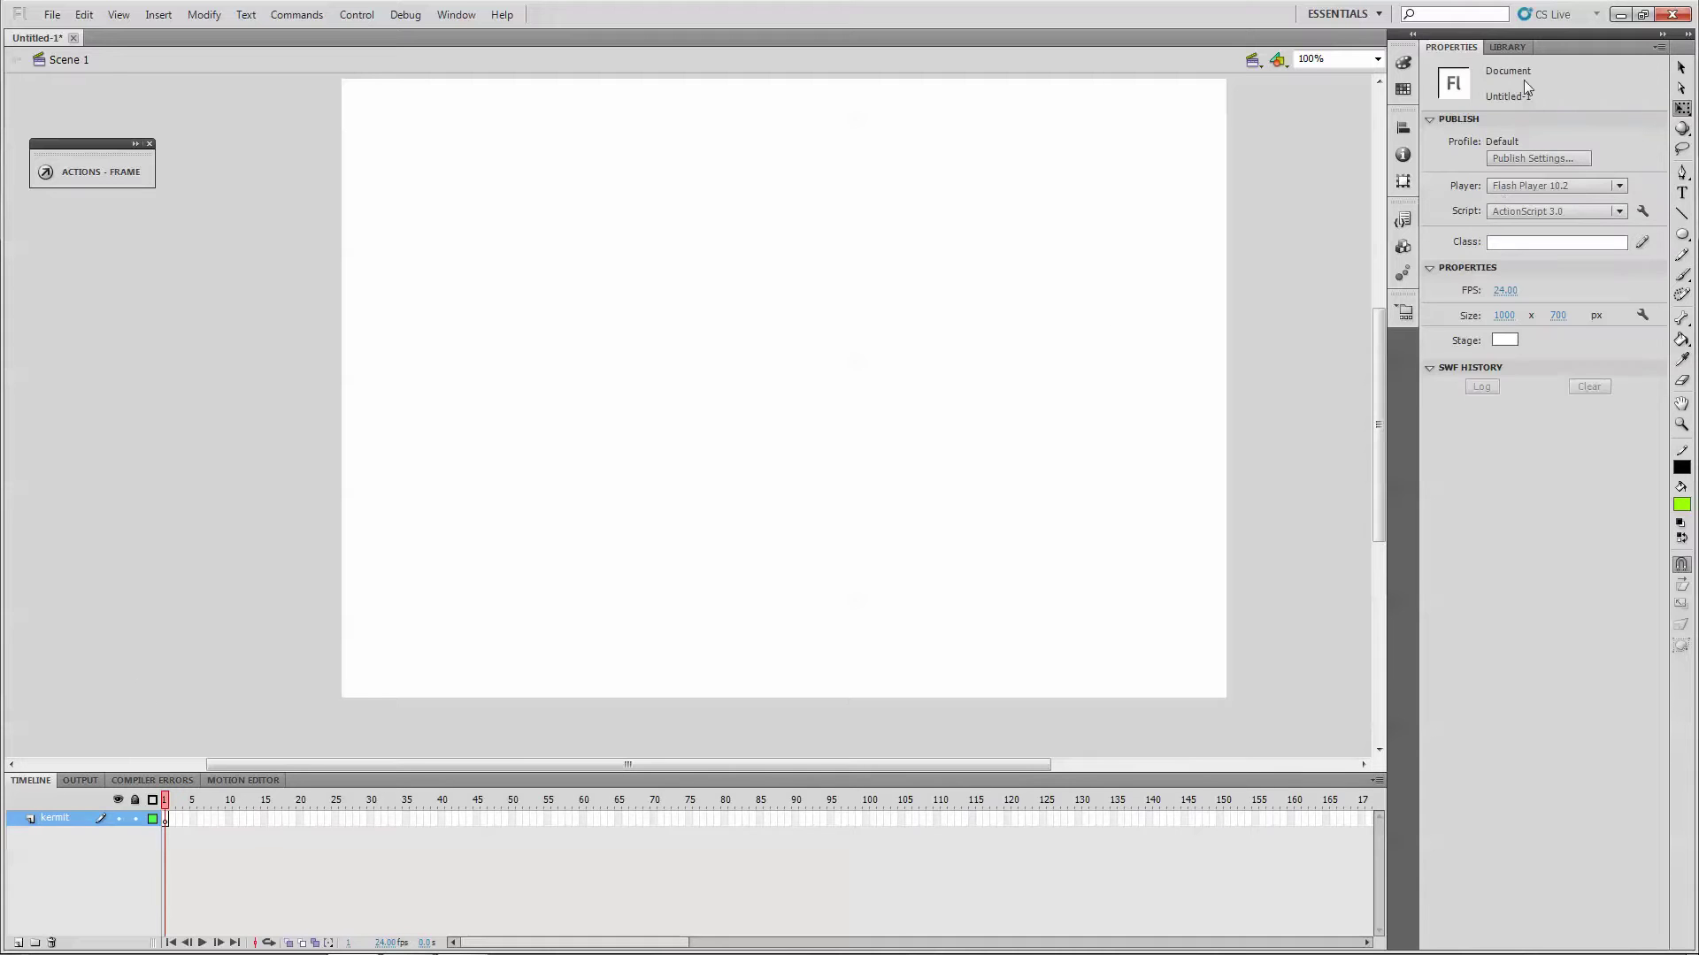
Place an instance of mc_kermit in the upper-left area of the stage and extend the kermit layer to frame 40.
click(1516, 49)
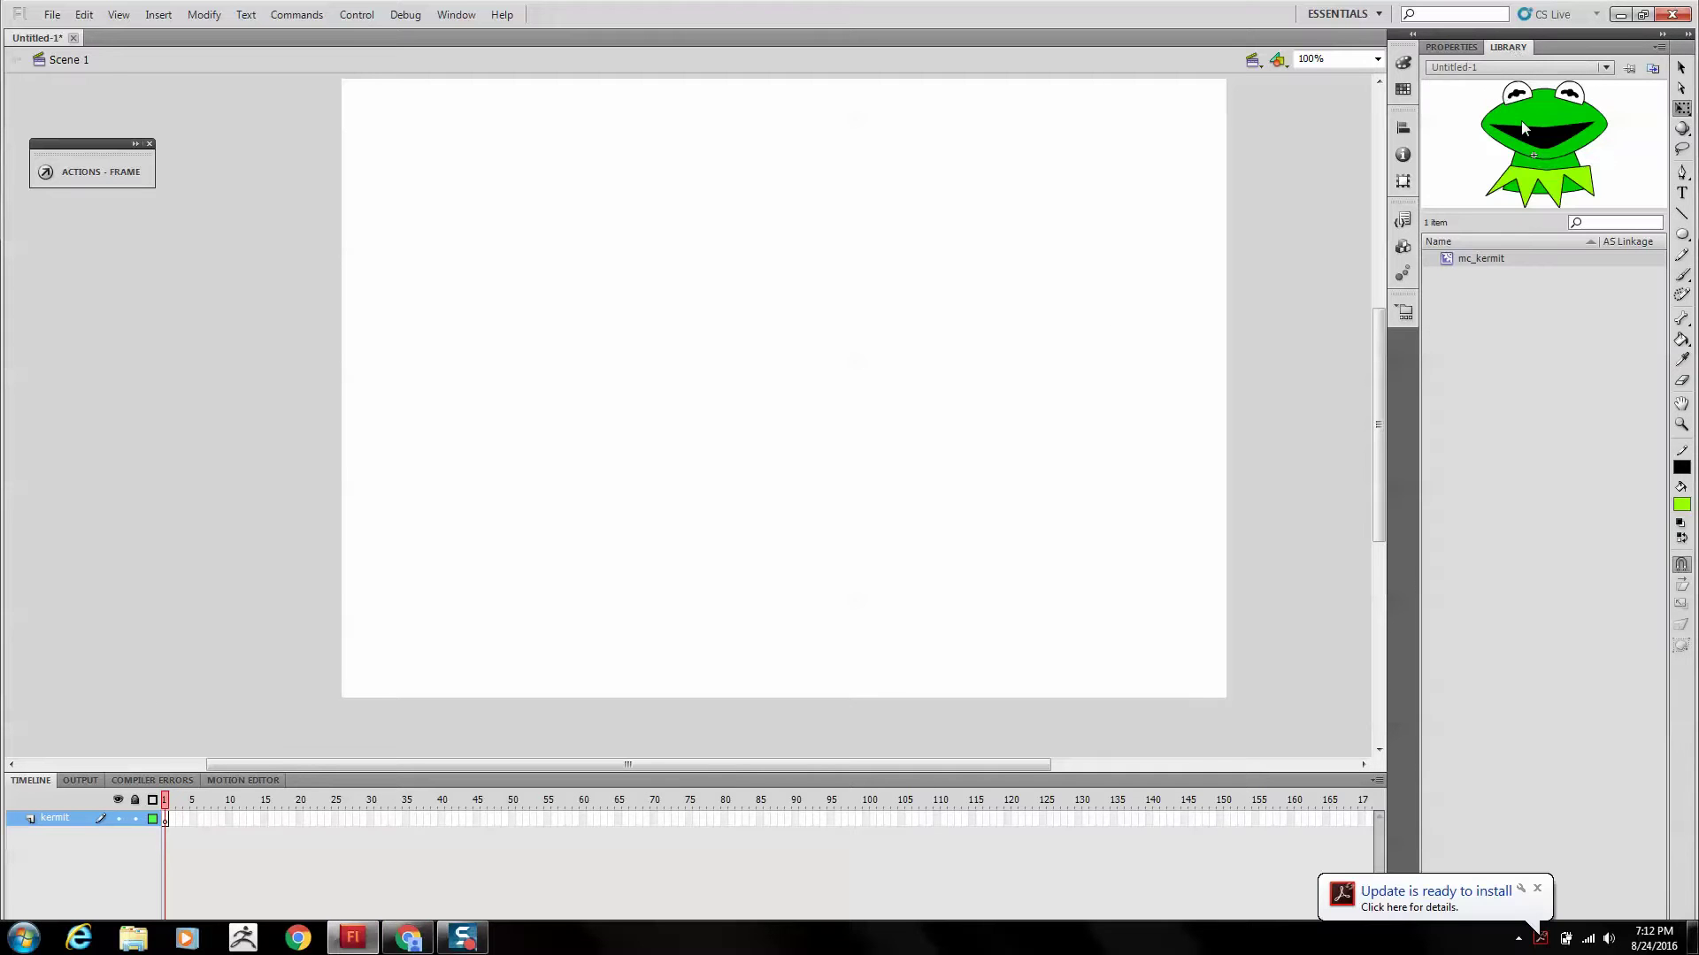
drag(1456, 258, 529, 255)
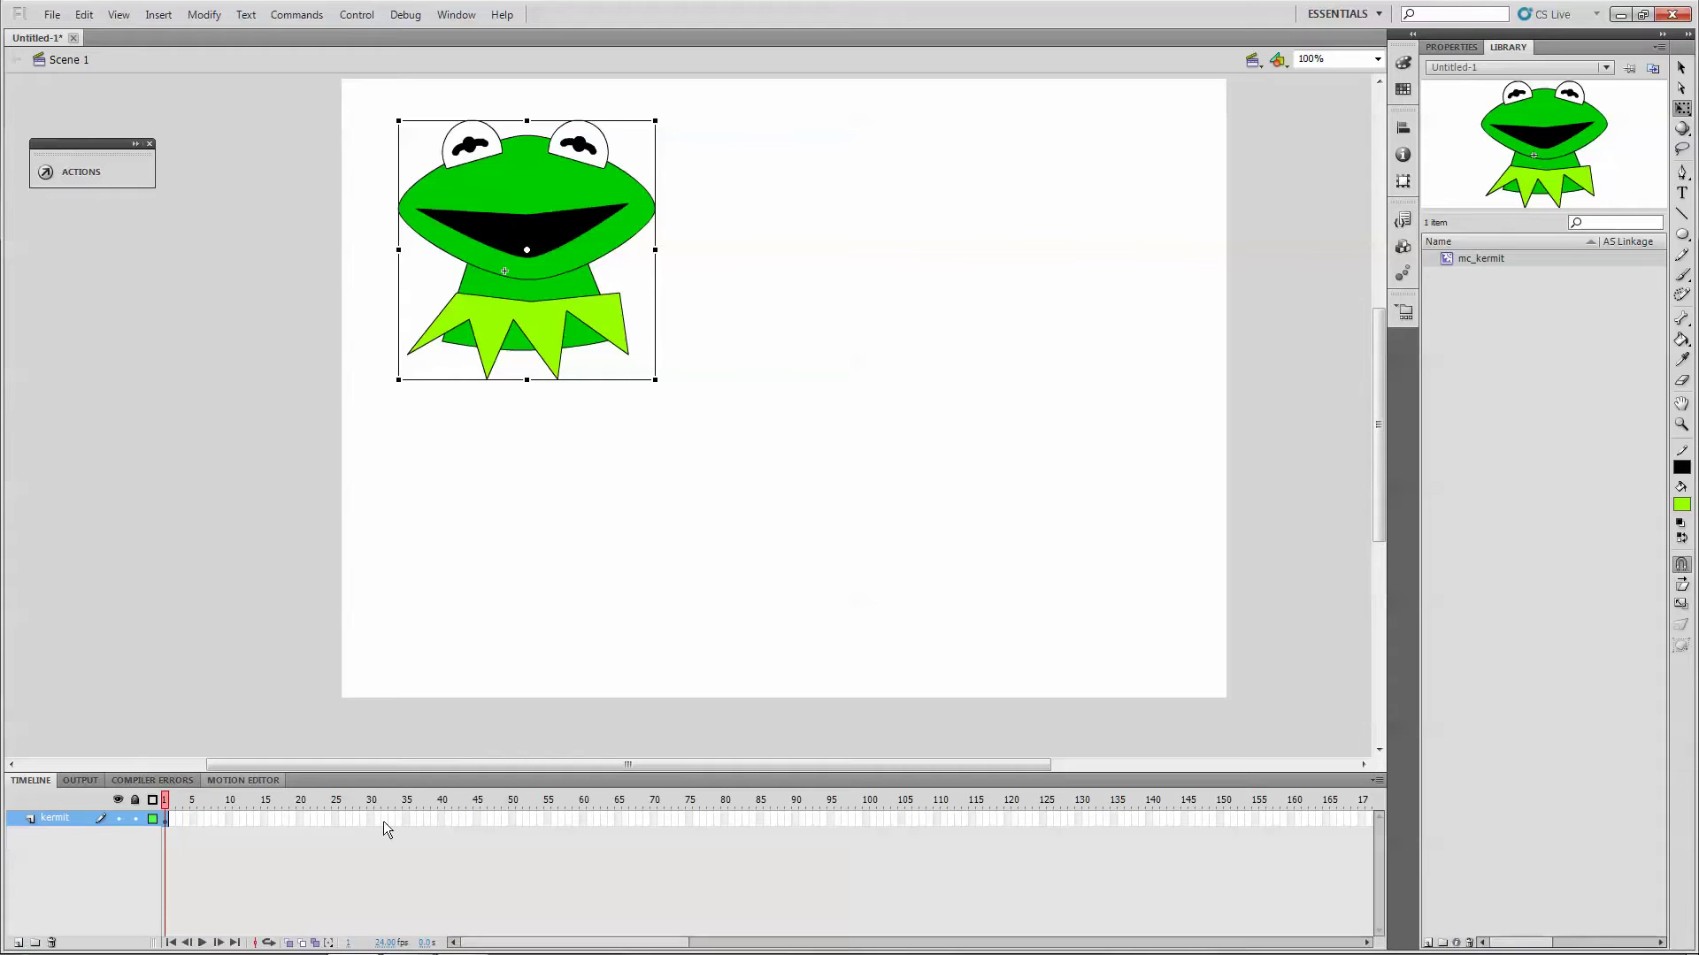
right_click(439, 819)
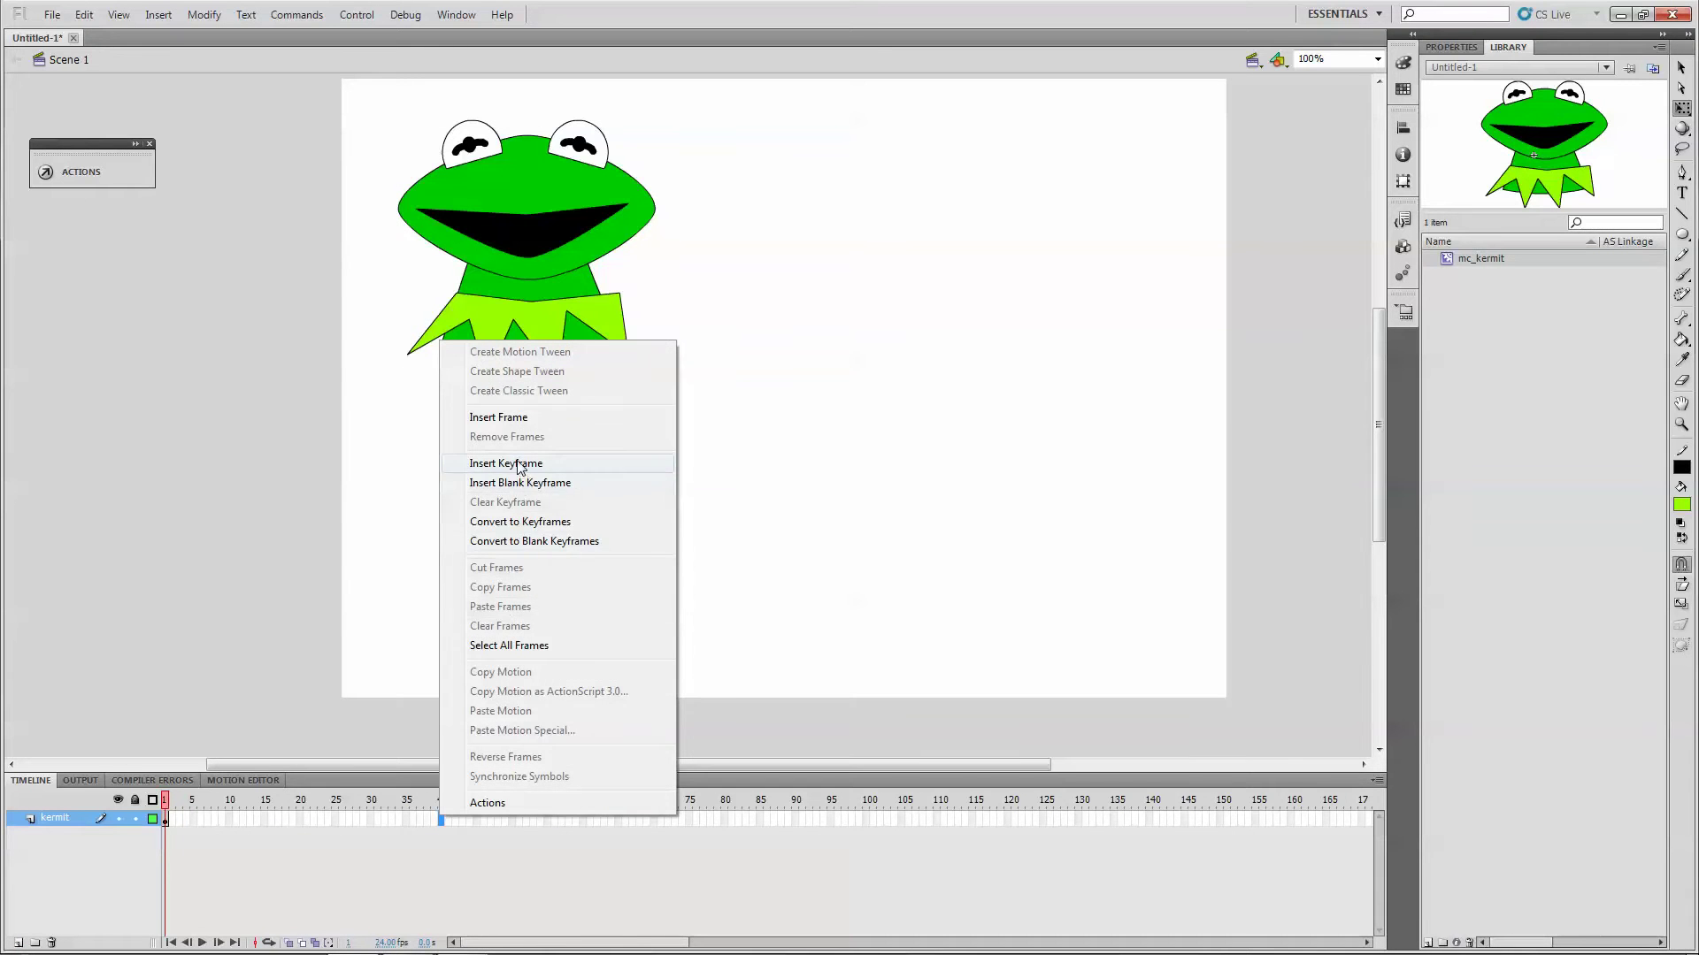
click(507, 416)
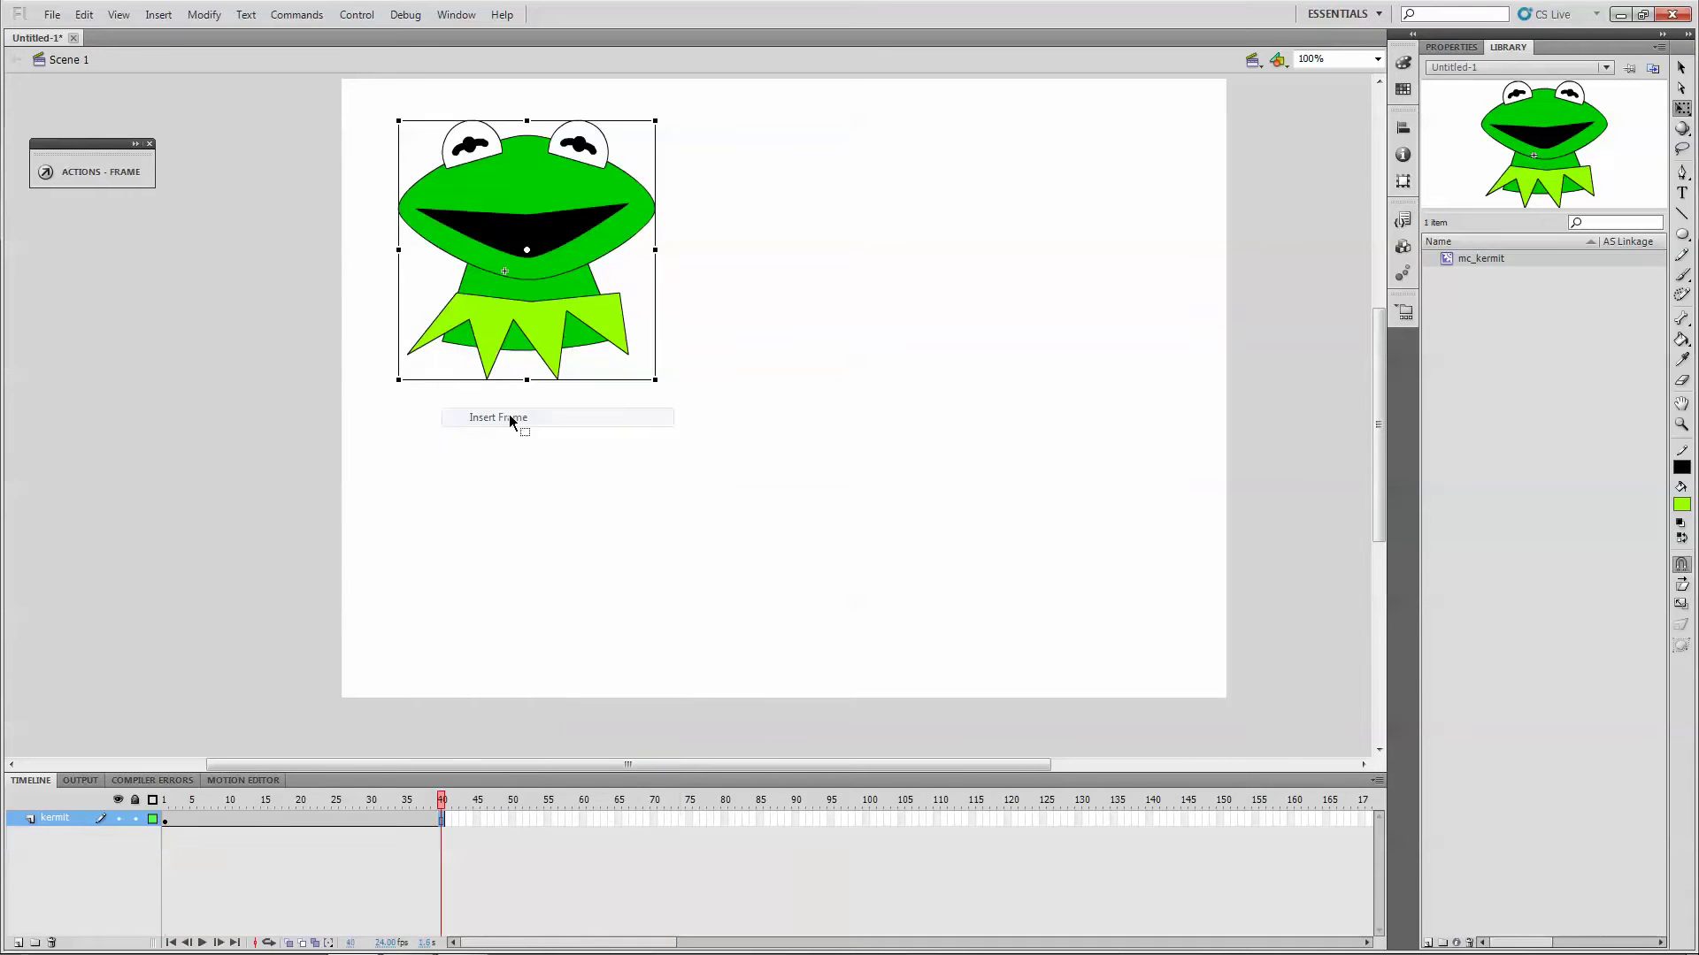
Create a motion tween on the kermit layer that moves Kermit down at frame 19, up-right at frame 31 and down-right at frame 40.
right_click(165, 819)
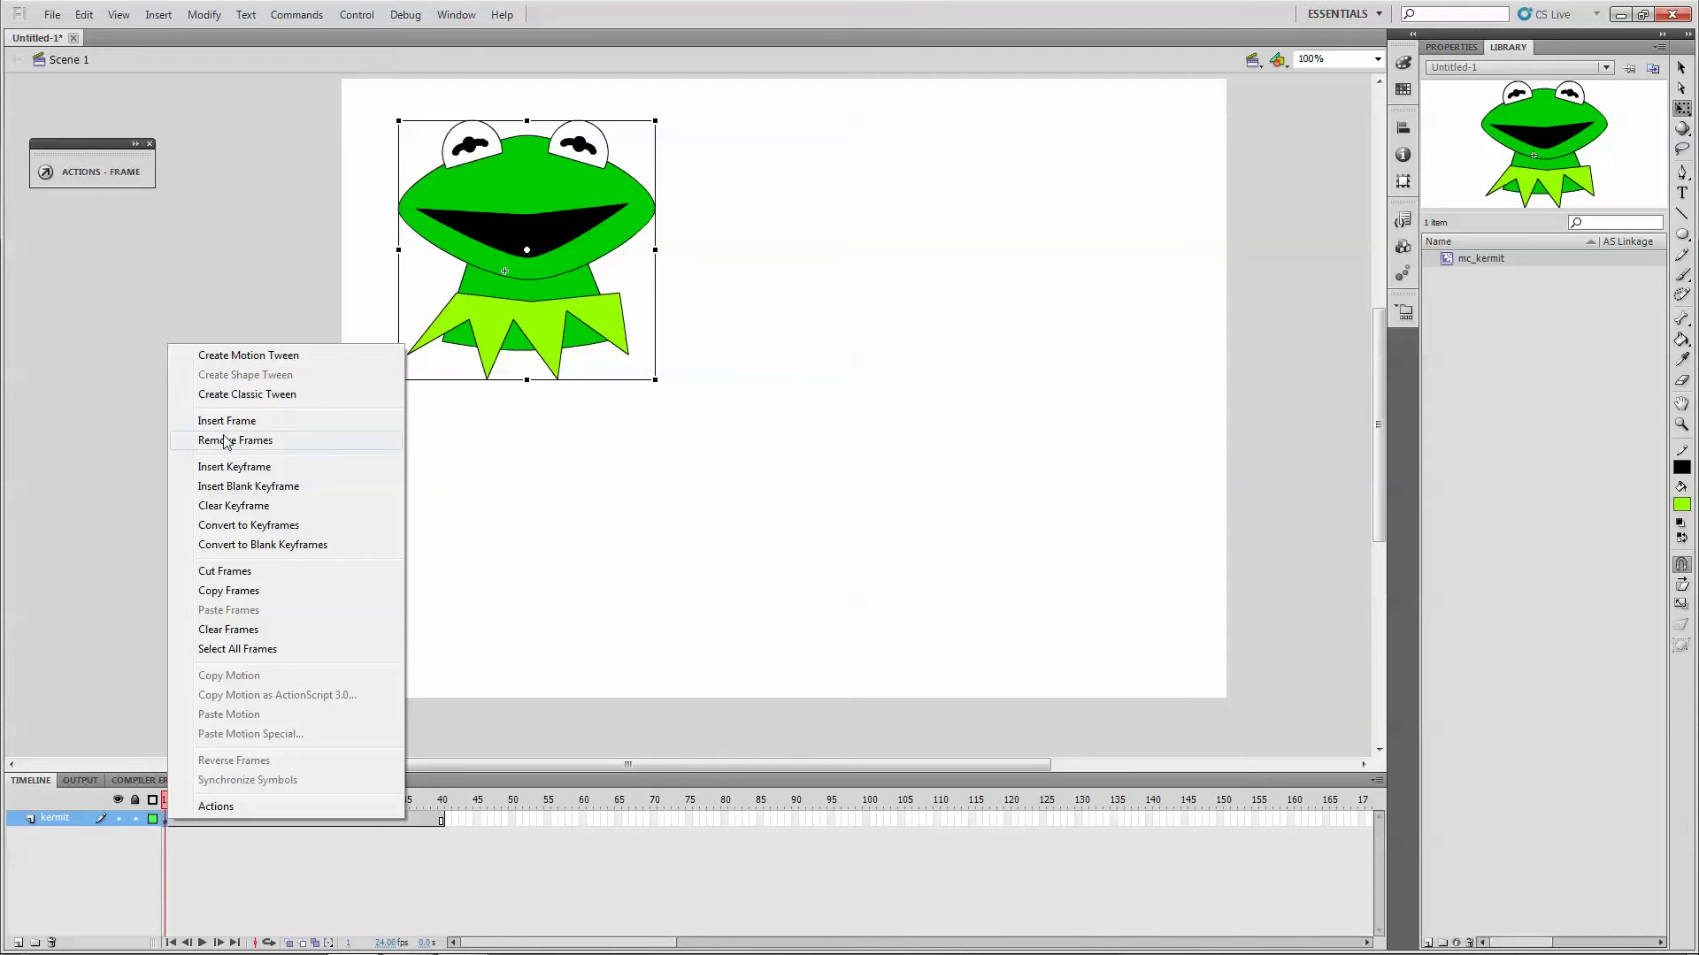
click(236, 356)
drag(166, 800, 292, 801)
drag(490, 204, 545, 414)
drag(302, 809, 385, 793)
drag(605, 404, 820, 325)
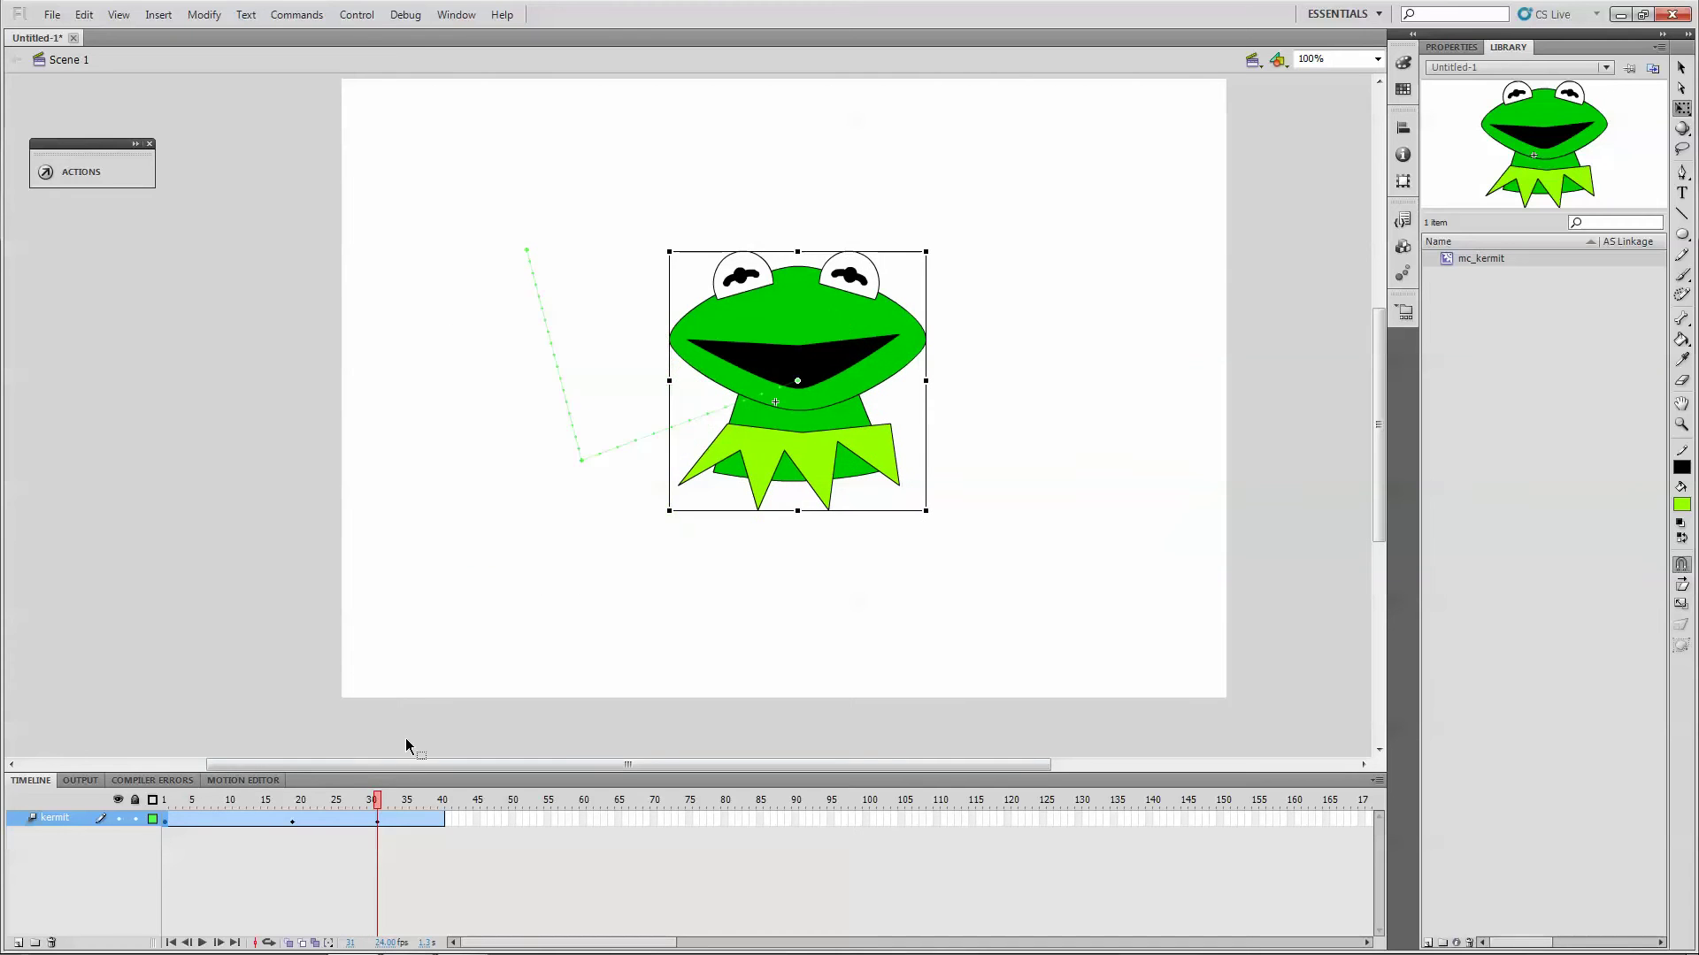
drag(380, 802, 443, 799)
drag(817, 328, 1069, 407)
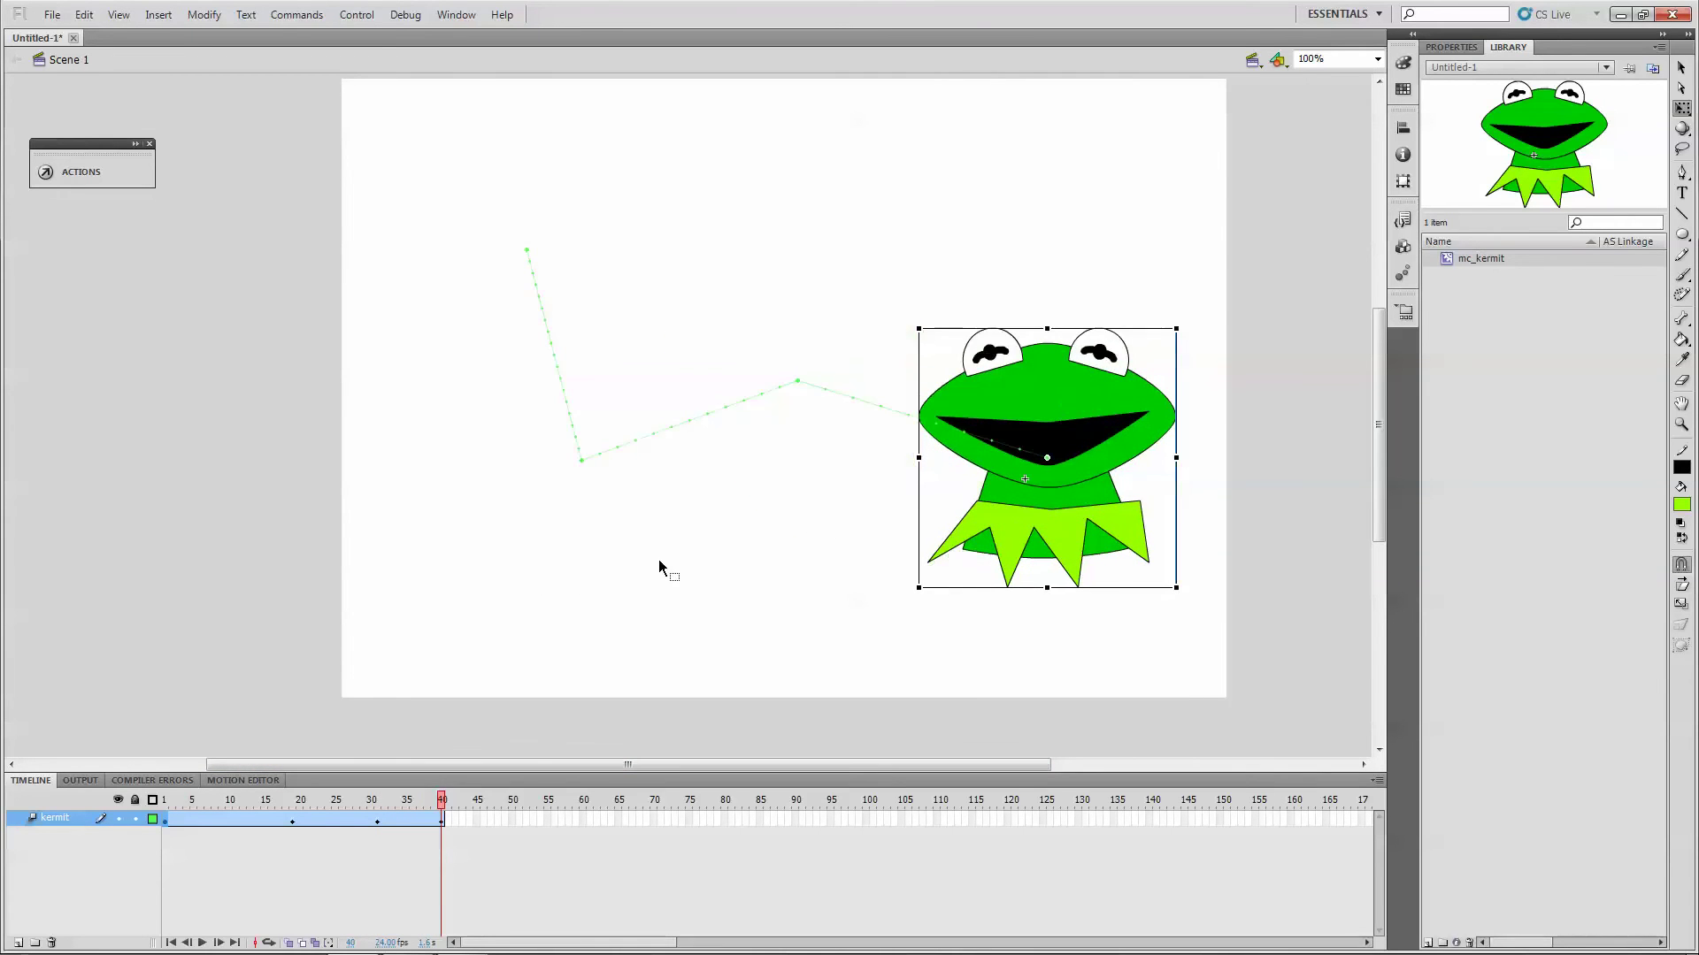
Test the movie to preview Kermit's motion across the stage, then close the preview.
key(ctrl+Return)
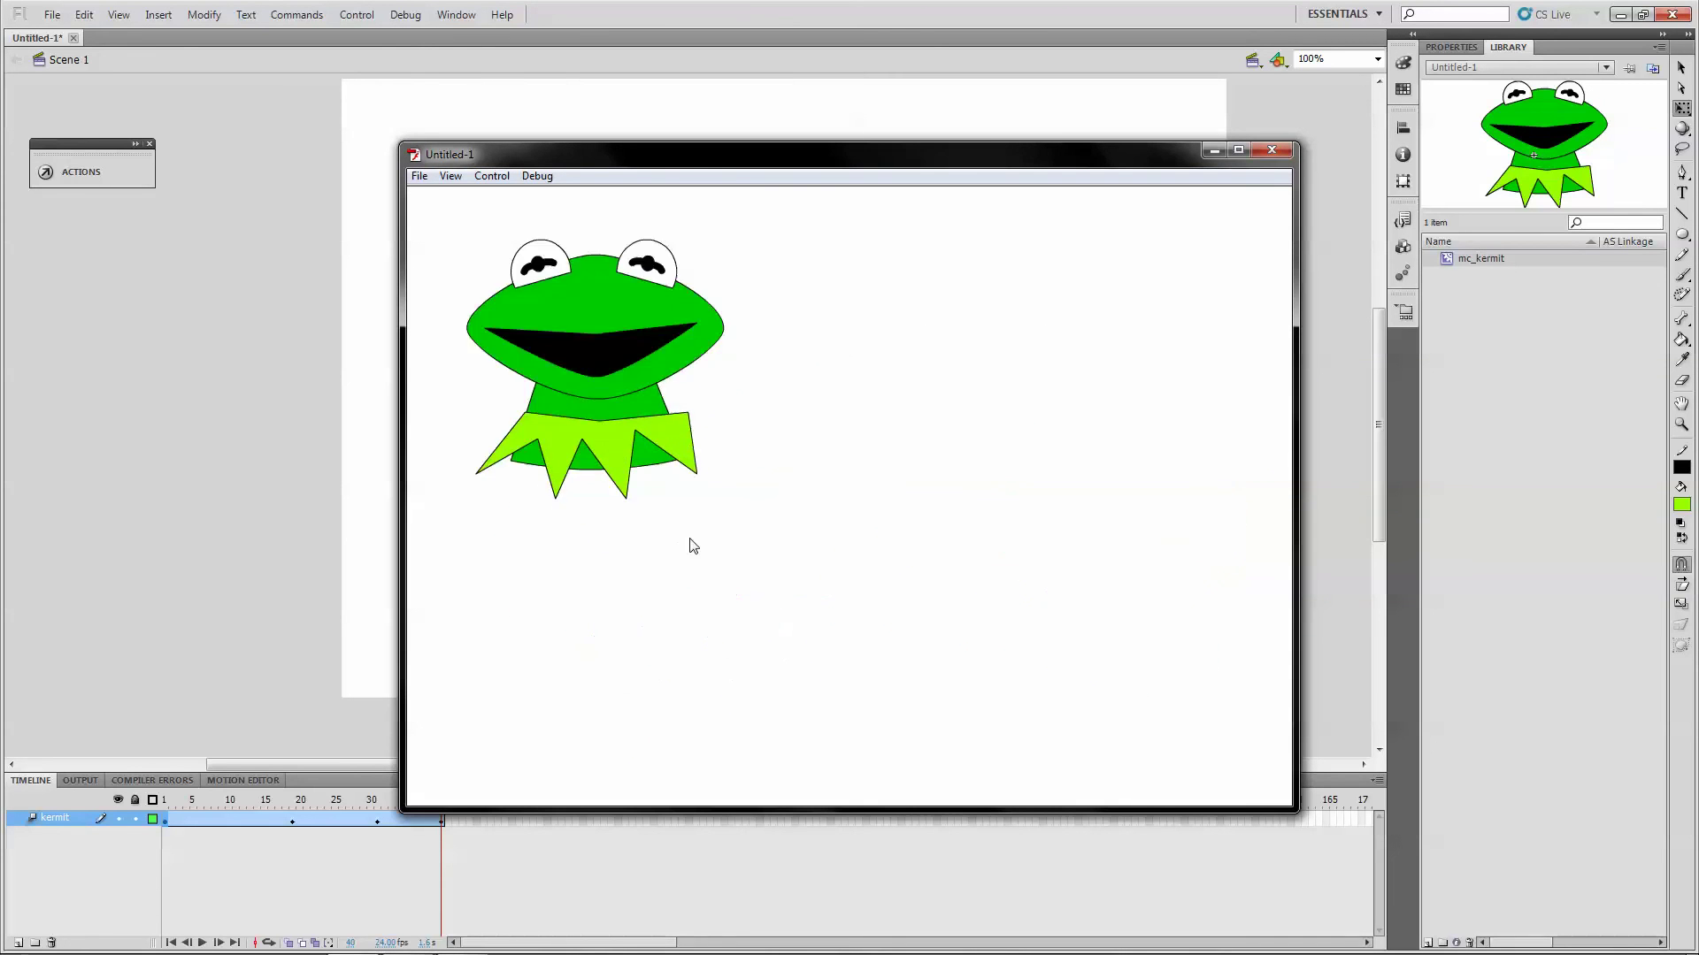
click(1274, 151)
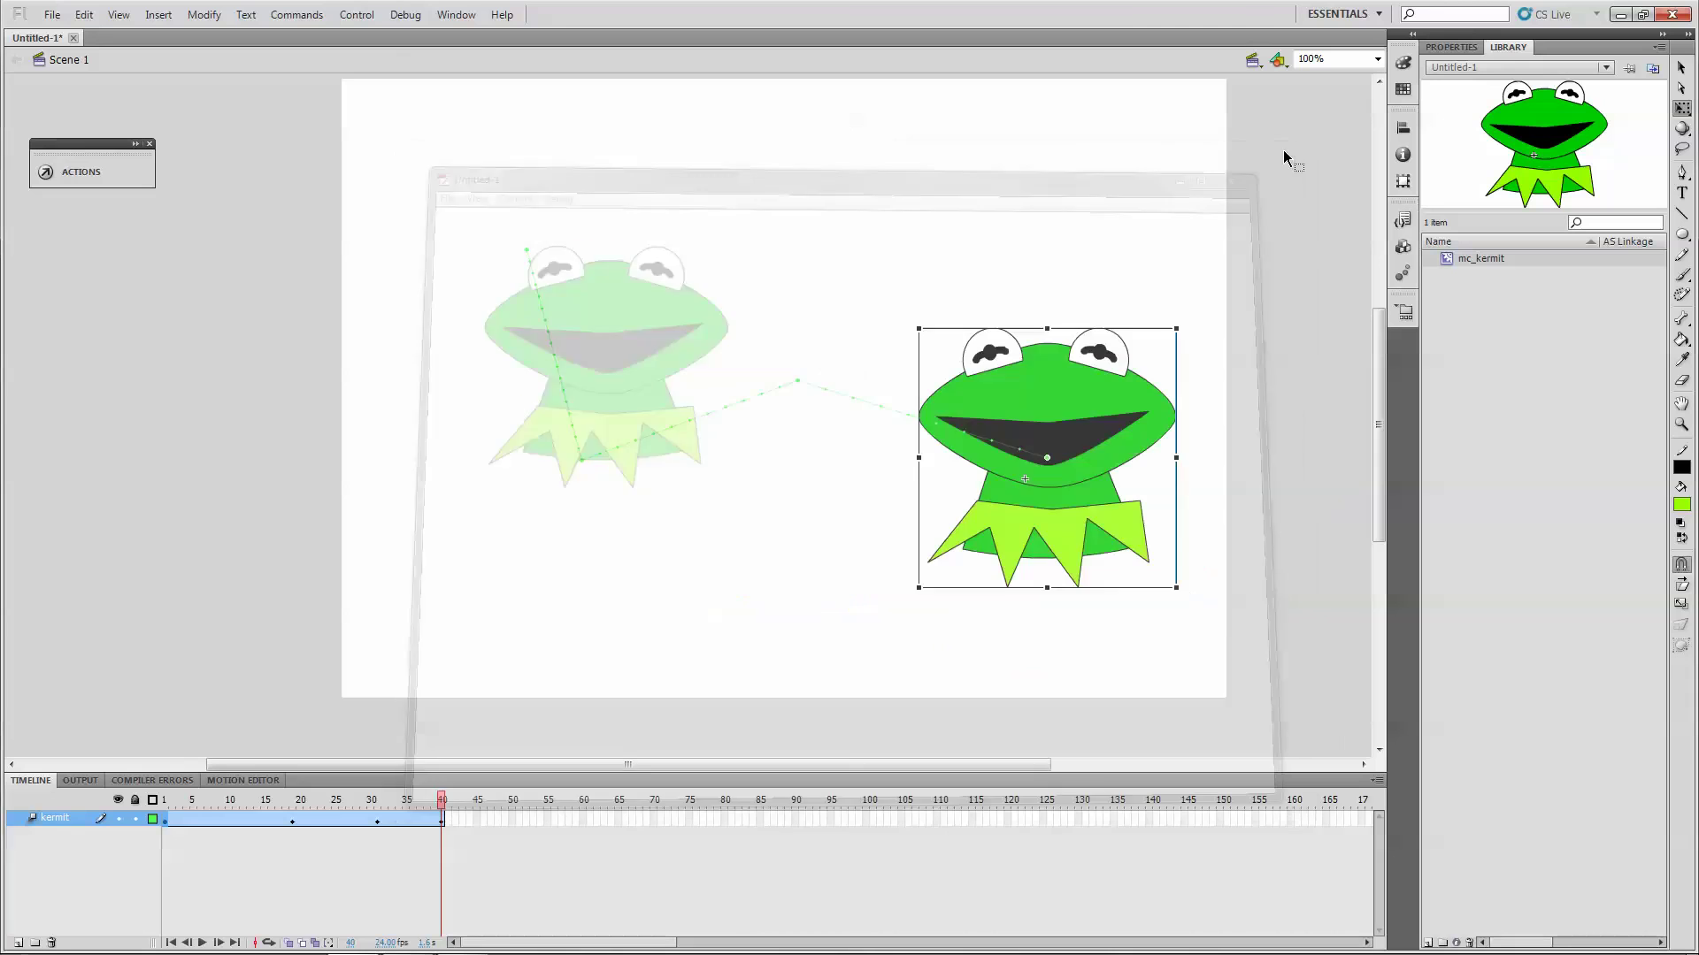